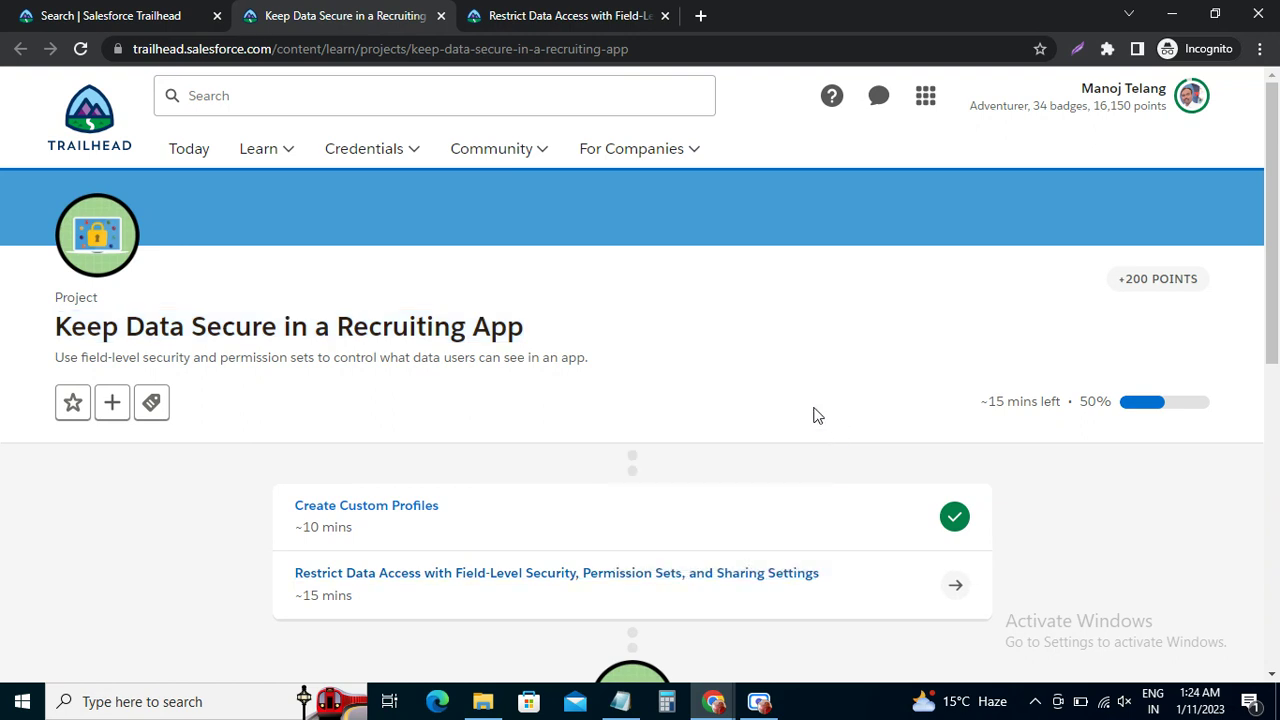
Step: Open the Restrict Data Access unit page and launch My Trailhead Playground 1 from its Verify Step section
click(560, 15)
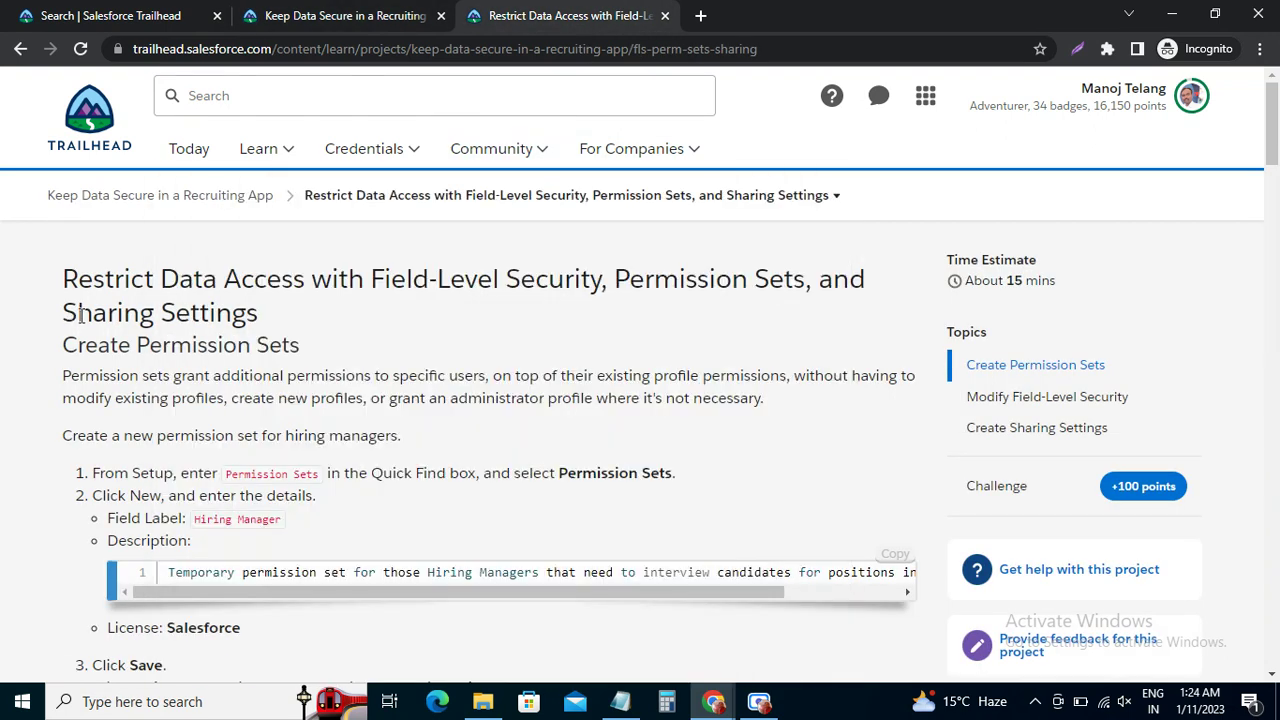
drag(63, 279, 290, 312)
scroll(770, 428, down, 3)
drag(1273, 200, 1275, 533)
scroll(1275, 533, down, 7)
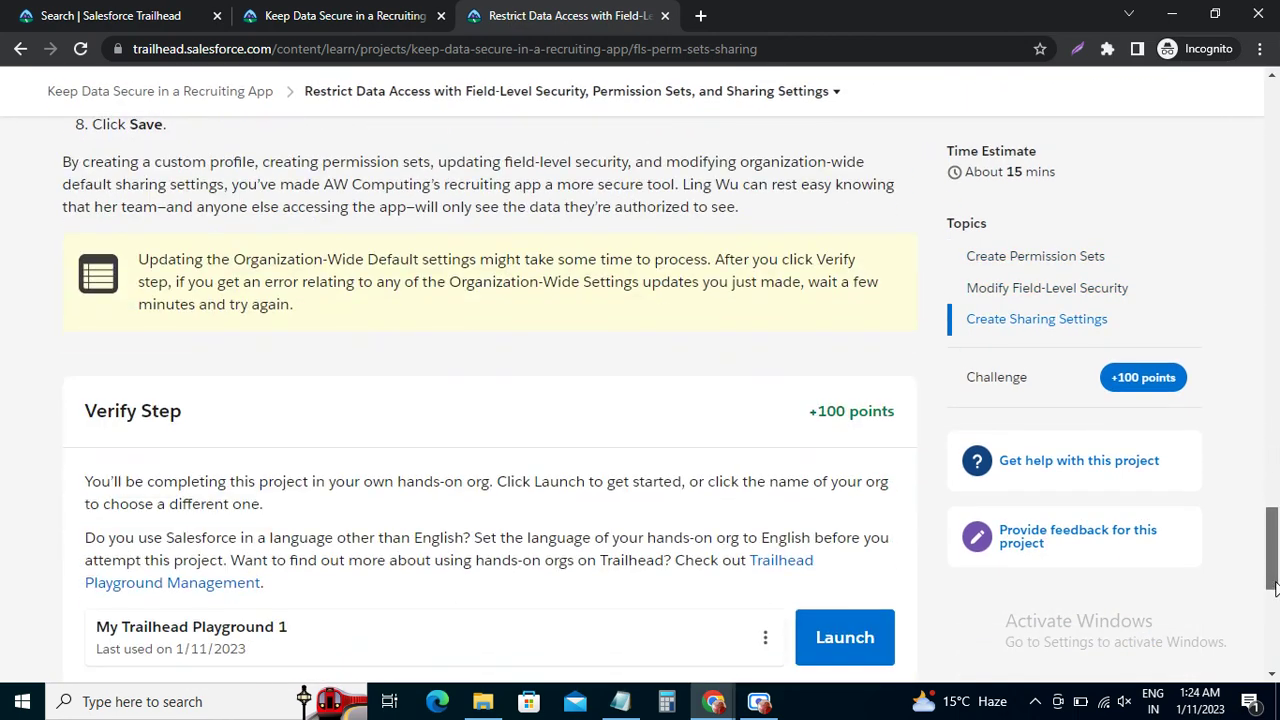
click(840, 503)
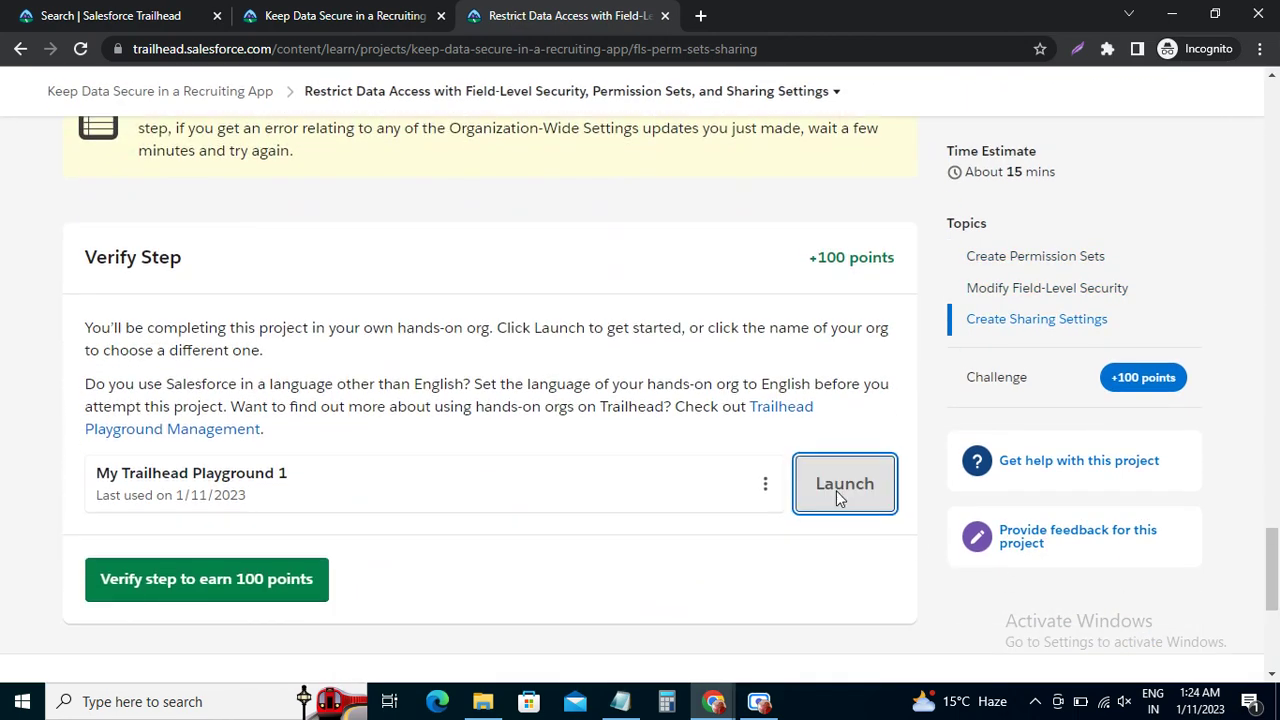
Step: Go back to the unit's Create Permission Sets instructions and copy the search term "Permission Sets"
click(540, 28)
scroll(480, 343, up, 20)
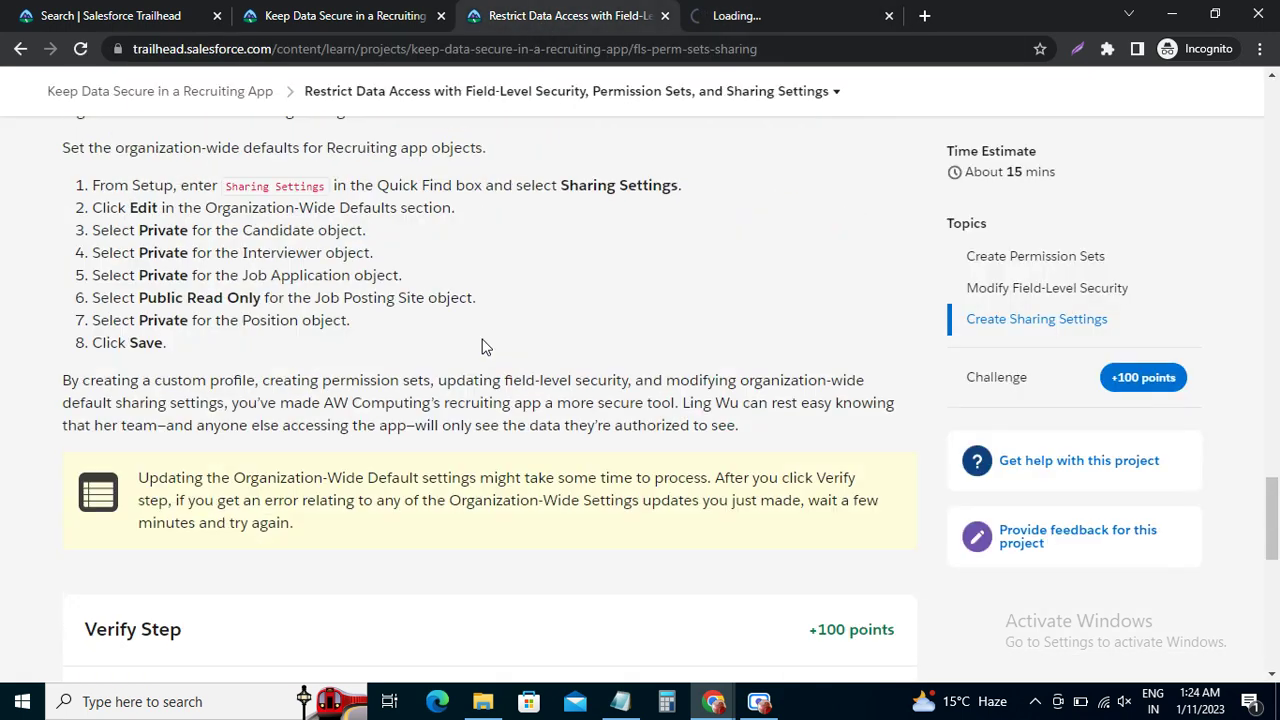
scroll(477, 350, up, 15)
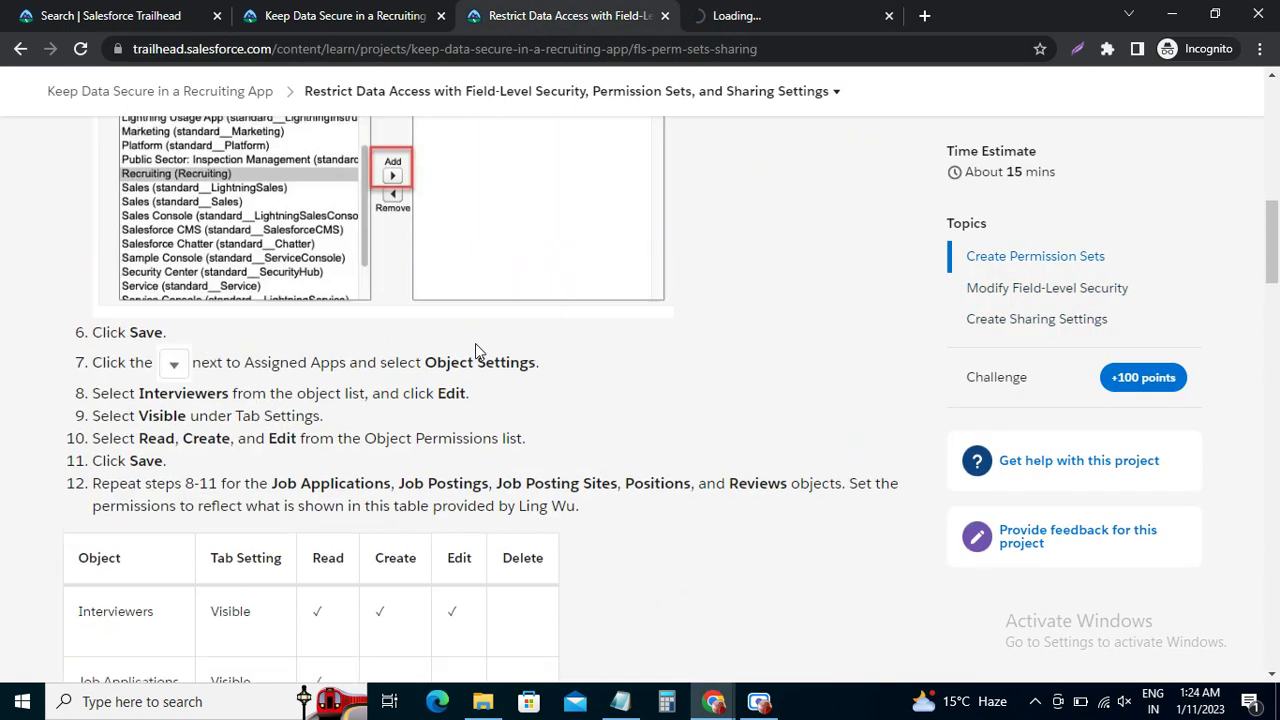
scroll(475, 352, down, 3)
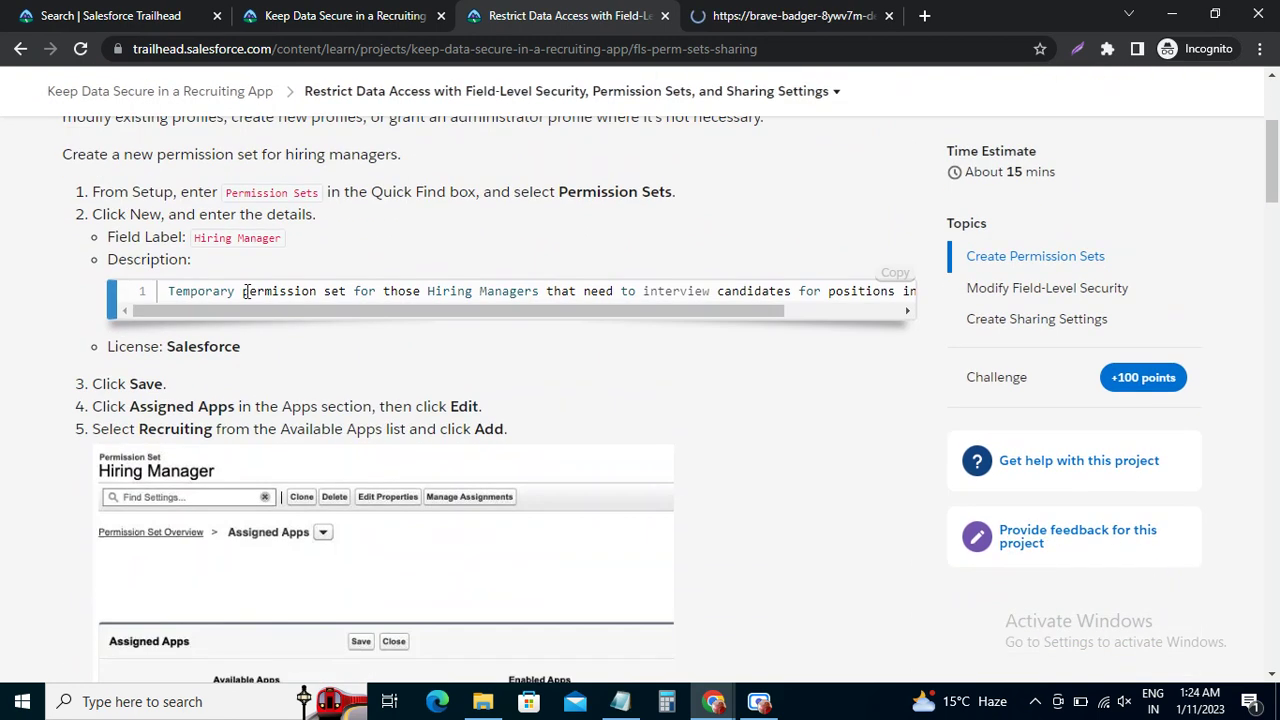
drag(227, 193, 324, 196)
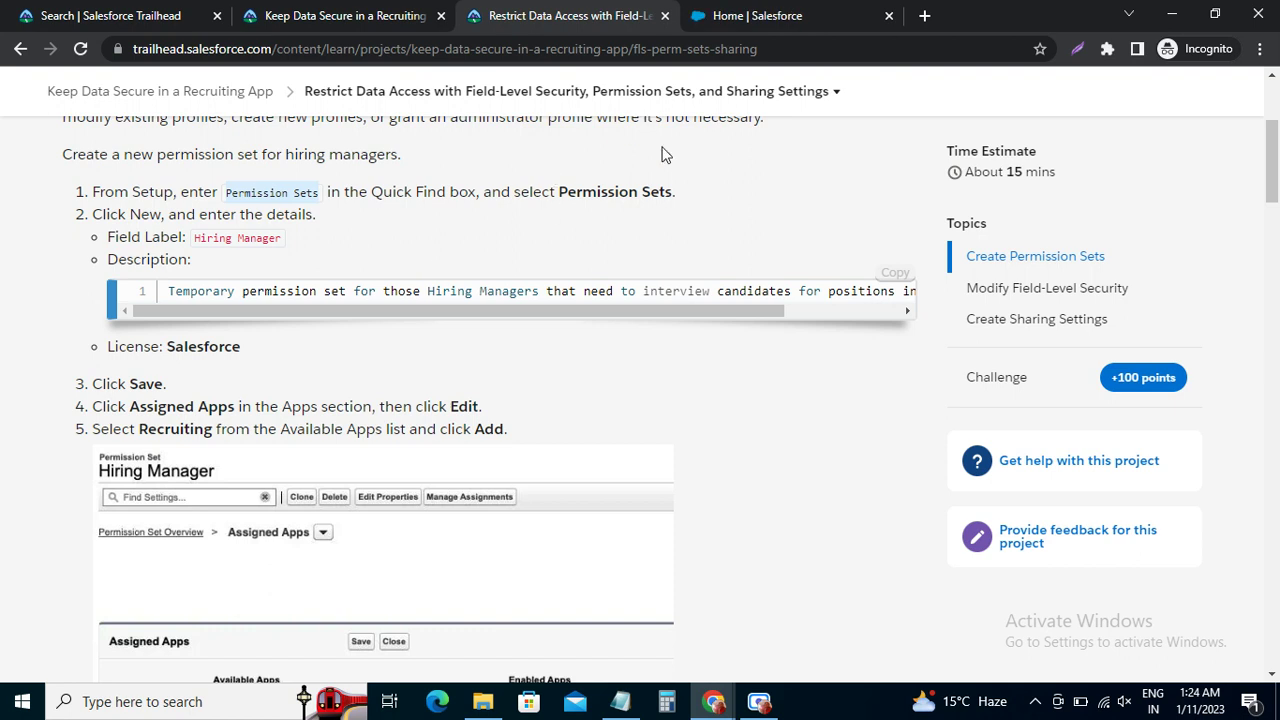
Step: Switch to the Salesforce playground, open Setup, and find and open the Permission Sets page
click(739, 18)
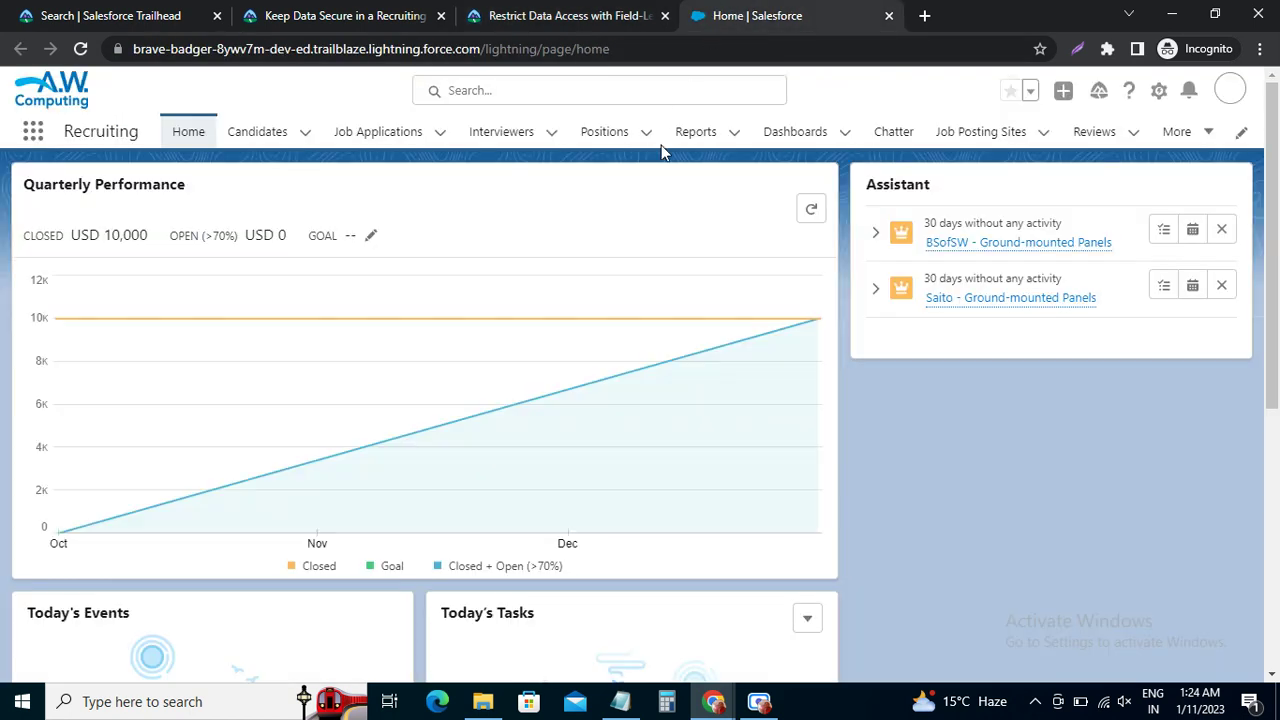
click(1161, 93)
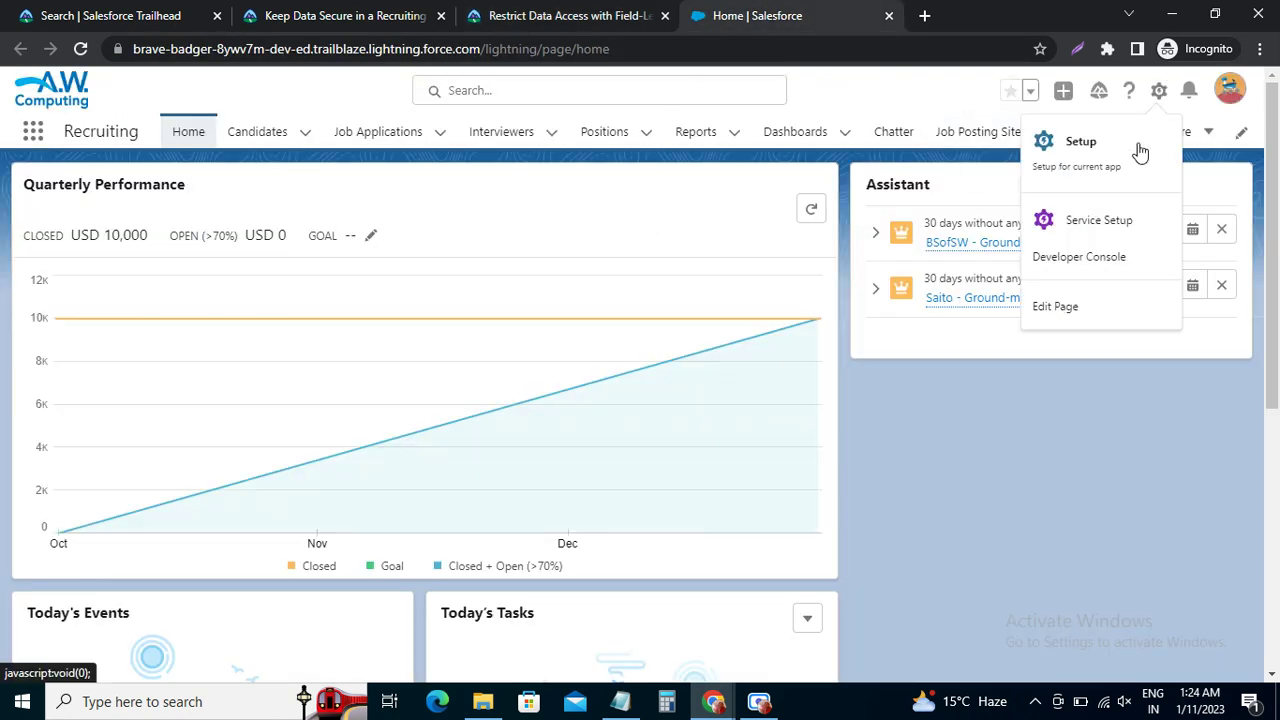
click(1064, 145)
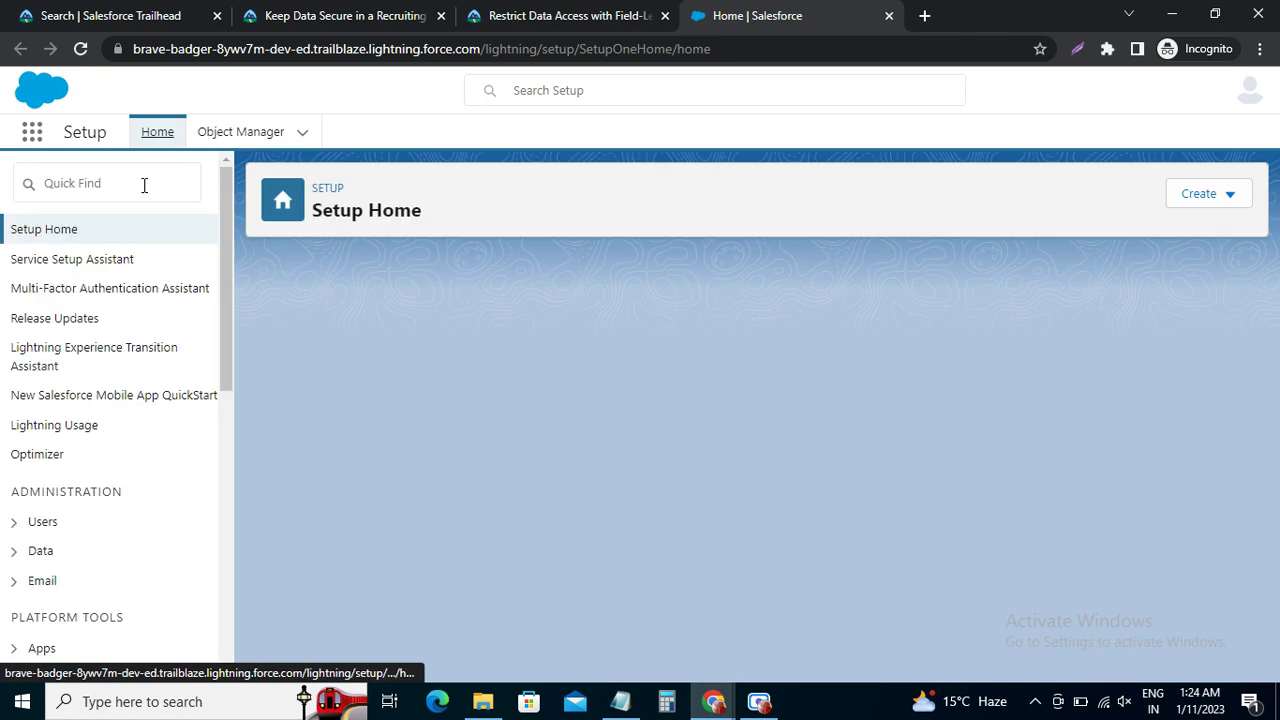
click(178, 199)
text(Permission Sets)
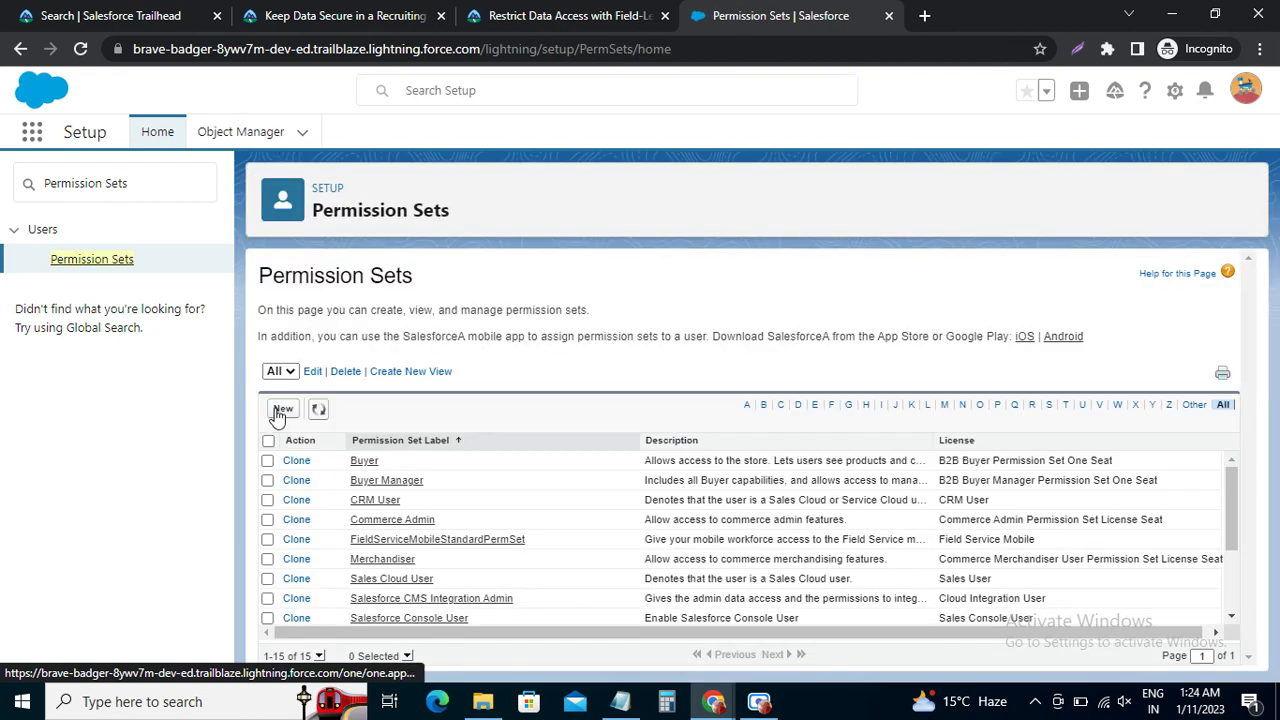
Step: Start a new permission set and enter the label Hiring Manager, copied from the Trailhead instructions
click(280, 410)
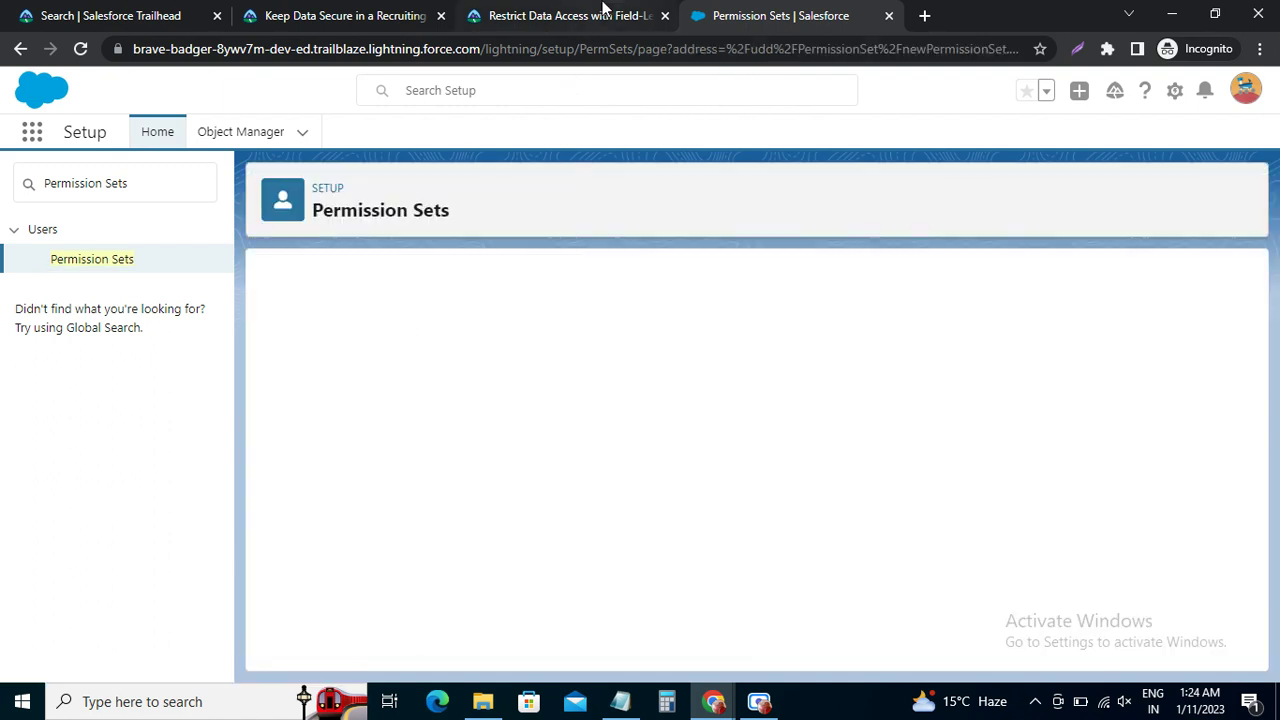
click(575, 16)
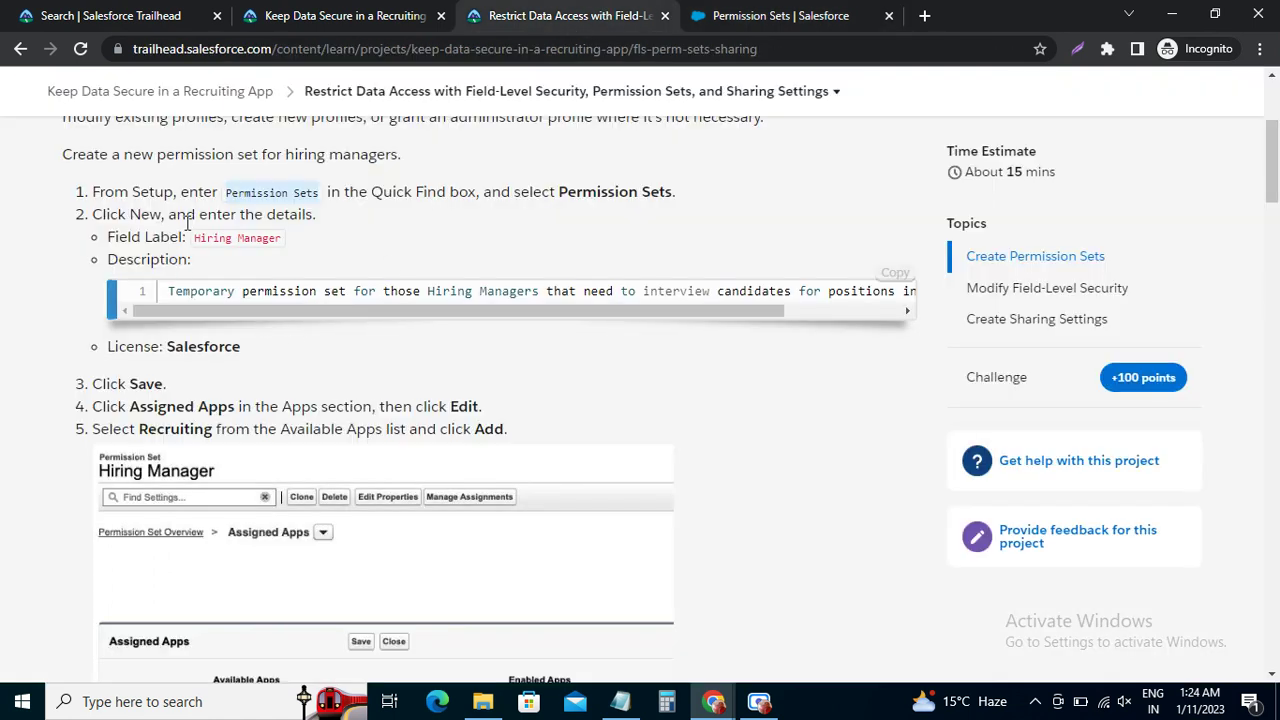
click(278, 239)
key(ctrl+c)
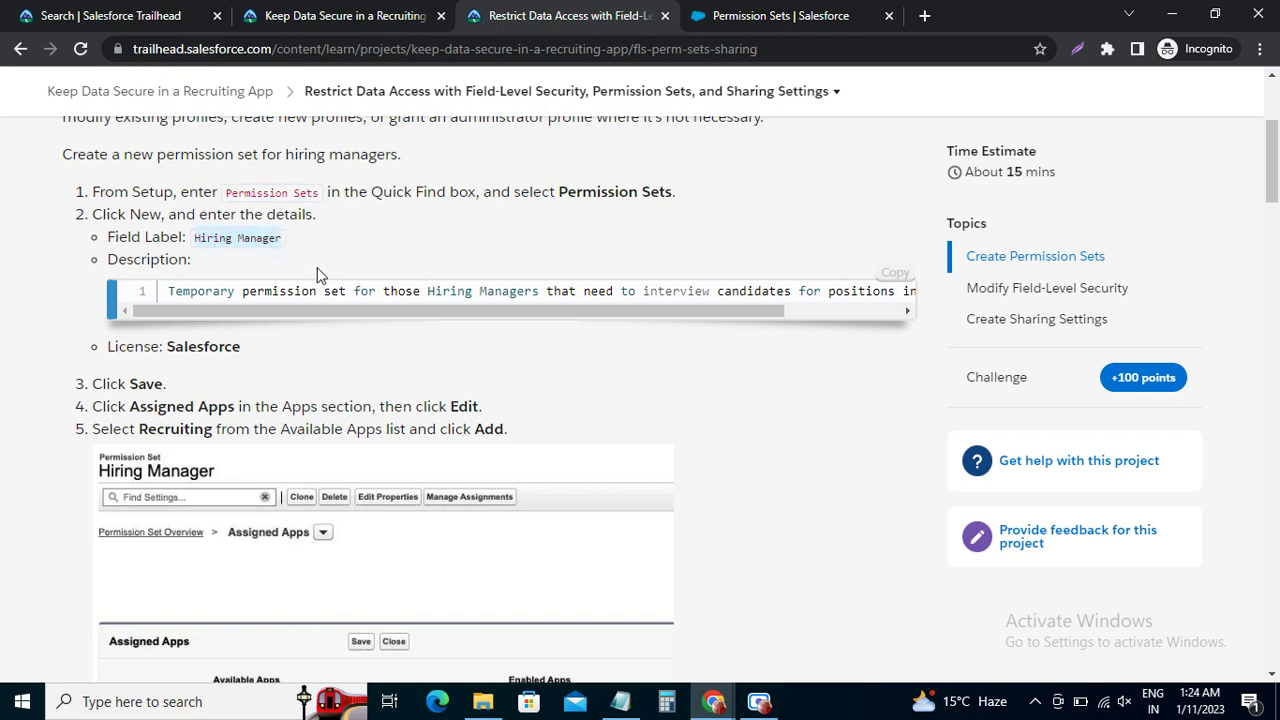
click(718, 15)
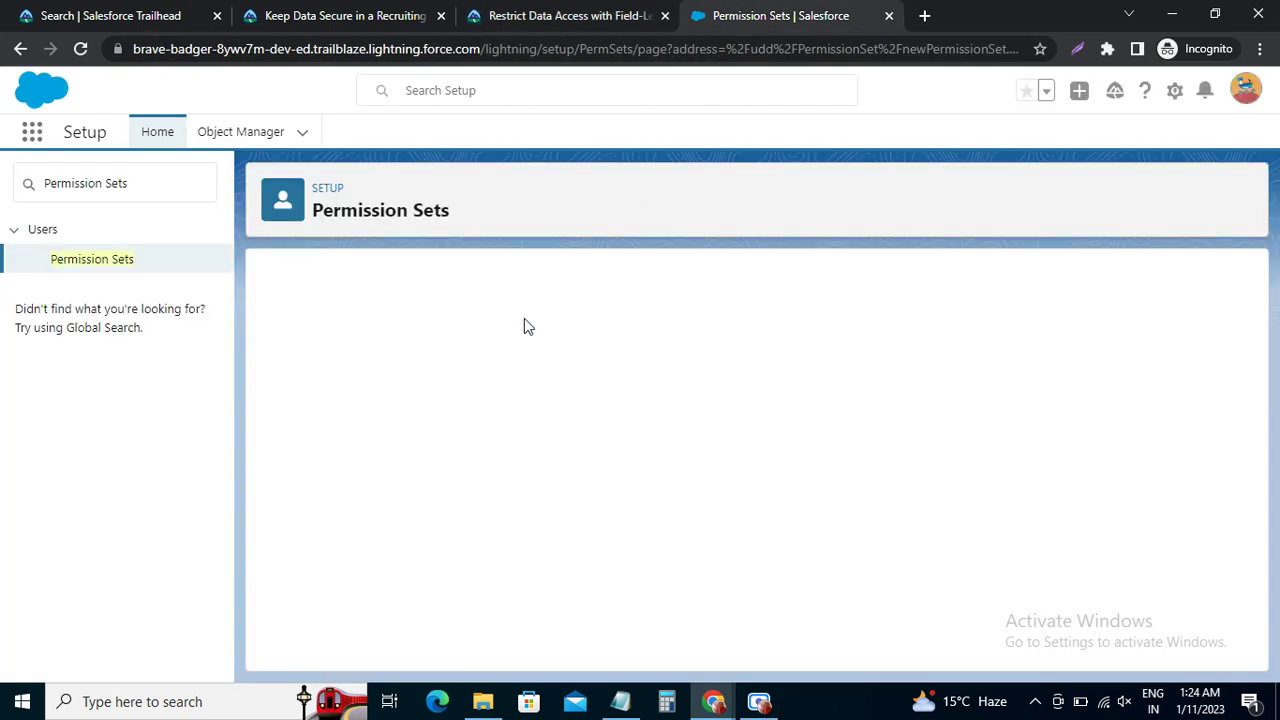
key(ctrl+v)
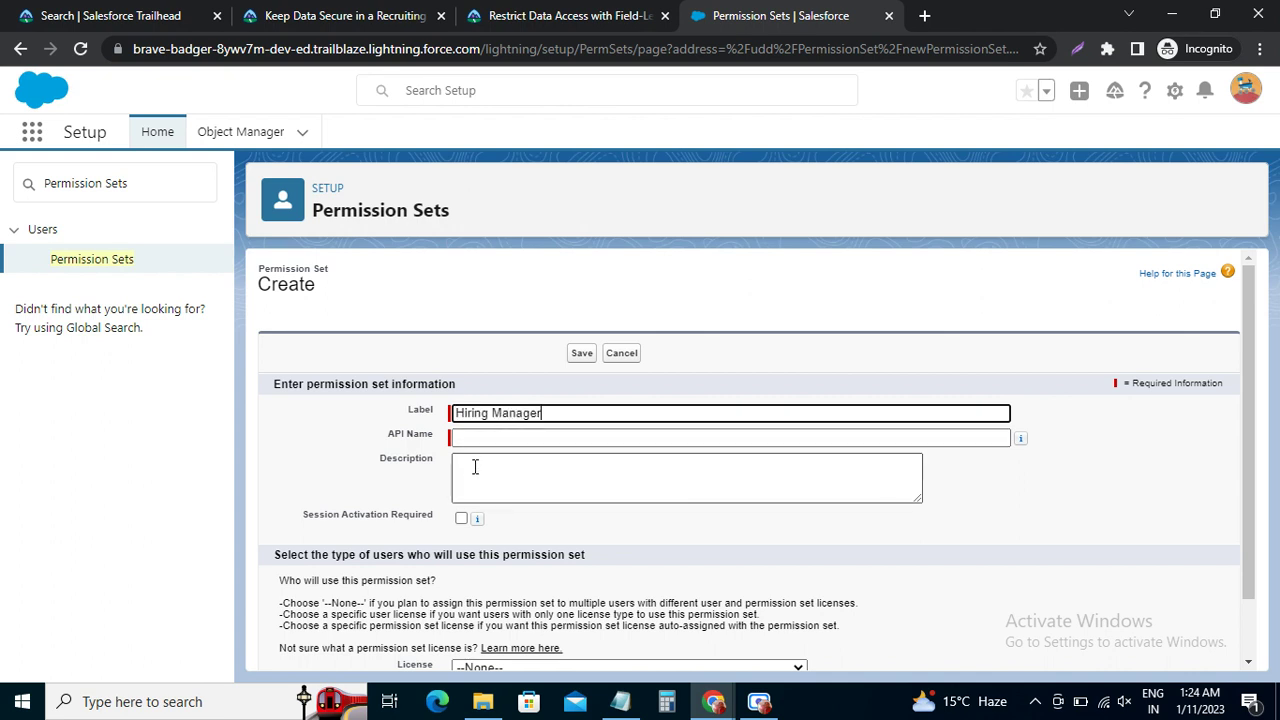
Step: Fill in the description "Temporary permission set for those Hiring Managers that need to interview candidates for positions in their department", copied from the Trailhead instructions
click(477, 461)
click(560, 16)
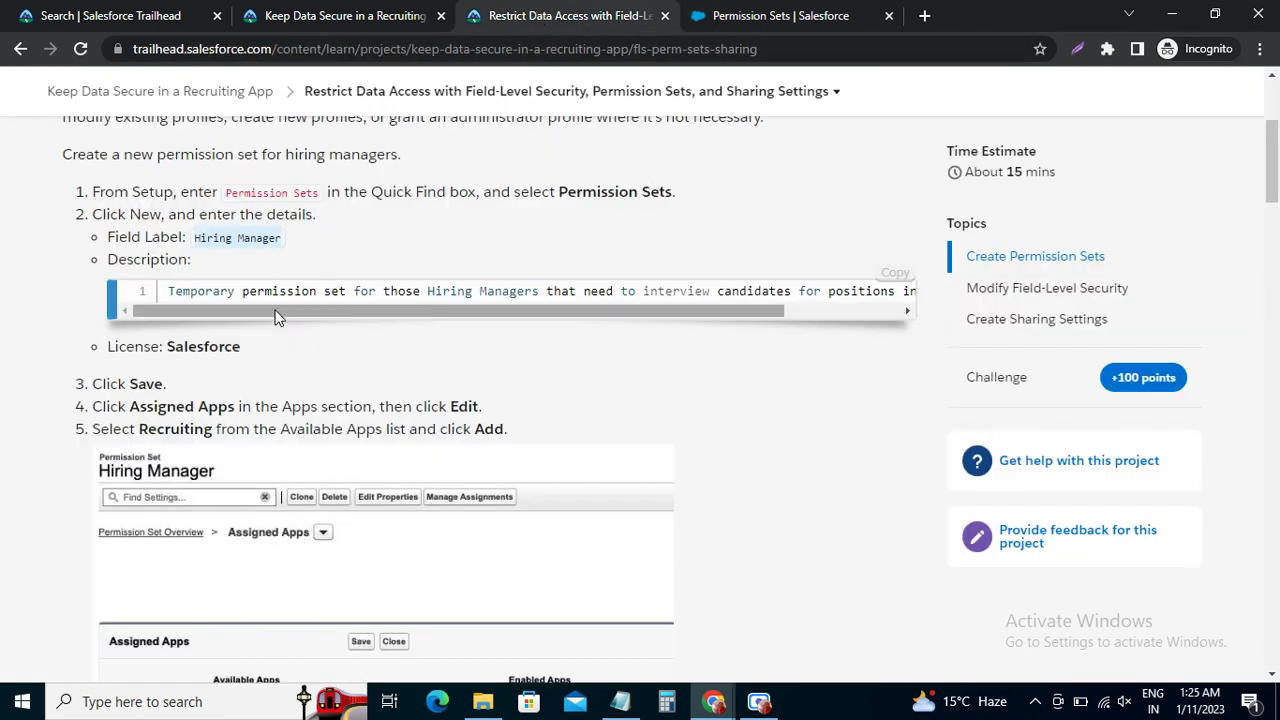
click(893, 276)
scroll(434, 418, down, 1)
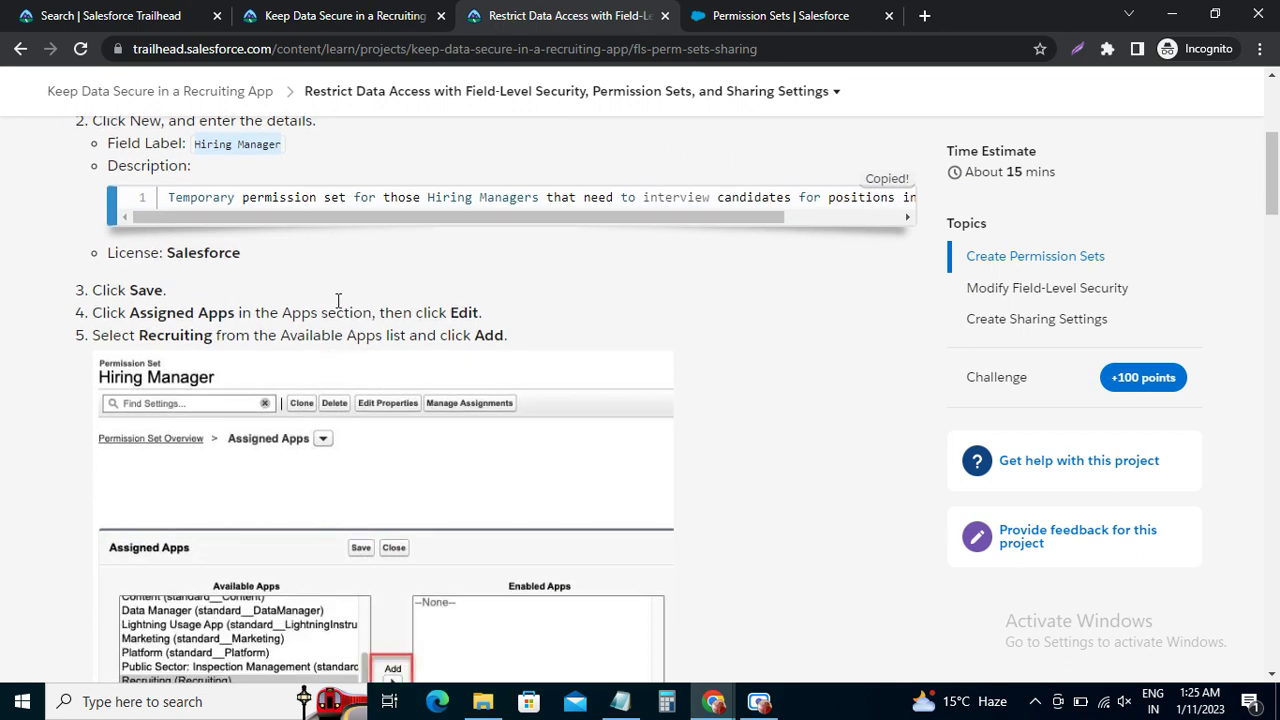
click(735, 17)
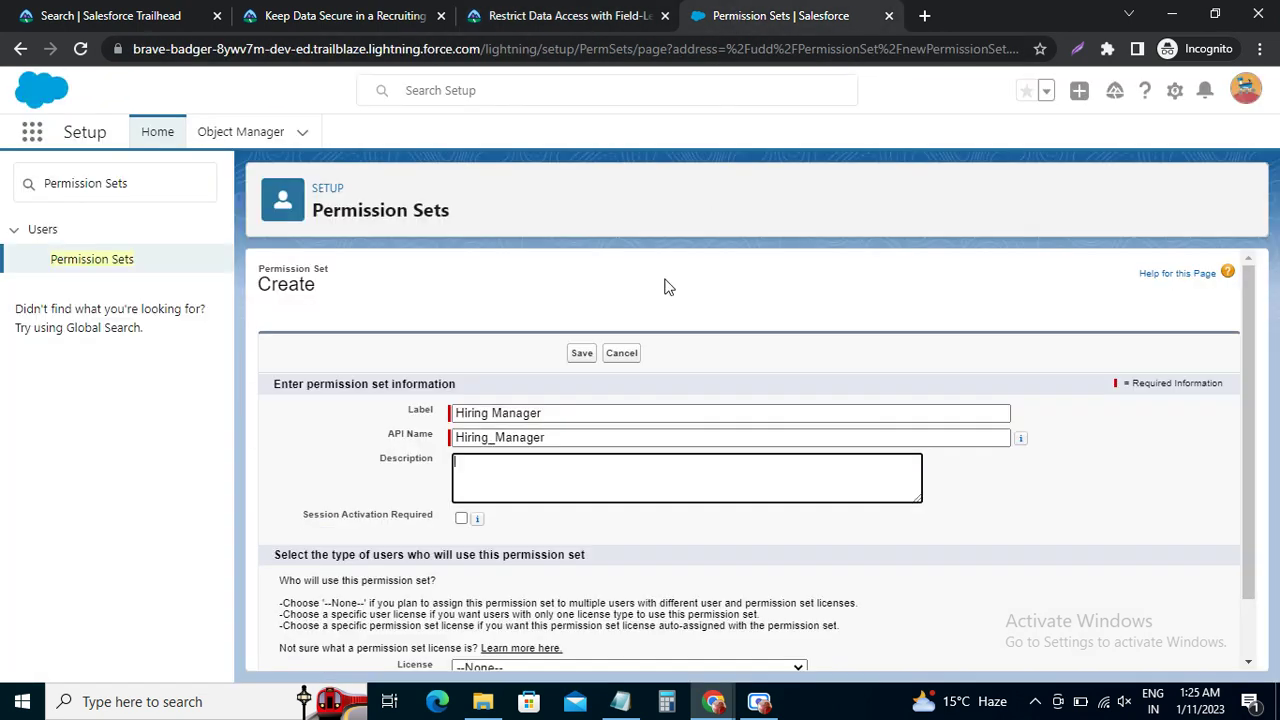
key(ctrl+v)
Step: Set the permission set's license to Salesforce, check the Trailhead instructions, and save the permission set
scroll(514, 543, down, 1)
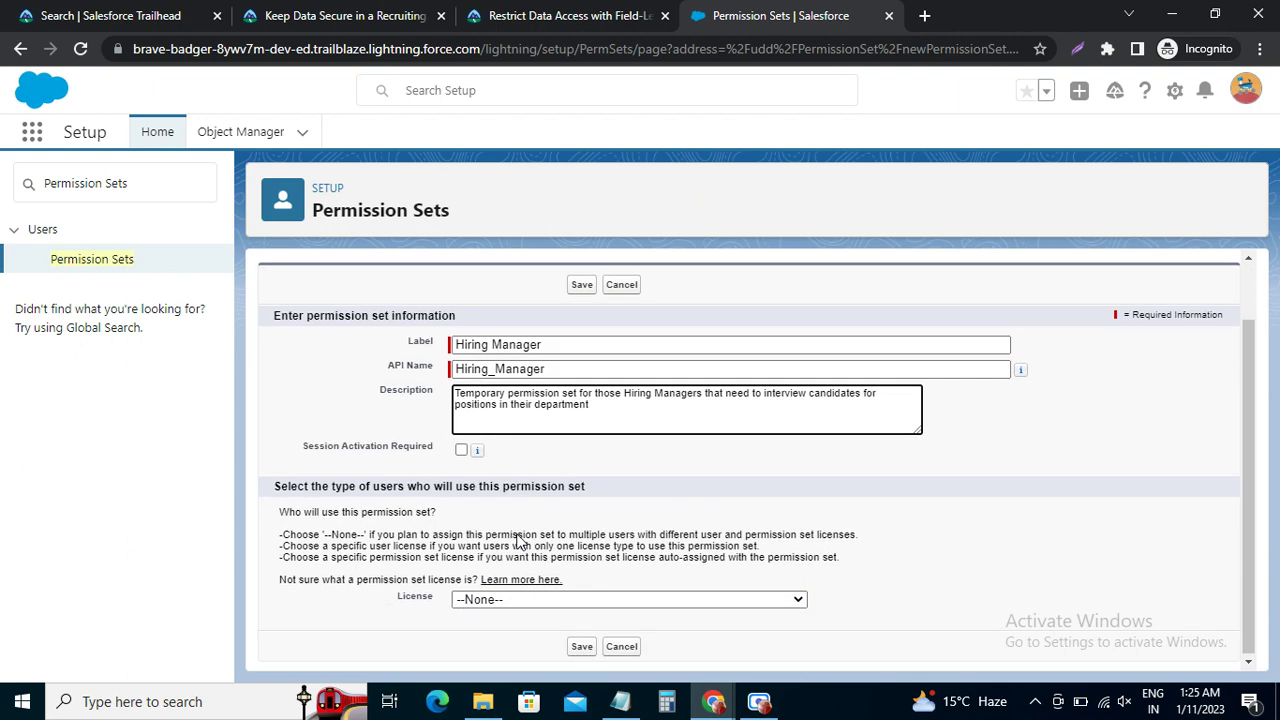
click(481, 600)
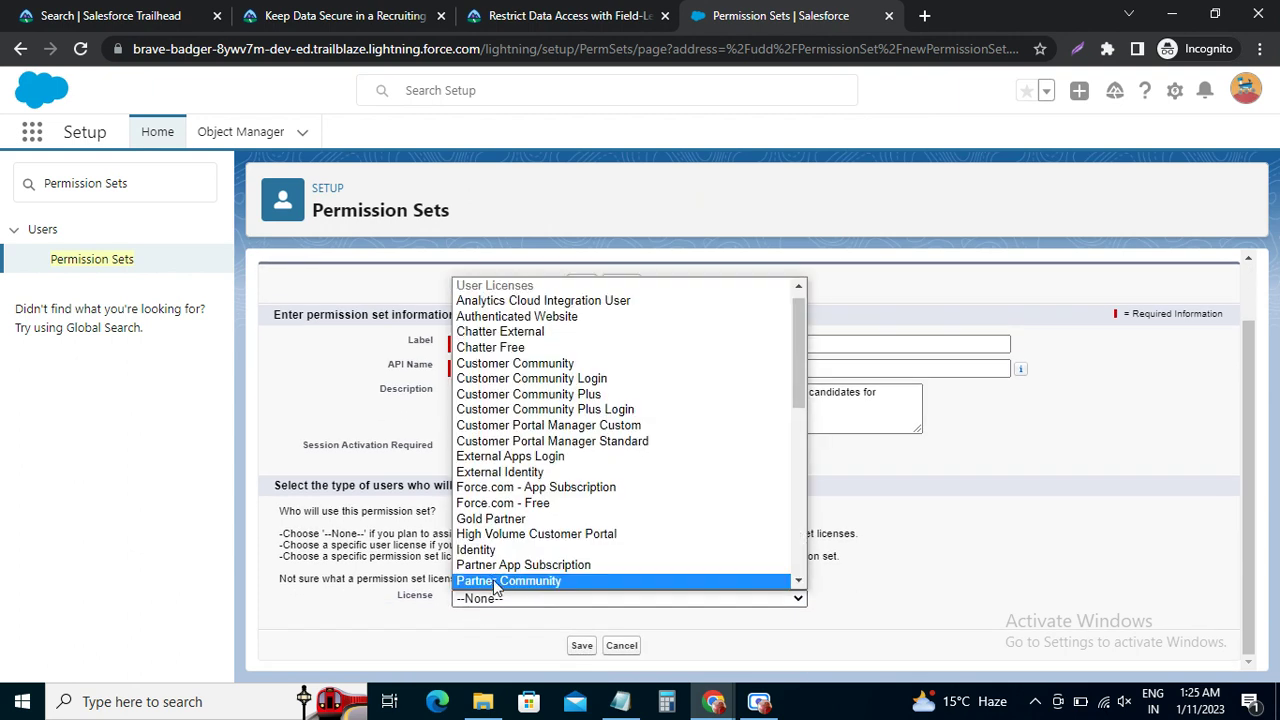
scroll(503, 570, down, 1)
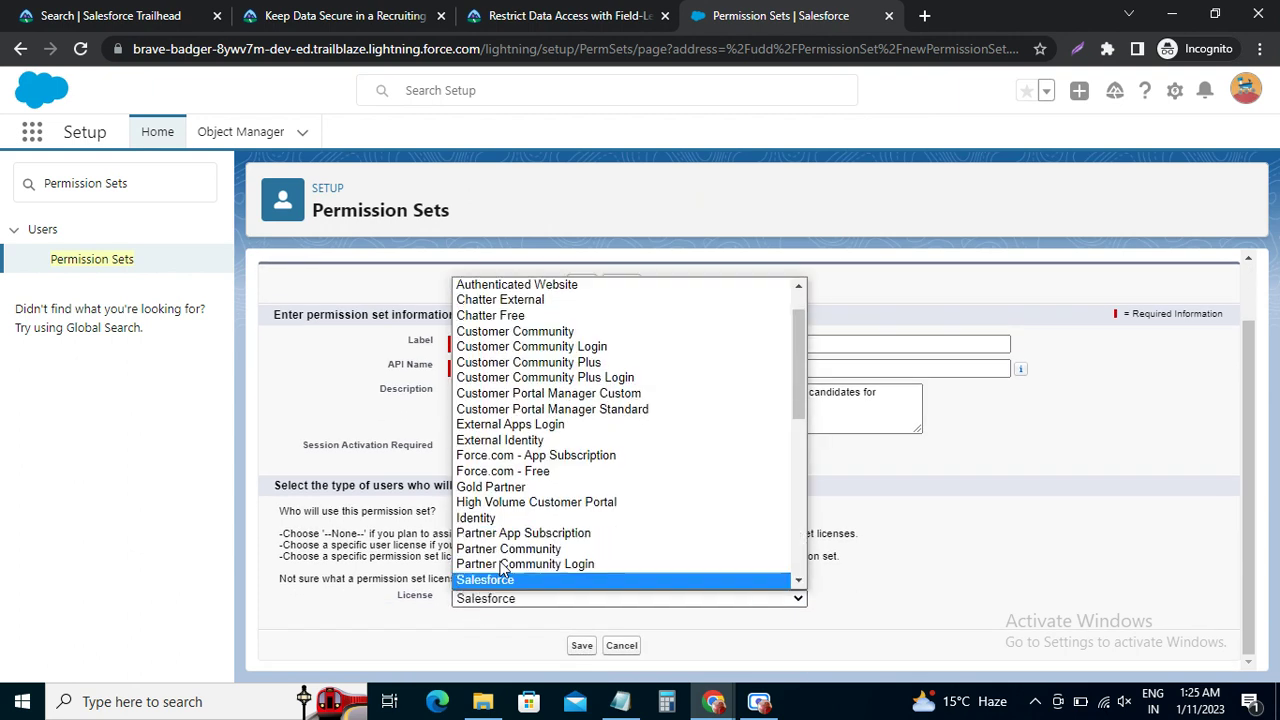
click(505, 581)
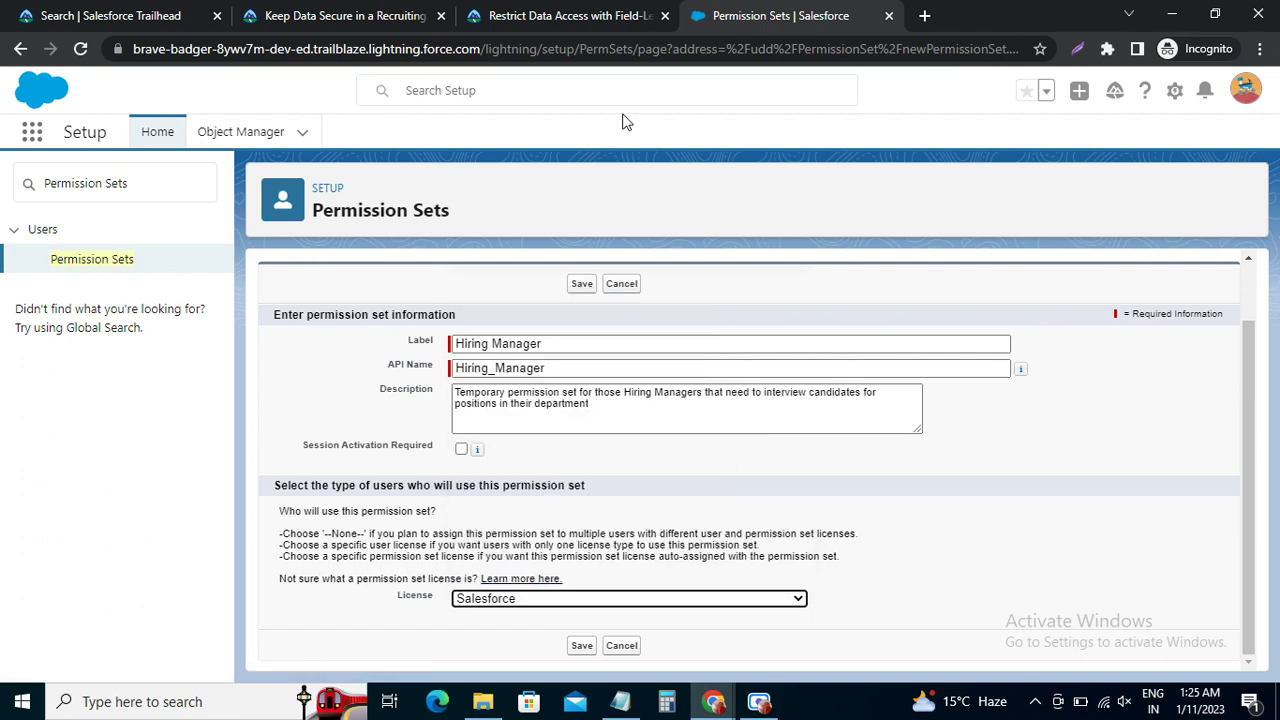
click(535, 15)
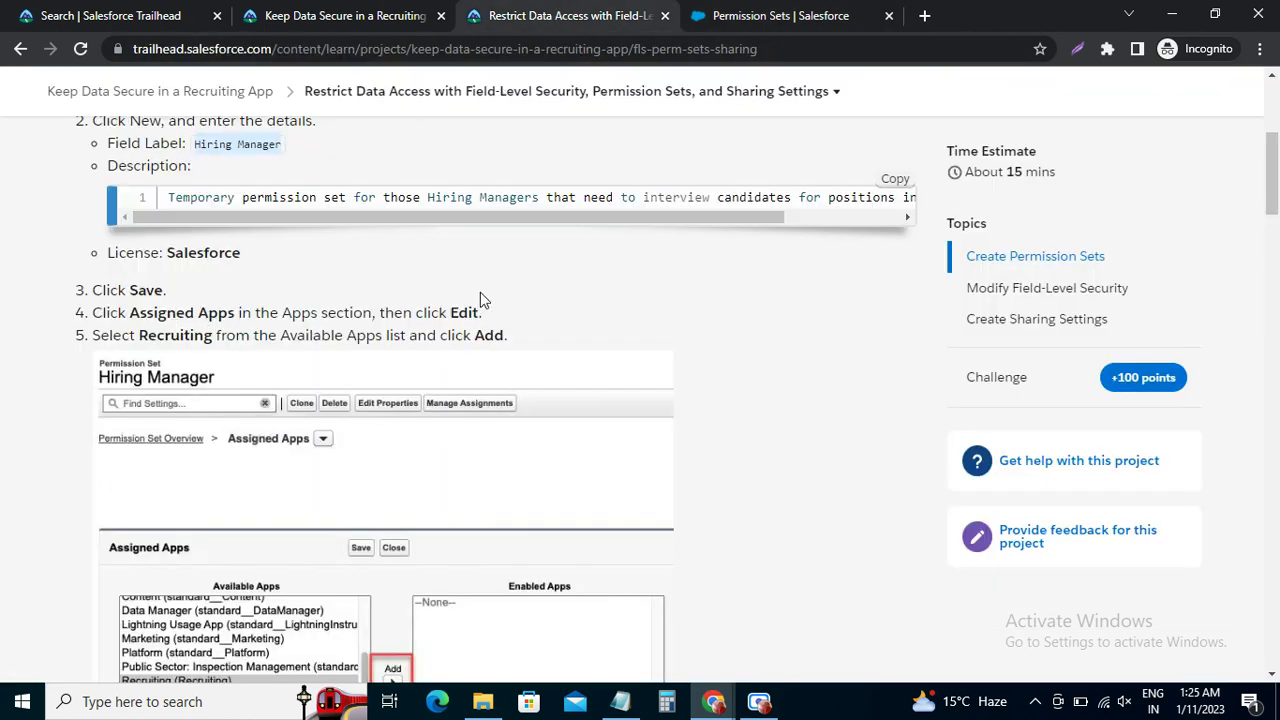
click(808, 12)
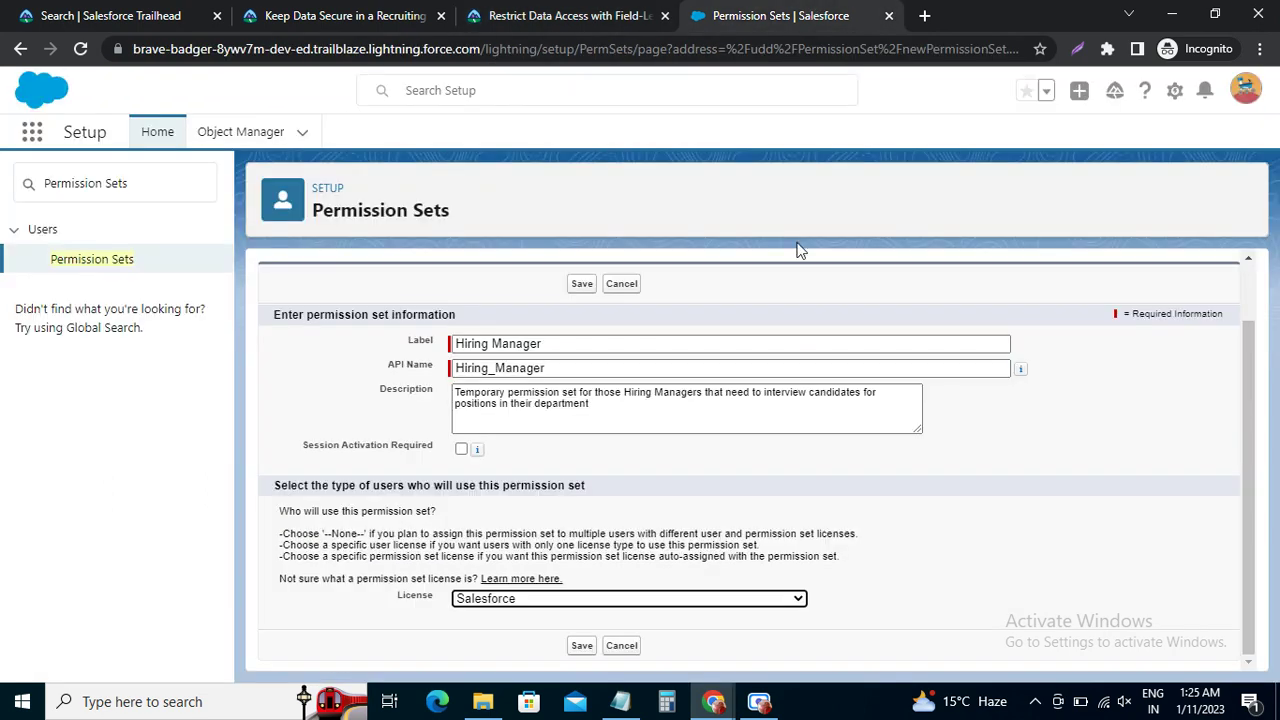
click(581, 646)
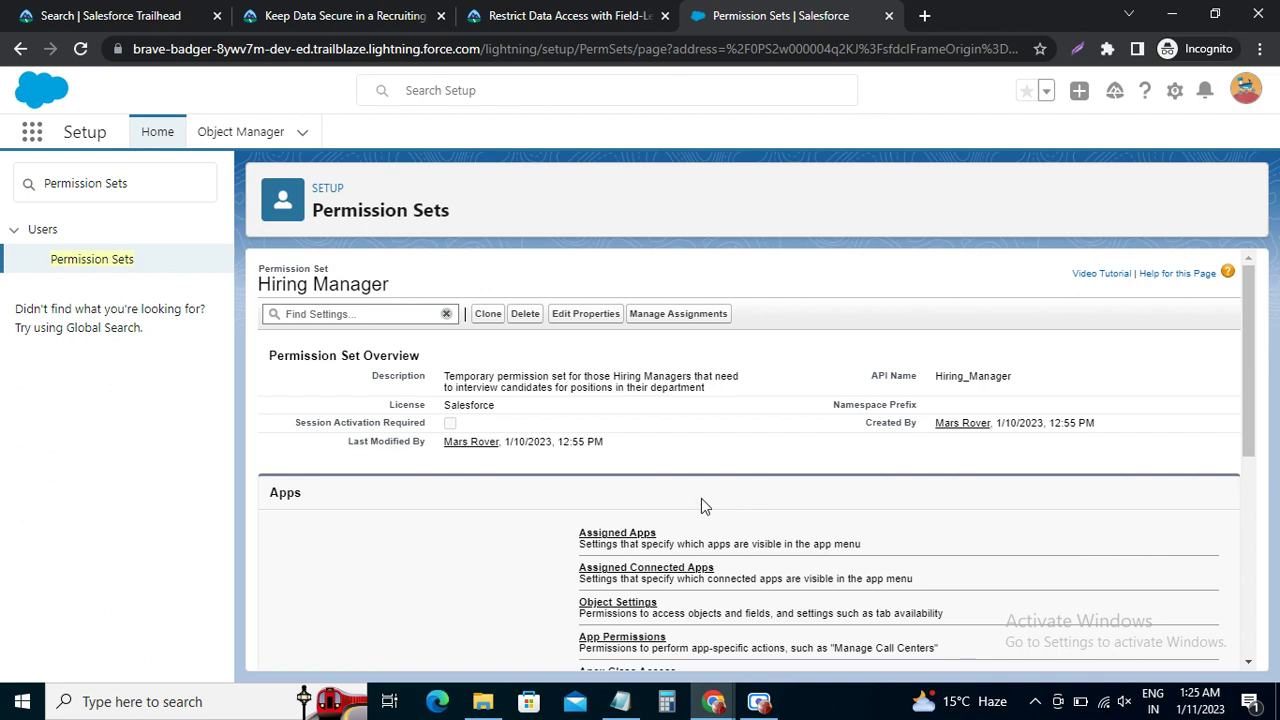
Step: Check the next Trailhead instruction and open the Assigned Apps of the Hiring Manager permission set for editing
scroll(600, 505, down, 5)
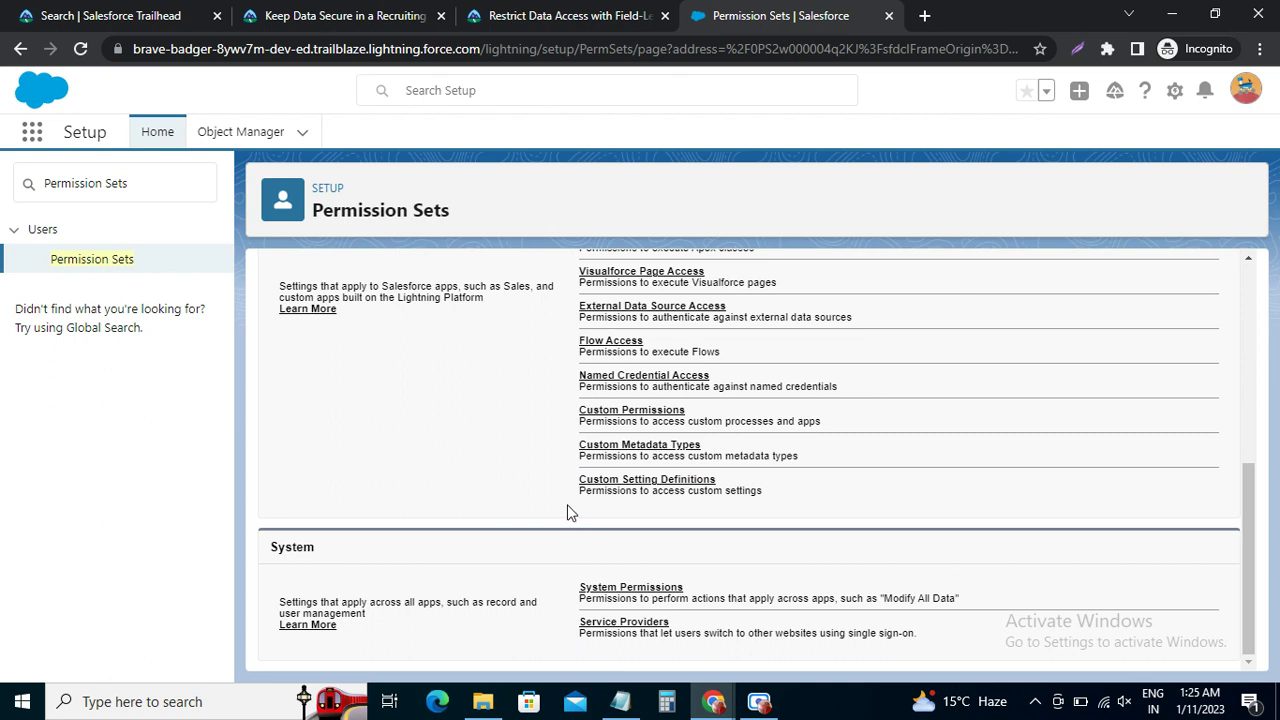
scroll(568, 510, up, 2)
scroll(570, 510, up, 2)
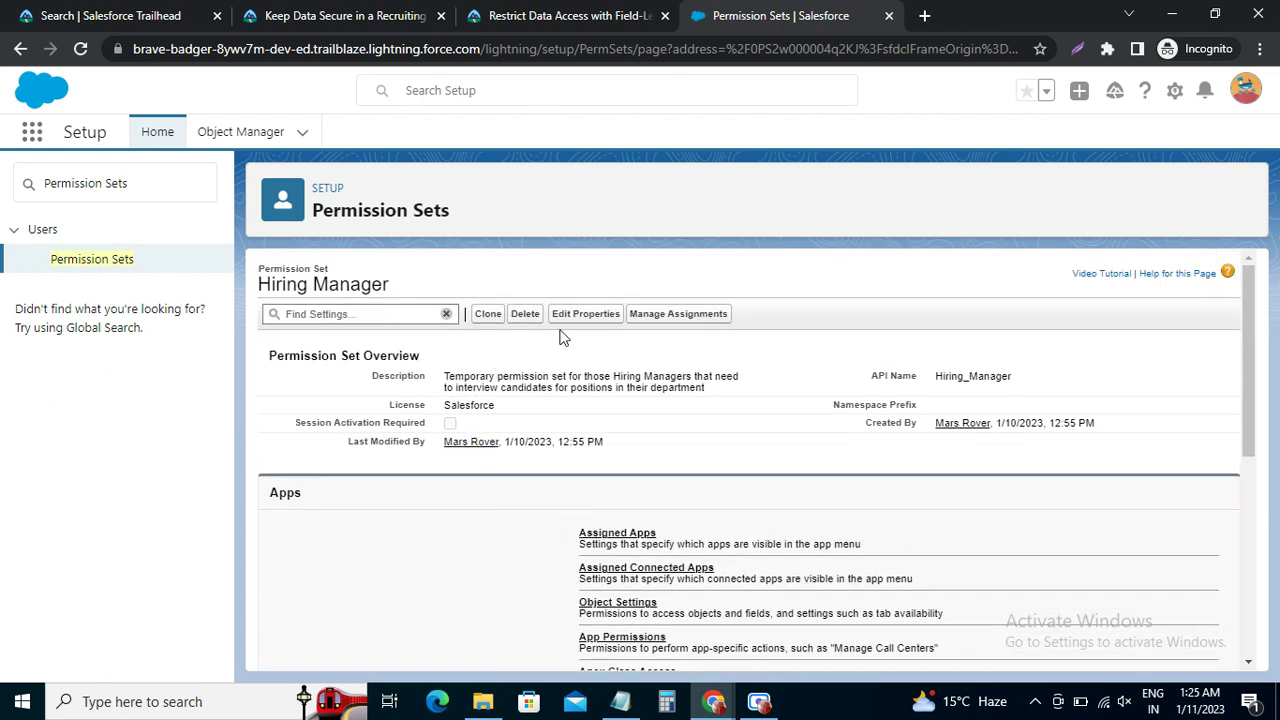
click(510, 16)
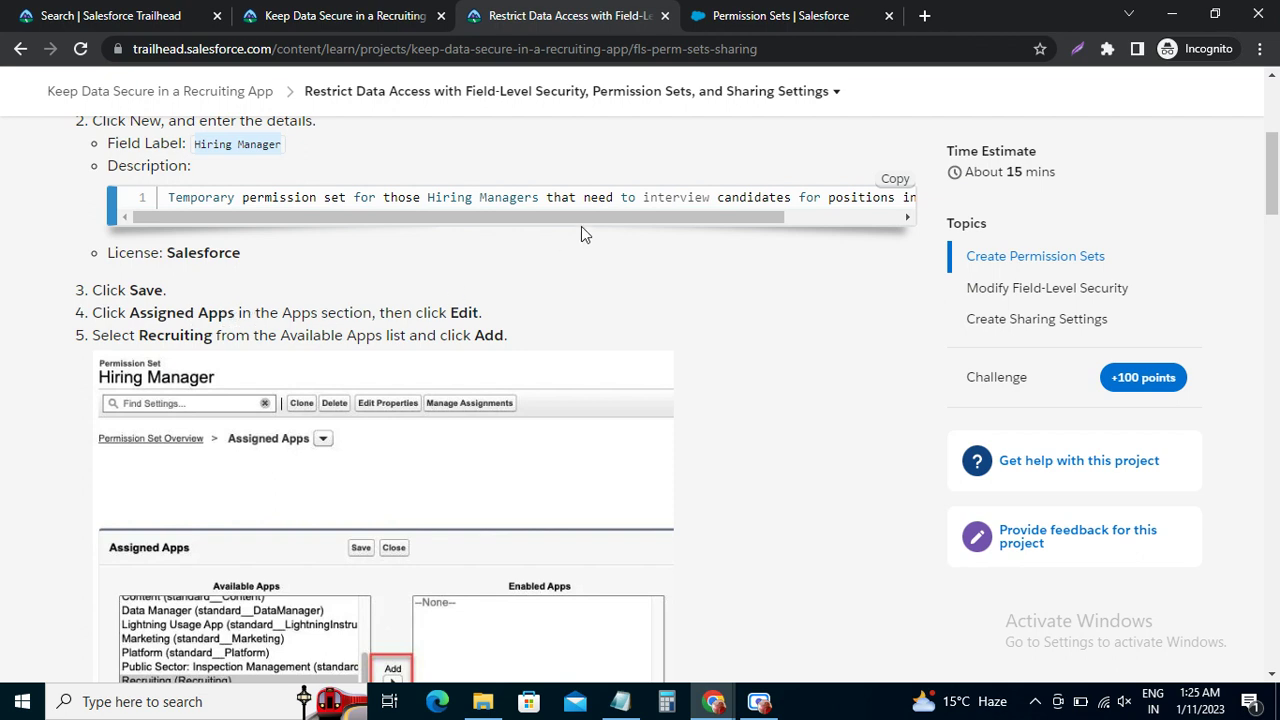
click(790, 10)
scroll(447, 410, down, 3)
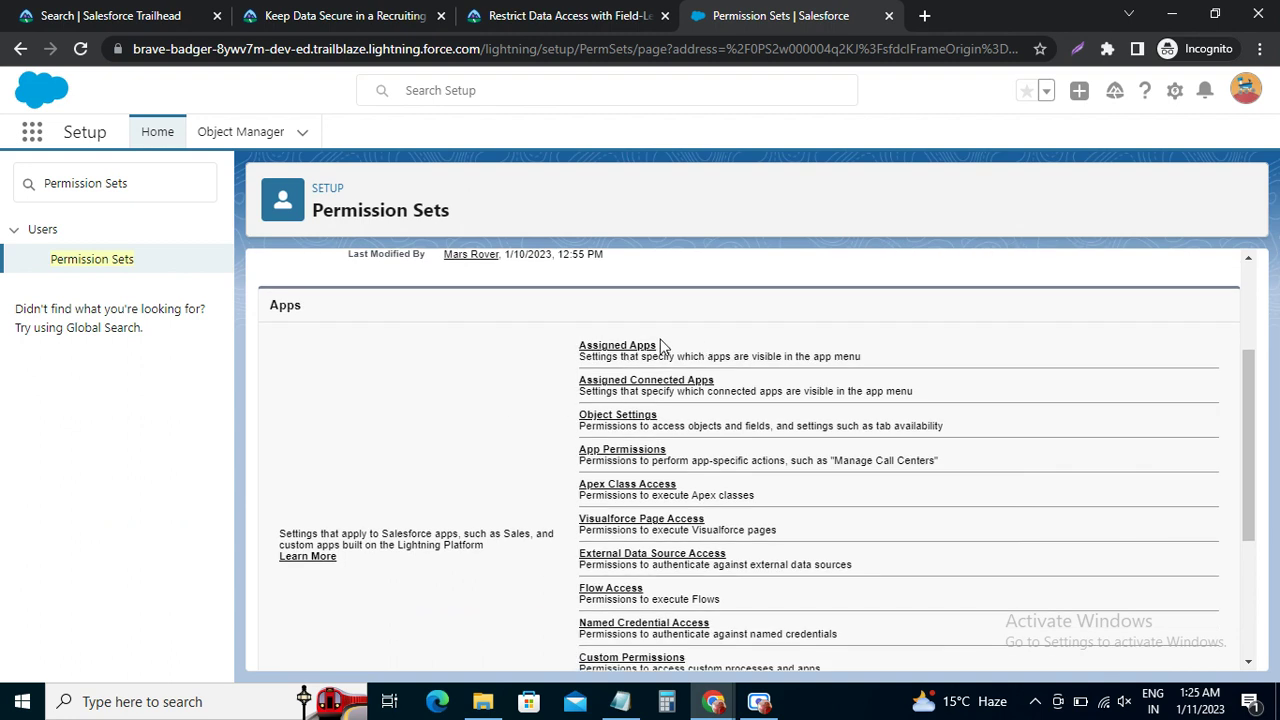
click(625, 346)
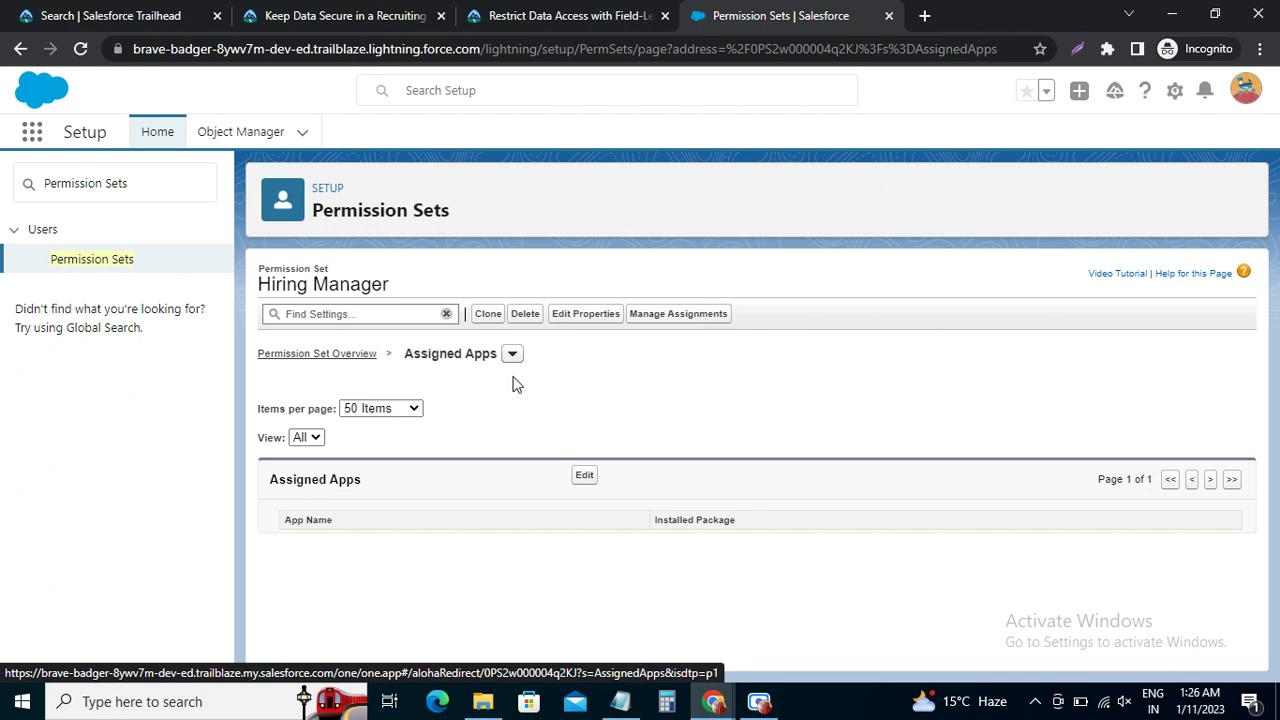
click(585, 475)
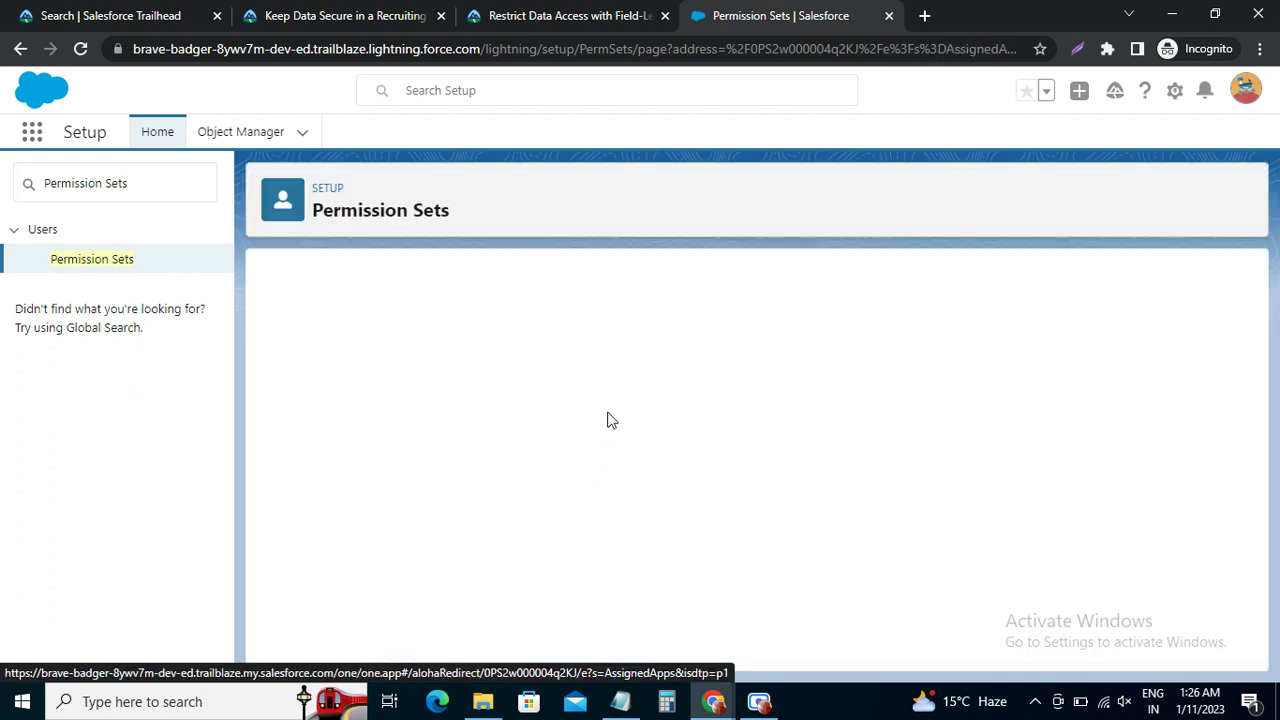
Step: Add Recruiting (Recruiting) from the available apps to the enabled apps of the Hiring Manager permission set
click(587, 29)
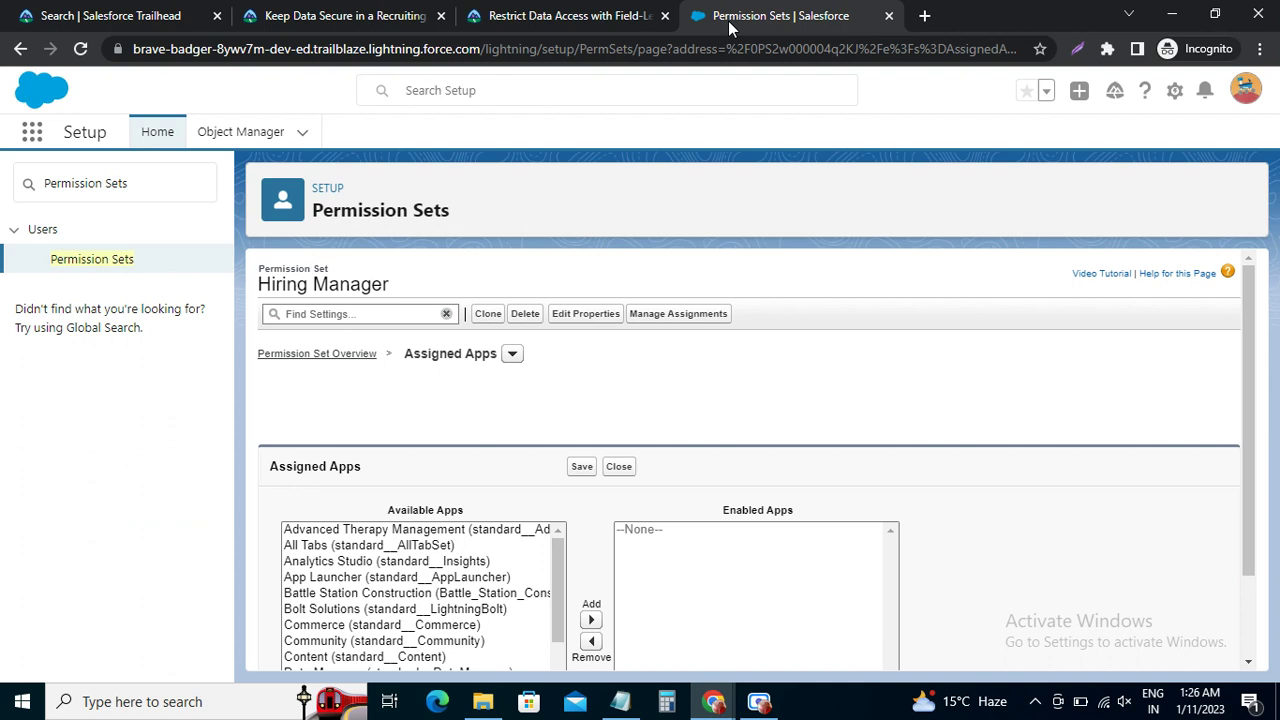
click(738, 22)
scroll(489, 414, down, 1)
scroll(446, 452, down, 5)
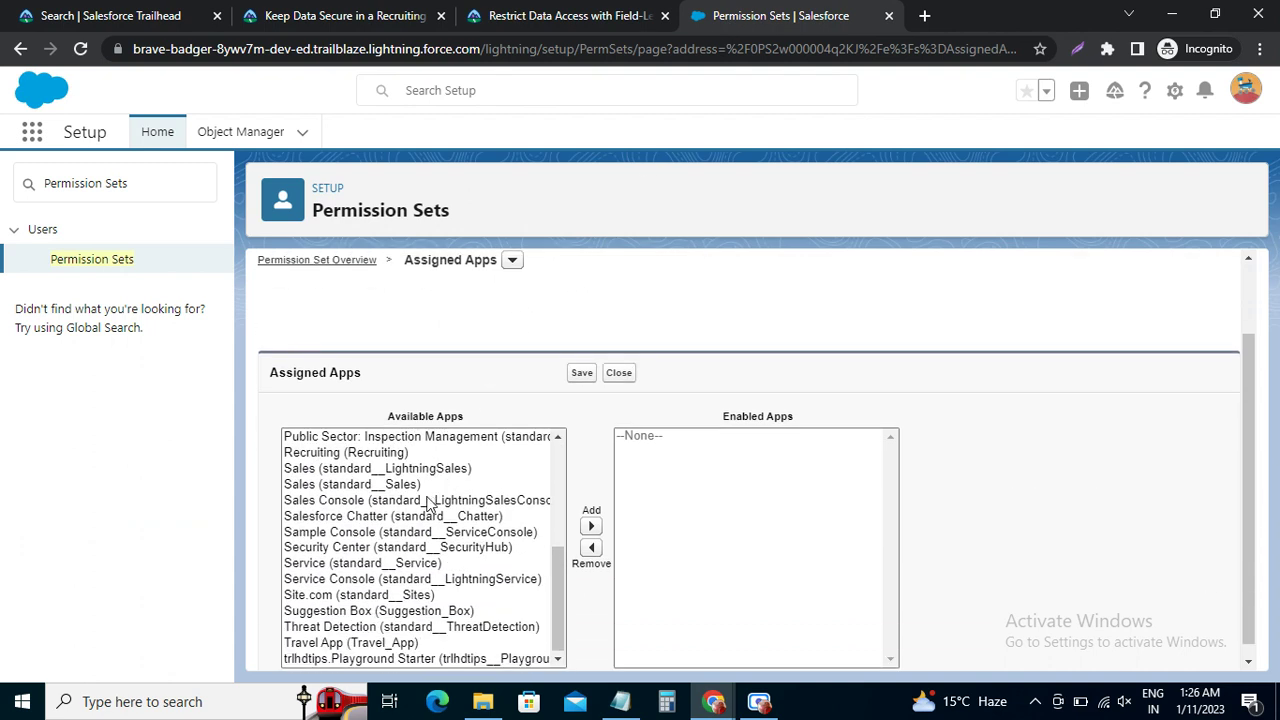
scroll(290, 588, down, 1)
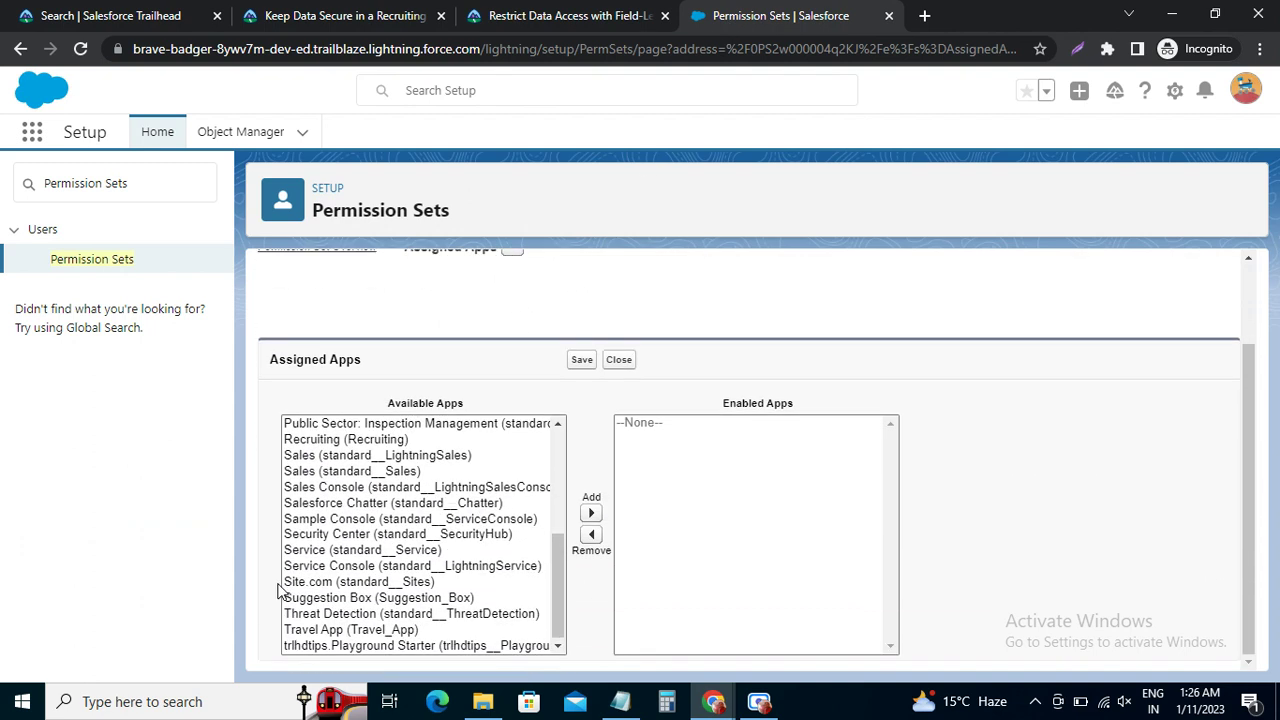
scroll(341, 544, up, 1)
scroll(341, 544, up, 1)
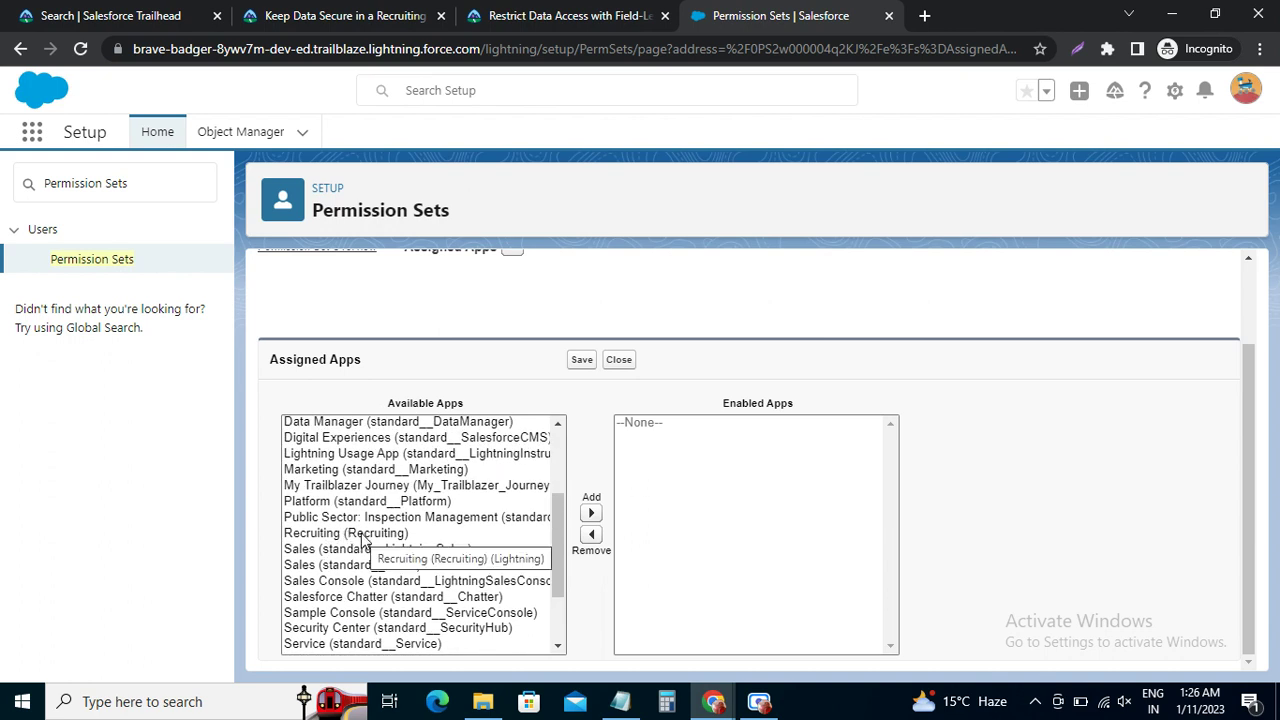
click(366, 536)
click(591, 512)
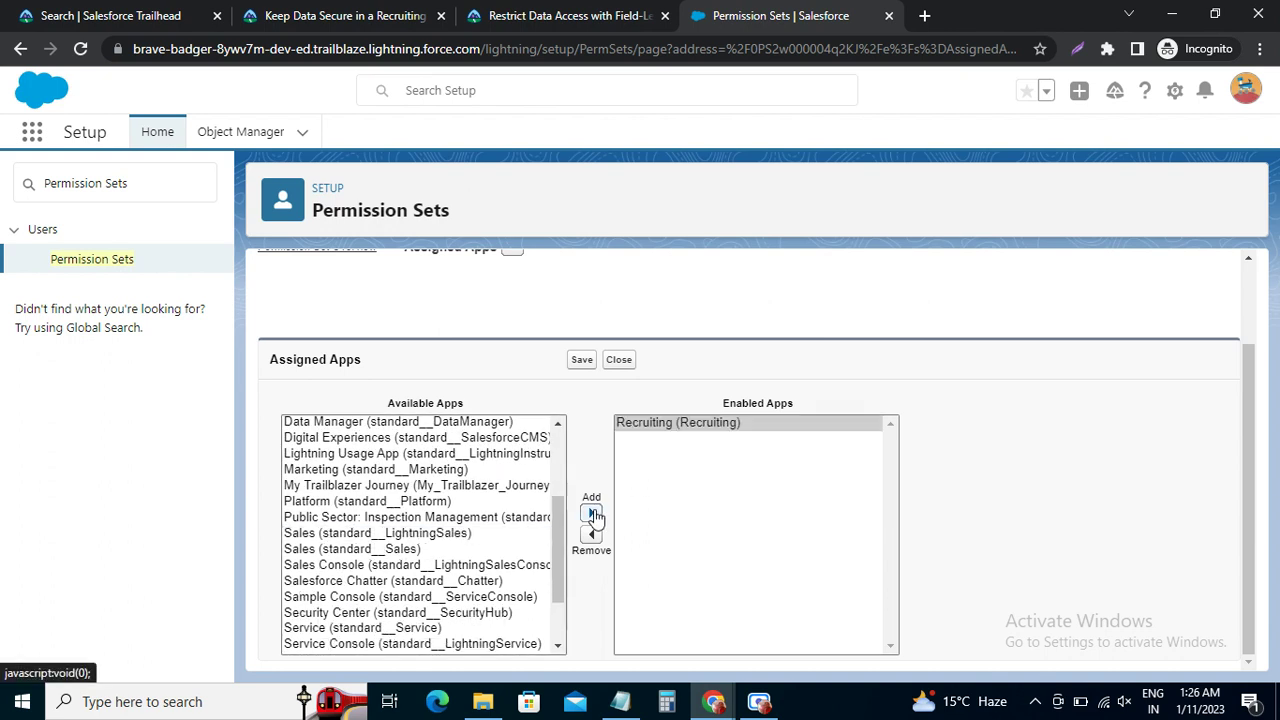
Step: Check the next Trailhead instructions and save the assigned apps of the Hiring Manager permission set
click(545, 15)
scroll(258, 401, down, 1)
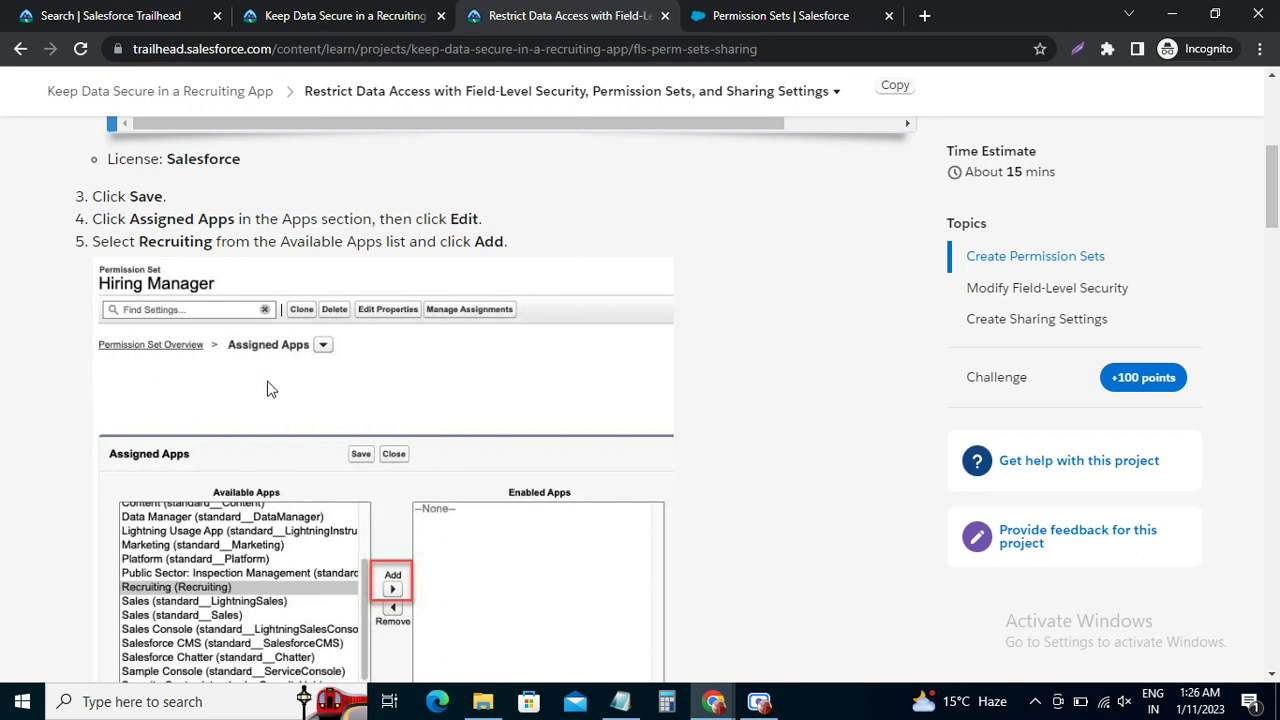
scroll(253, 370, down, 4)
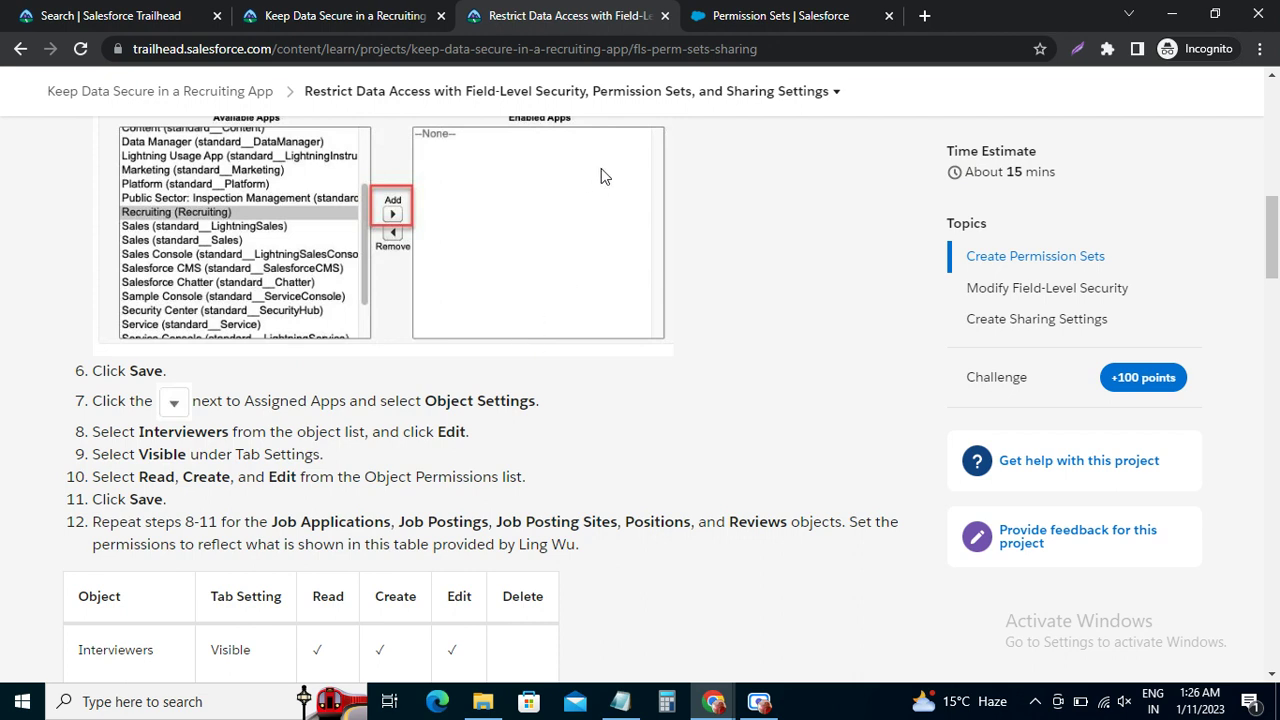
click(730, 18)
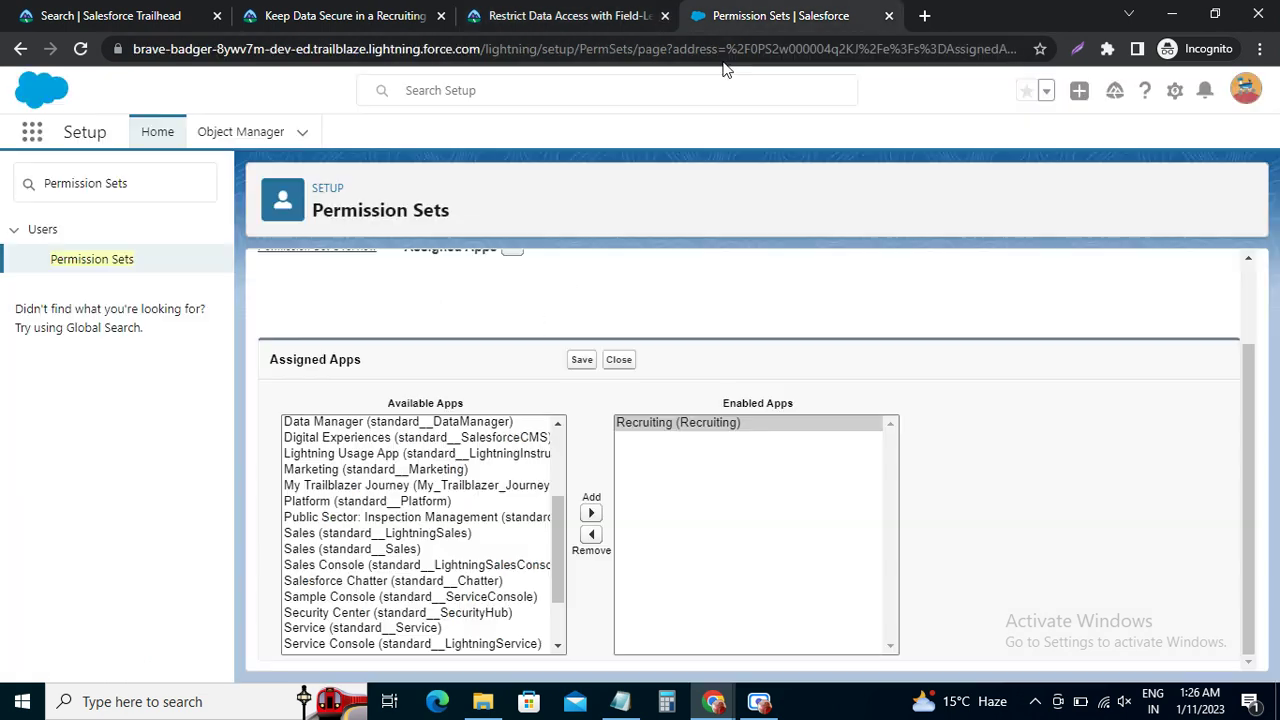
click(581, 362)
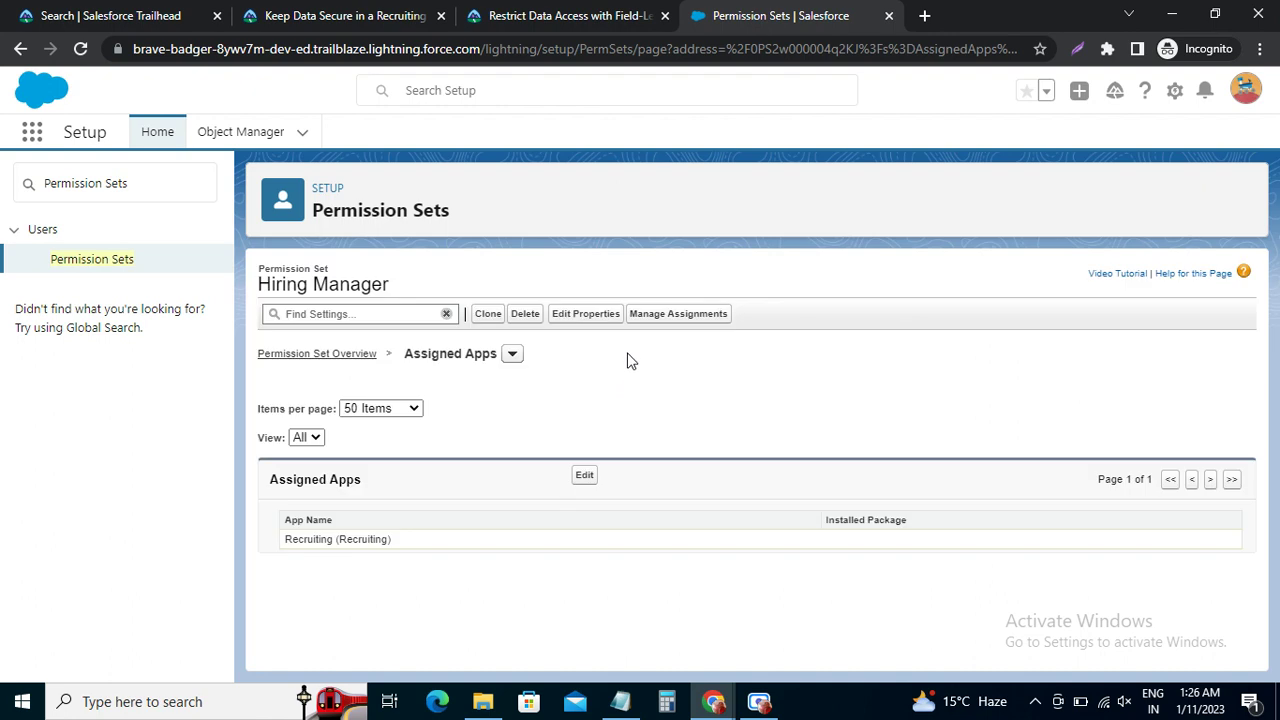
Step: Check the Trailhead instruction and go to the Object Settings of the Hiring Manager permission set
click(512, 355)
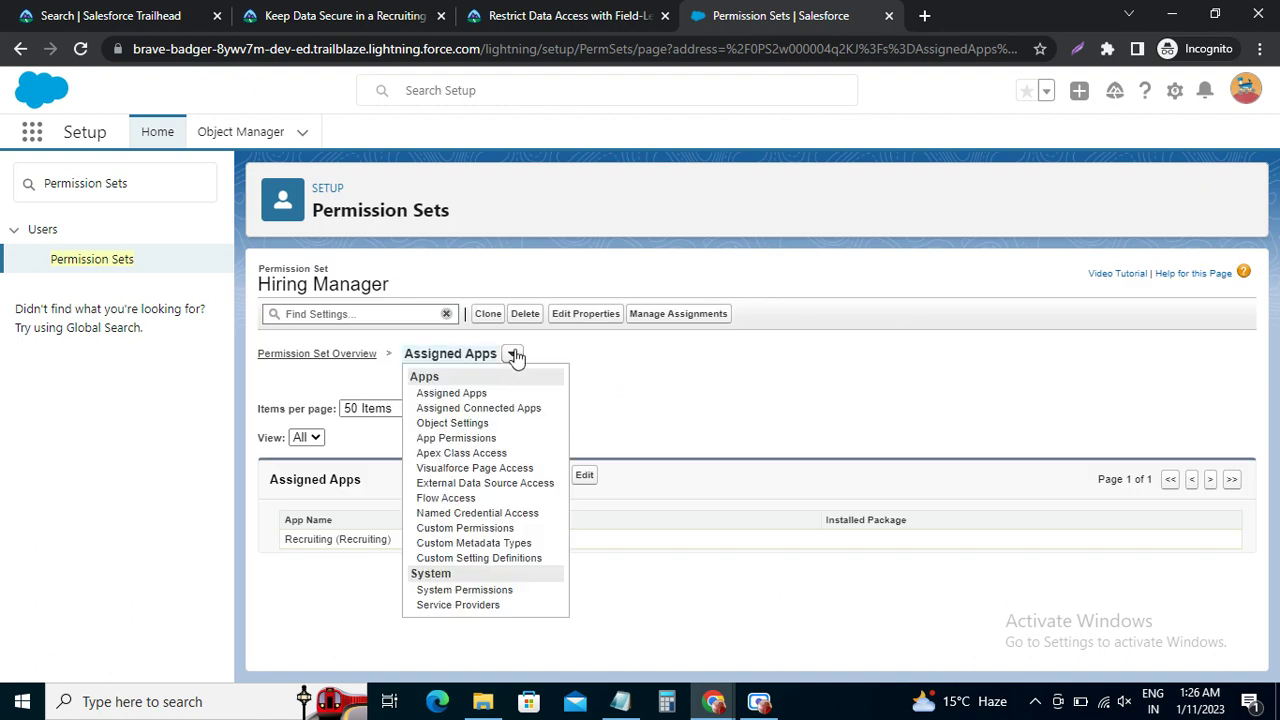
click(560, 16)
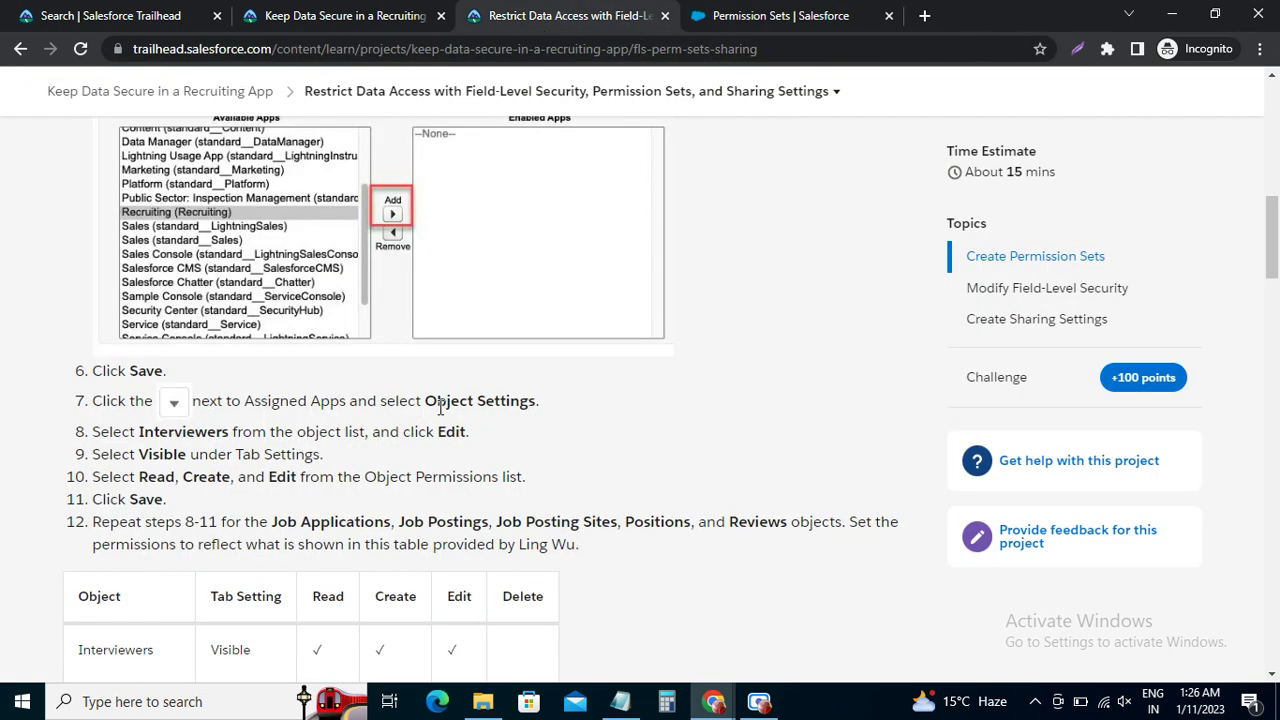
click(733, 18)
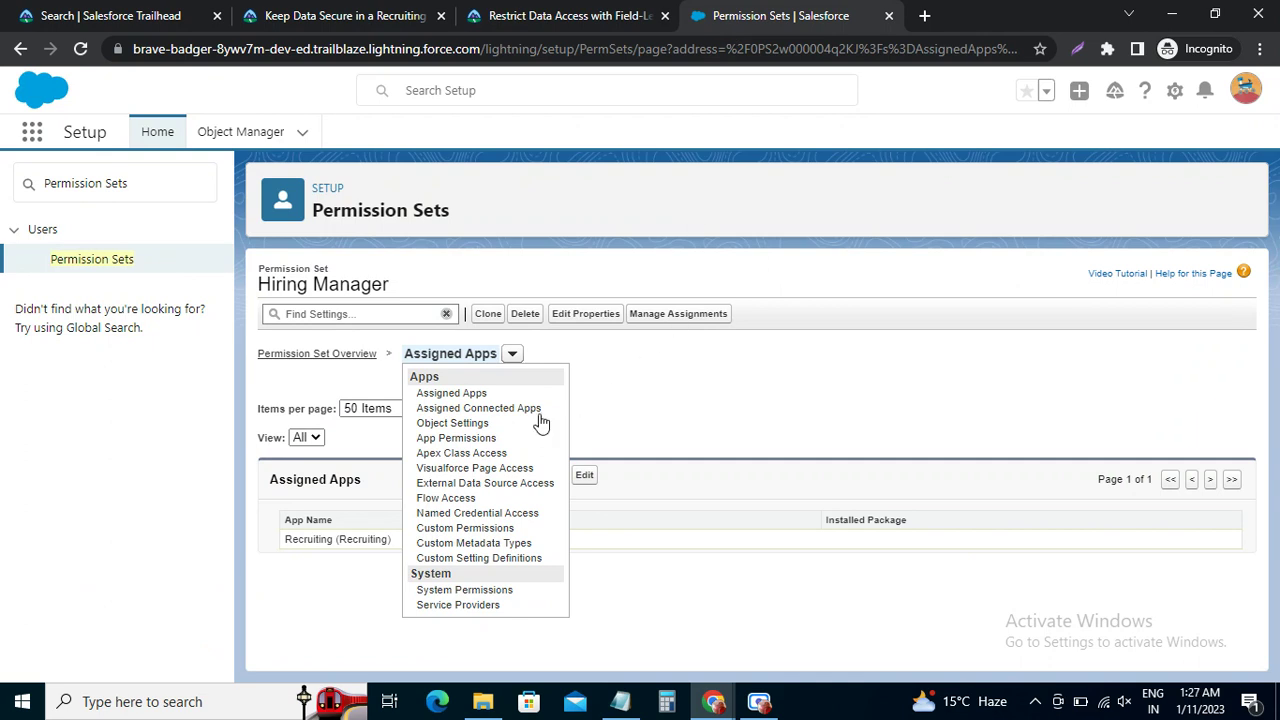
click(451, 426)
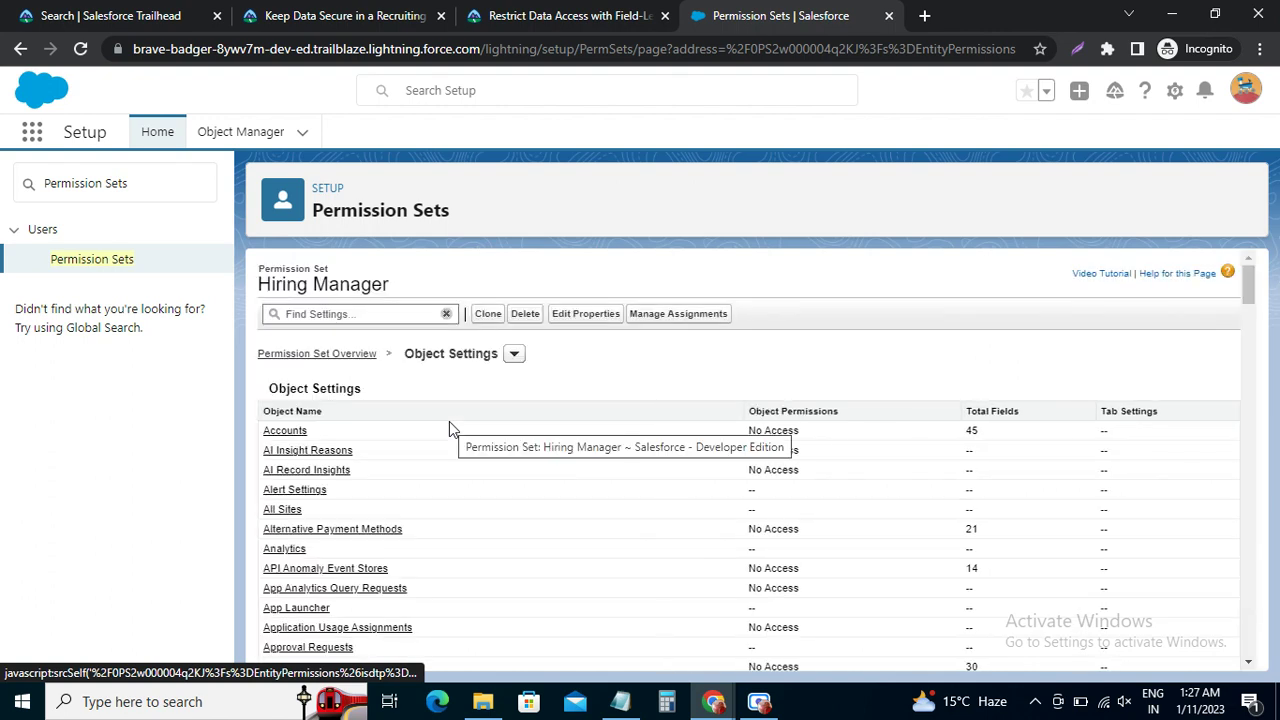
Step: Find Interviewers in the object list and open its settings
scroll(345, 515, down, 2)
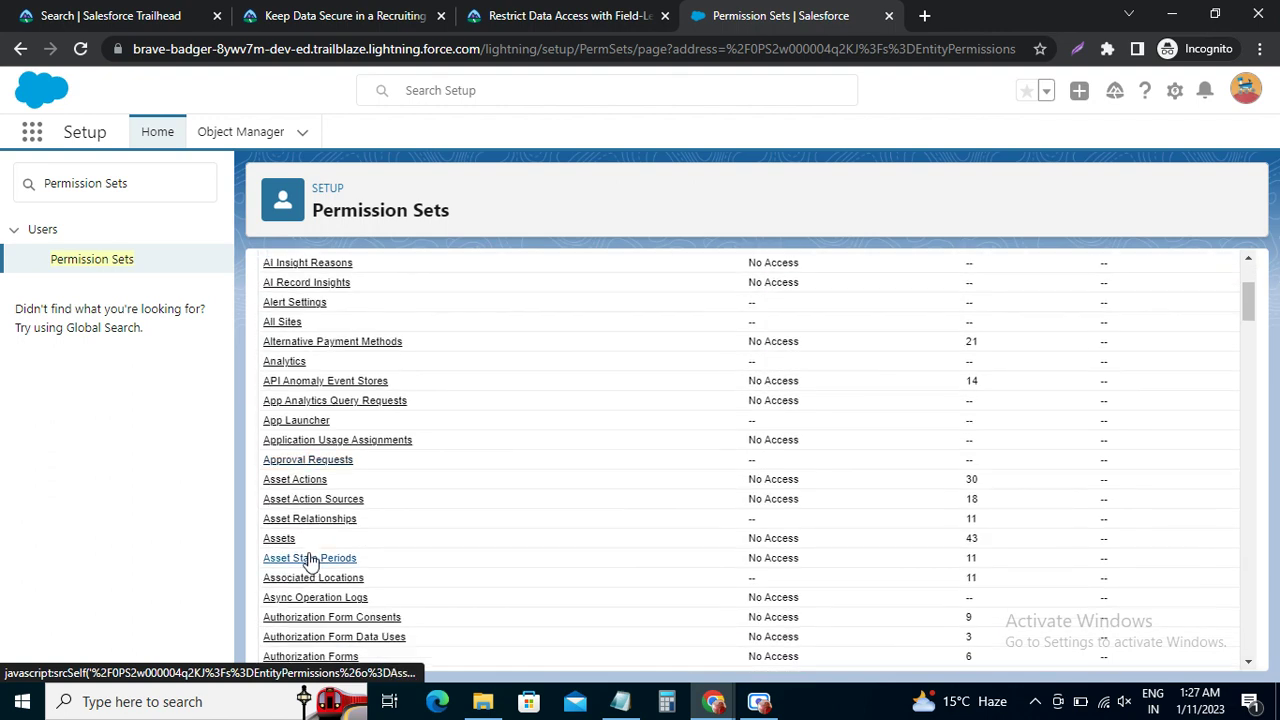
scroll(312, 558, down, 6)
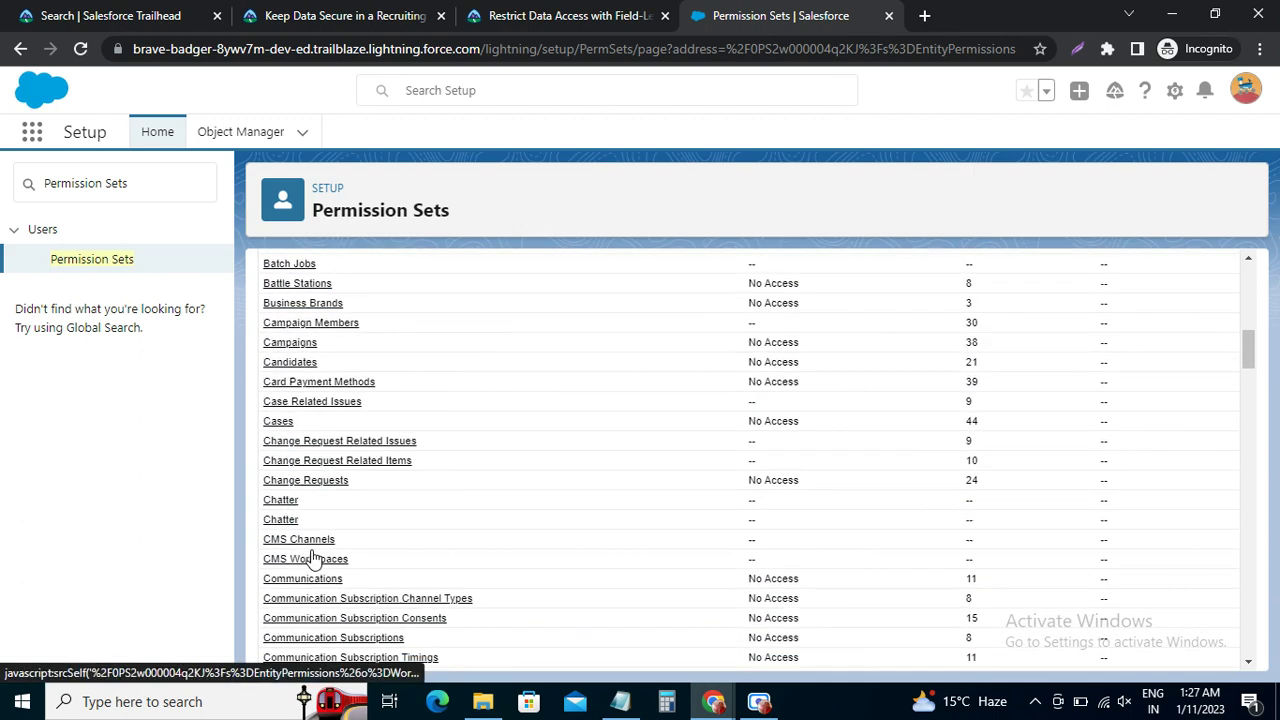
scroll(315, 555, down, 6)
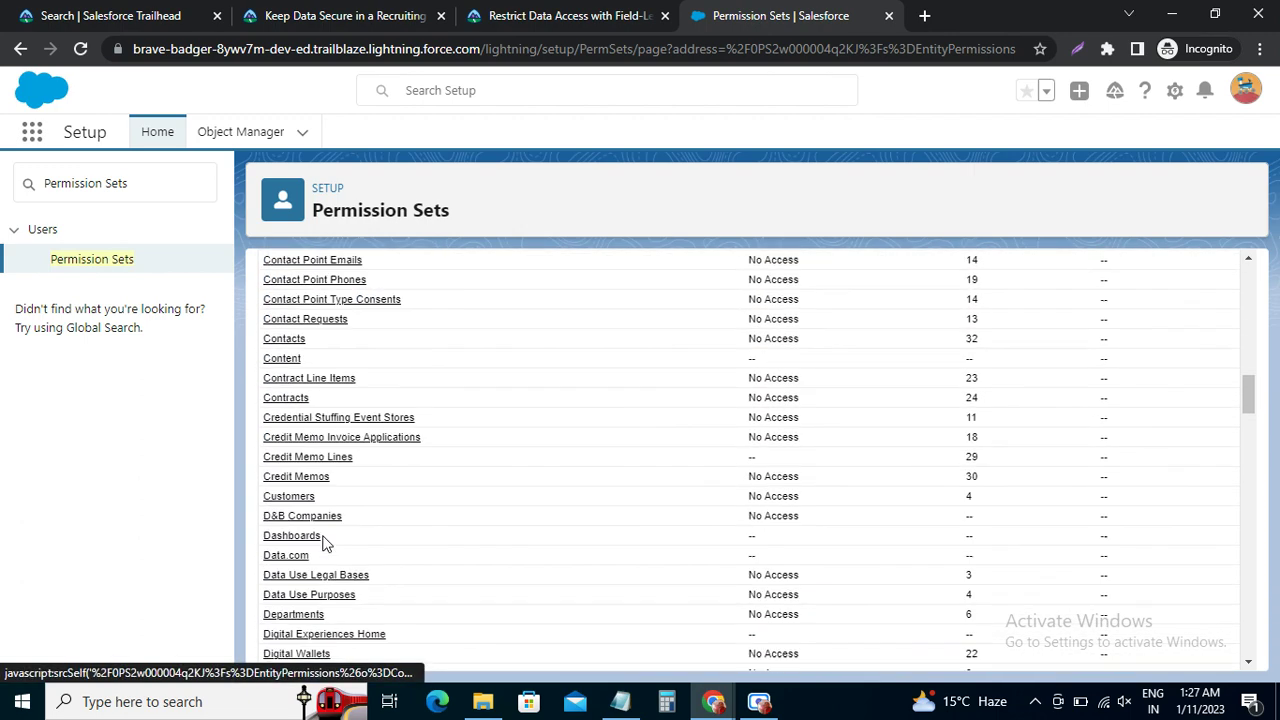
scroll(322, 545, down, 3)
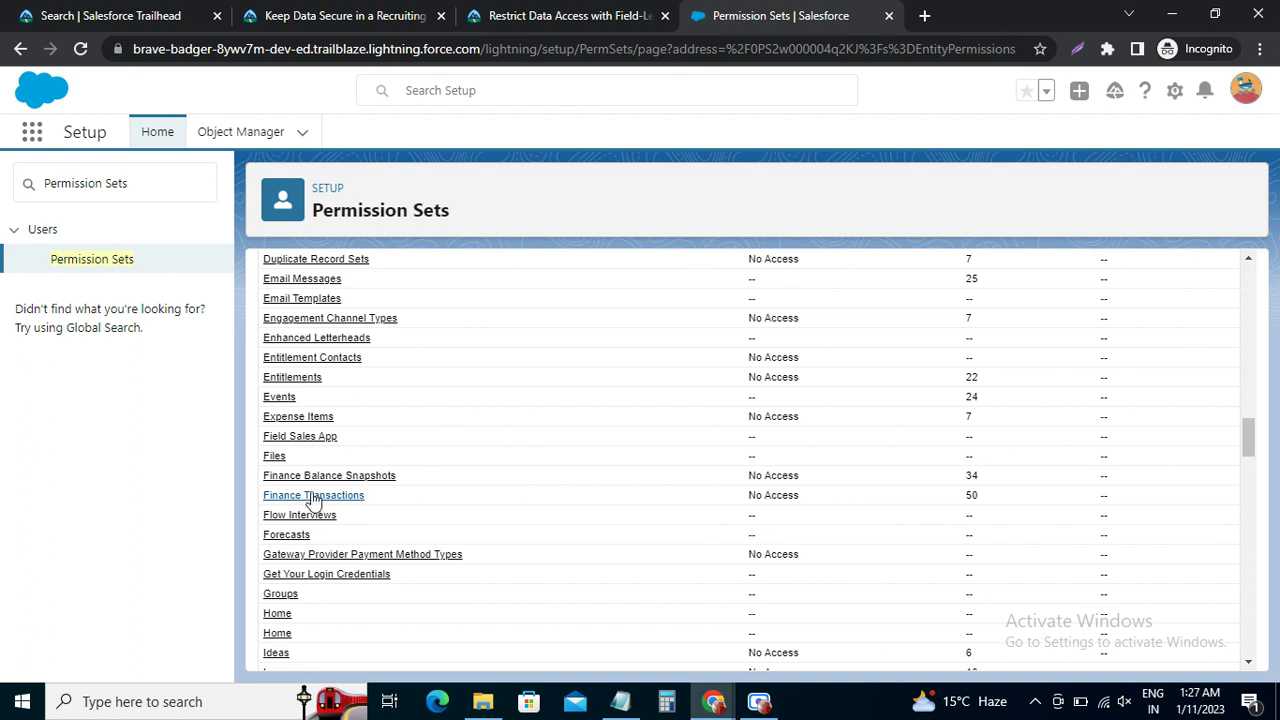
scroll(322, 447, down, 3)
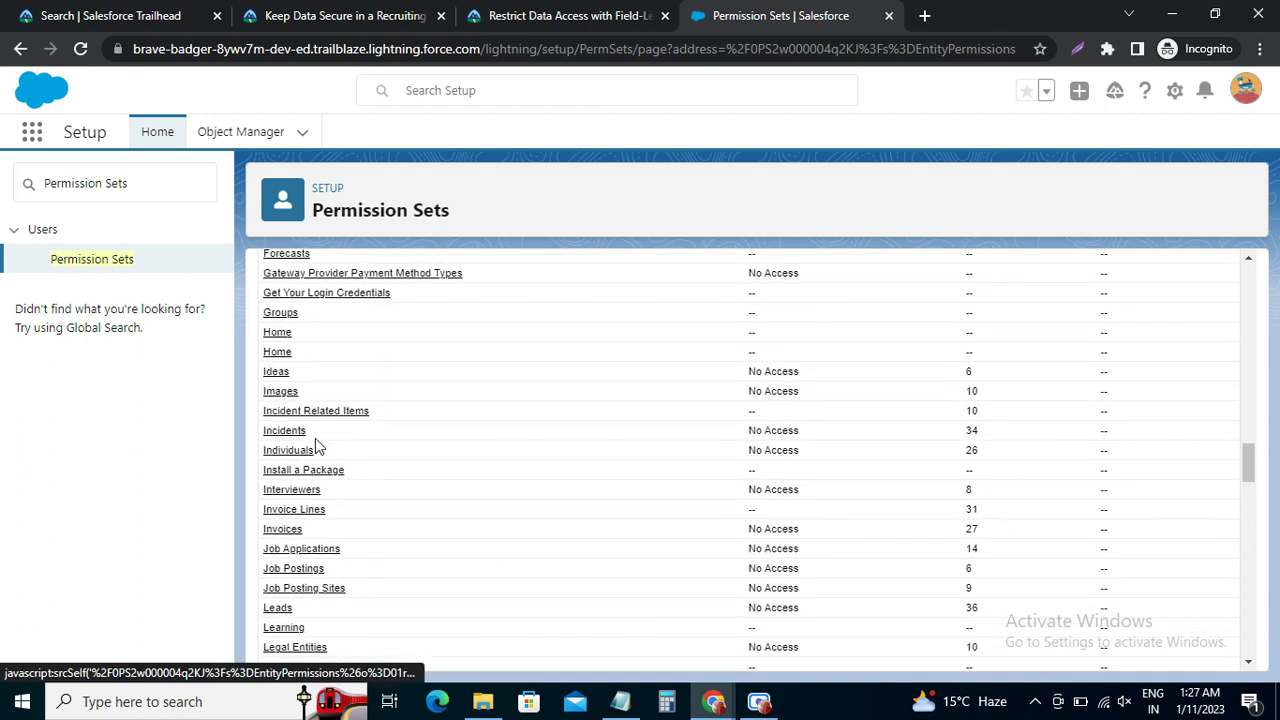
click(291, 490)
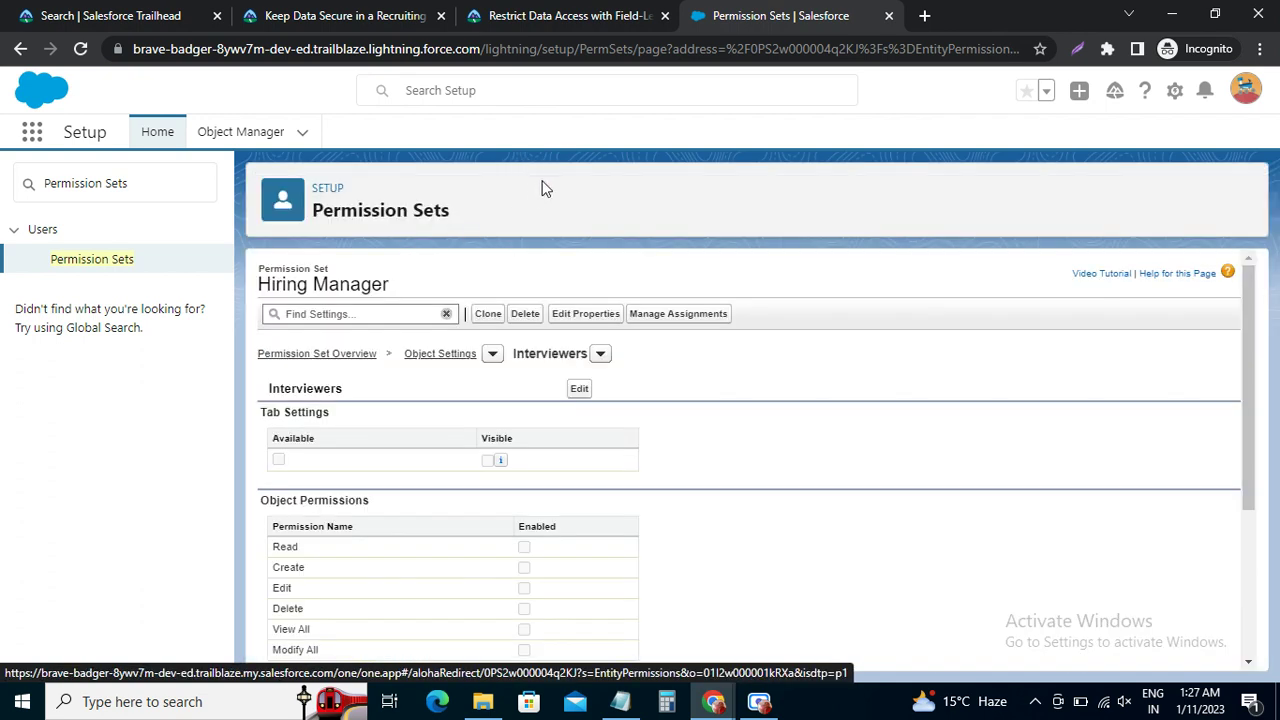
Step: Check the Trailhead instruction, open the Interviewers object settings for editing, and set the tab to Visible
double_click(307, 388)
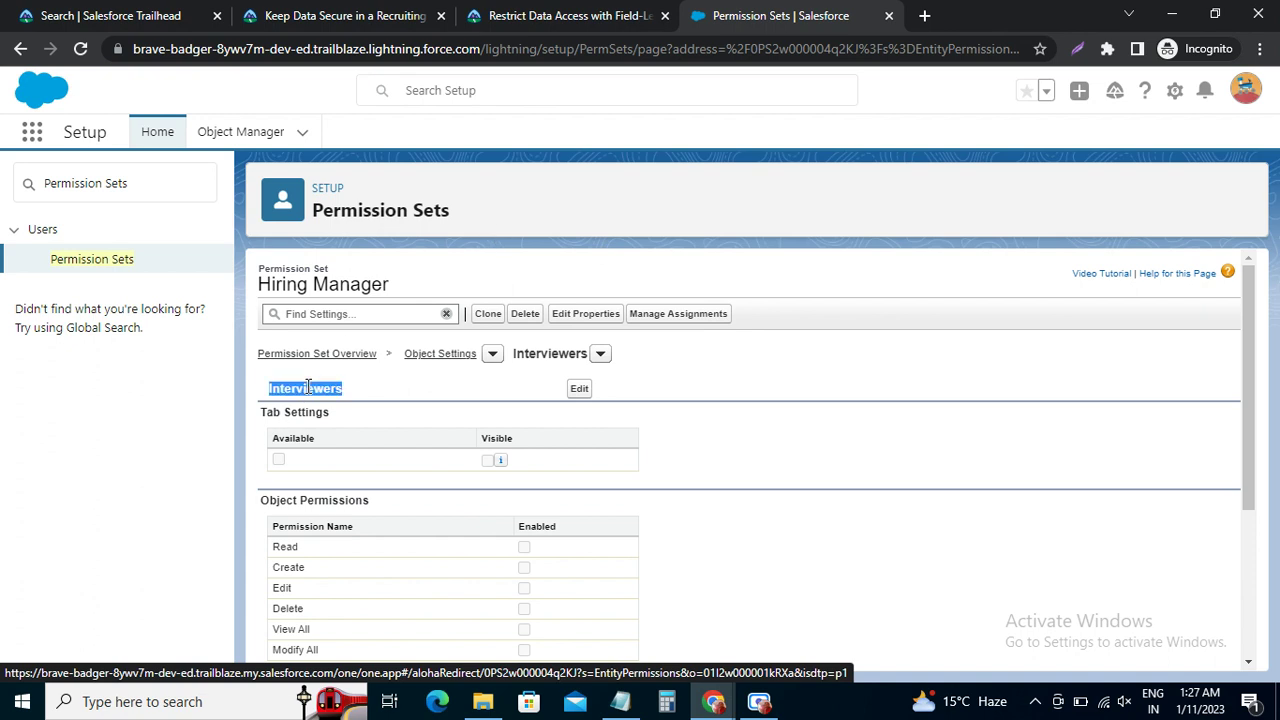
click(572, 16)
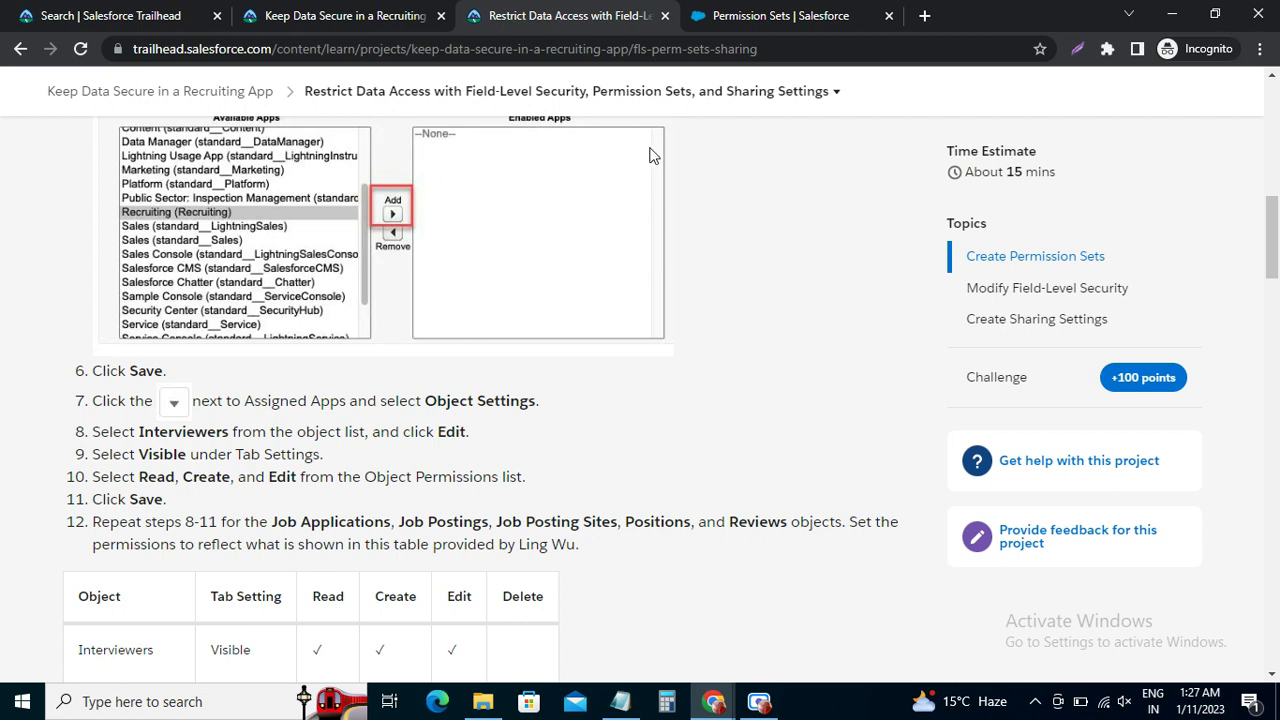
click(752, 18)
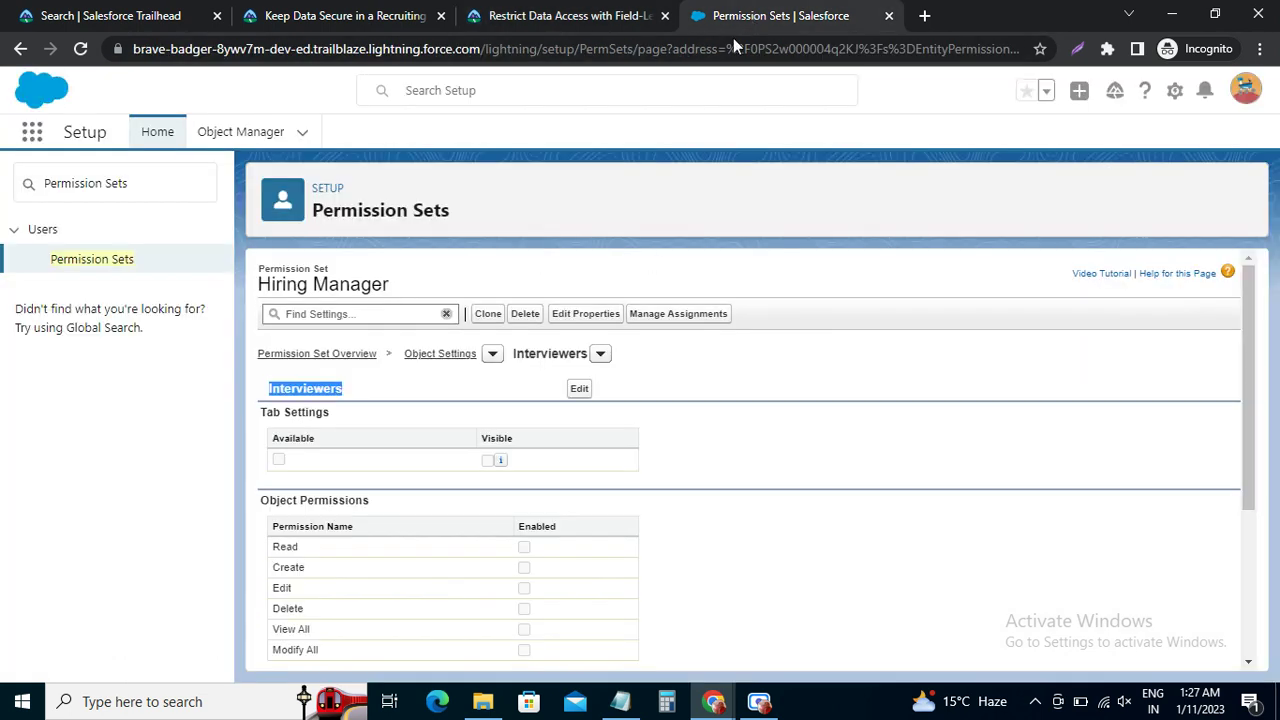
click(587, 393)
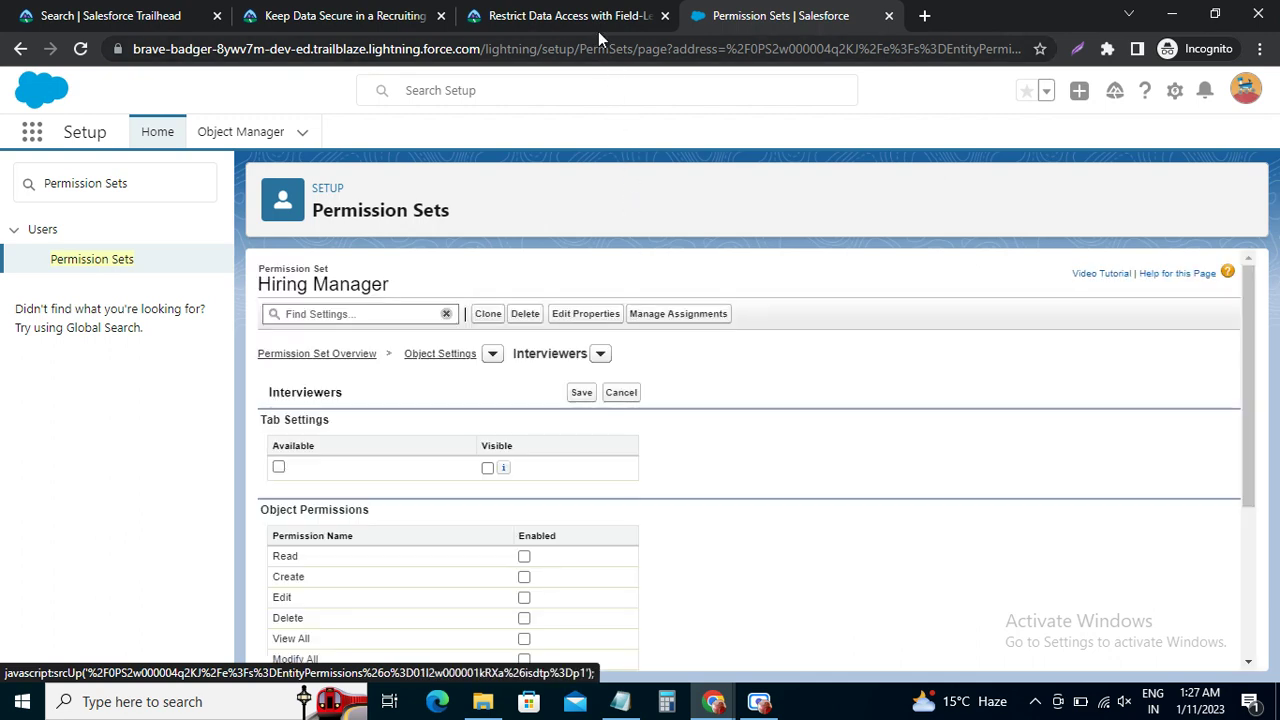
click(487, 469)
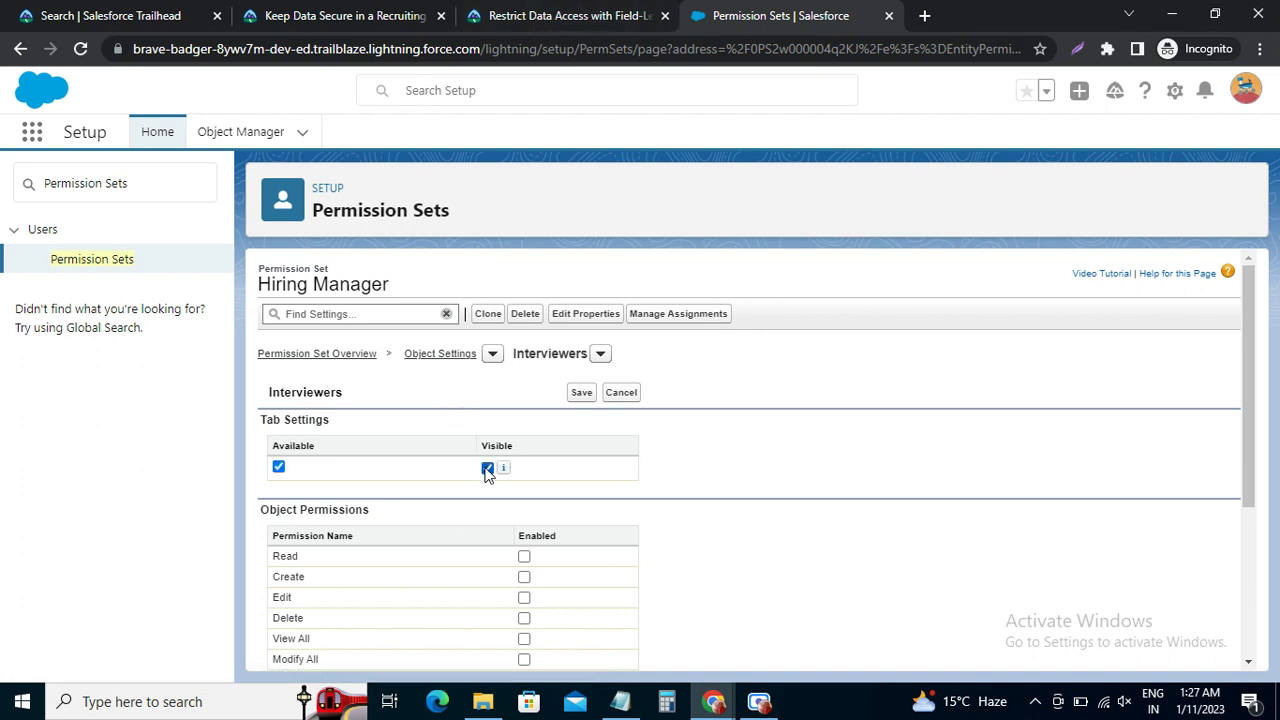
Step: Check the required permissions in Trailhead and enable Read, Create and Edit for the Interviewers object
click(505, 19)
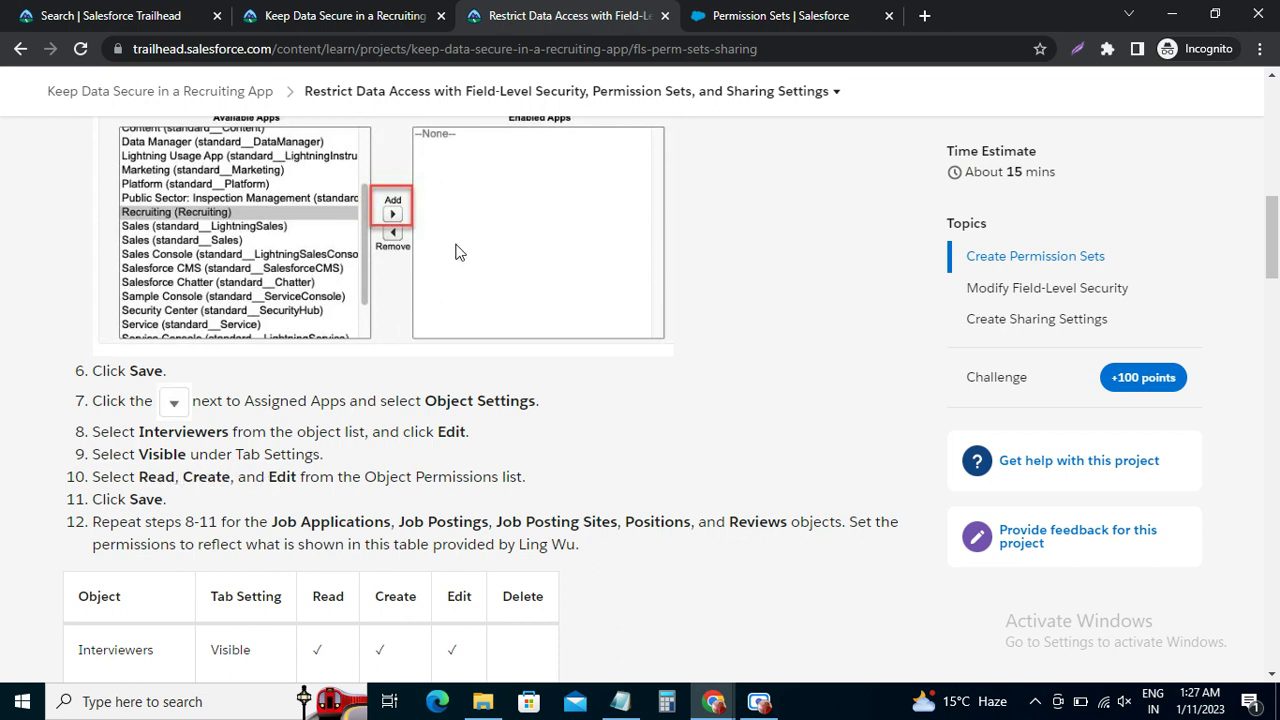
click(876, 31)
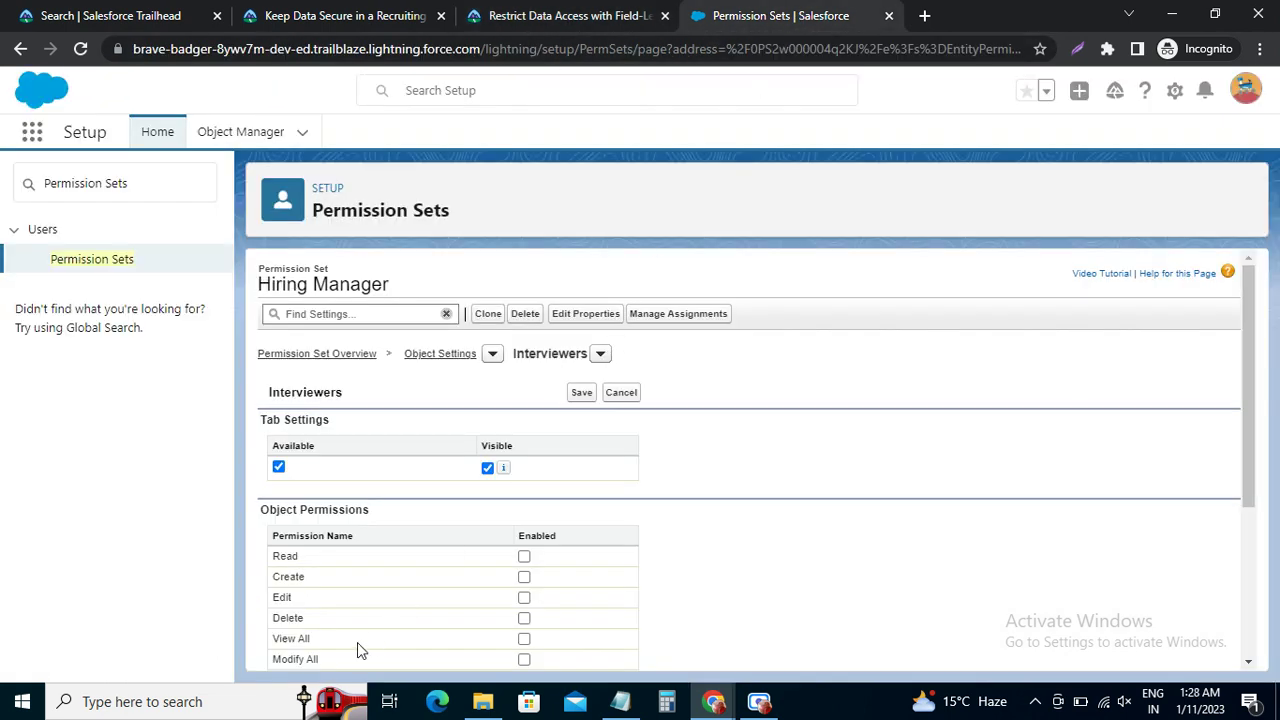
scroll(330, 620, down, 1)
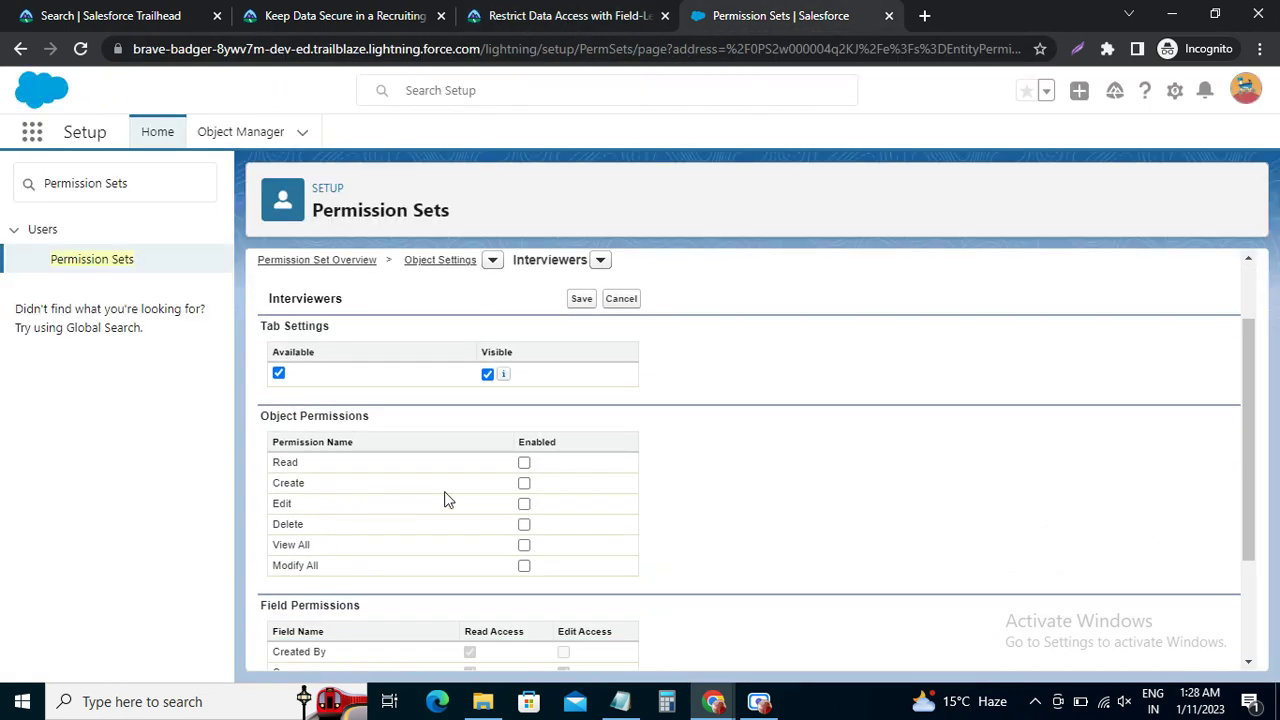
click(524, 462)
click(524, 483)
click(524, 505)
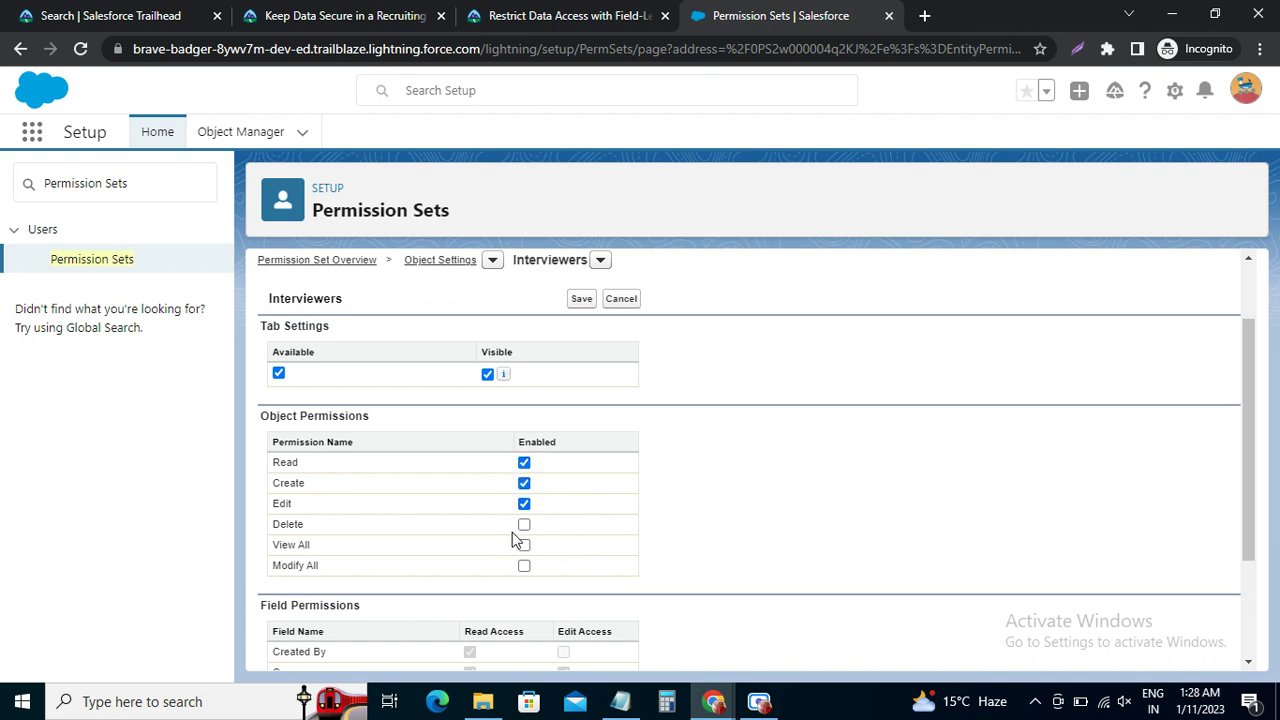
click(558, 22)
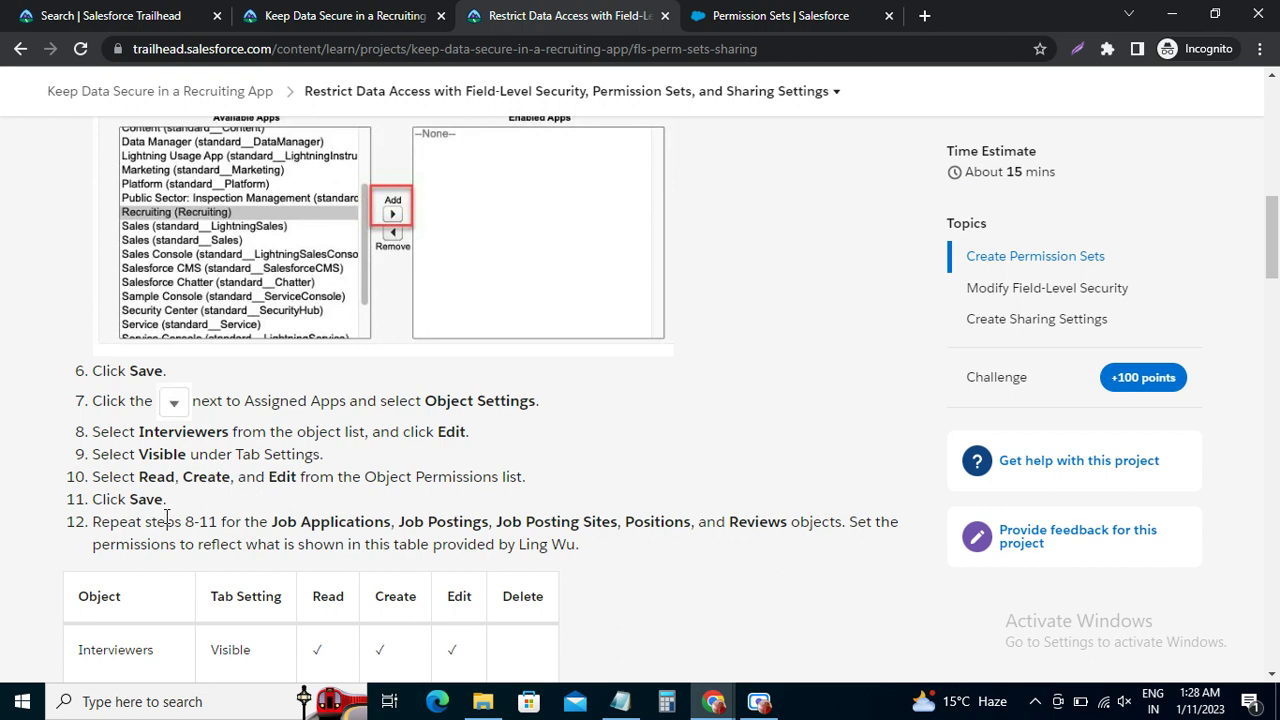
click(752, 16)
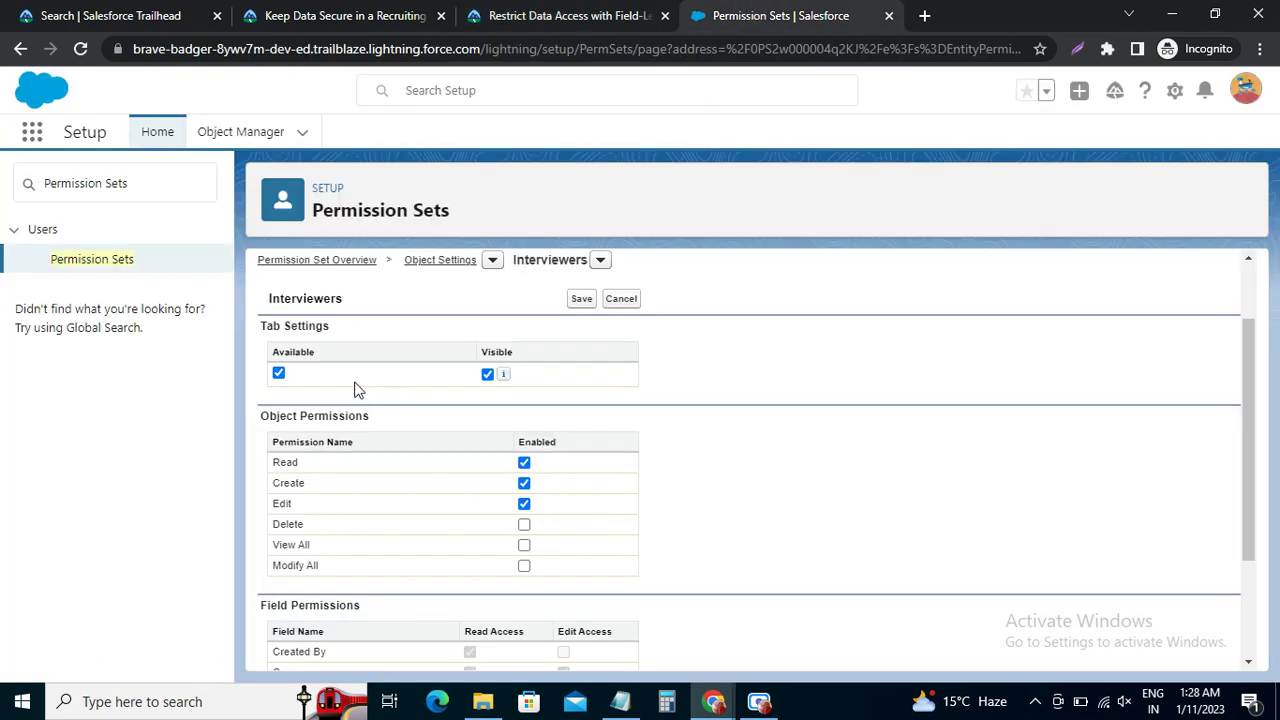
click(279, 373)
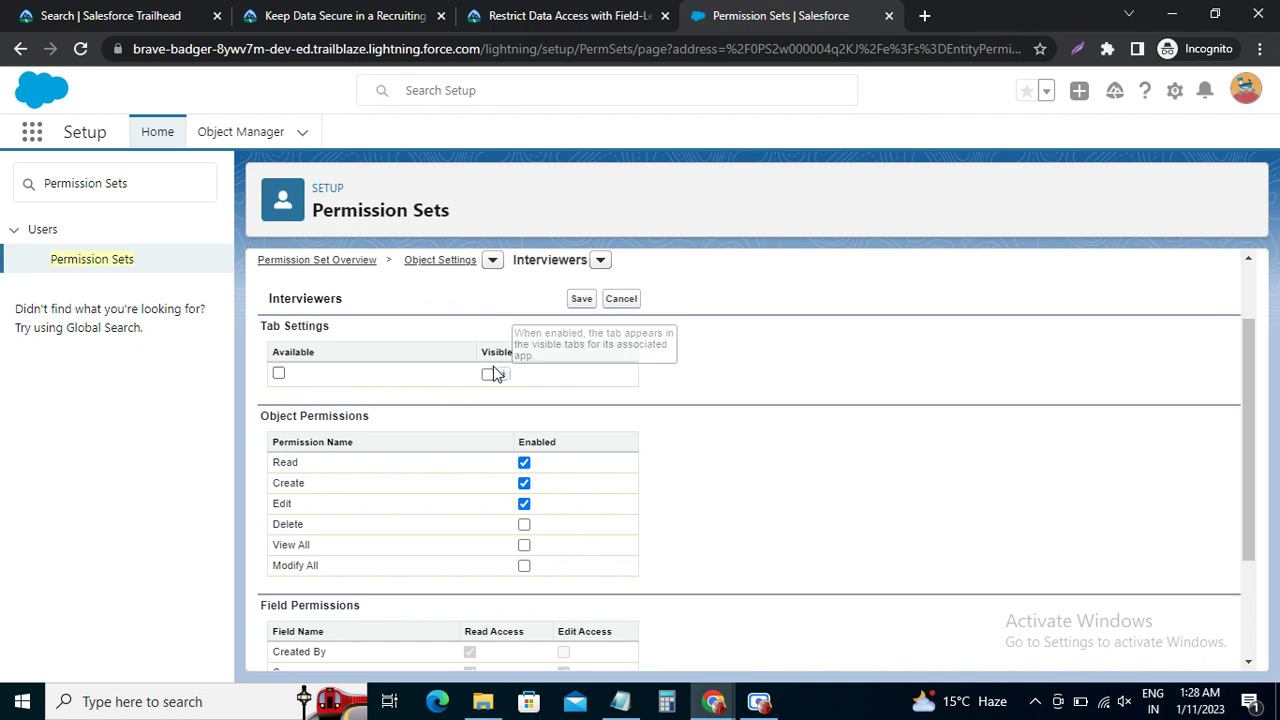
click(487, 374)
scroll(483, 478, down, 1)
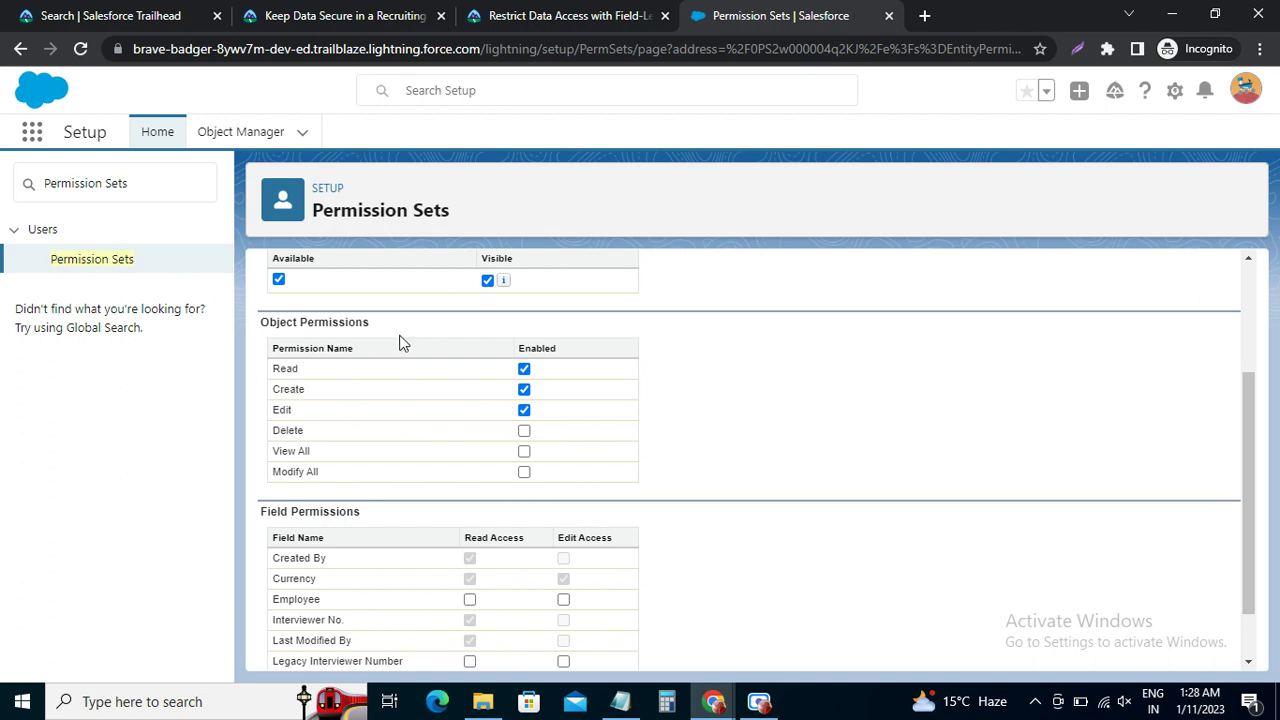
scroll(526, 306, up, 1)
Step: Recheck the Trailhead instructions and save the Interviewers object settings
click(566, 14)
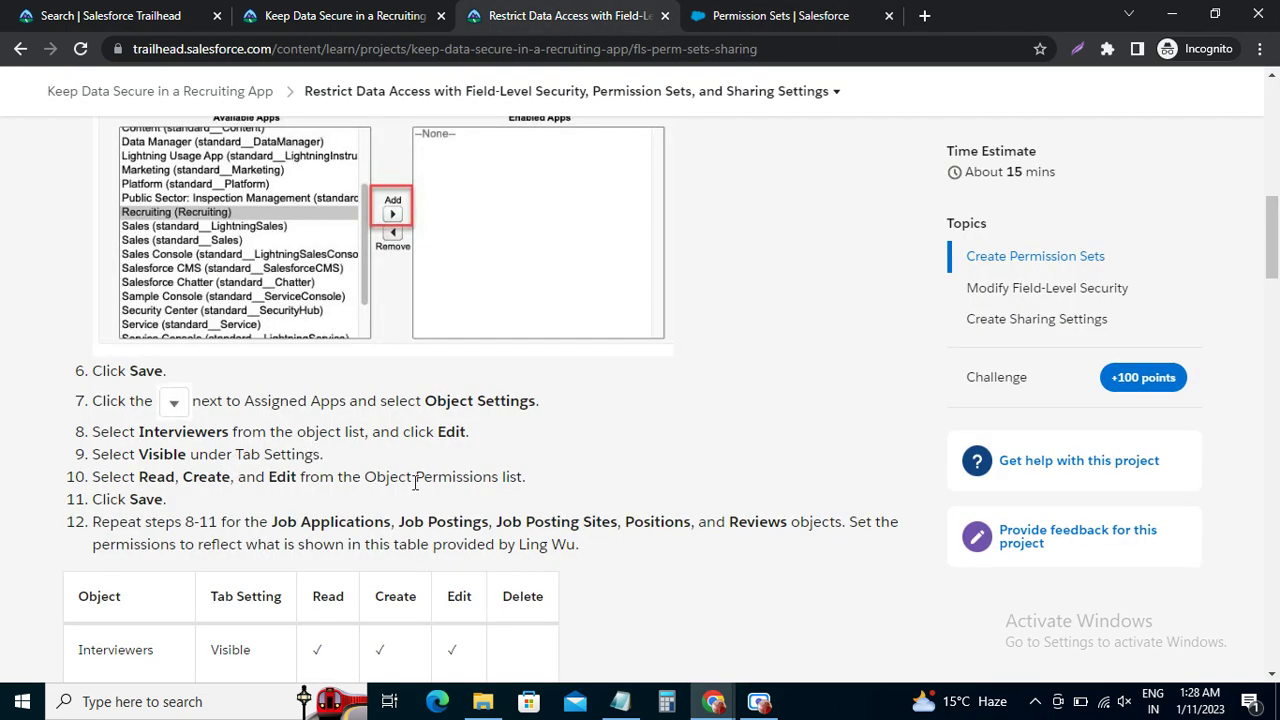
click(740, 22)
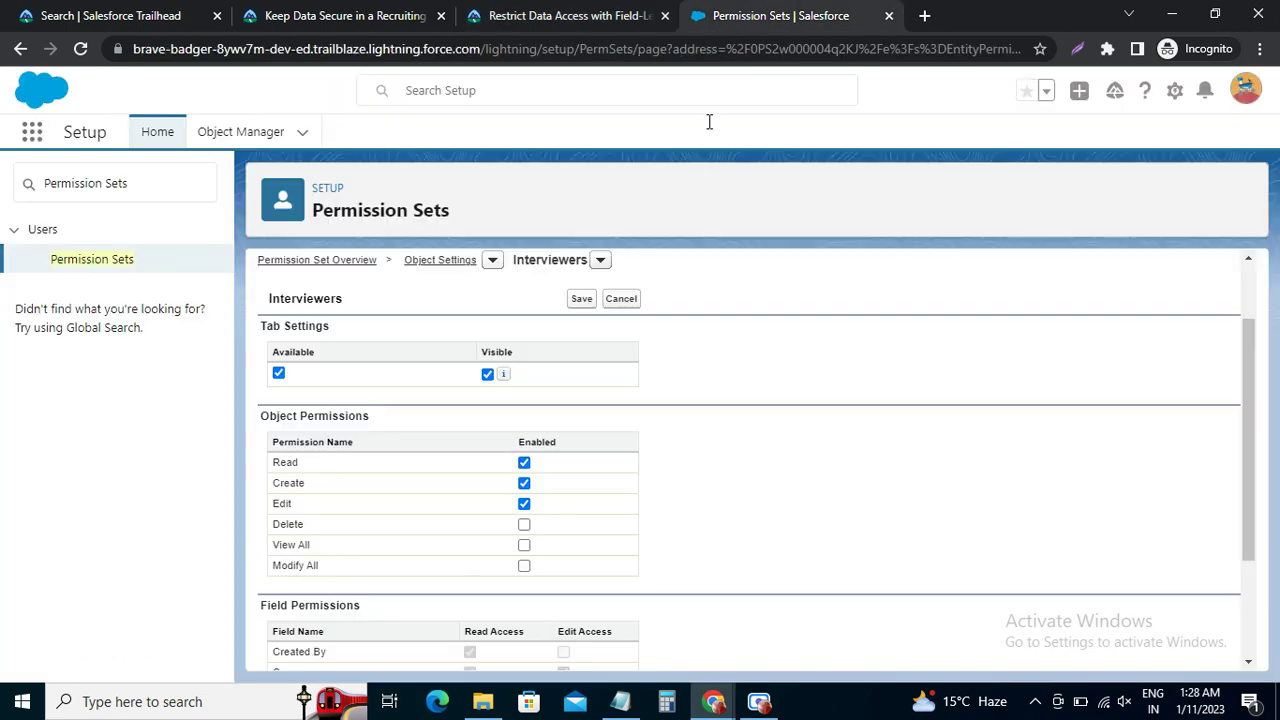
click(581, 300)
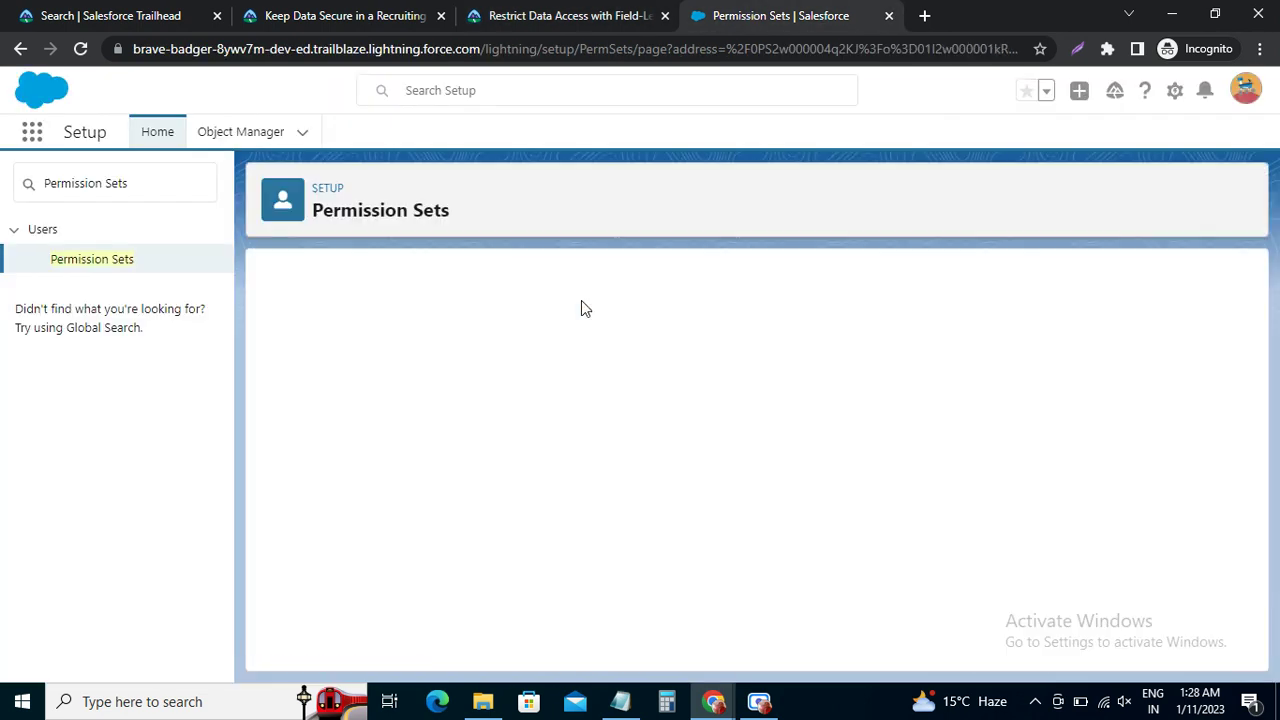
Step: Review the Trailhead instructions and permissions table for the remaining objects, starting with Job Applications
click(587, 18)
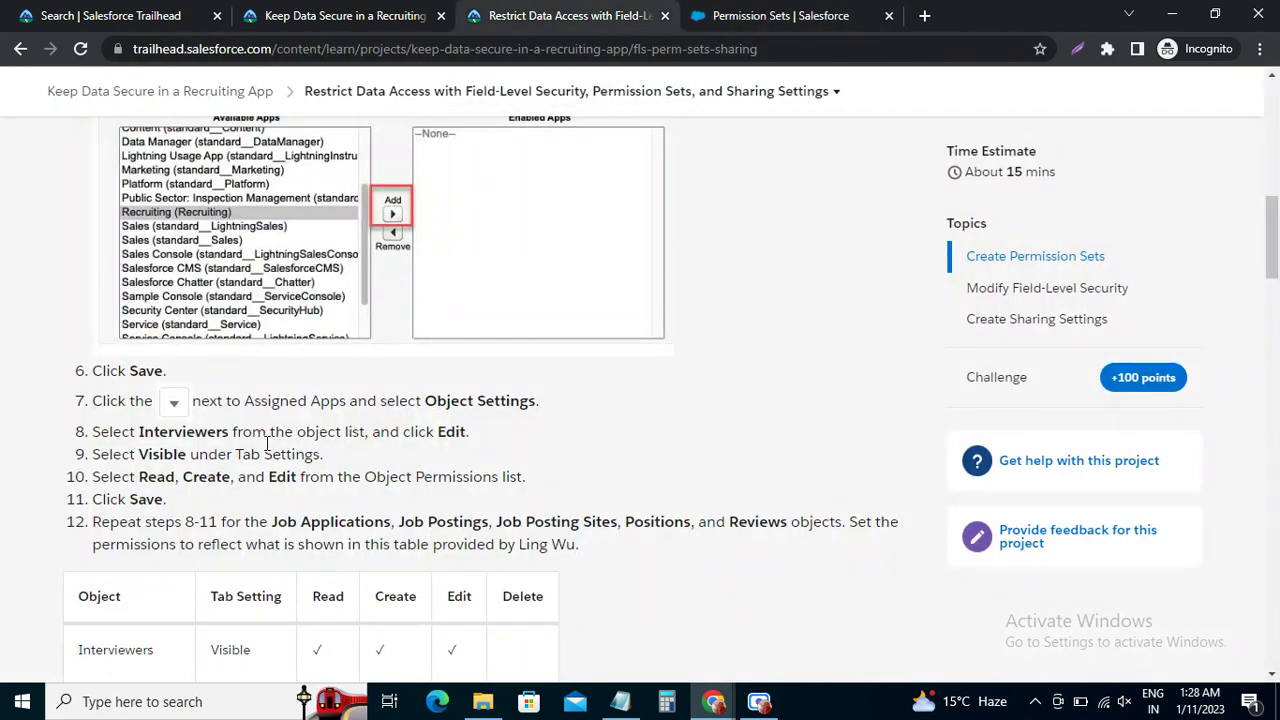
scroll(207, 482, down, 2)
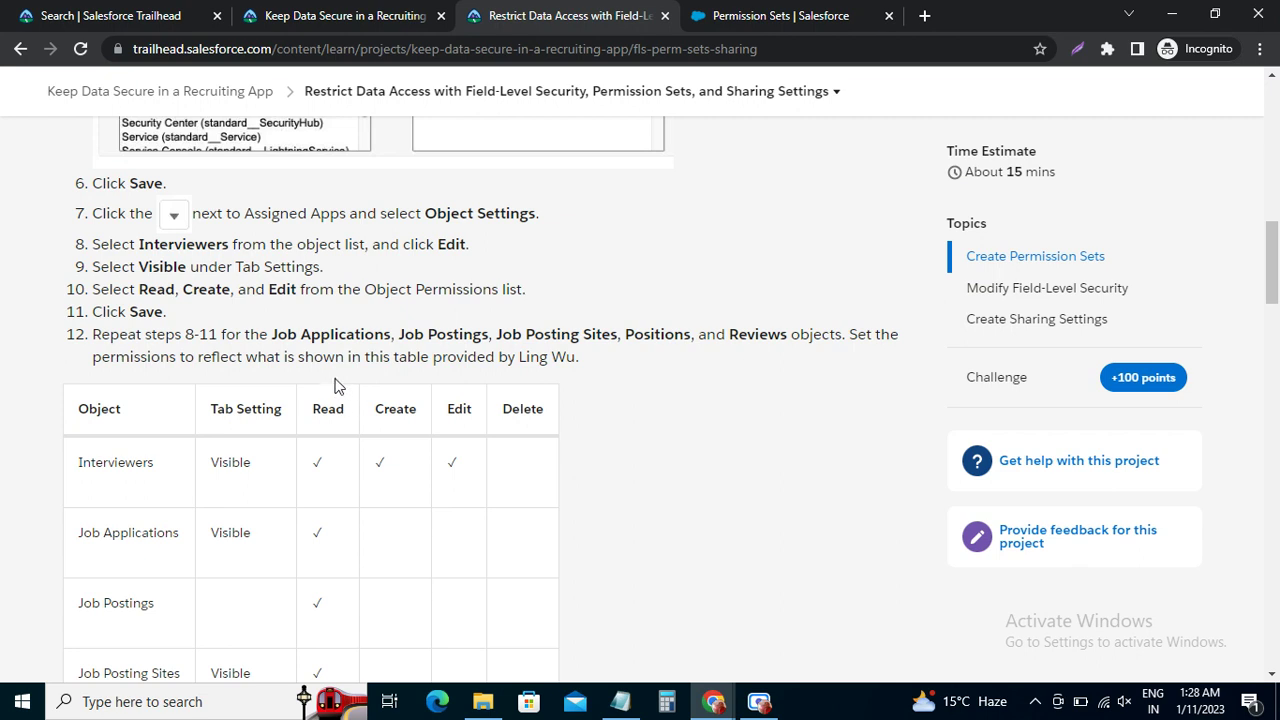
drag(272, 335, 393, 344)
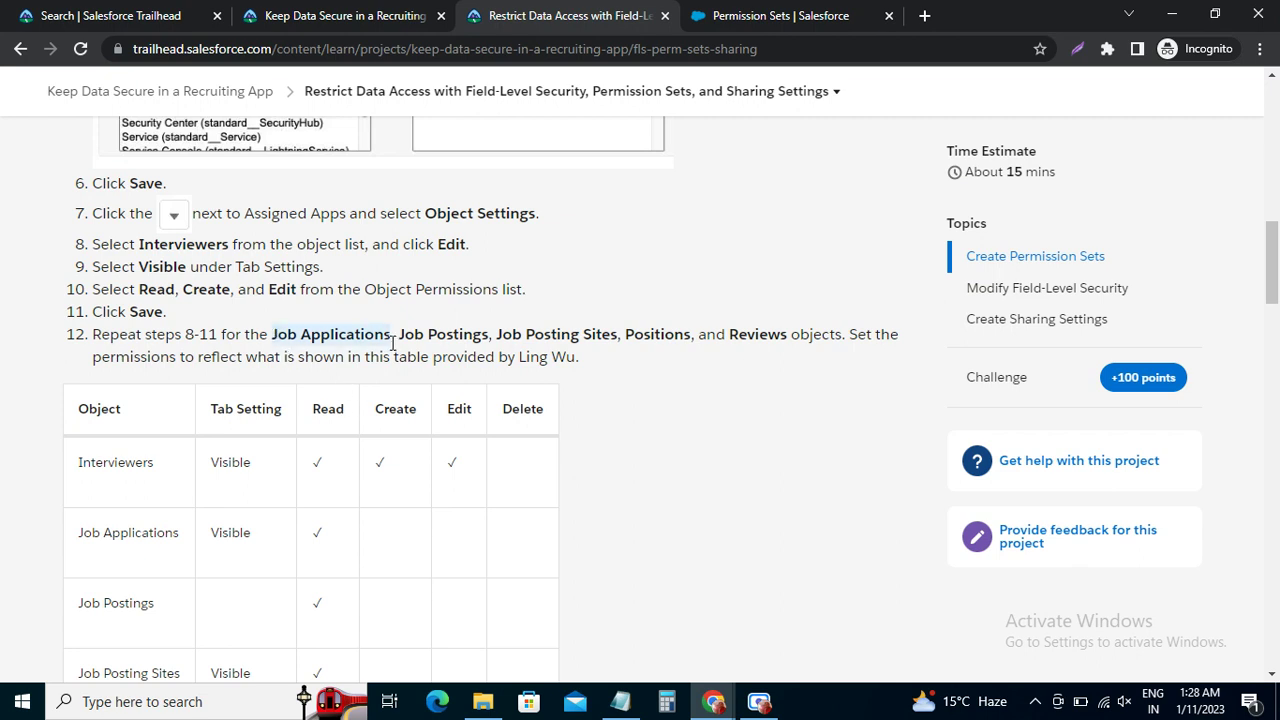
click(738, 16)
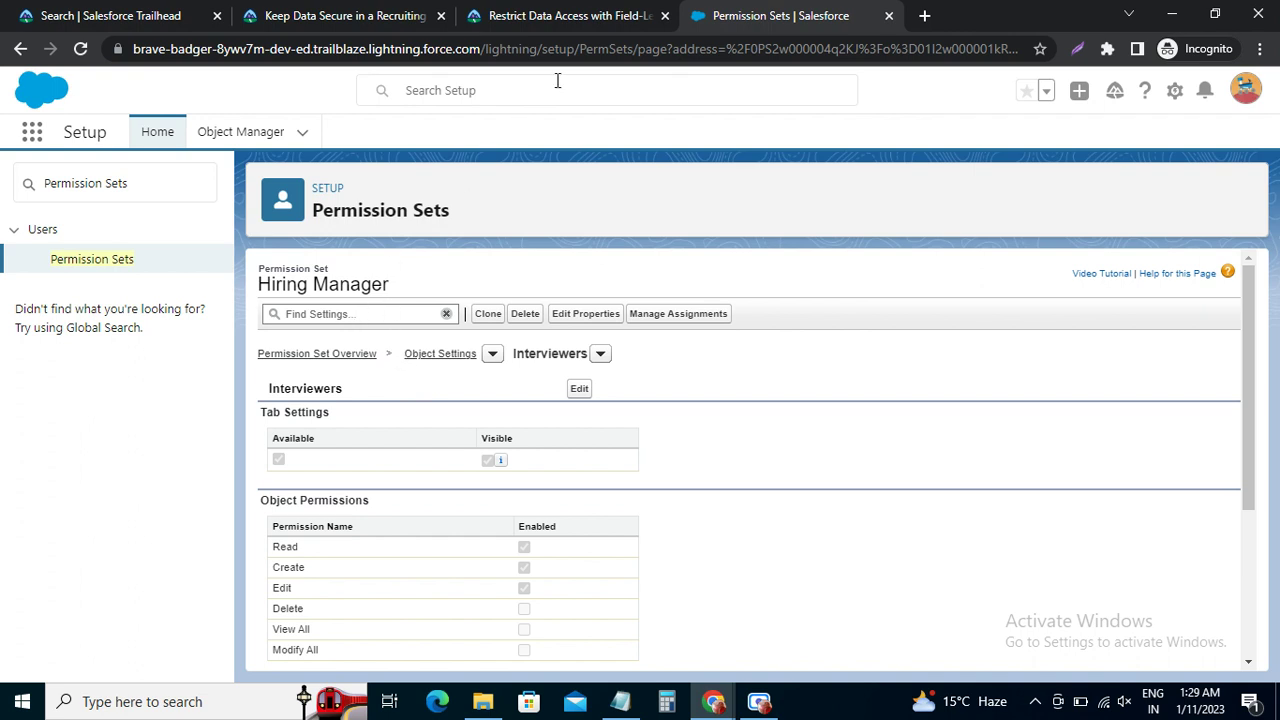
click(590, 18)
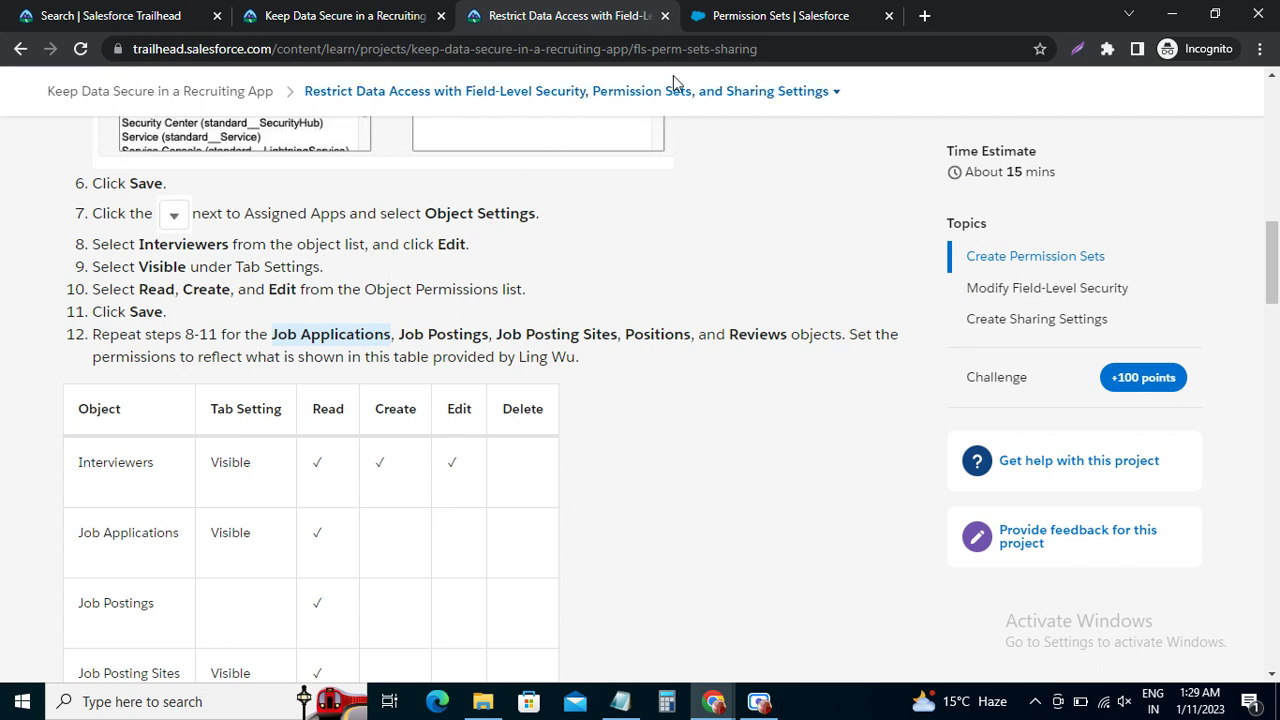
click(752, 18)
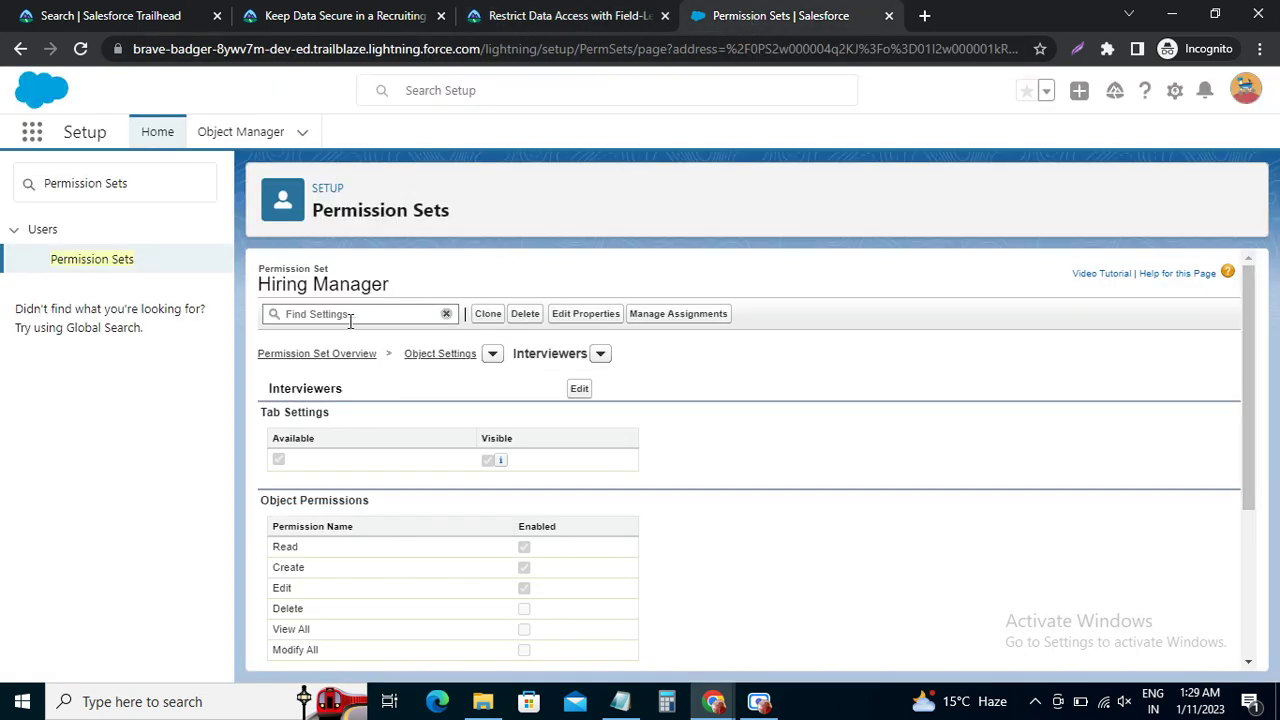
Step: Return to the Hiring Manager object settings list and open the Job Applications object
click(450, 356)
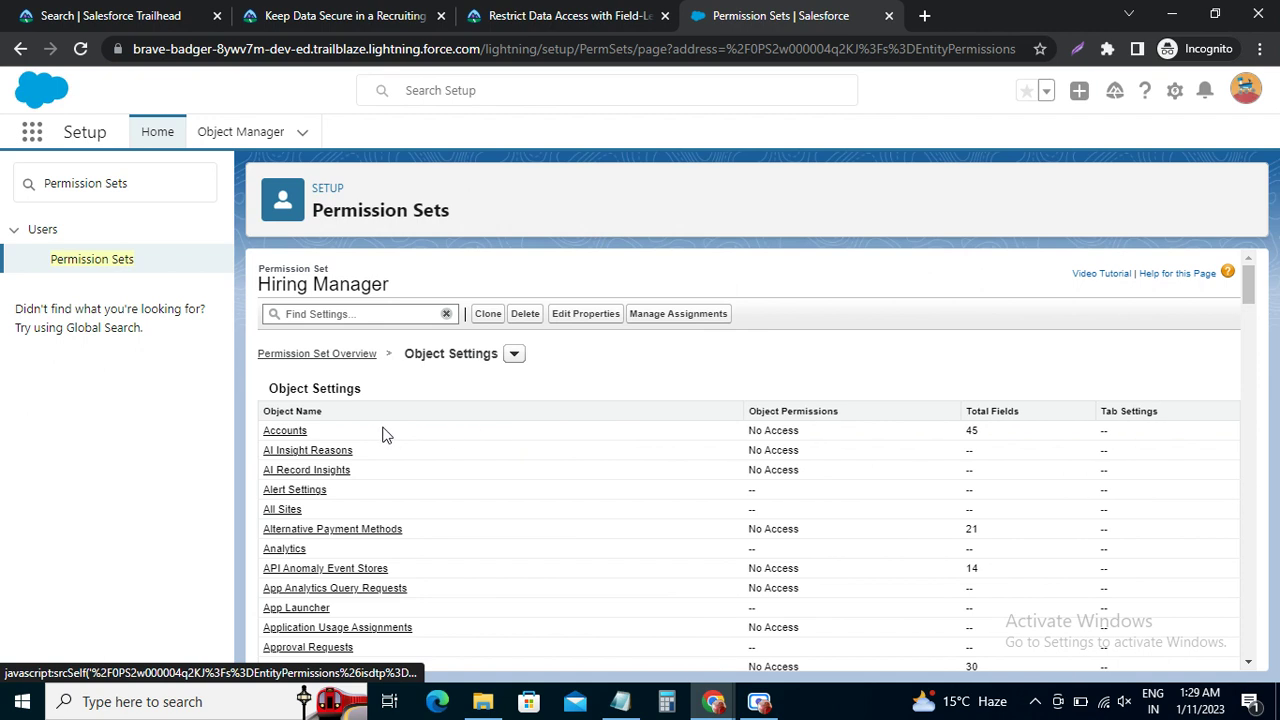
click(596, 16)
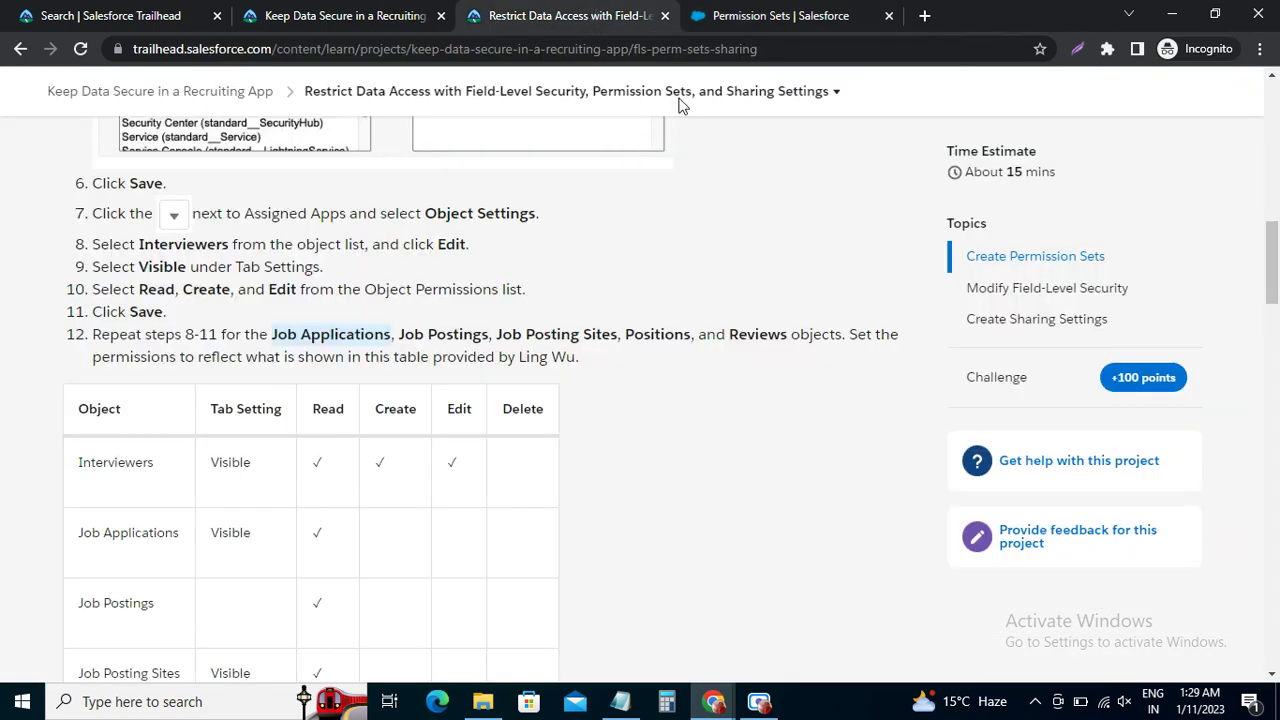
click(777, 16)
scroll(310, 470, down, 15)
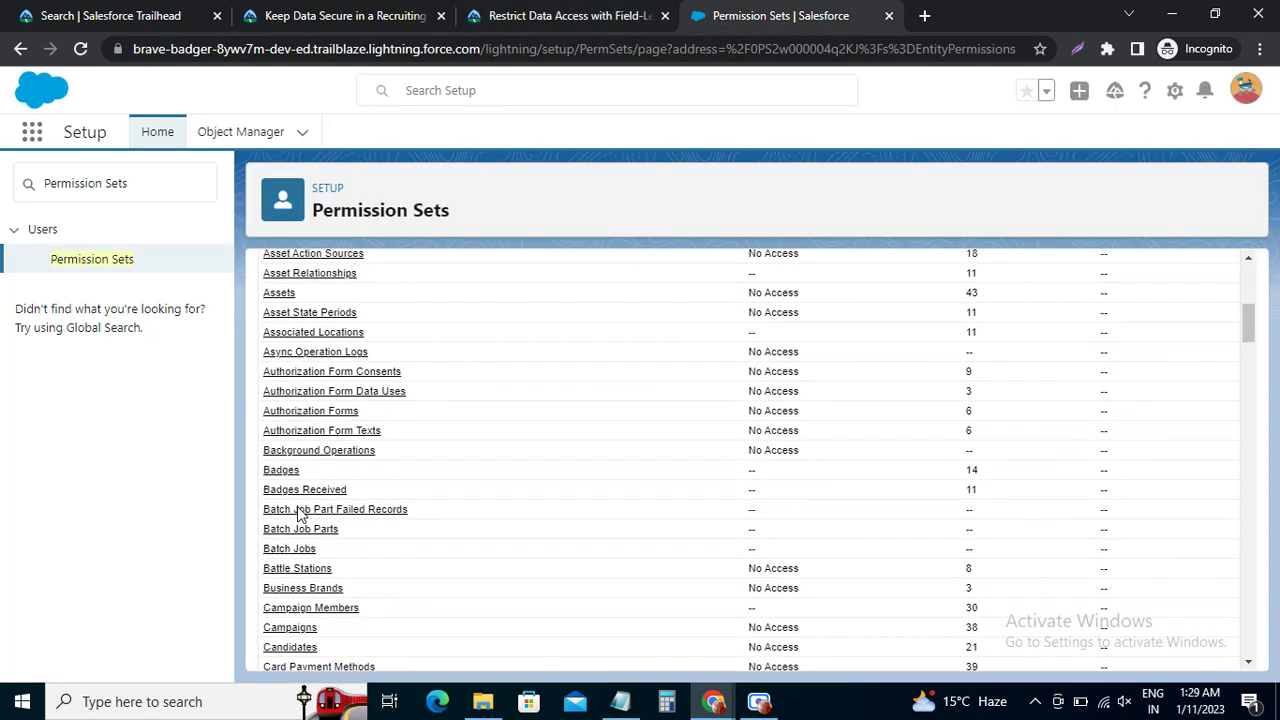
scroll(297, 515, down, 6)
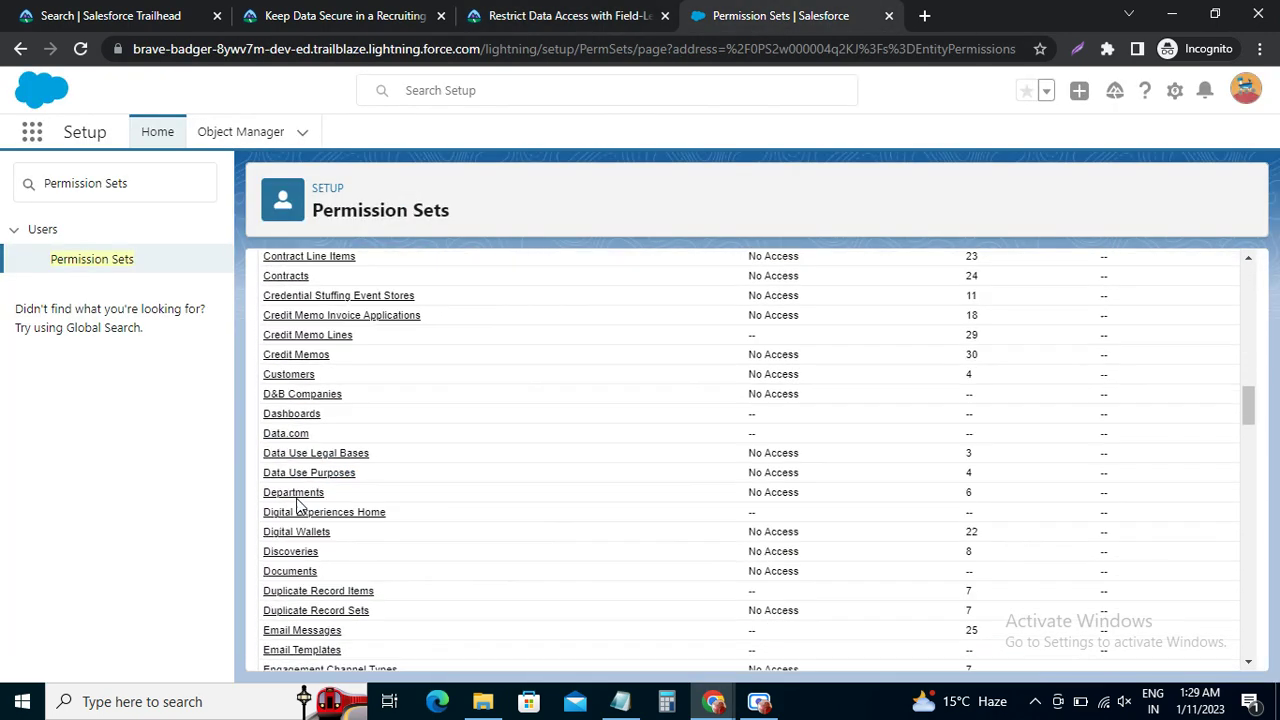
scroll(297, 505, down, 4)
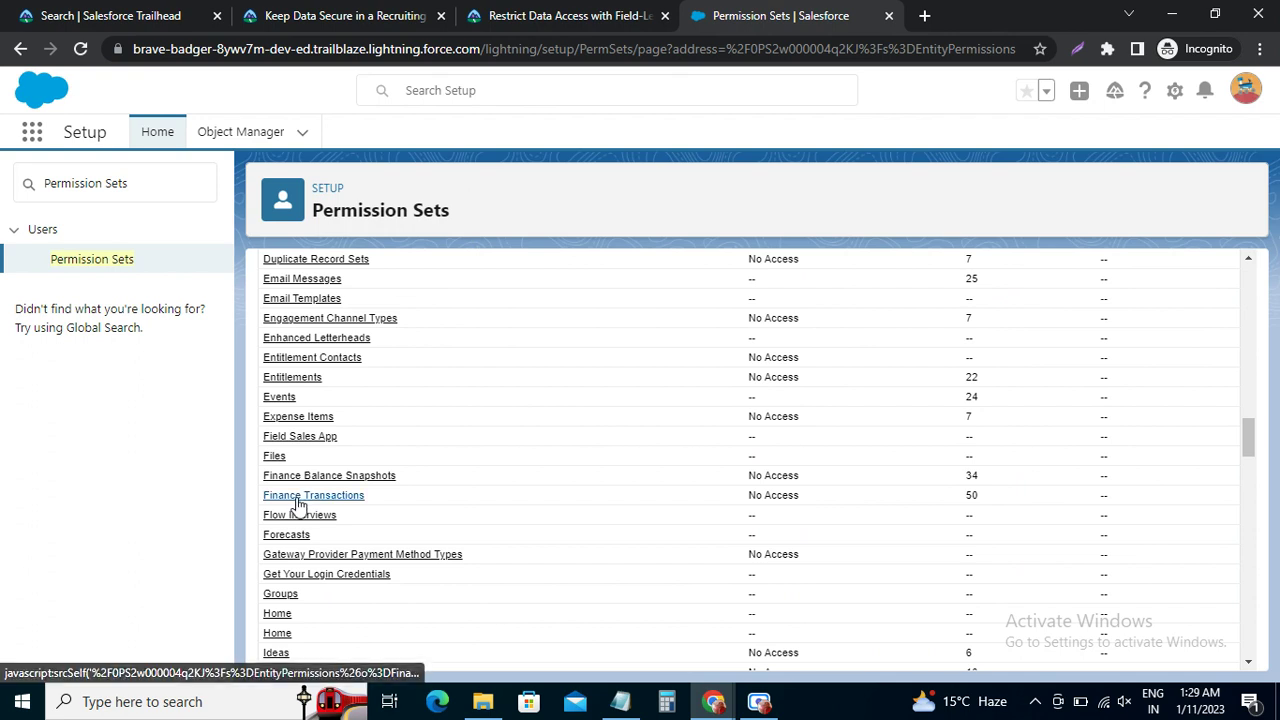
scroll(297, 505, down, 1)
scroll(297, 503, down, 3)
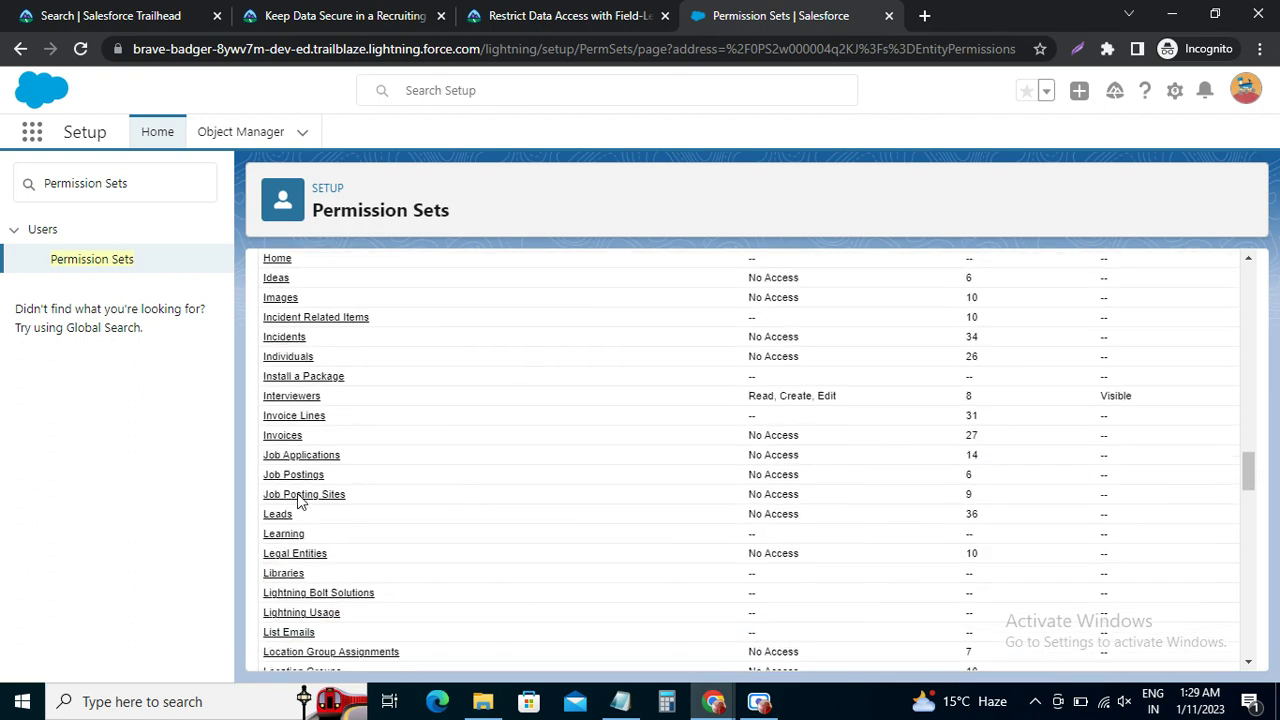
click(318, 456)
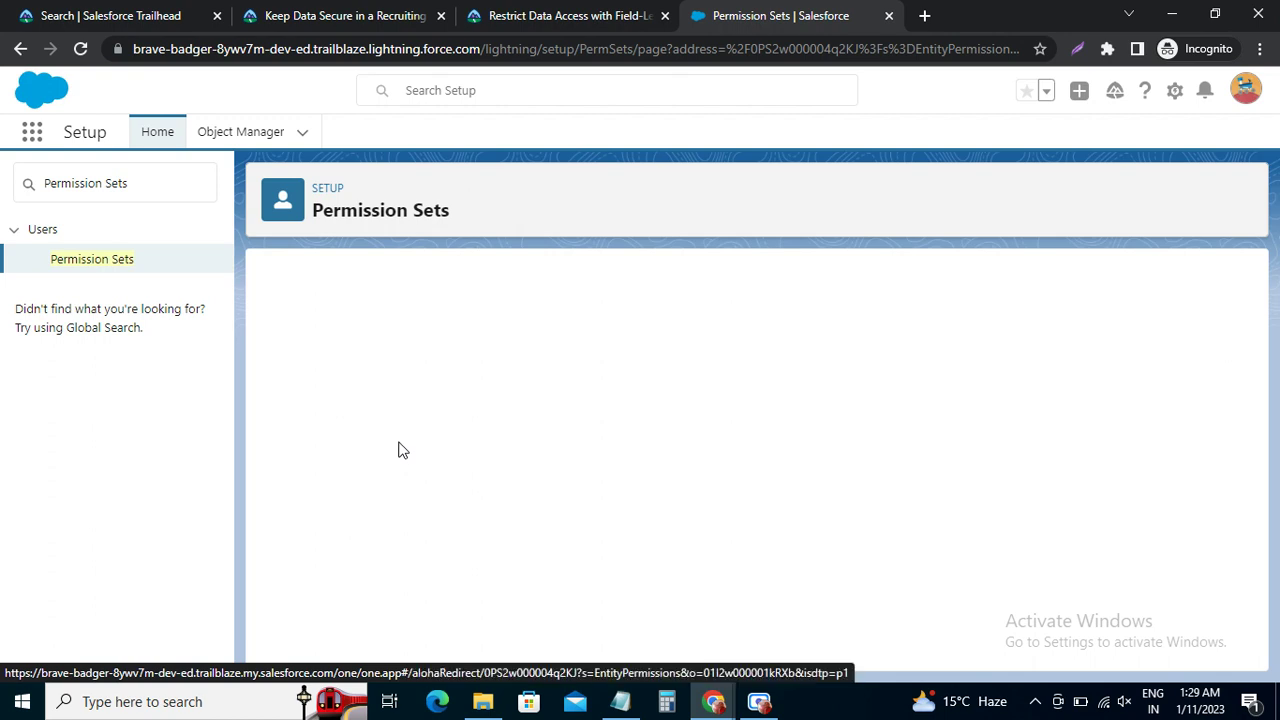
Step: Edit the Job Applications settings to make the tab Visible and enable Read, Create and Edit, and save them
scroll(396, 449, down, 2)
scroll(314, 428, up, 2)
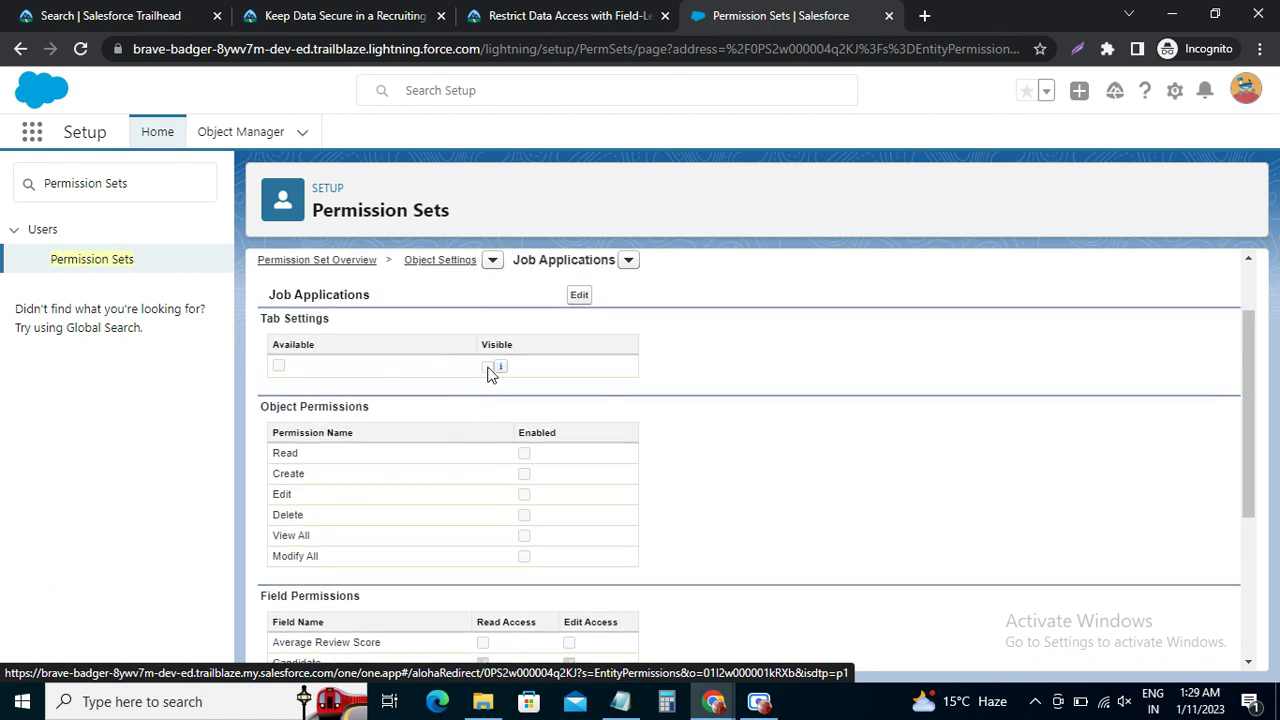
click(579, 295)
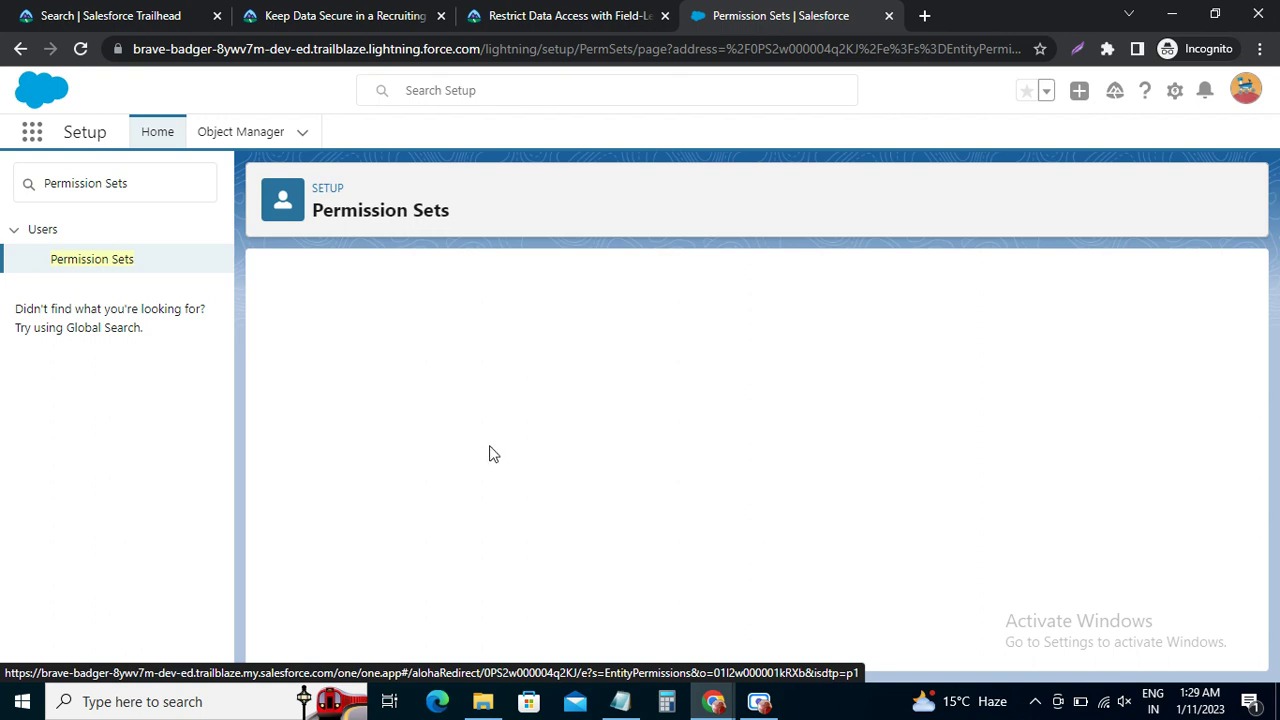
click(487, 469)
scroll(510, 500, down, 2)
click(524, 370)
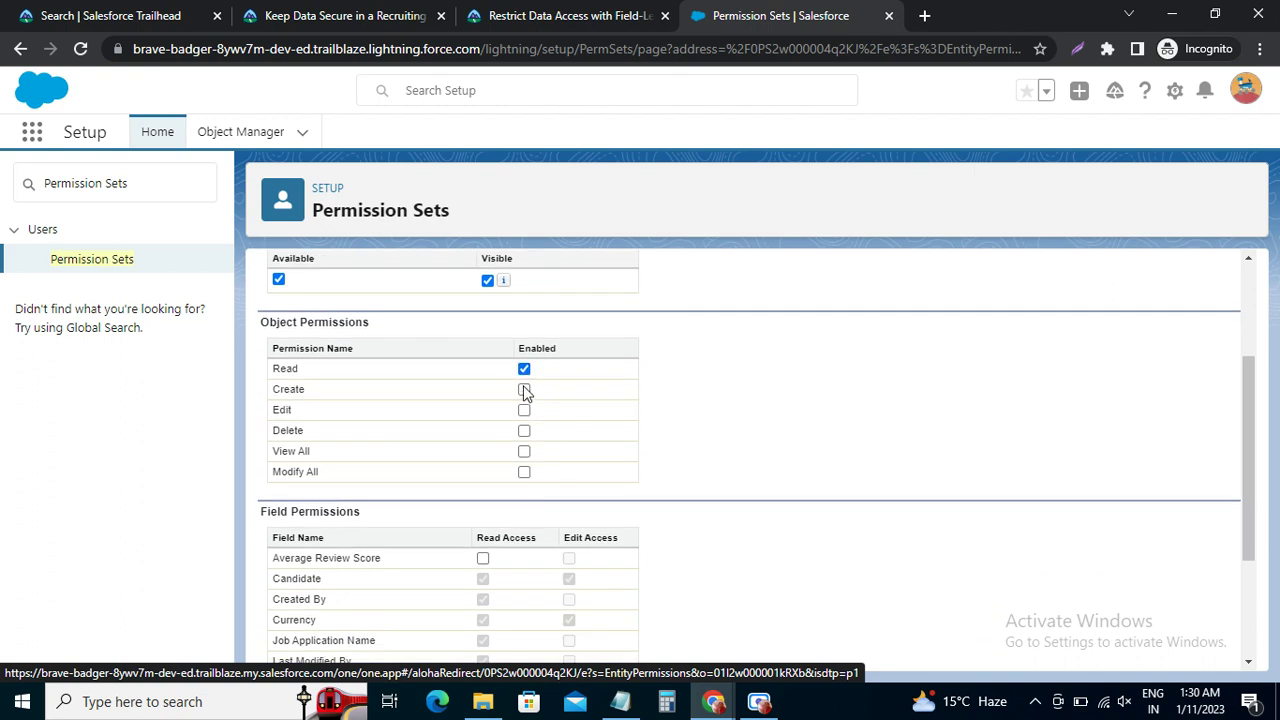
click(524, 390)
scroll(505, 330, up, 2)
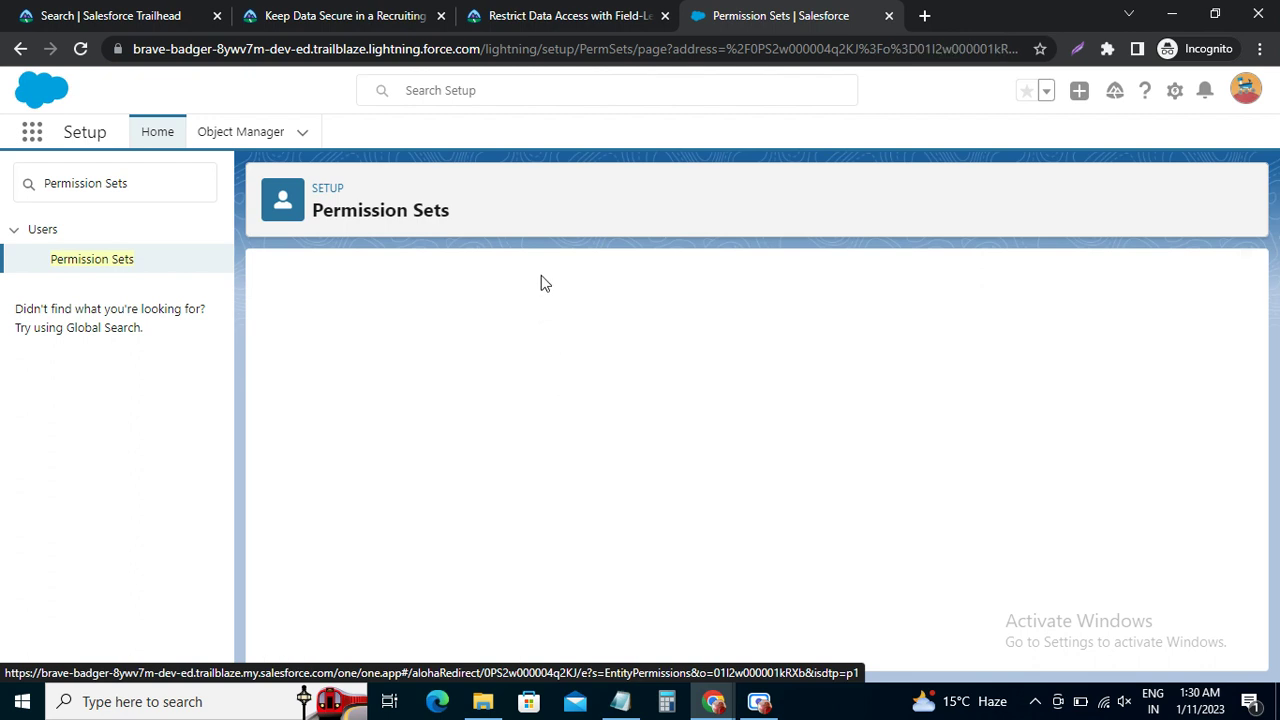
Step: Return to the object settings list, recheck the Trailhead instructions, and open Job Postings and Job Posting Sites in separate browser tabs
click(443, 357)
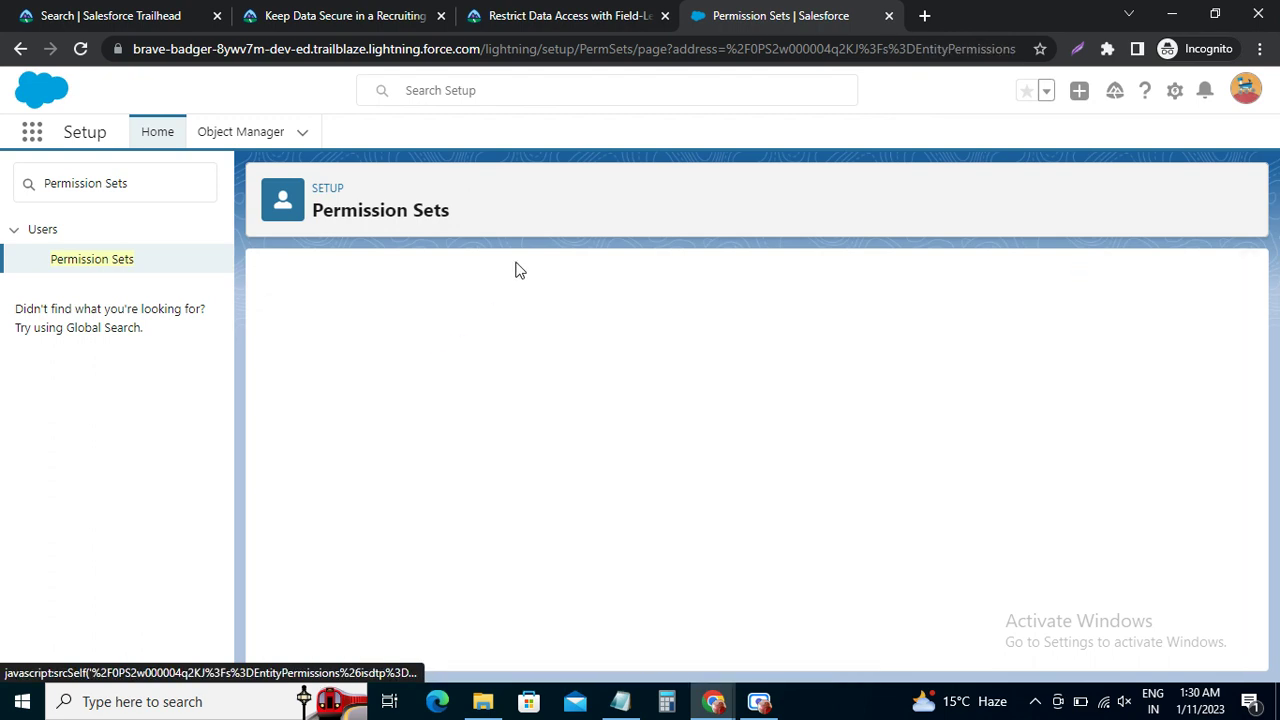
click(565, 16)
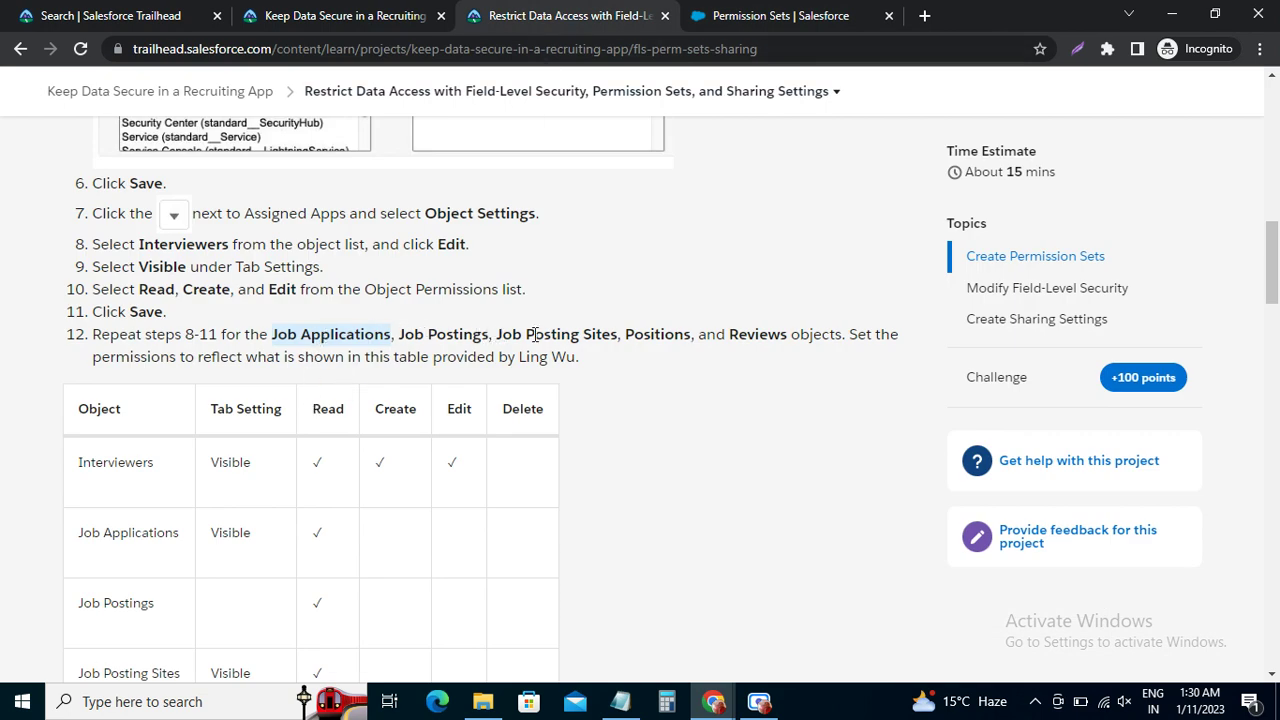
click(741, 14)
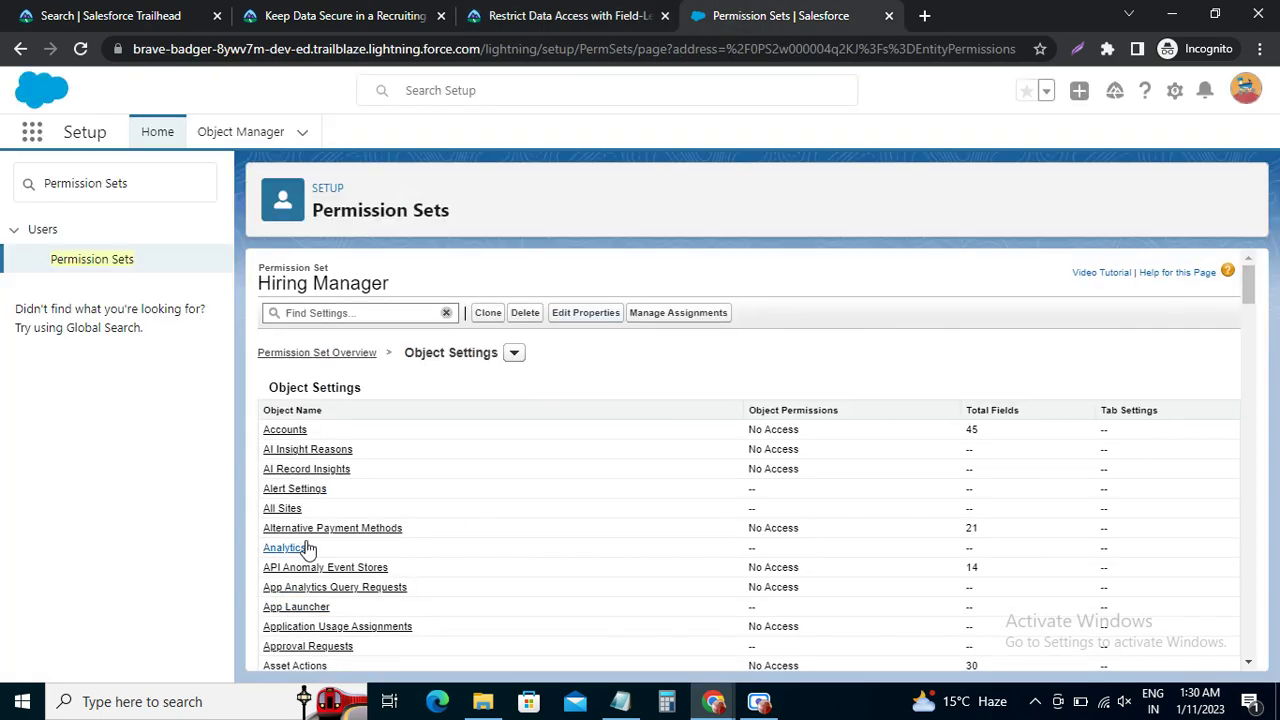
scroll(300, 540, down, 7)
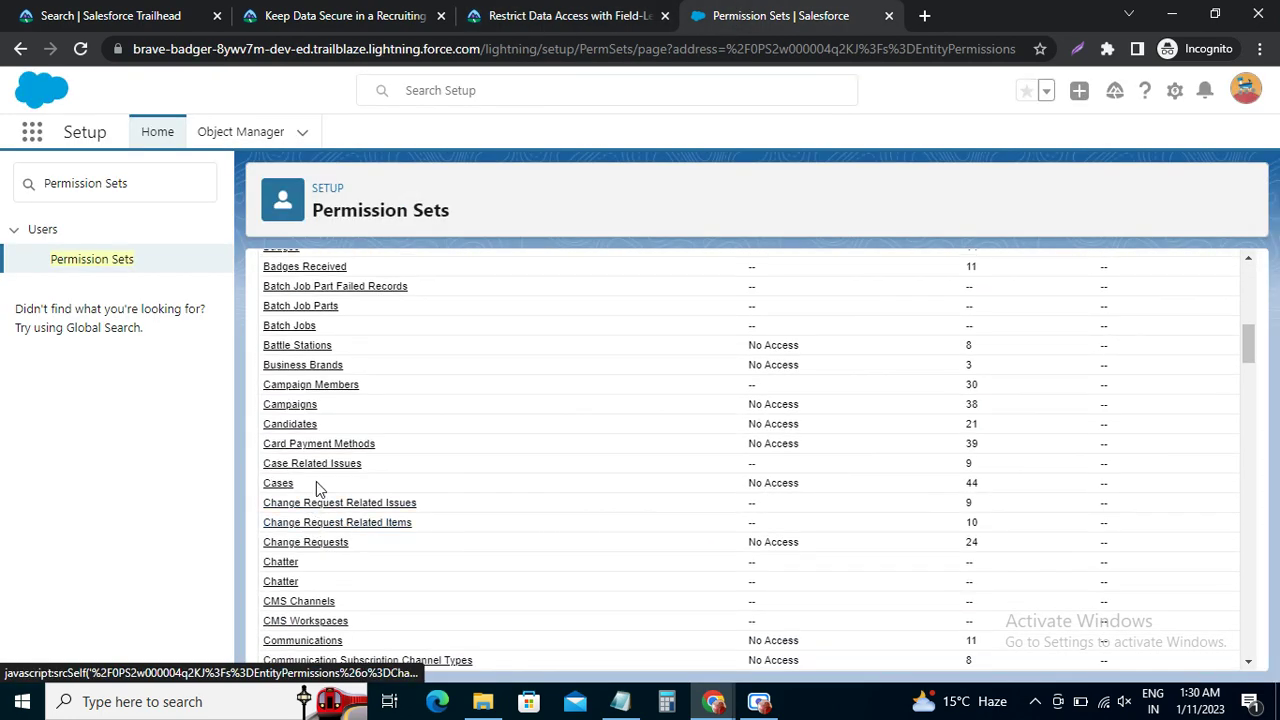
scroll(316, 485, down, 7)
scroll(318, 487, down, 2)
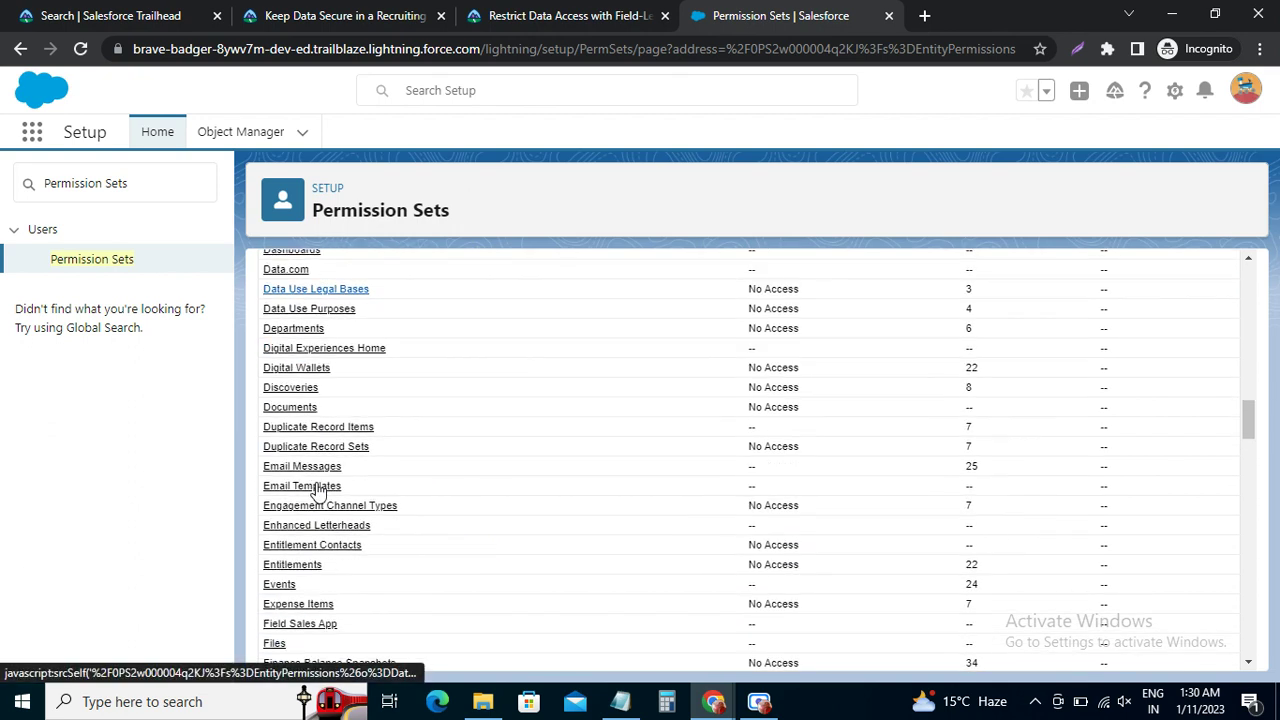
scroll(316, 487, down, 3)
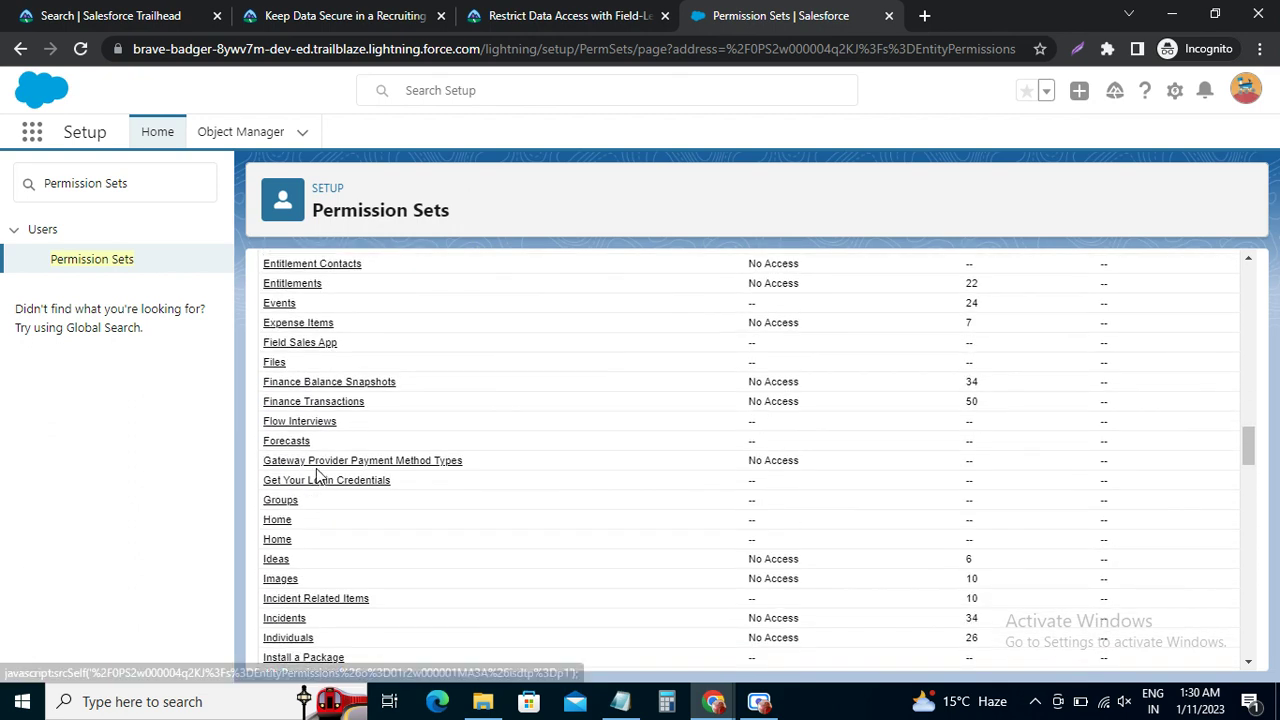
scroll(318, 476, down, 2)
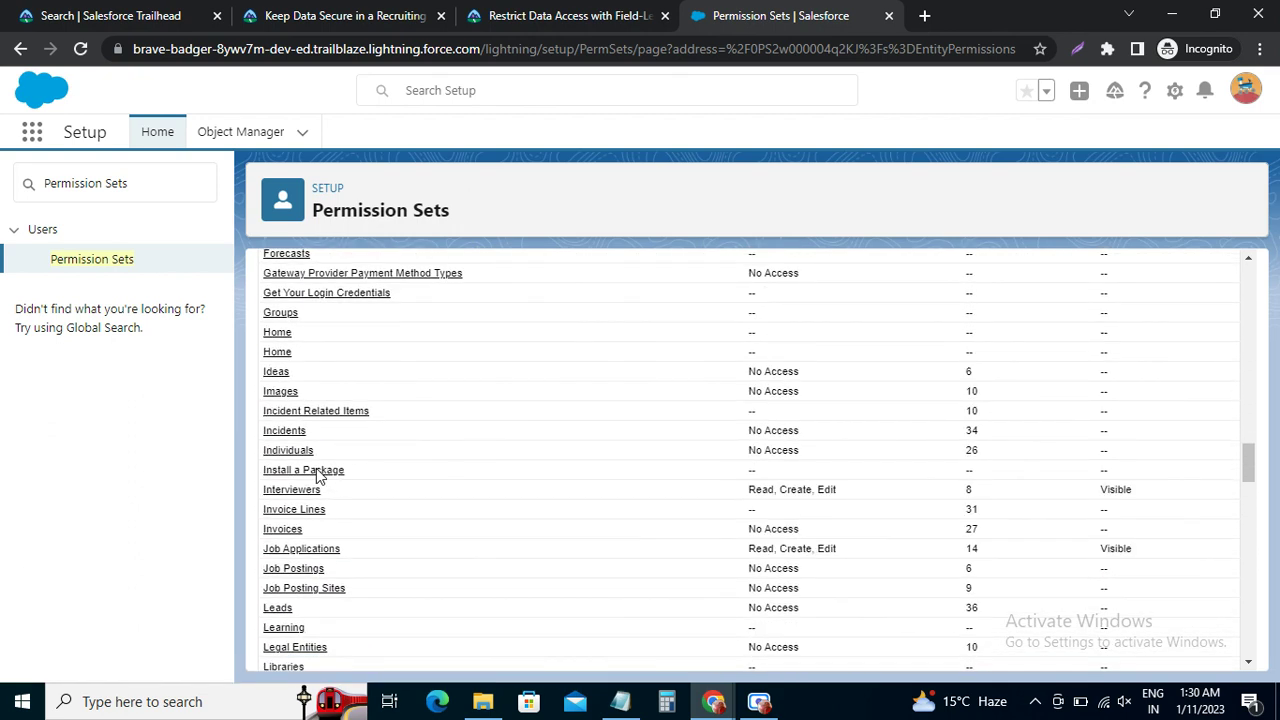
scroll(318, 477, down, 1)
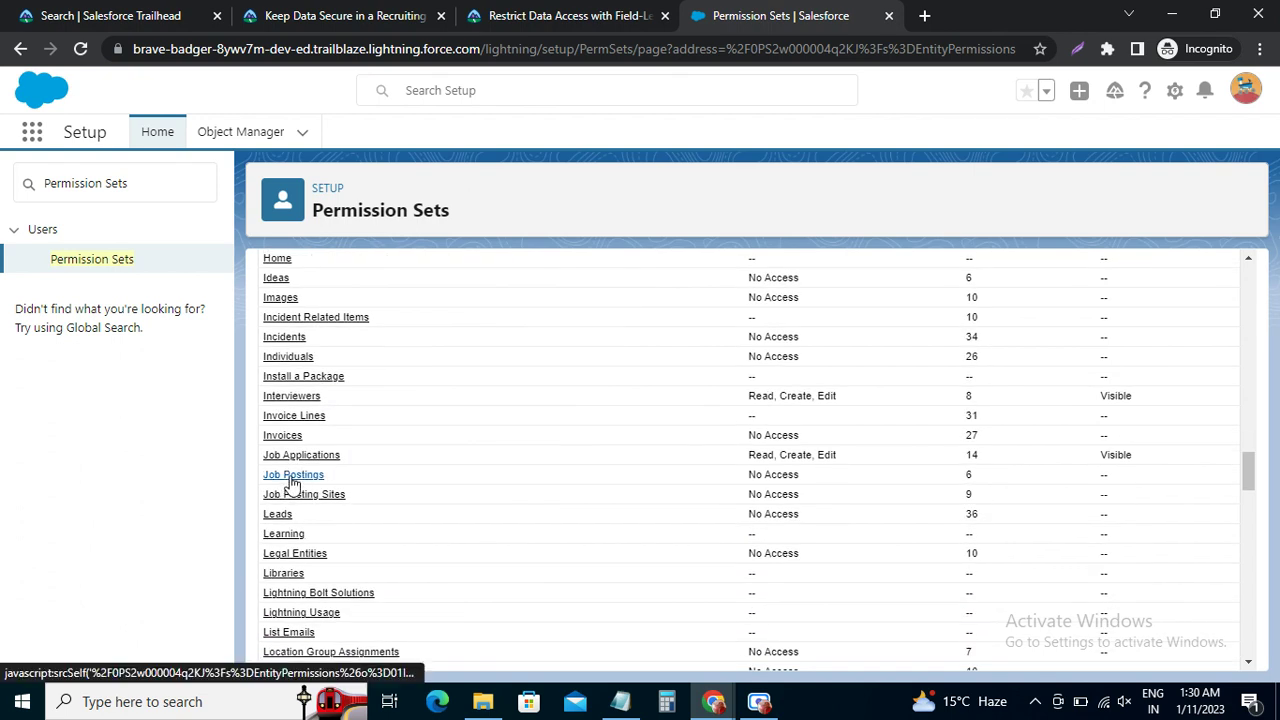
ctrl+click(292, 476)
ctrl+click(290, 496)
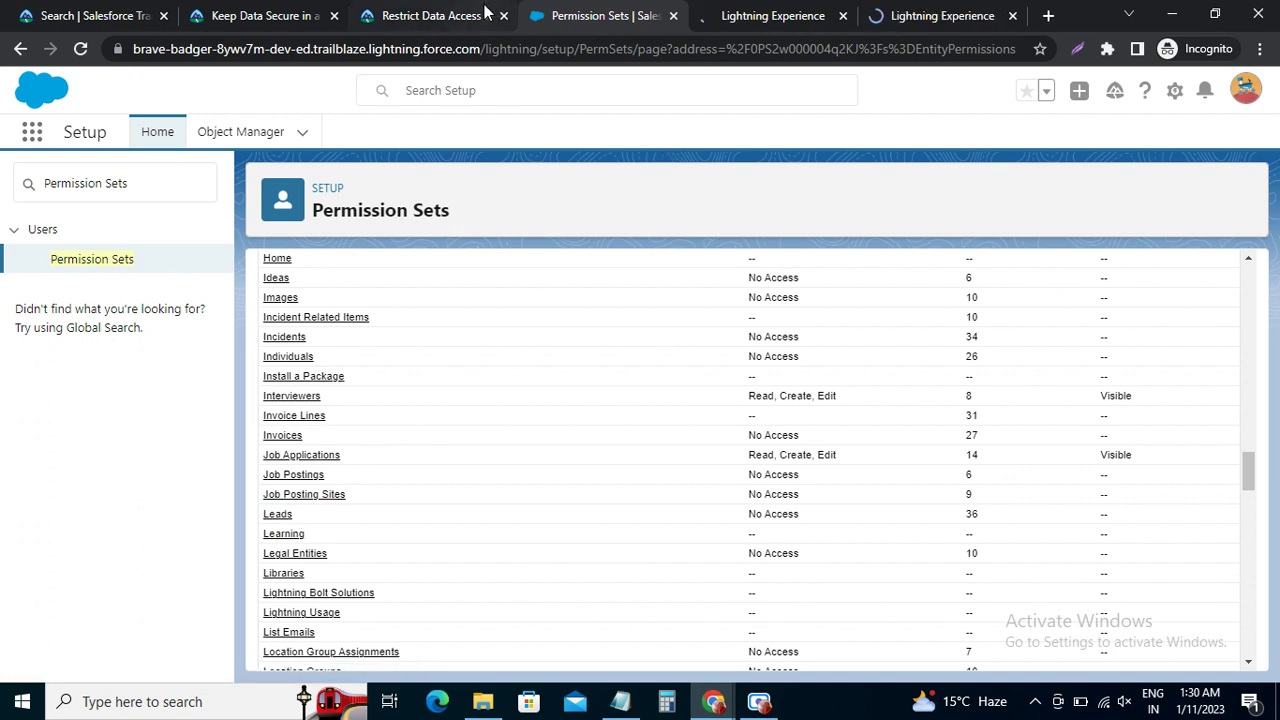
Step: Check the remaining objects in Trailhead and open Positions and Reviews from the object list in separate browser tabs
click(445, 15)
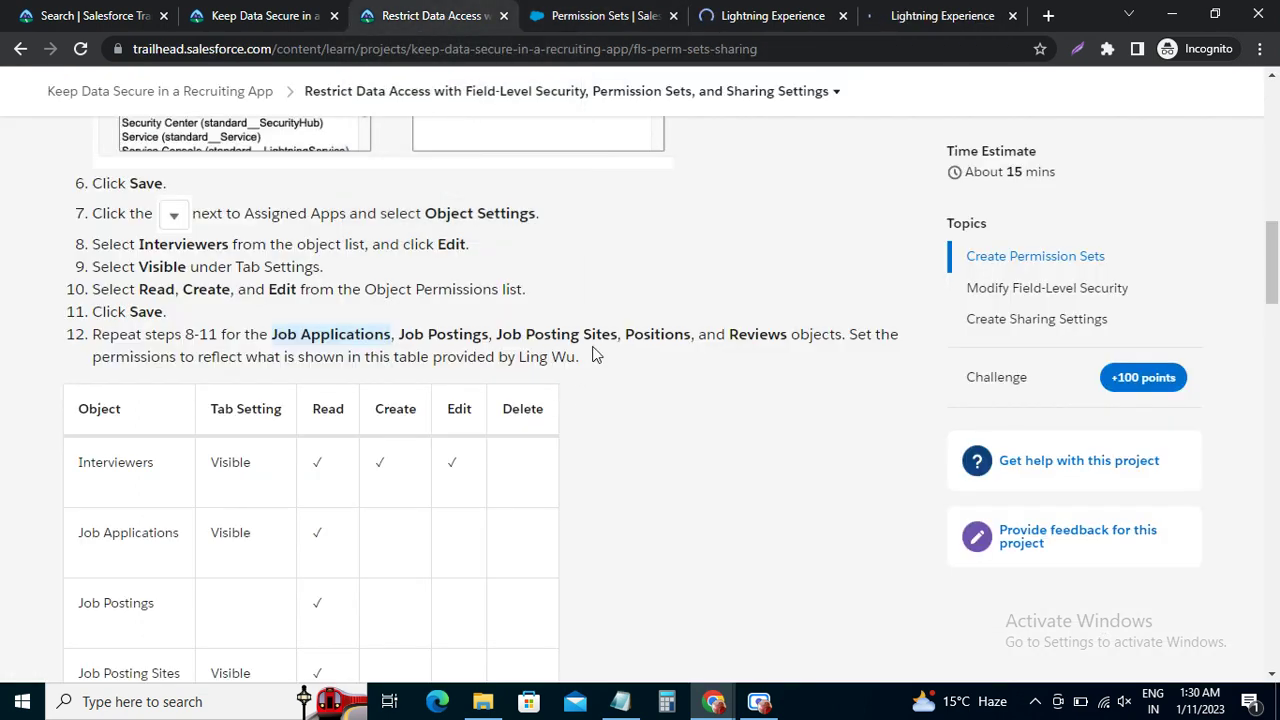
click(614, 21)
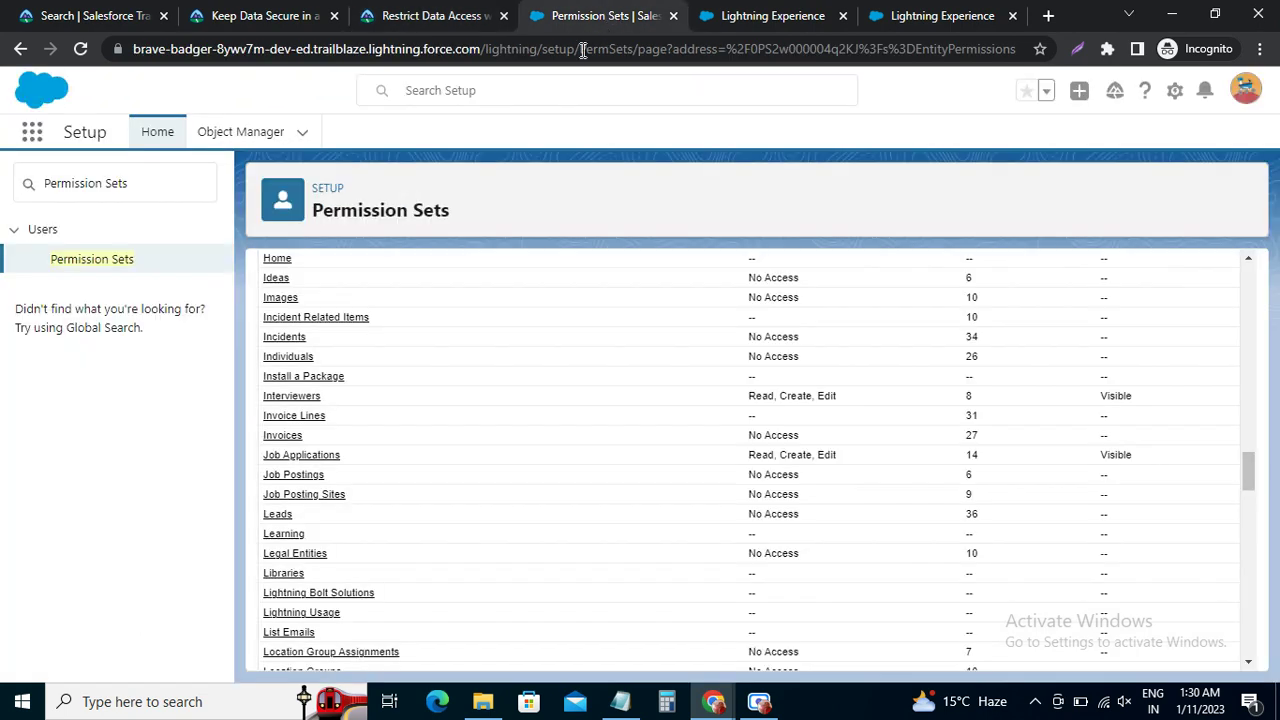
scroll(300, 480, down, 5)
scroll(293, 505, down, 5)
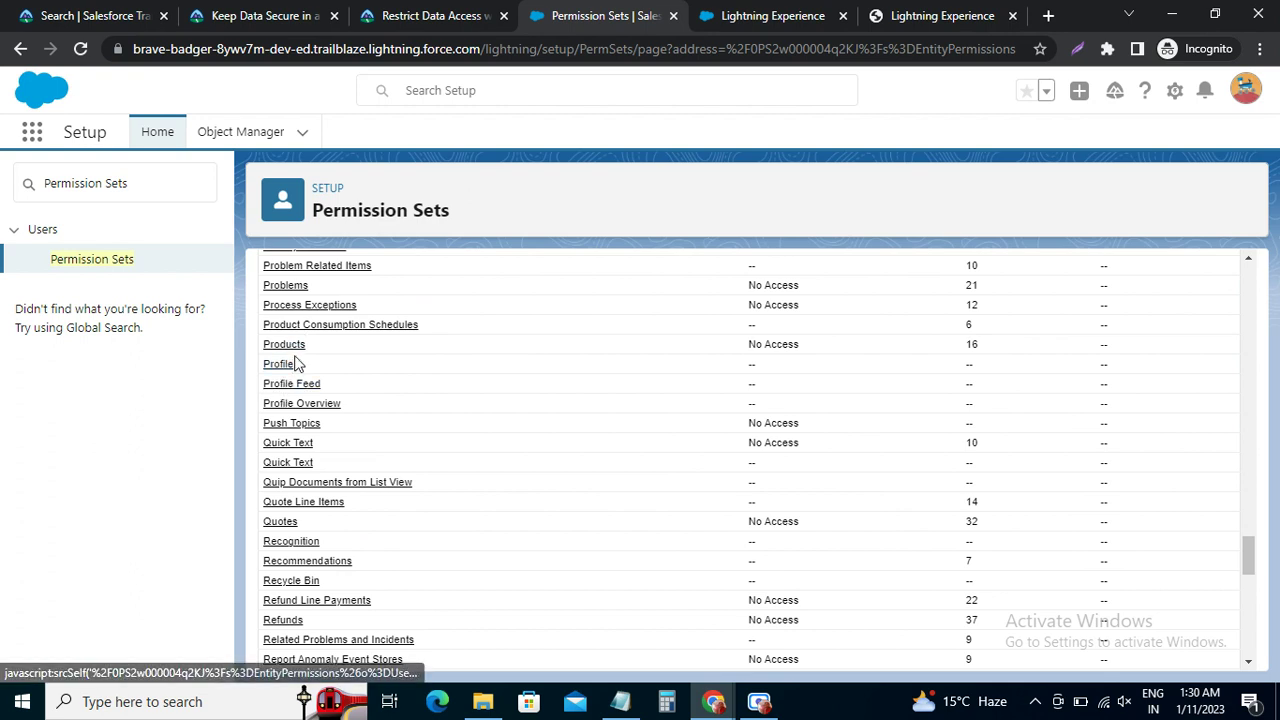
scroll(295, 362, up, 1)
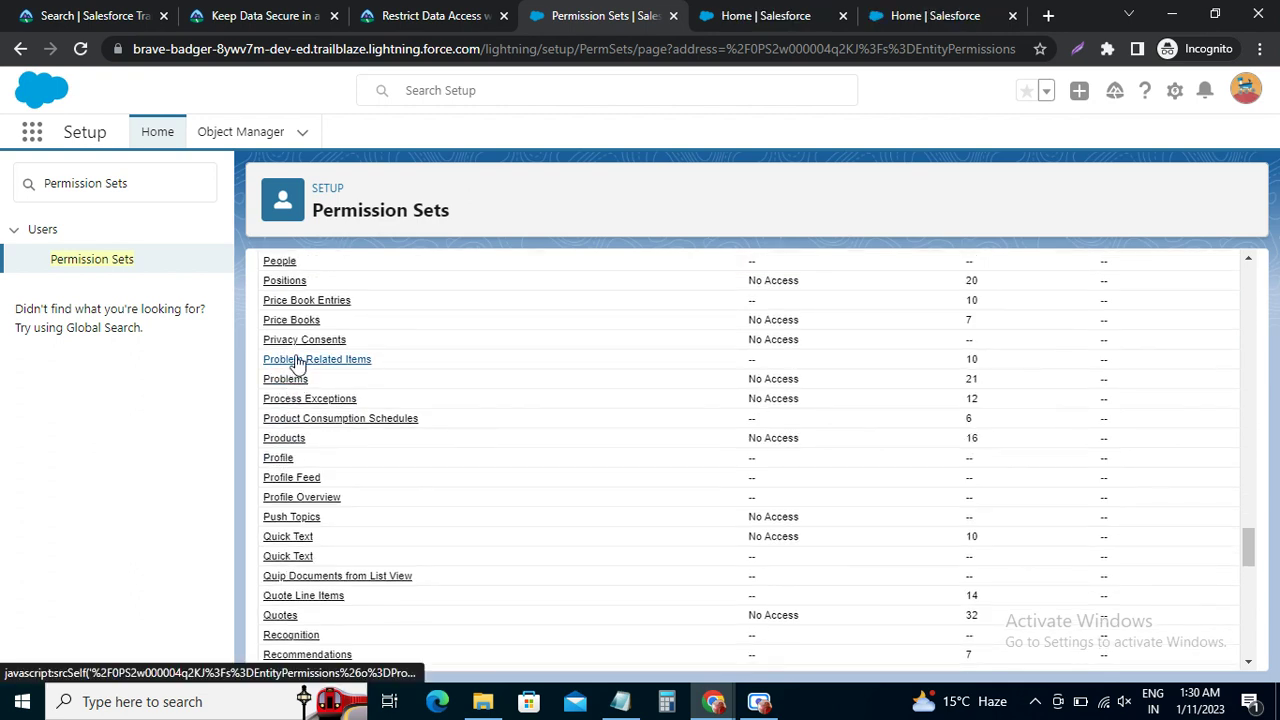
ctrl+click(300, 283)
scroll(287, 510, down, 4)
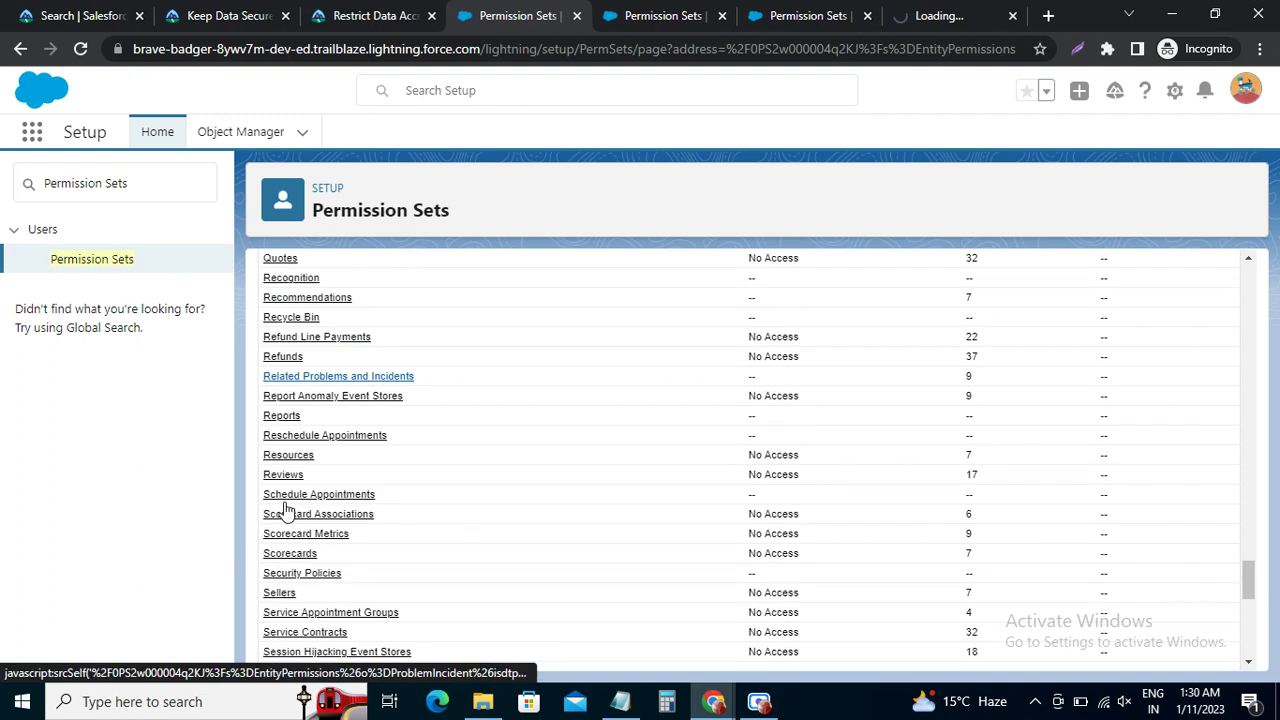
scroll(287, 510, down, 1)
scroll(289, 520, down, 1)
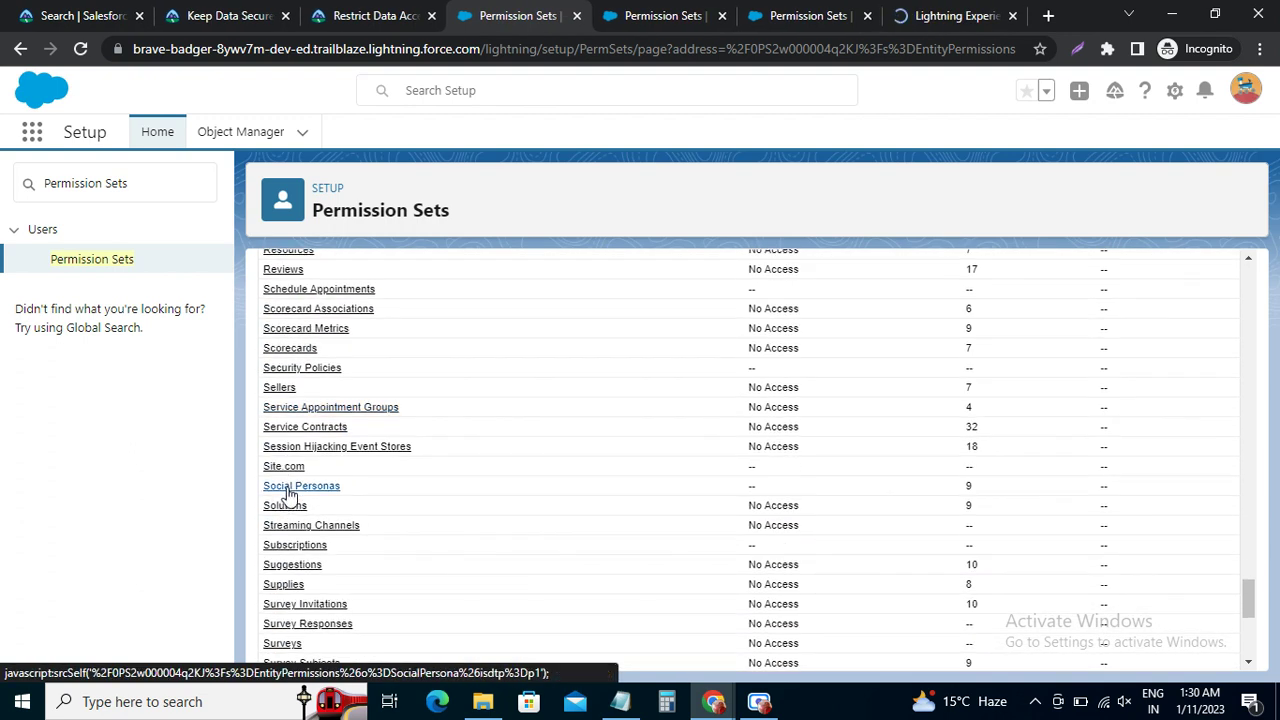
scroll(287, 425, up, 1)
ctrl+click(300, 368)
Step: Enable Read, Create and Edit for the Job Postings object and save its settings
click(578, 16)
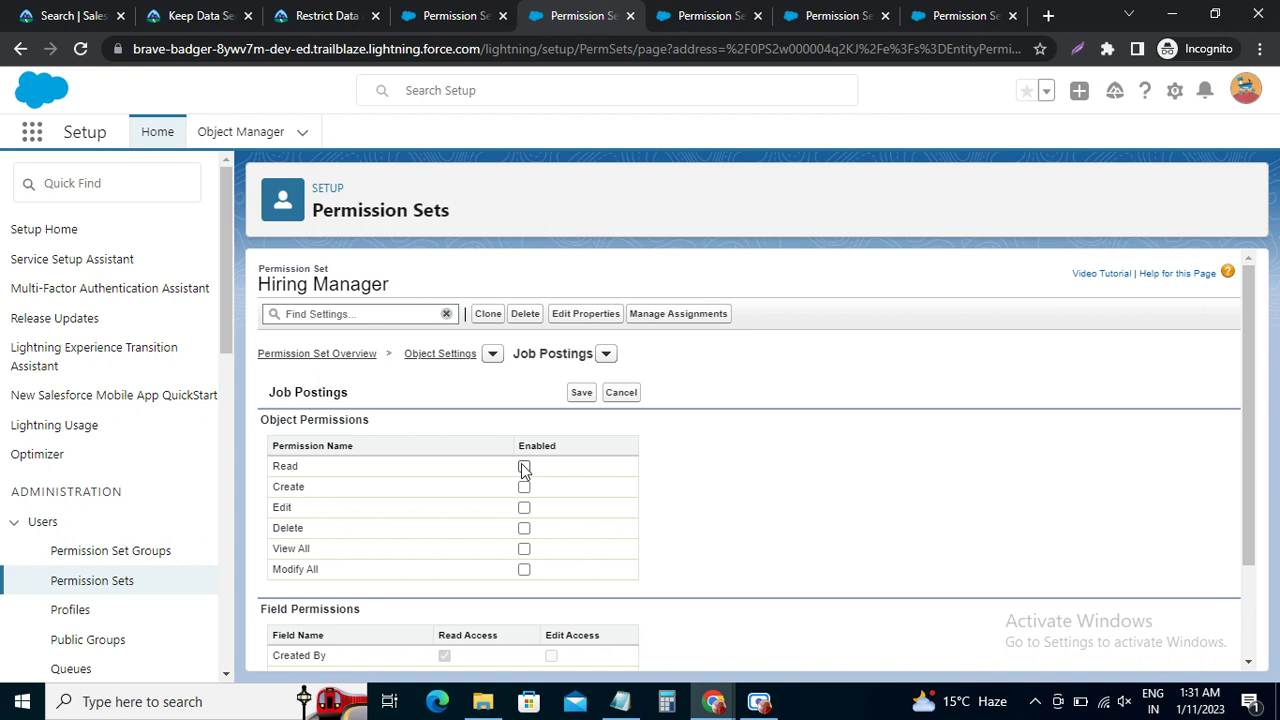
click(524, 467)
click(524, 508)
click(581, 393)
scroll(583, 500, down, 1)
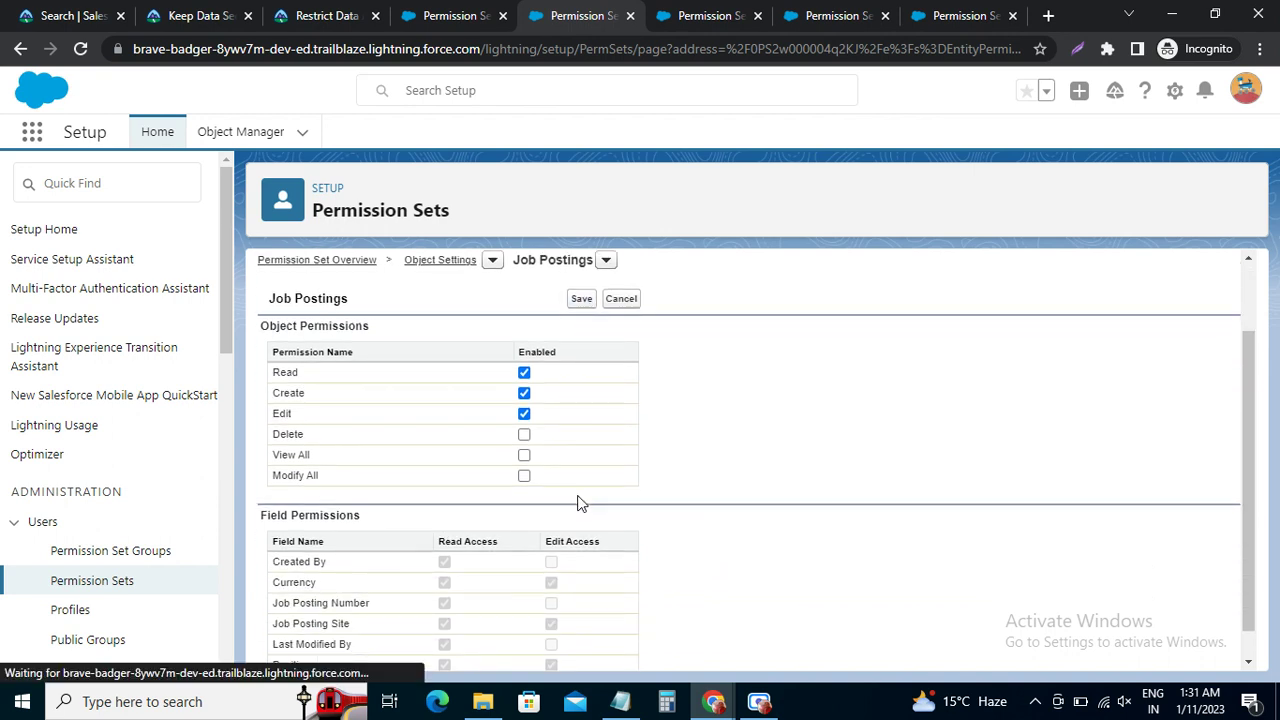
Step: Edit the Job Posting Sites settings to make the tab Visible and enable Read, Create and Edit, and save them
click(718, 22)
click(578, 392)
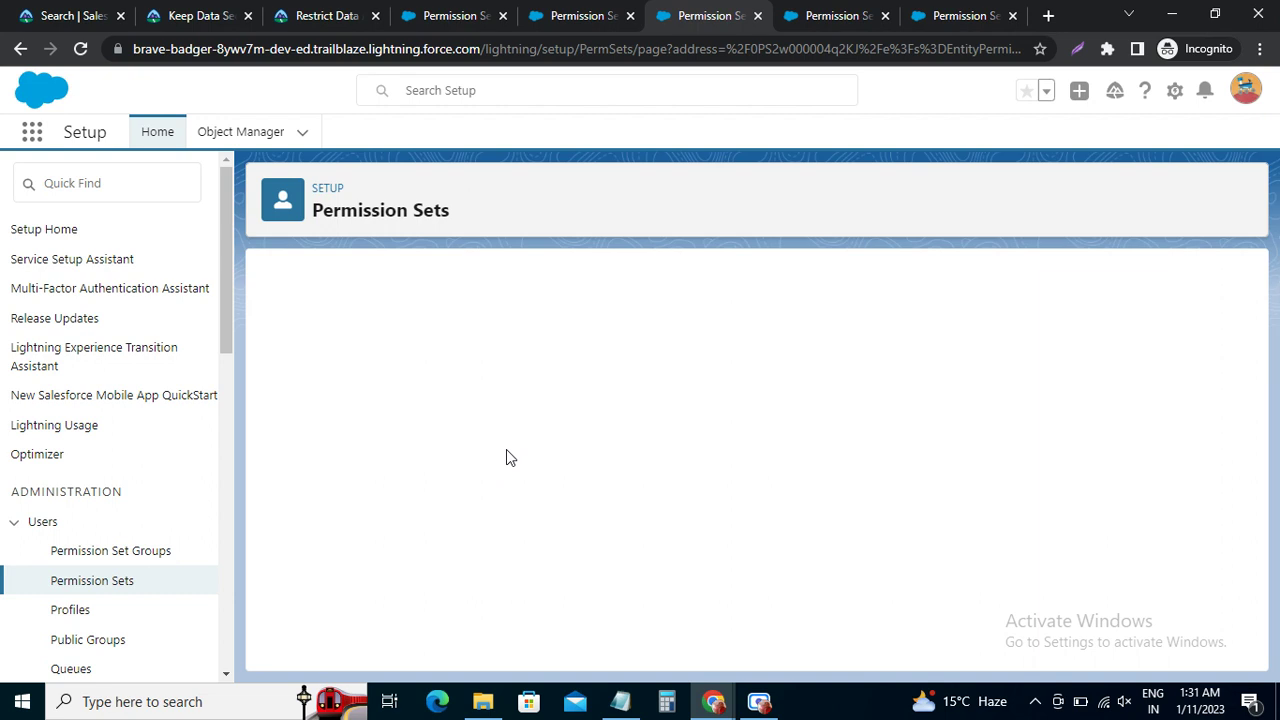
click(487, 469)
click(524, 578)
click(524, 599)
click(581, 392)
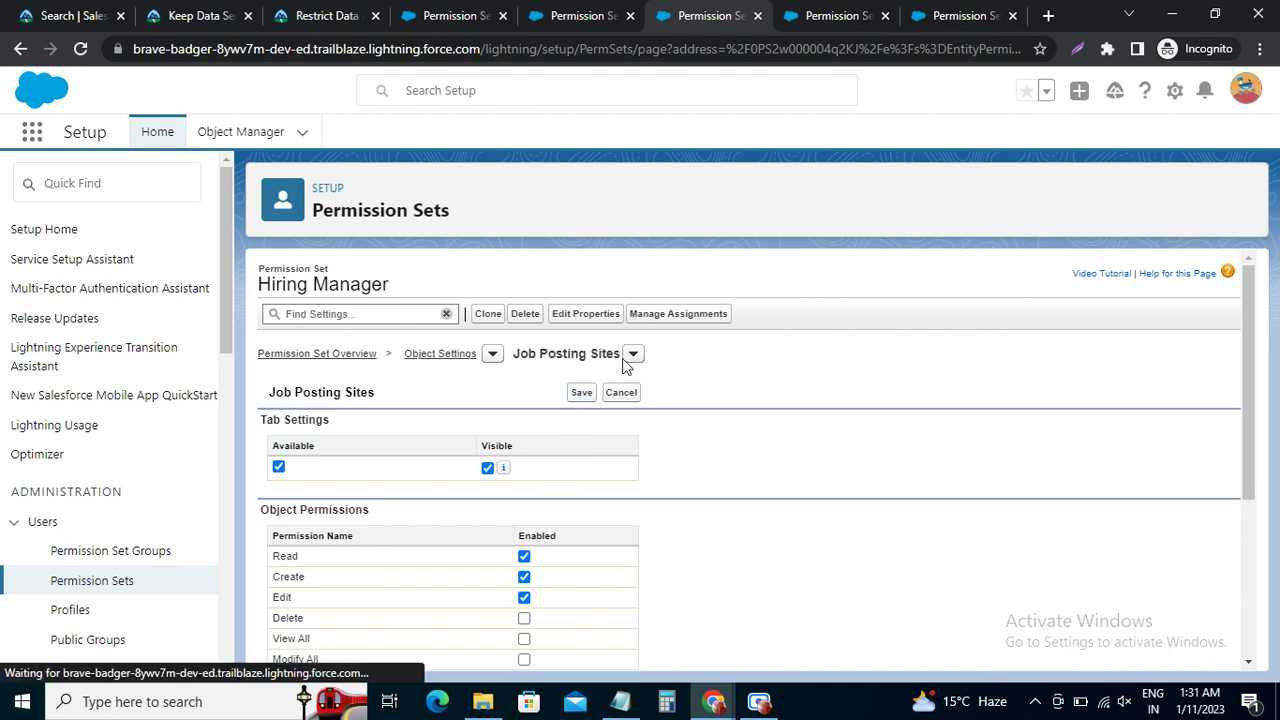
Step: Edit the Positions settings to make the tab Visible and enable Read, Create and Edit, and save them
click(846, 14)
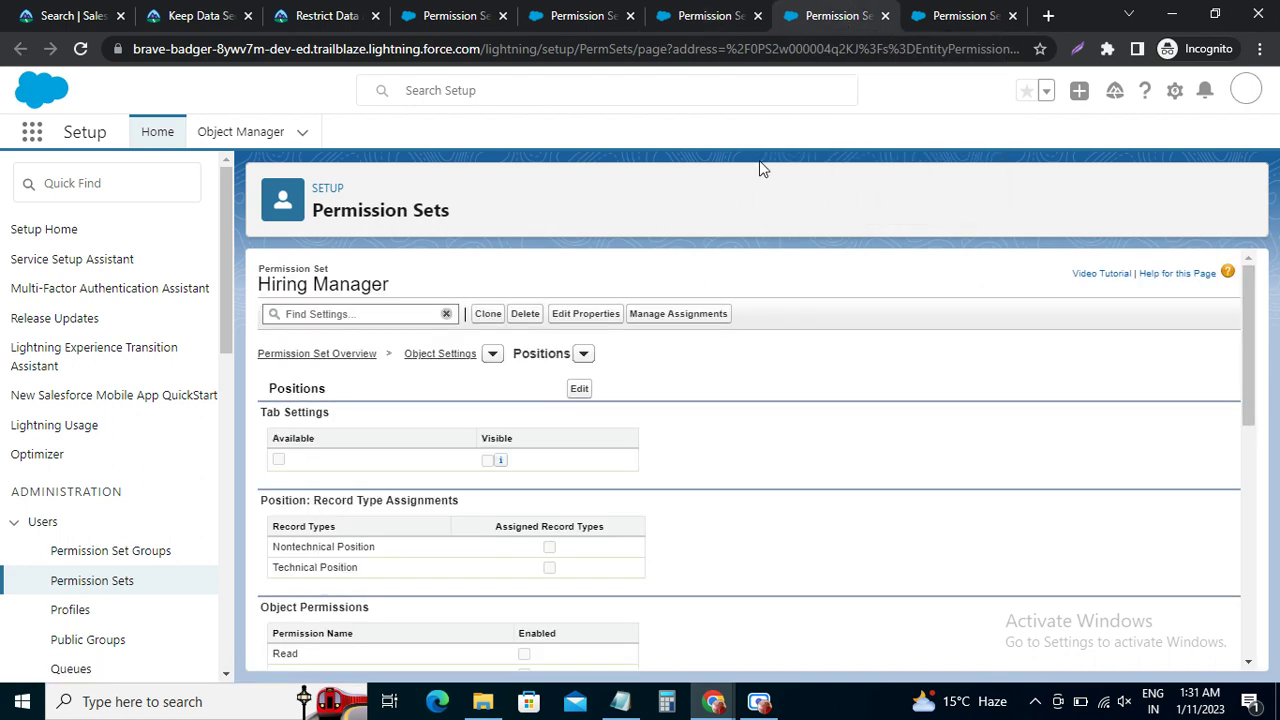
click(578, 390)
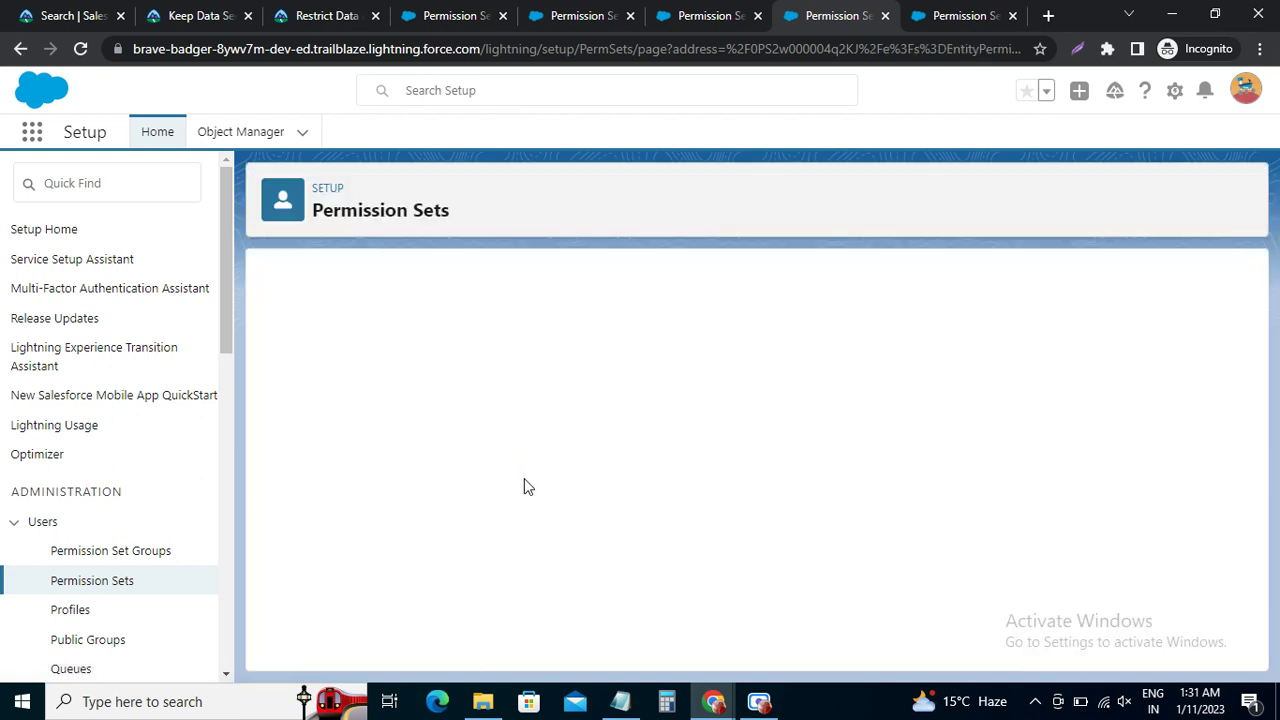
click(487, 467)
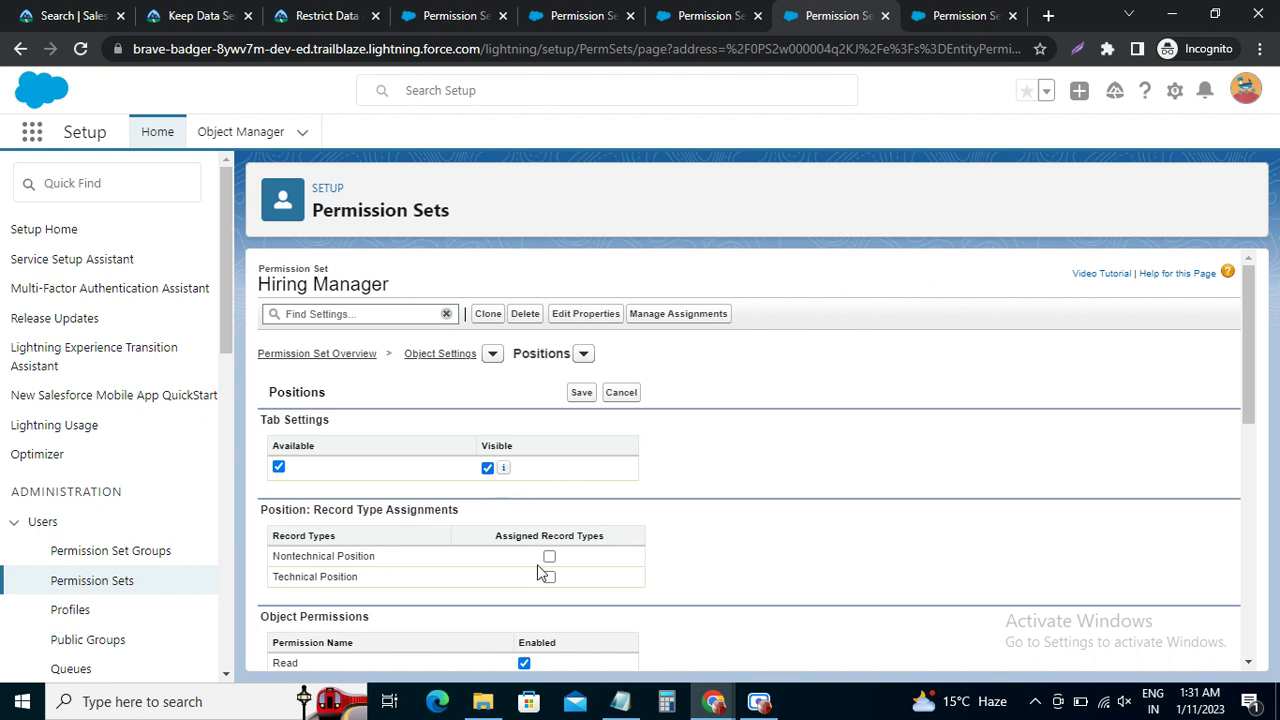
scroll(551, 557, down, 2)
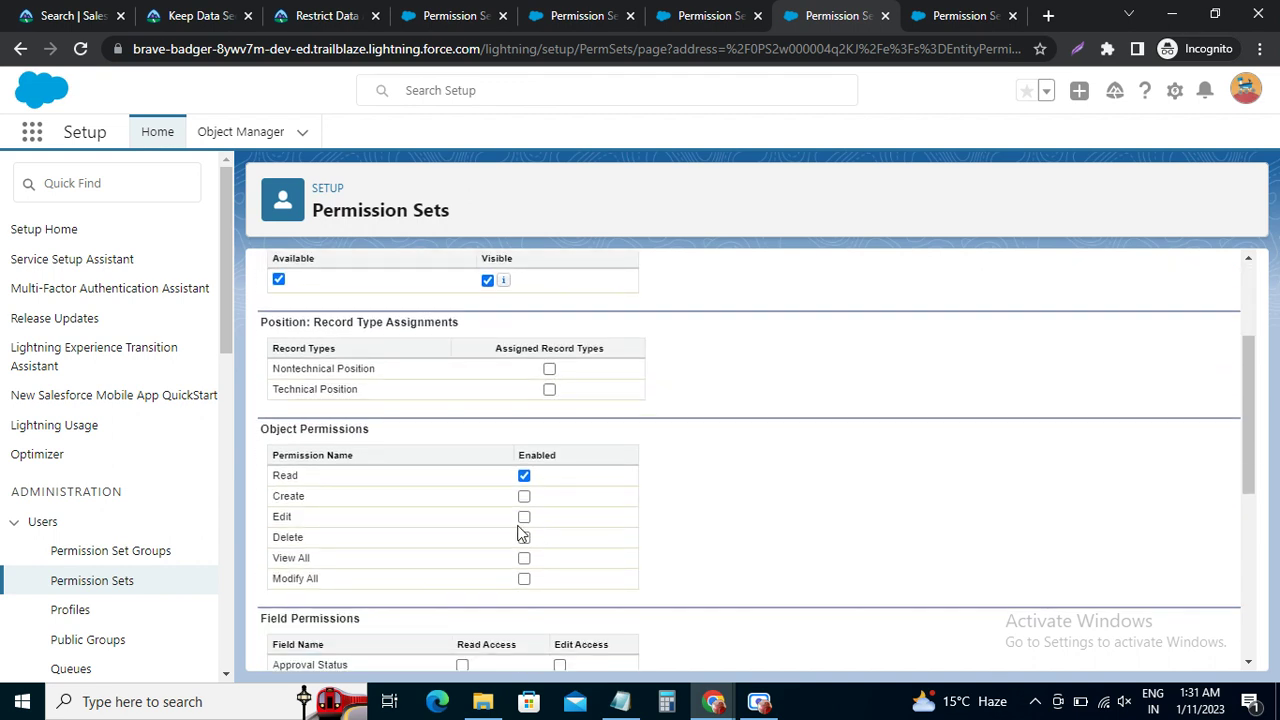
click(524, 497)
click(524, 517)
scroll(656, 356, up, 1)
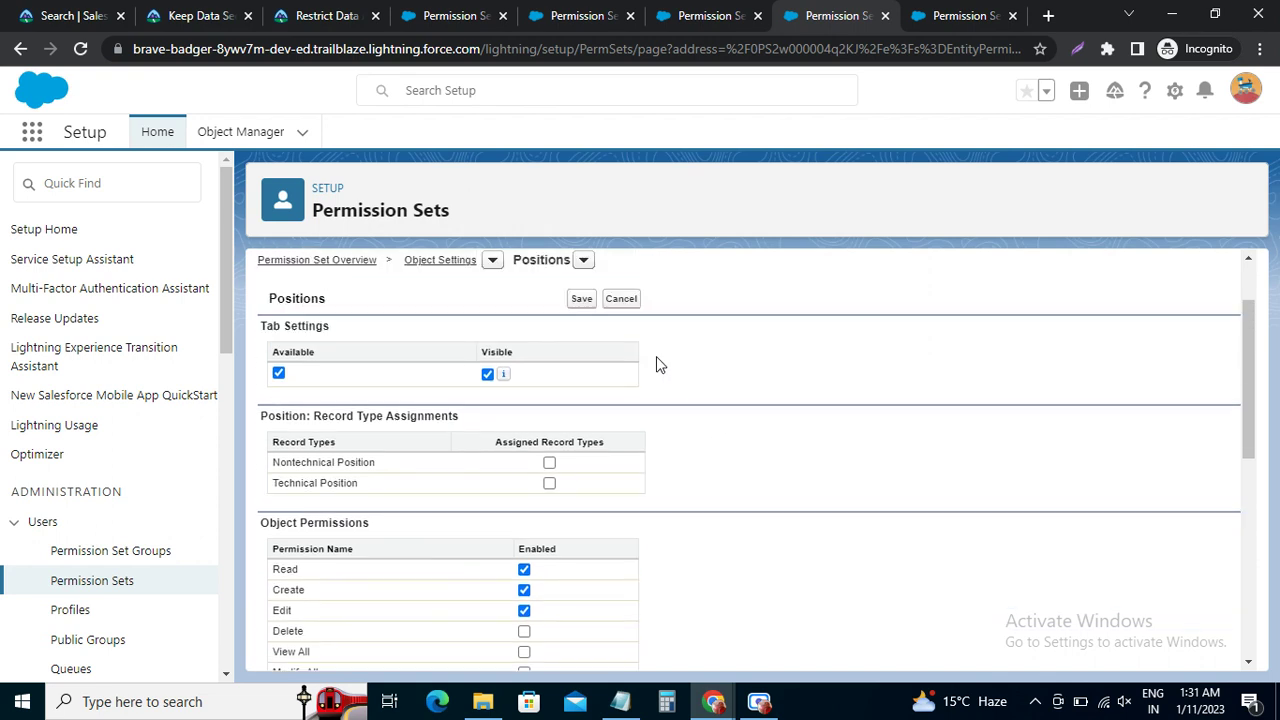
click(585, 300)
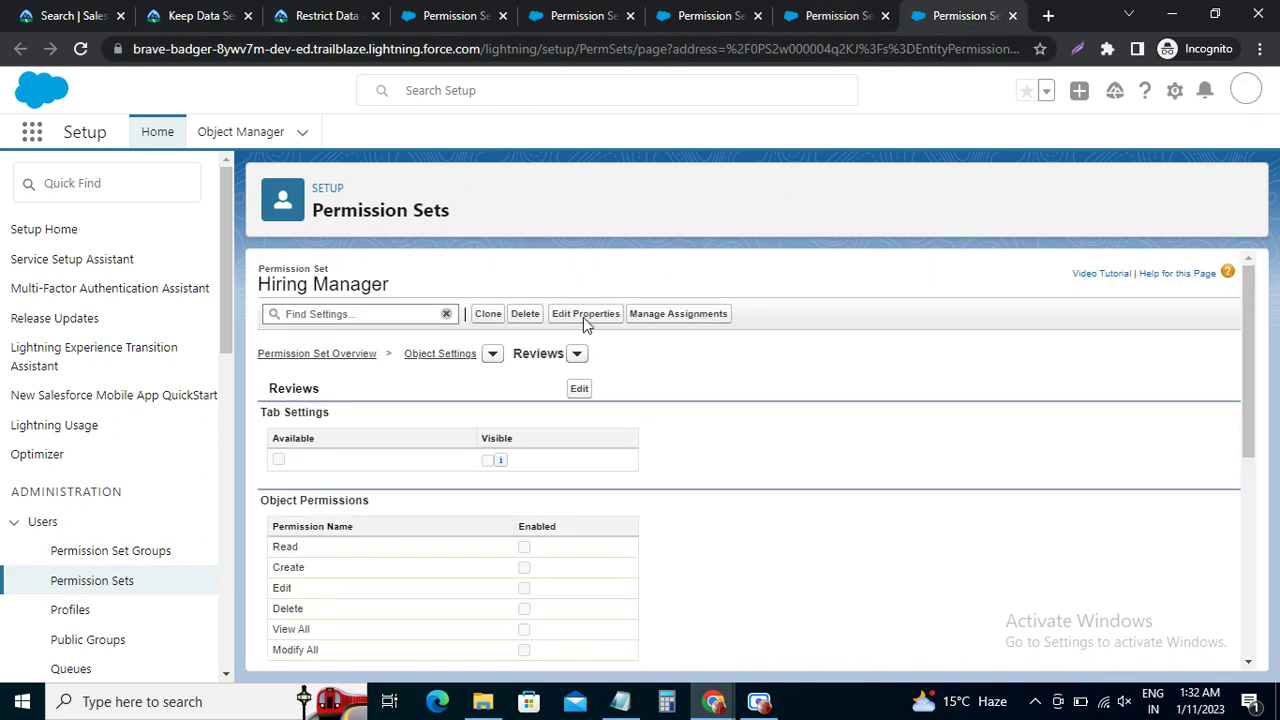
Step: Edit the Reviews settings to make the tab Visible and enable Read, Create and Edit, and save them
click(580, 389)
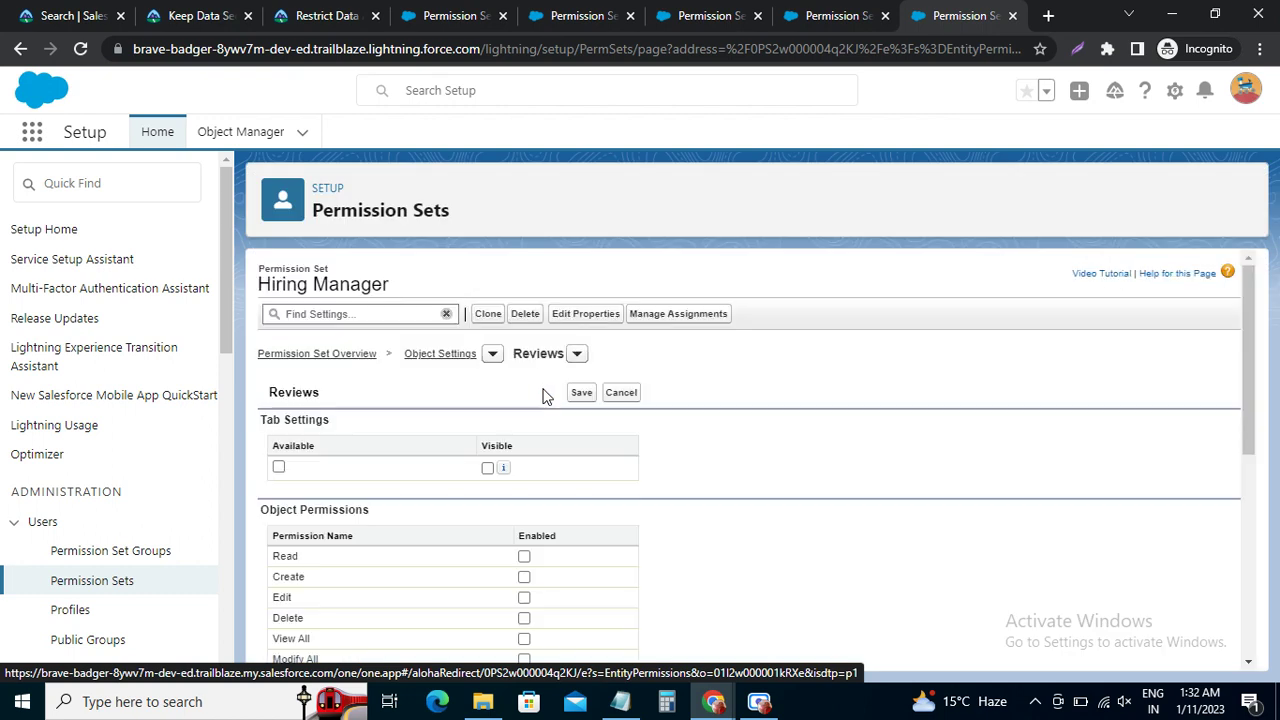
click(487, 468)
scroll(550, 466, down, 2)
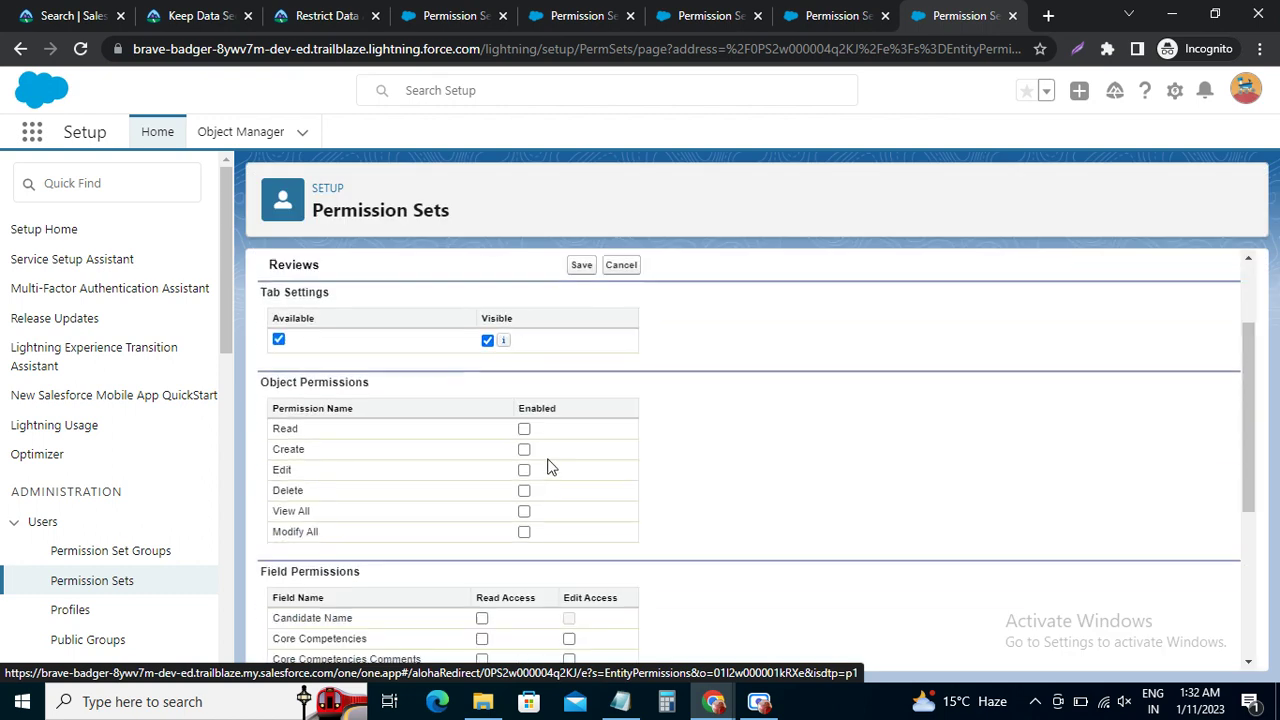
click(525, 370)
click(524, 390)
click(524, 410)
scroll(562, 457, up, 2)
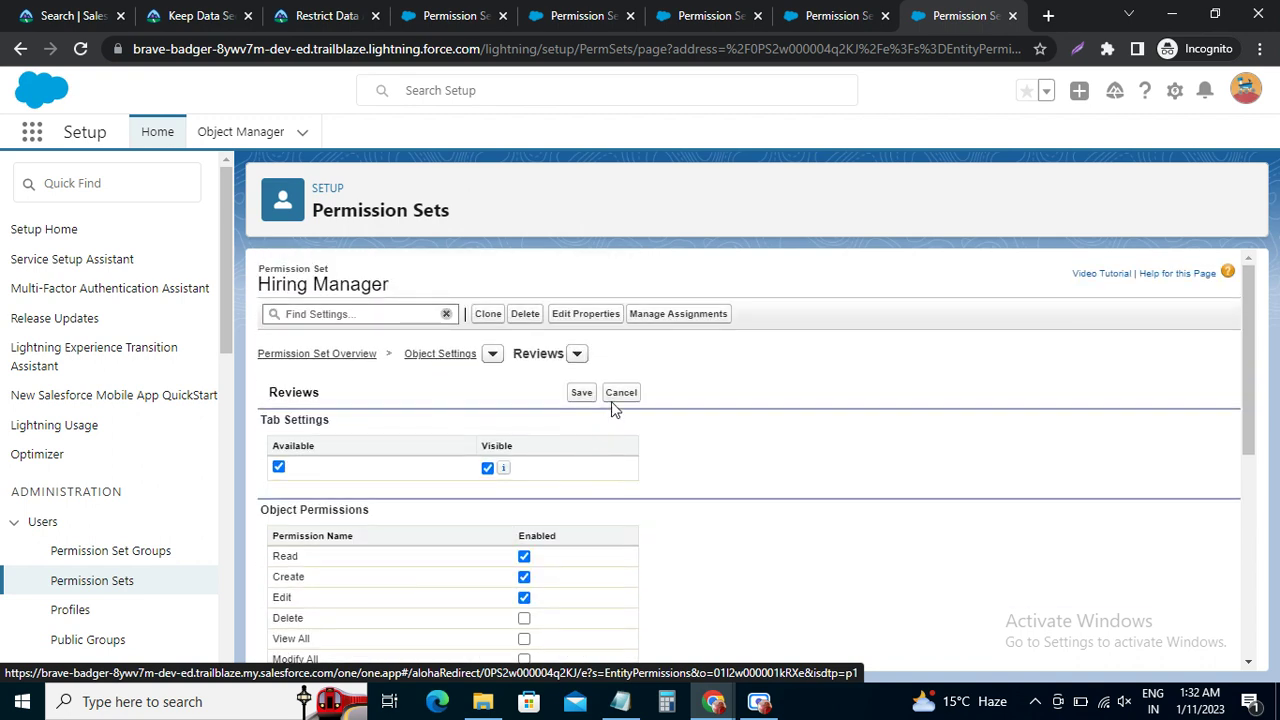
click(581, 392)
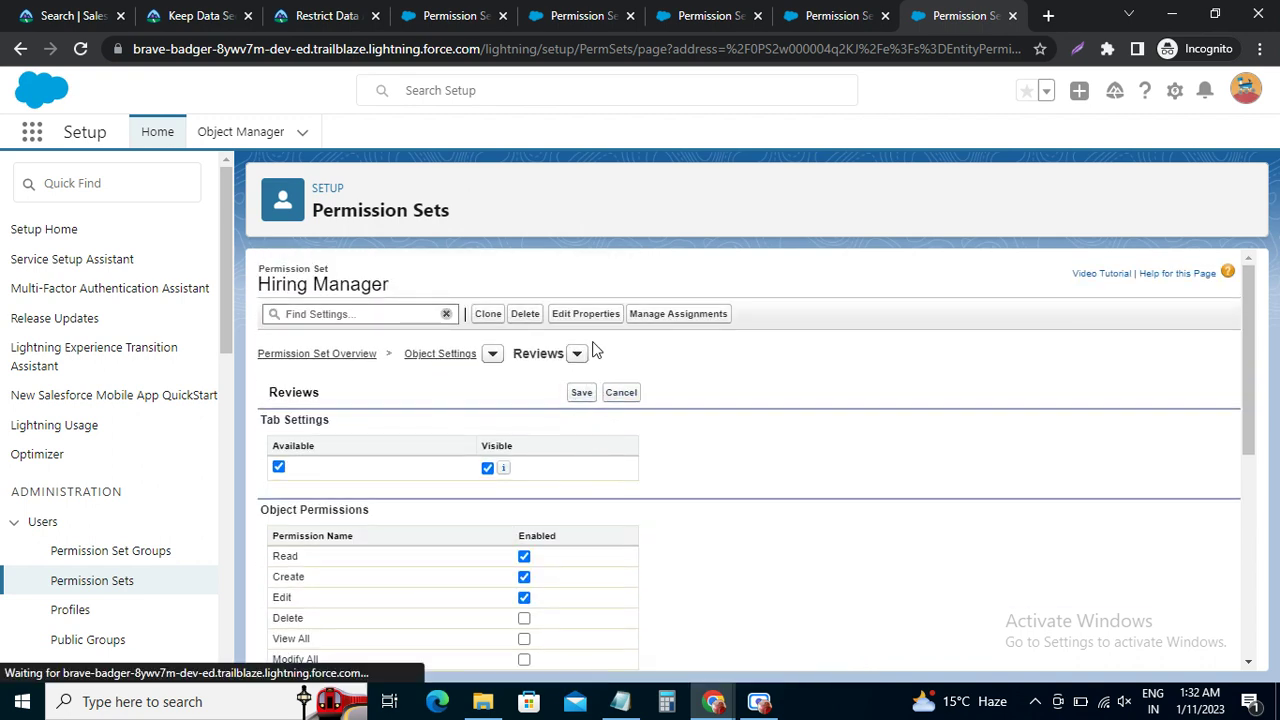
Step: Check the saved Job Postings permissions and close the four separate object browser tabs
click(575, 16)
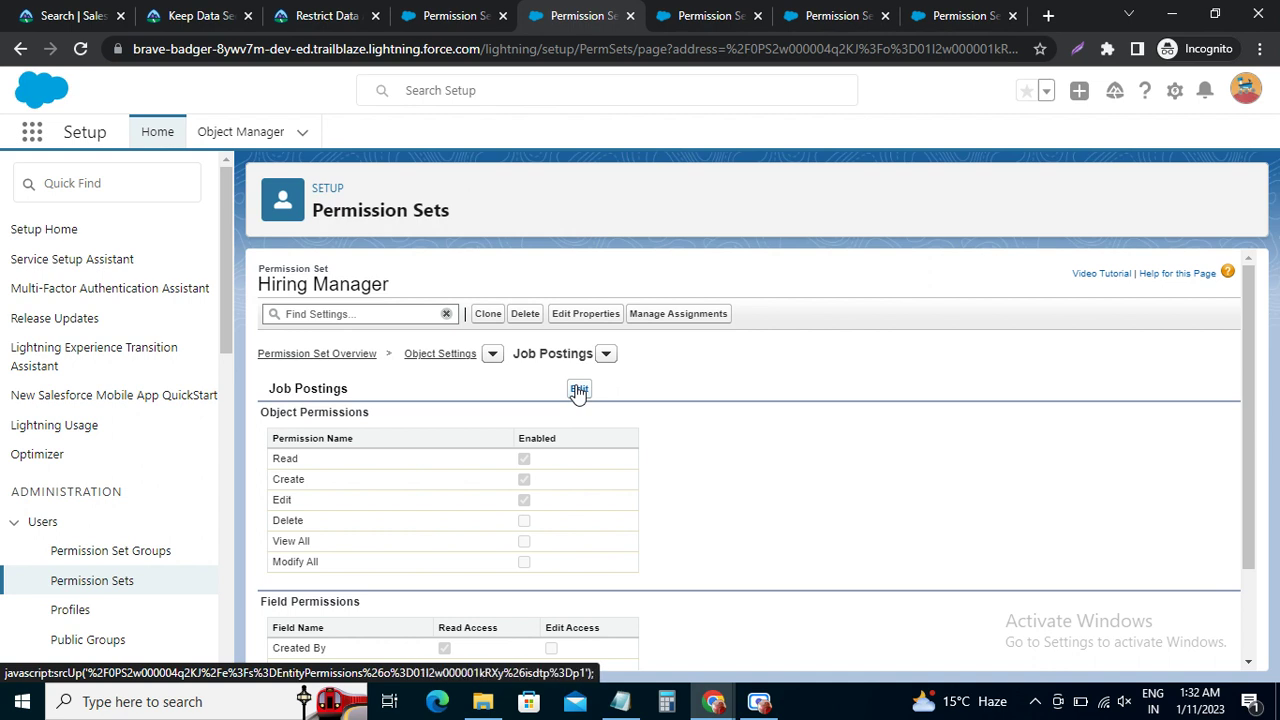
scroll(575, 391, down, 1)
scroll(576, 388, up, 1)
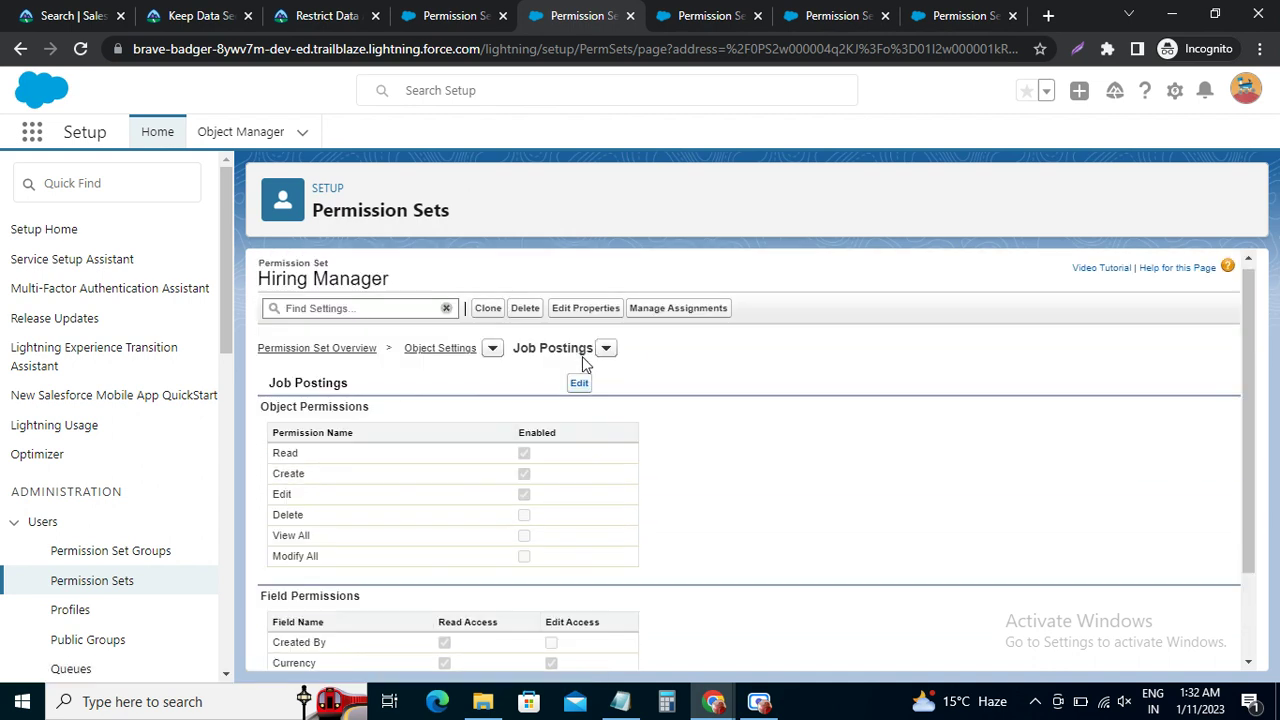
click(630, 17)
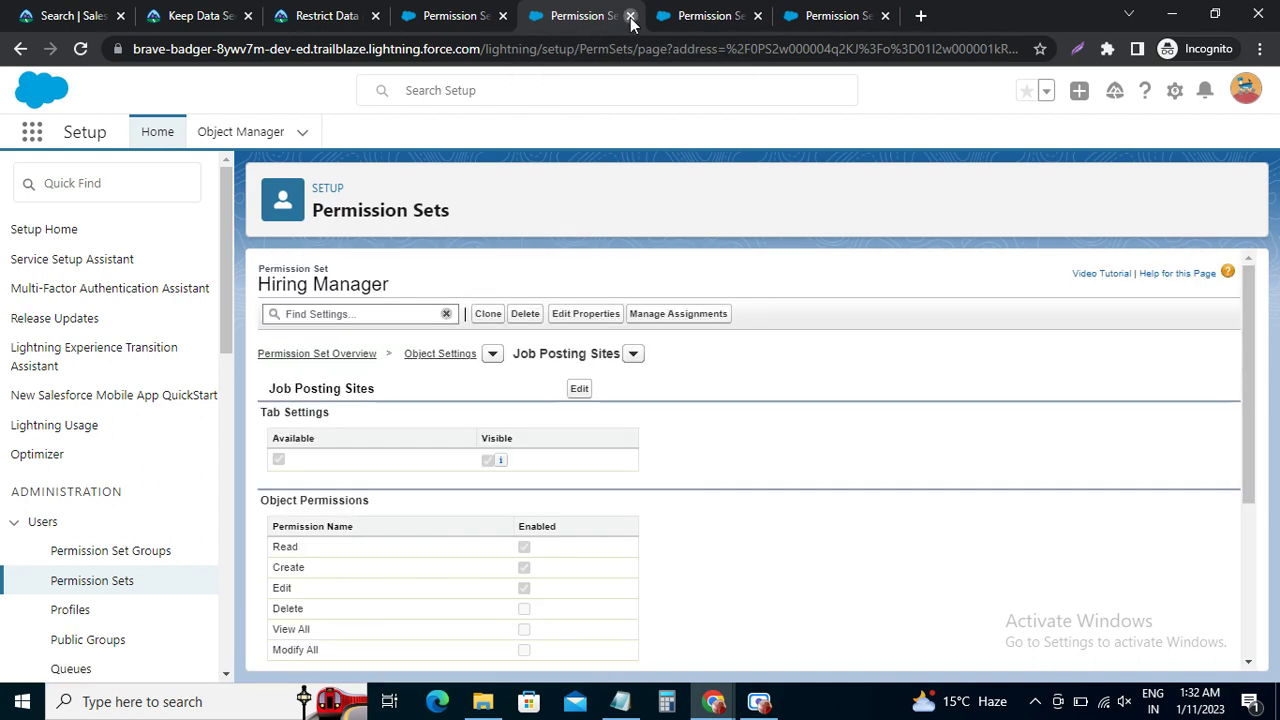
click(630, 17)
click(630, 17)
click(630, 17)
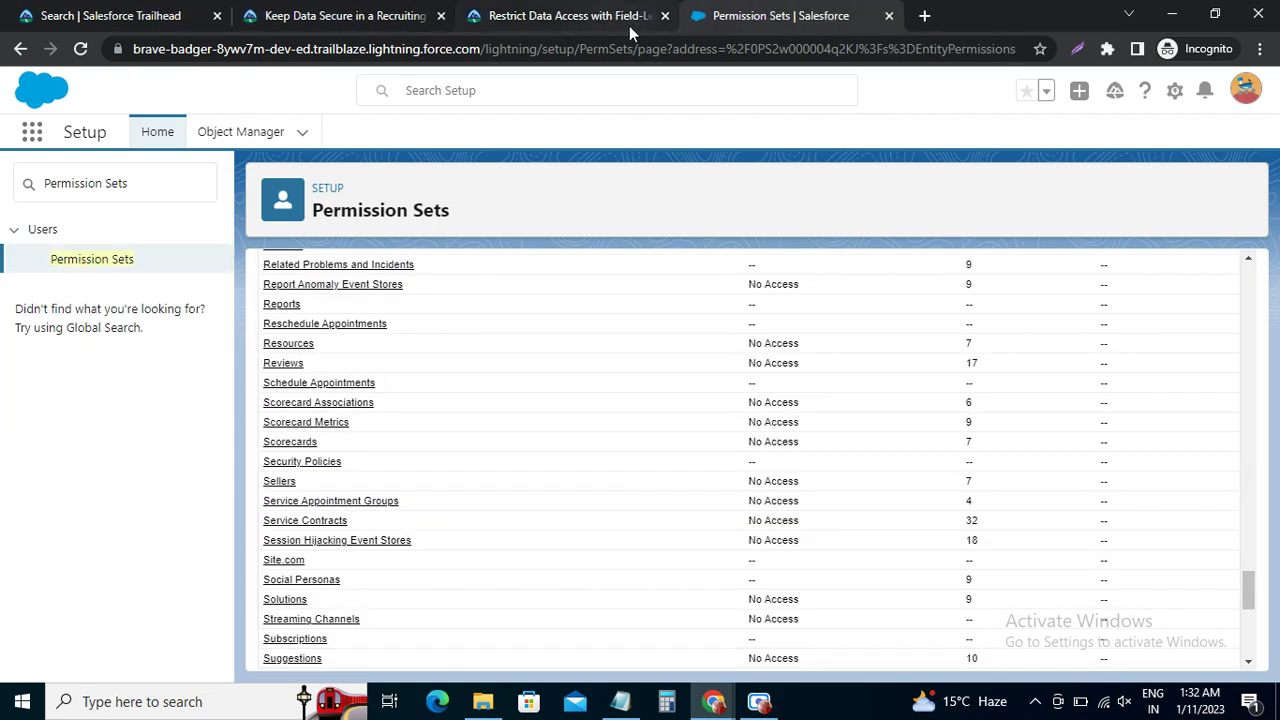
Step: Compare against Trailhead's permissions table and open Job Applications, Job Postings and Job Posting Sites from the object list in separate browser tabs
click(580, 16)
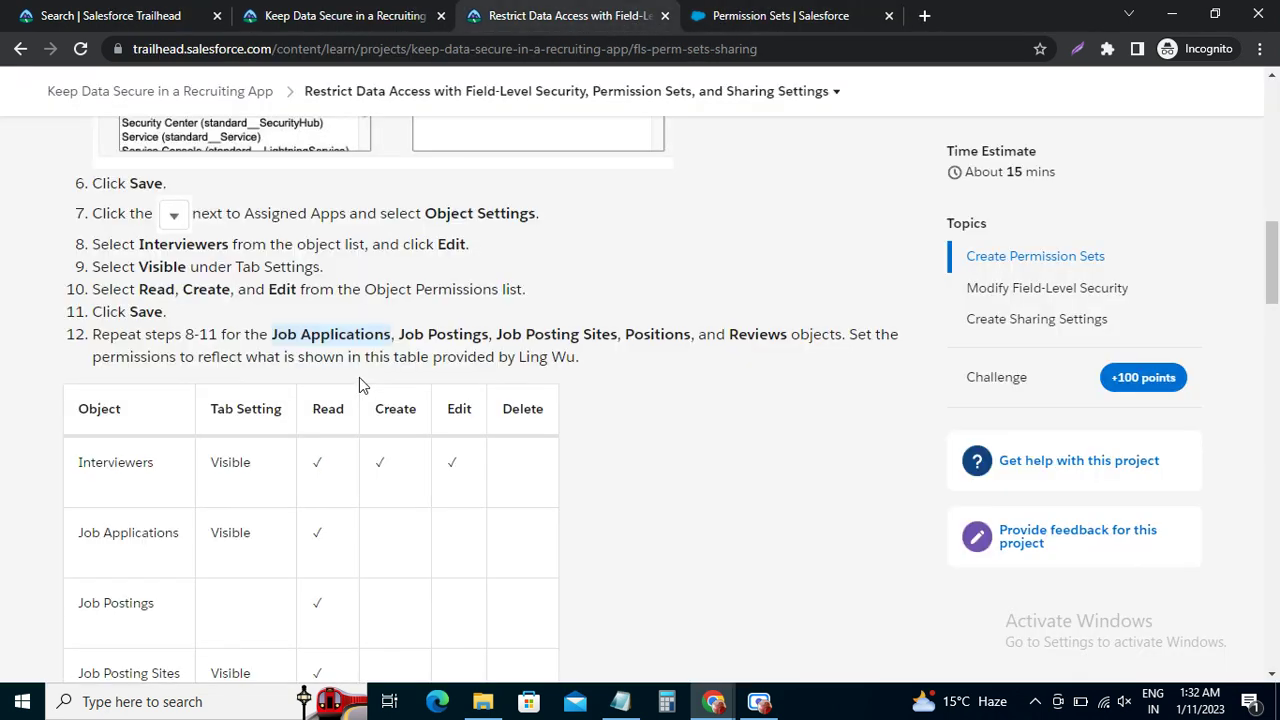
scroll(301, 375, down, 4)
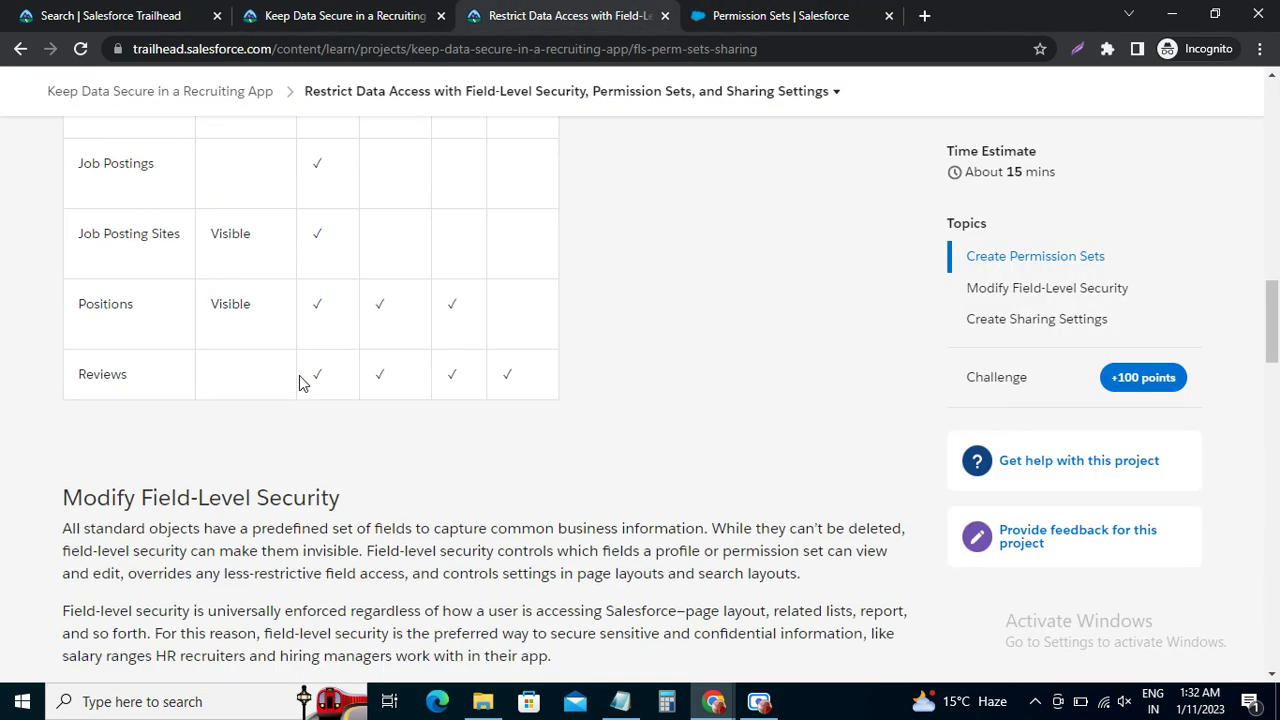
scroll(303, 376, up, 3)
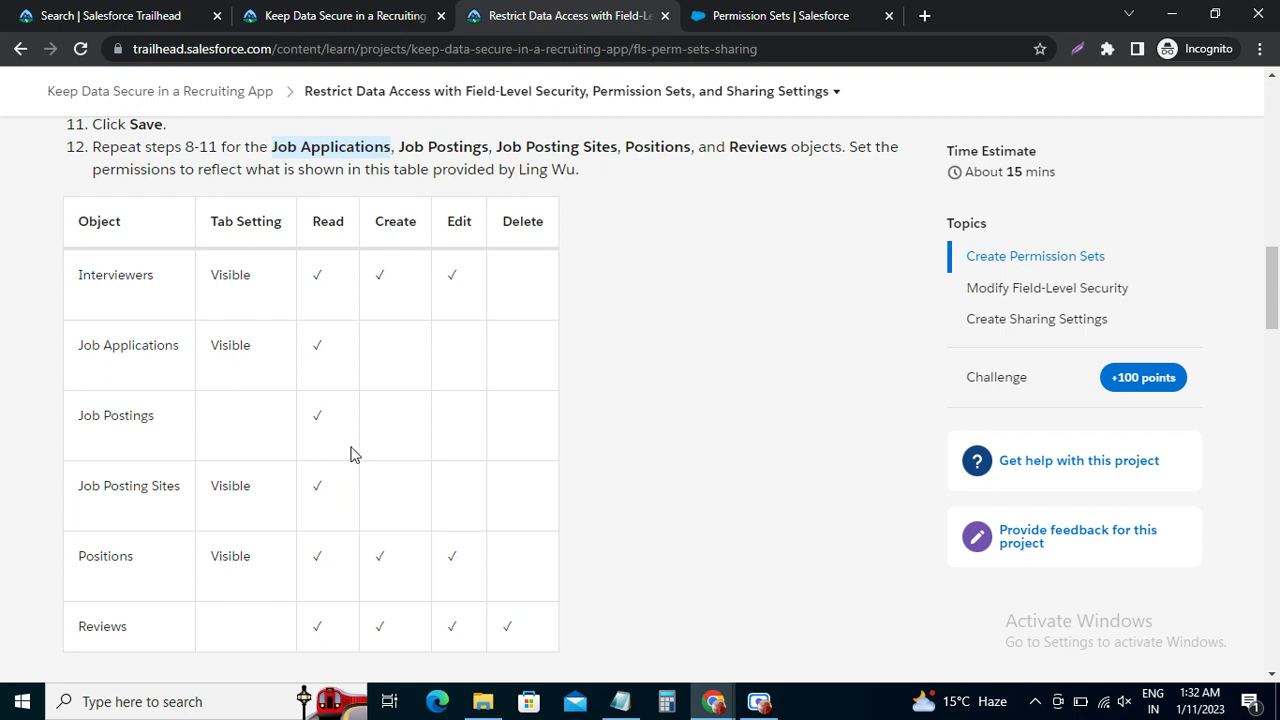
click(712, 22)
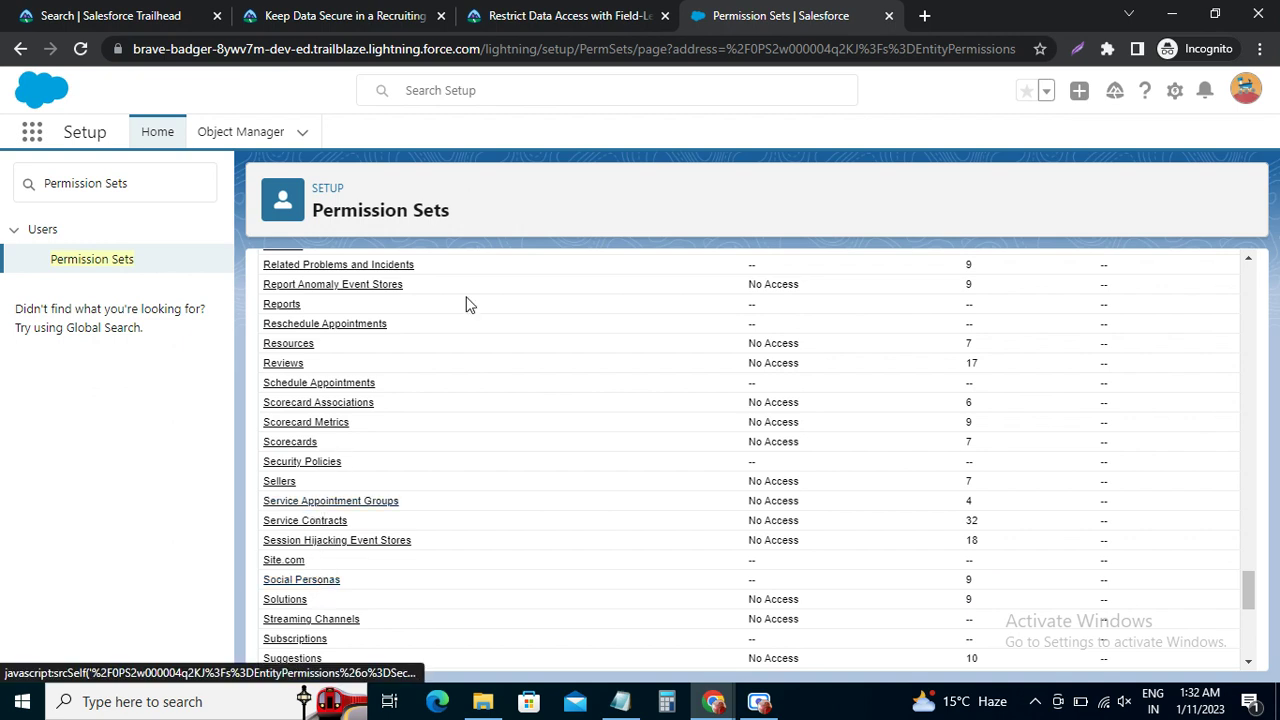
click(567, 22)
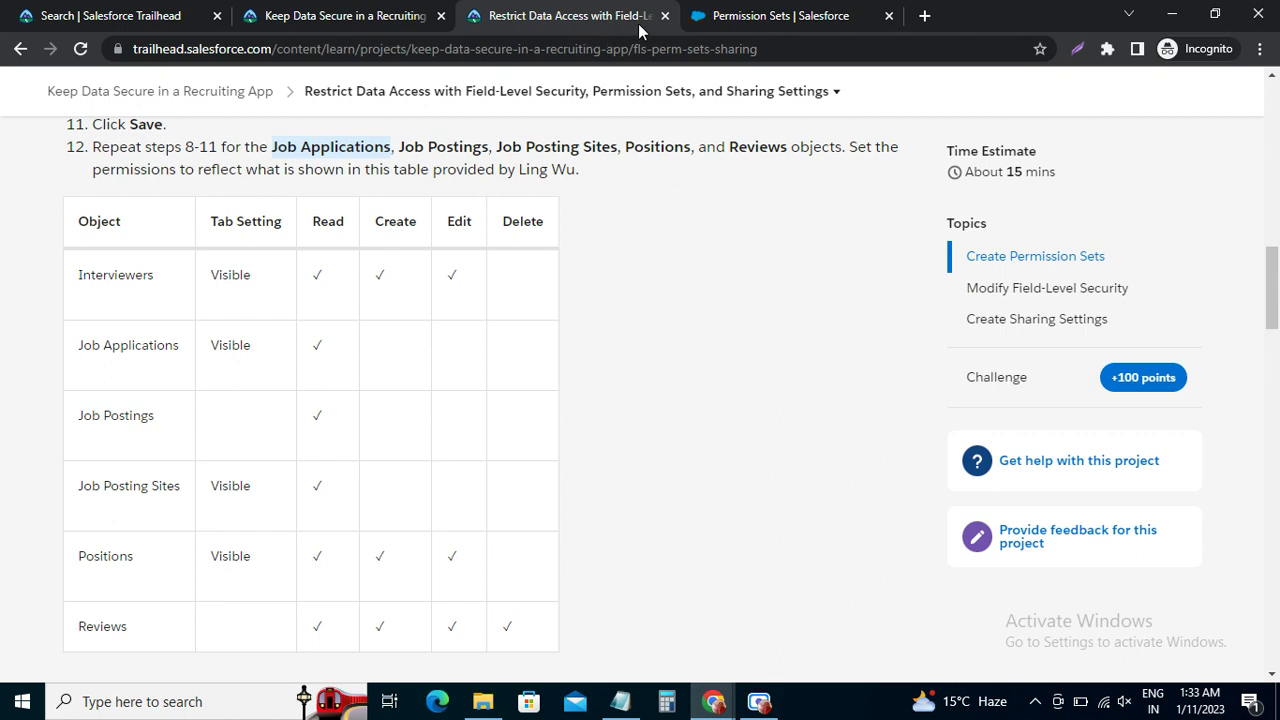
click(728, 15)
scroll(307, 479, down, 5)
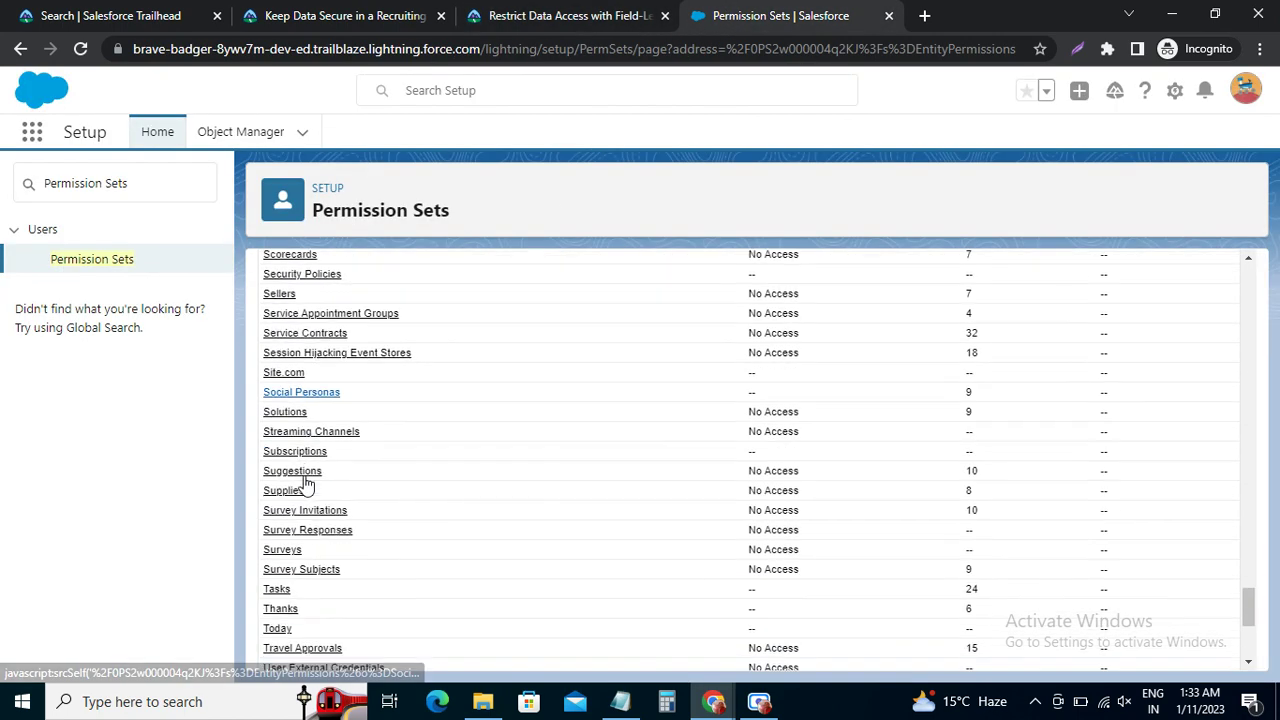
scroll(305, 480, up, 5)
scroll(307, 479, up, 8)
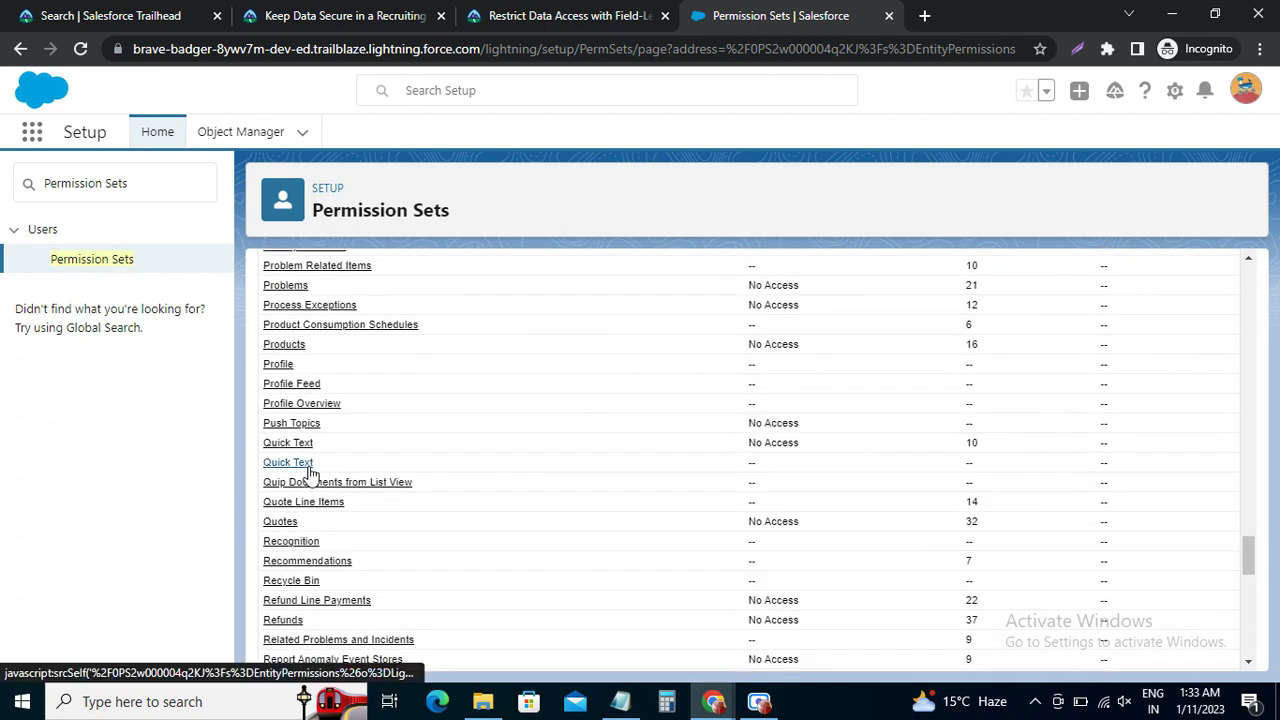
scroll(322, 432, up, 5)
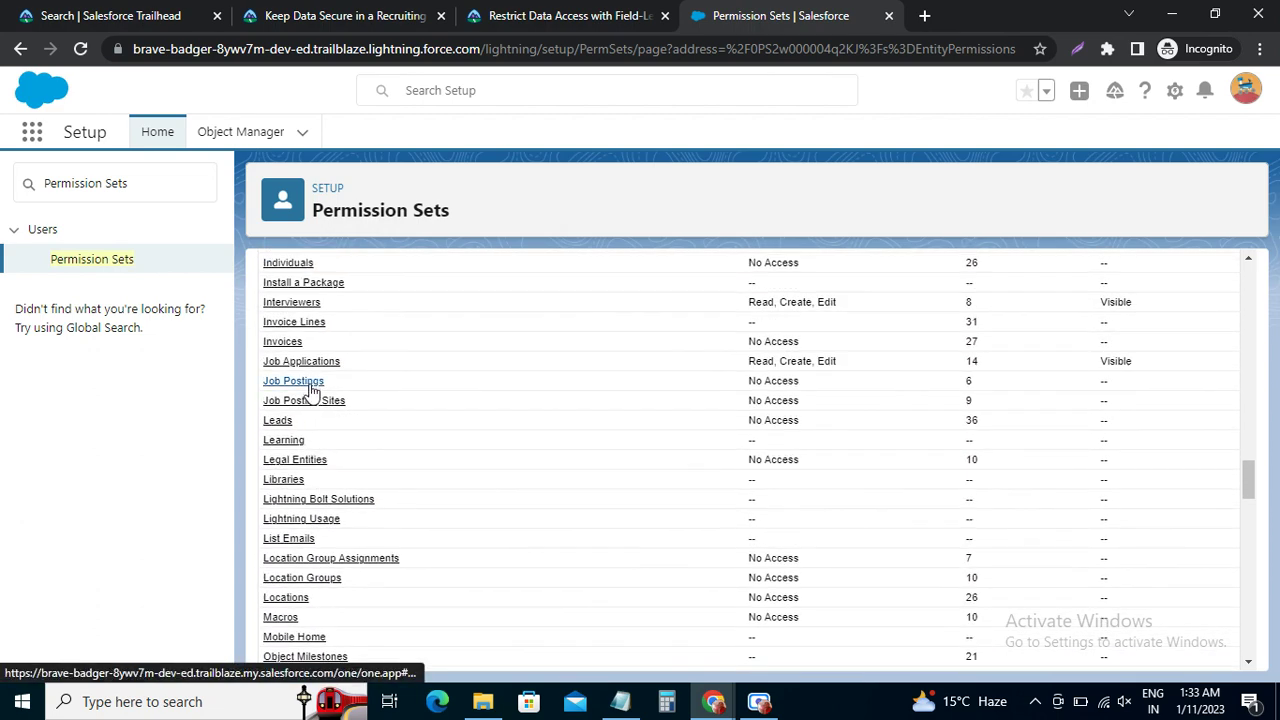
ctrl+click(318, 362)
ctrl+click(305, 381)
ctrl+click(306, 401)
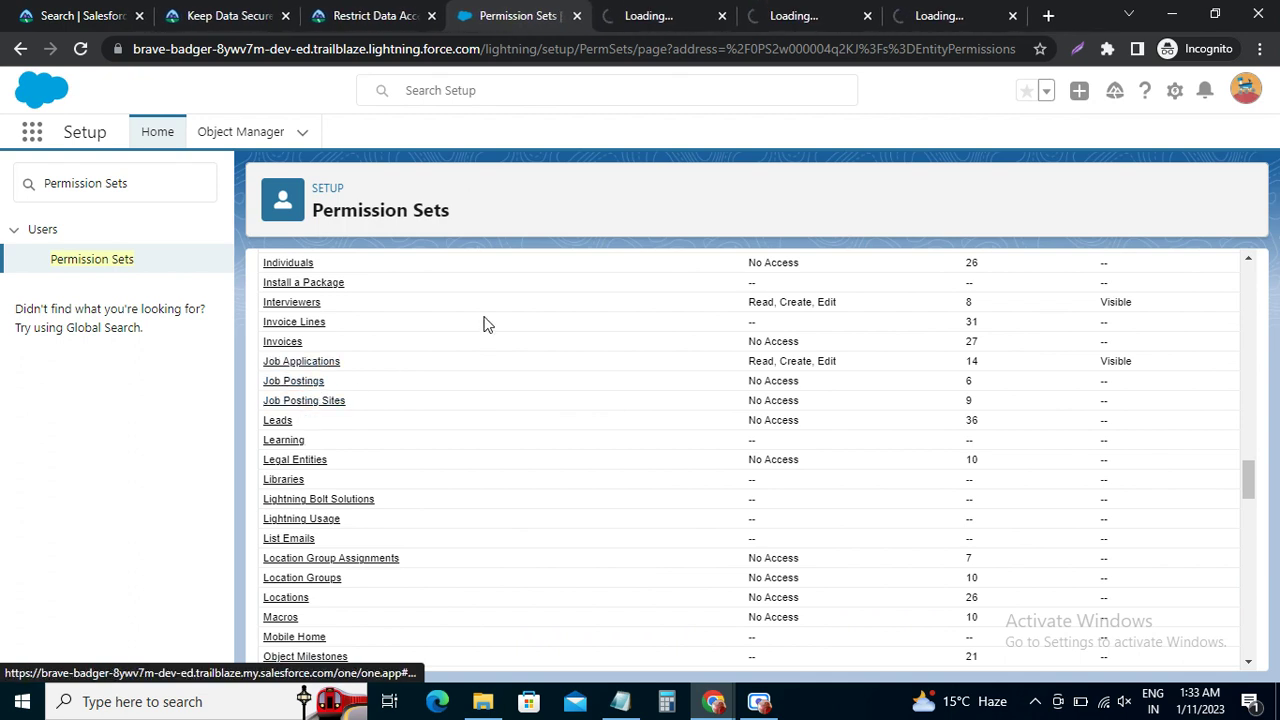
Step: Check the Job Applications row in Trailhead's table, disable Create and Edit for the Job Applications object, and save its settings
click(657, 15)
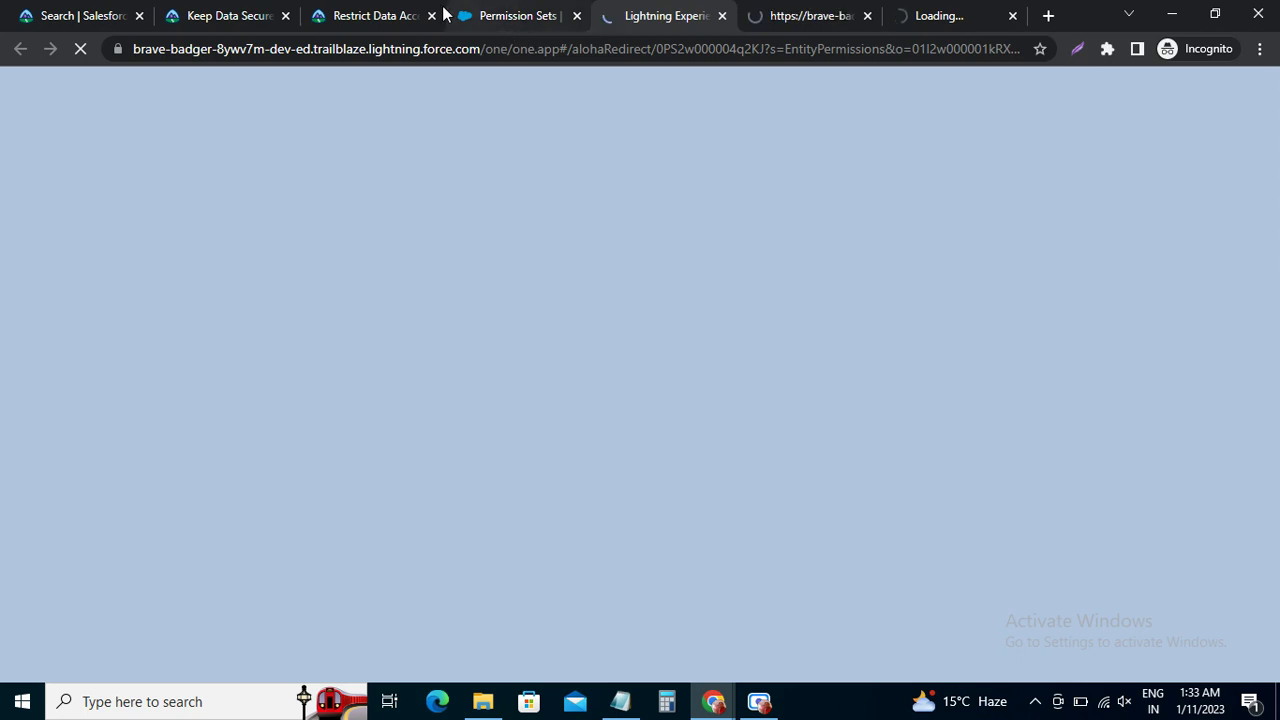
click(390, 16)
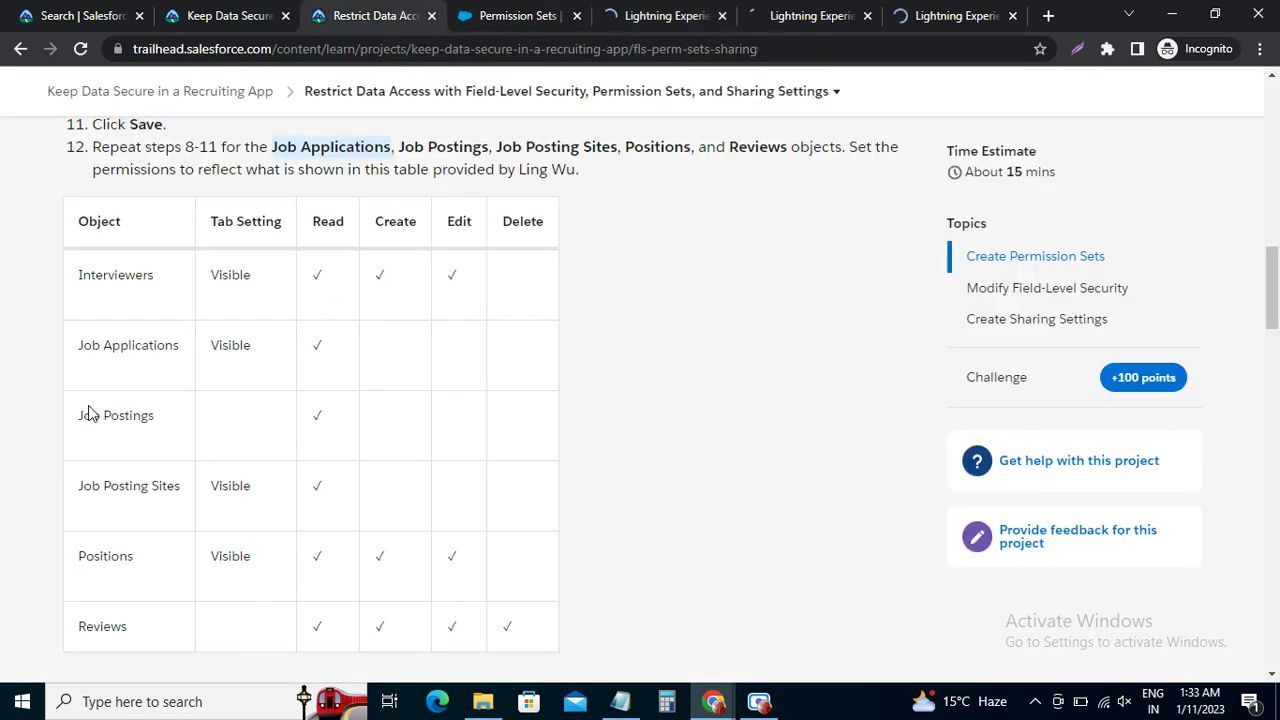
click(318, 346)
double_click(318, 346)
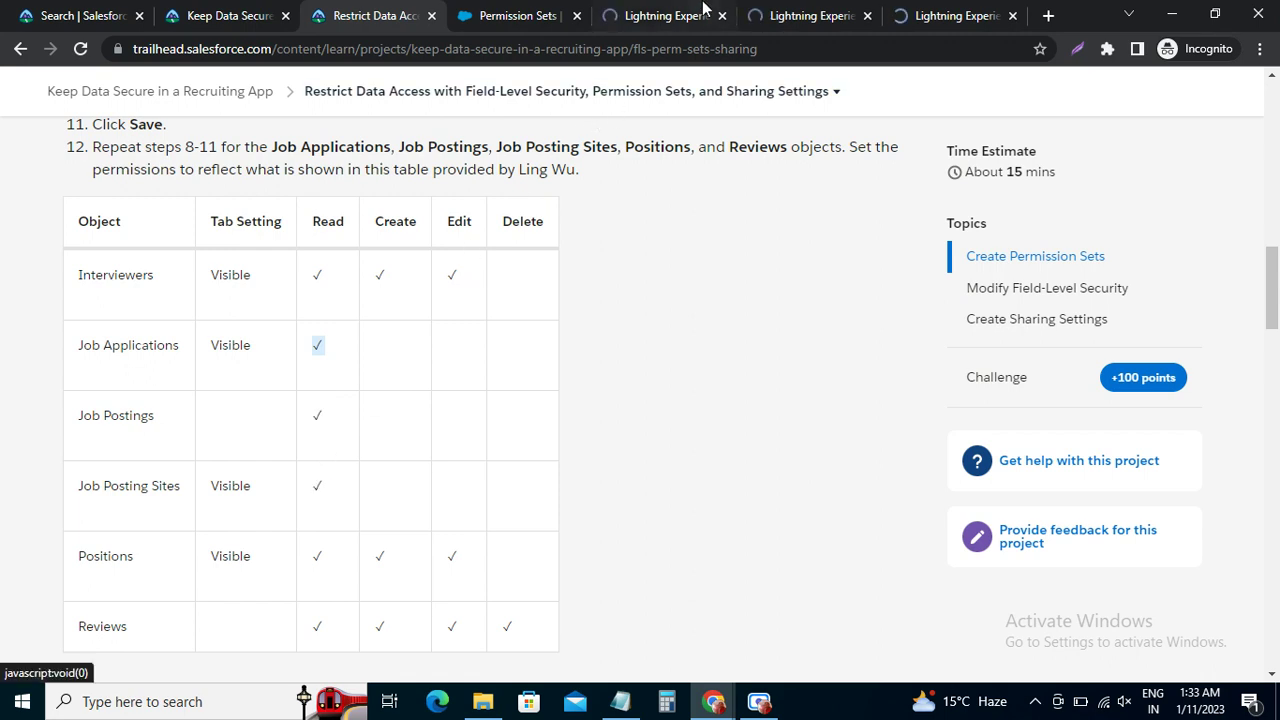
click(643, 16)
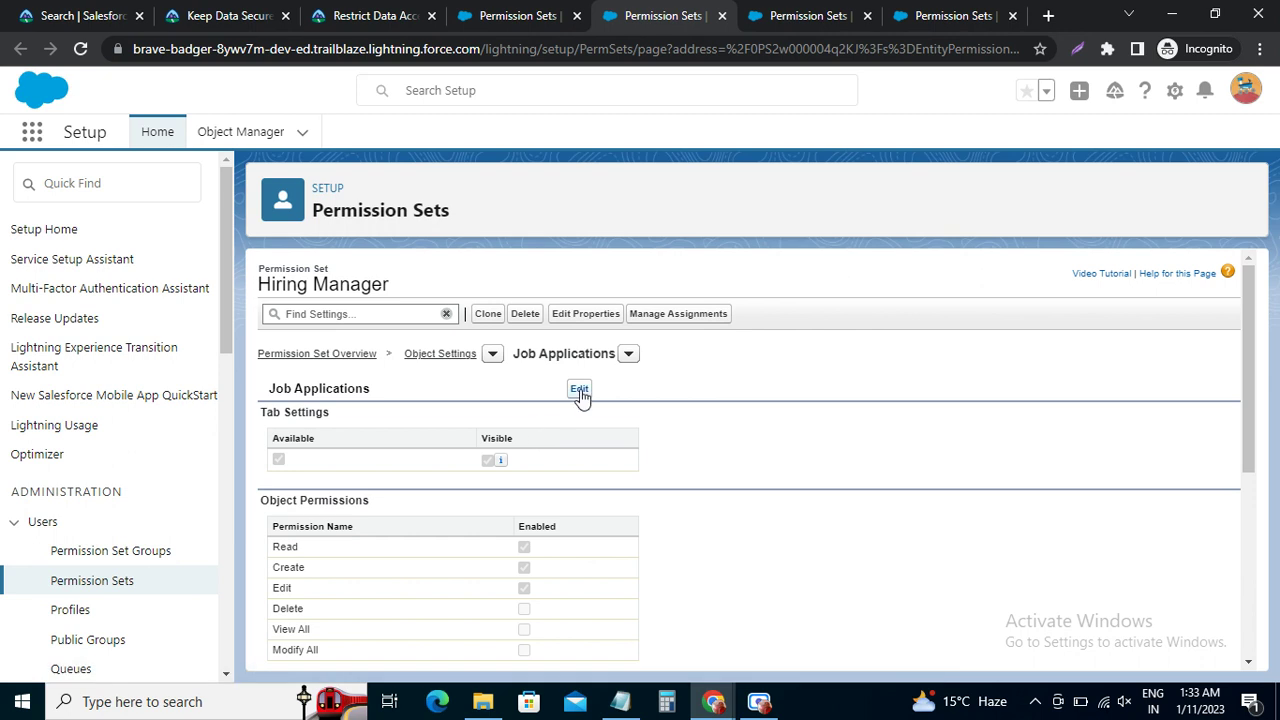
click(580, 395)
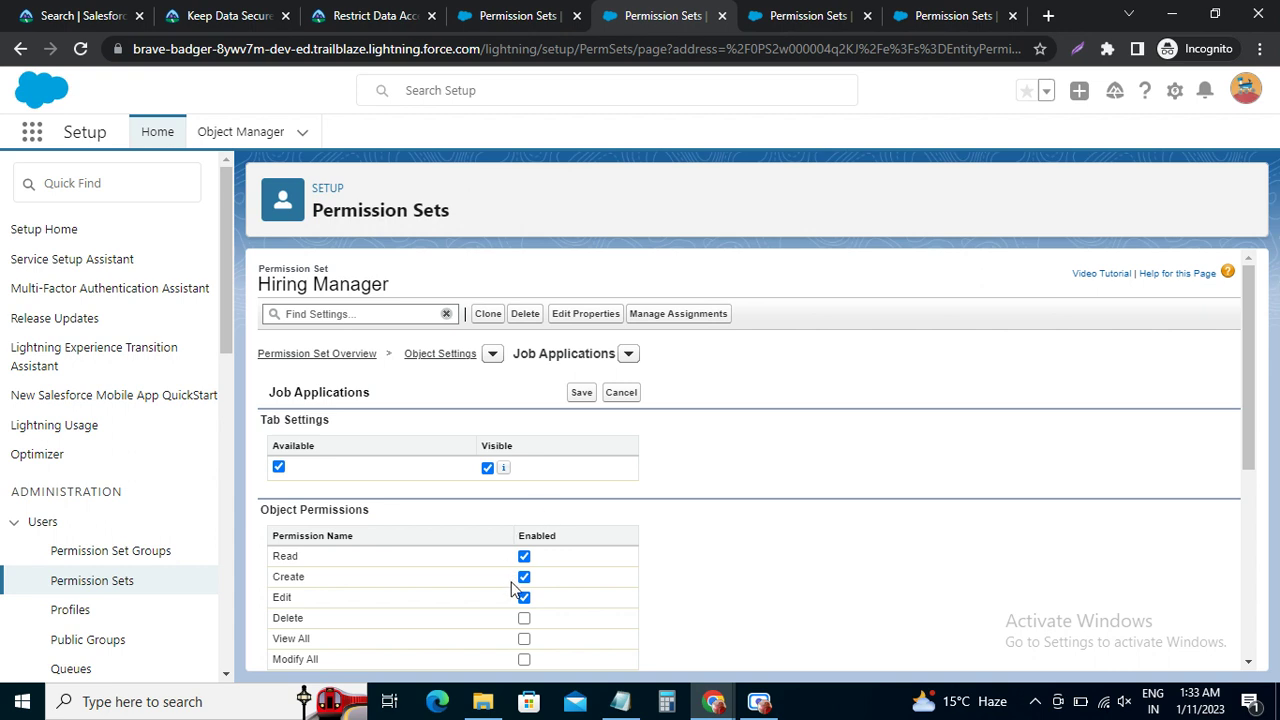
click(524, 577)
click(524, 597)
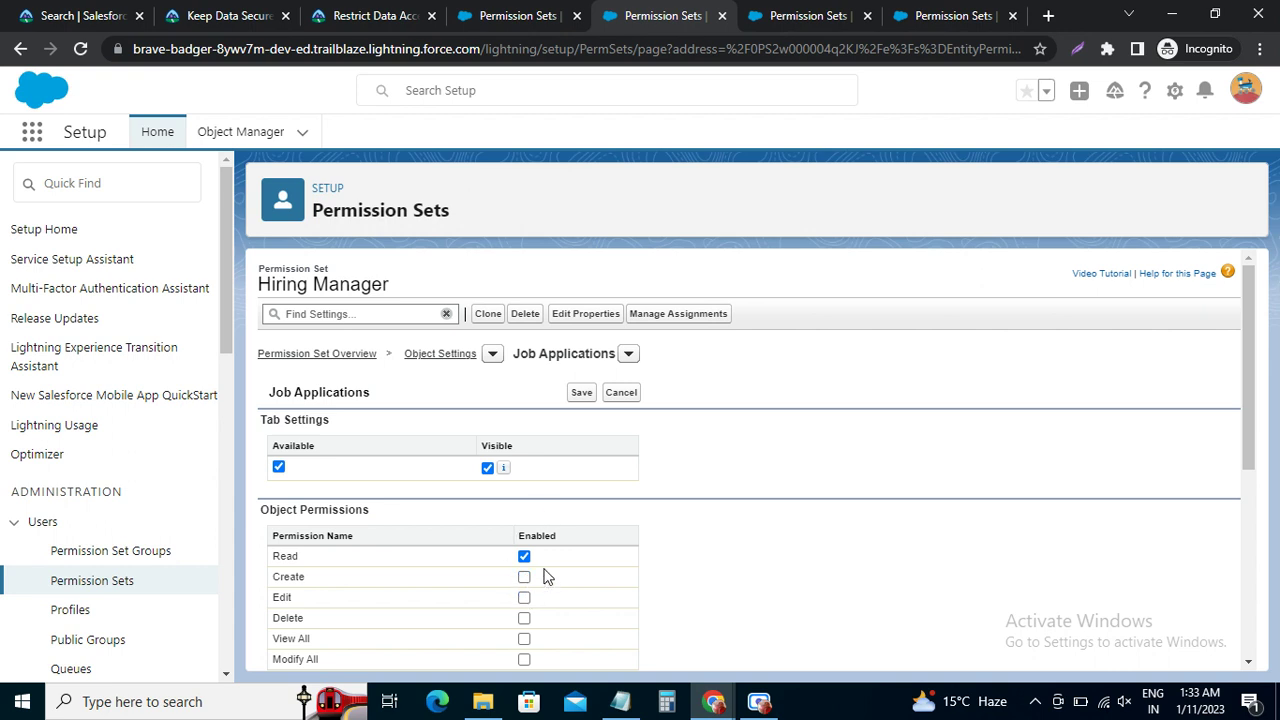
click(581, 394)
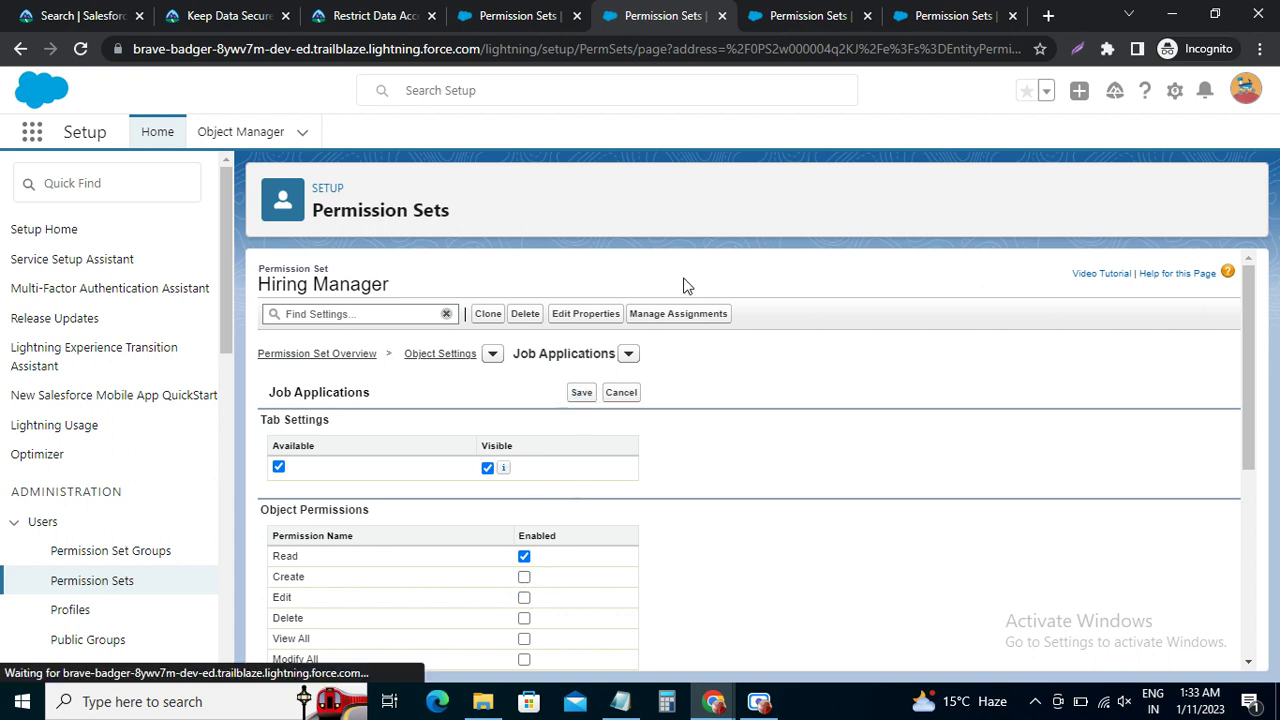
Step: Disable Create and Edit for the Job Postings object, keeping only Read, and save its settings
click(795, 17)
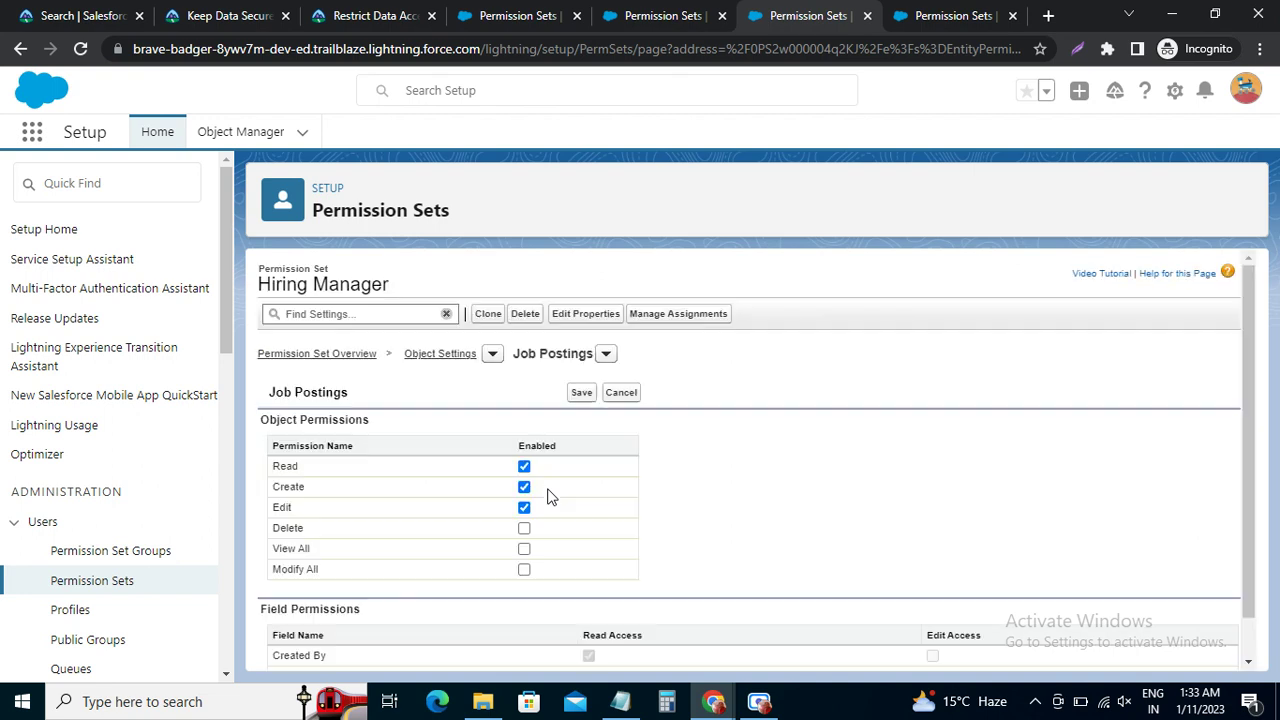
click(524, 508)
click(524, 508)
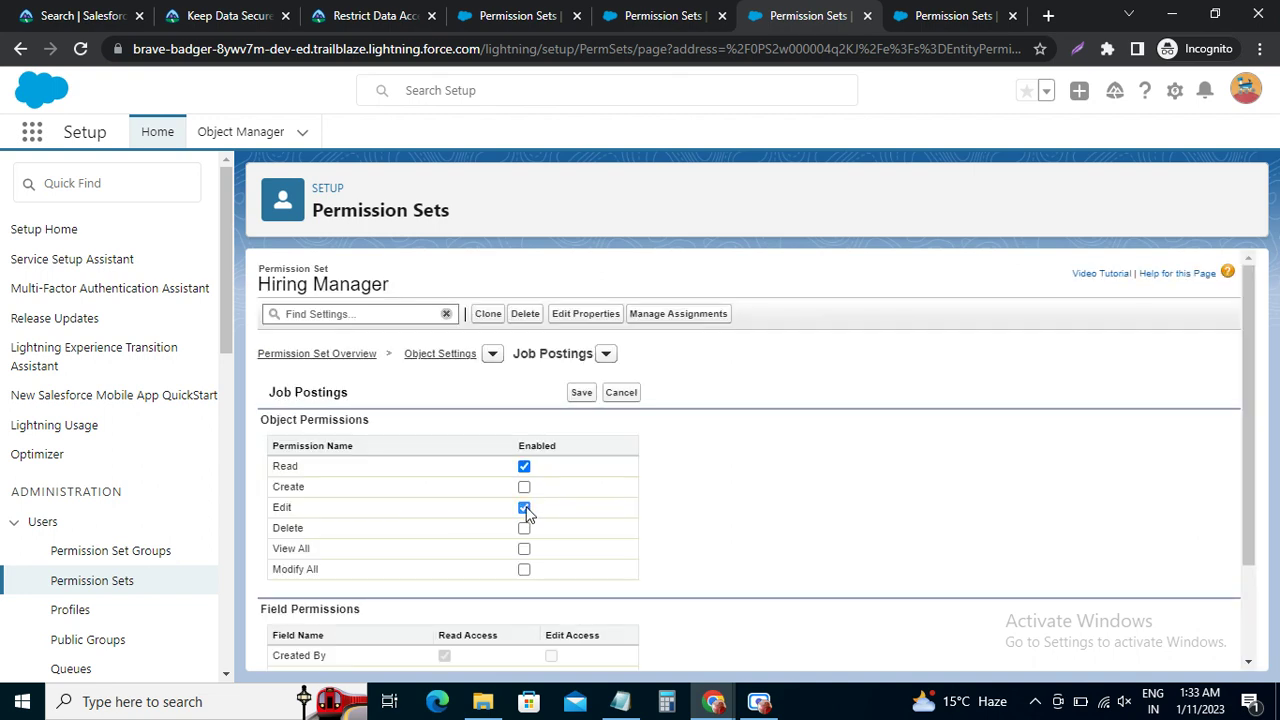
click(583, 393)
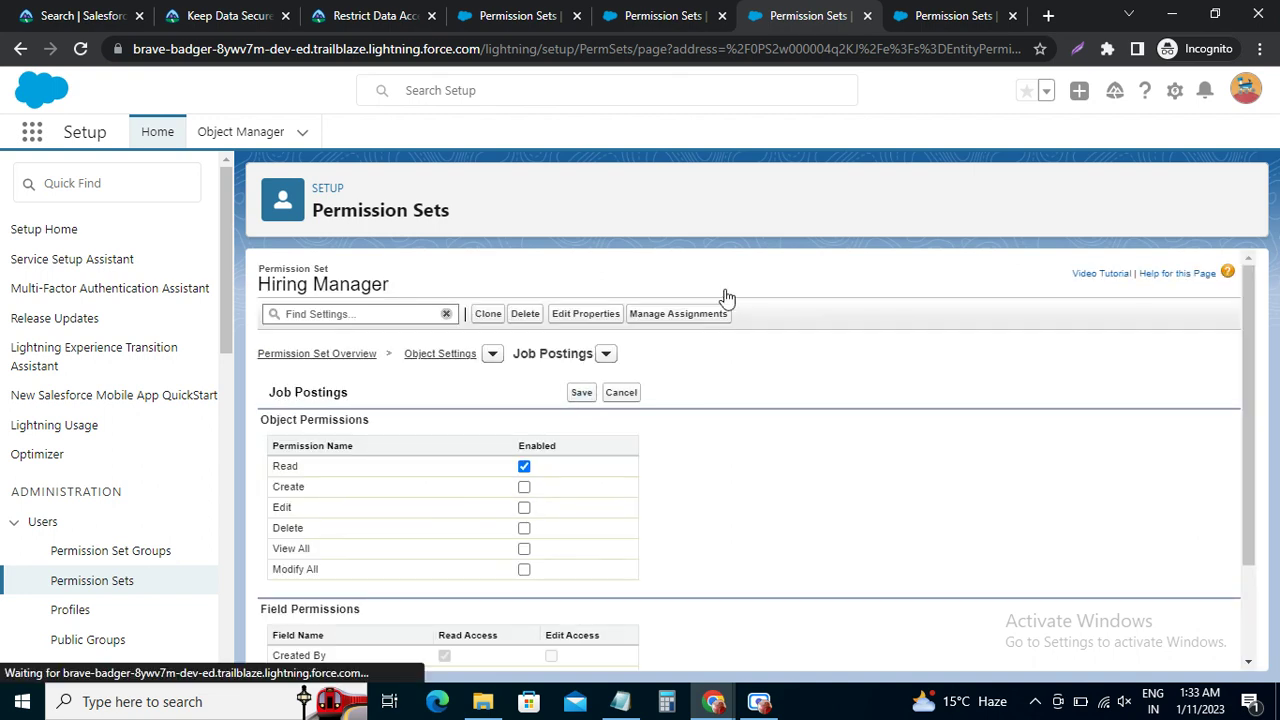
Step: Disable Create and Edit for the Job Posting Sites object, keeping only Read, and save its settings
click(937, 24)
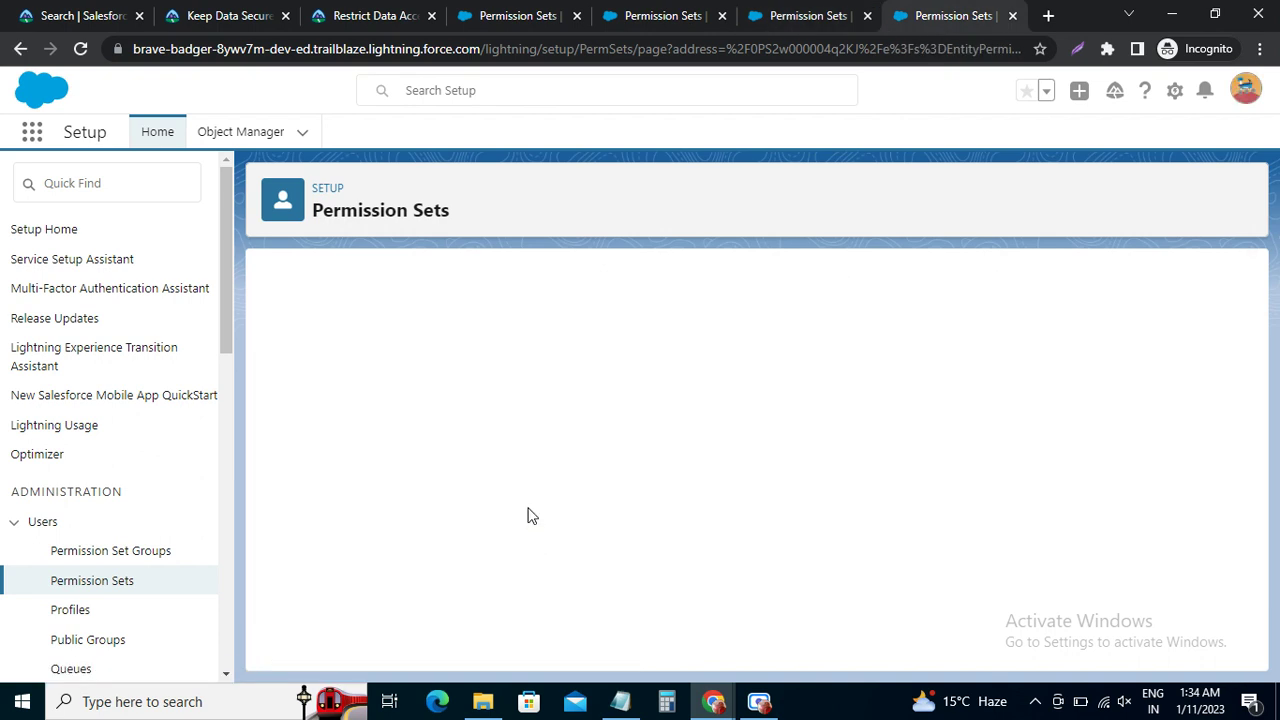
click(524, 577)
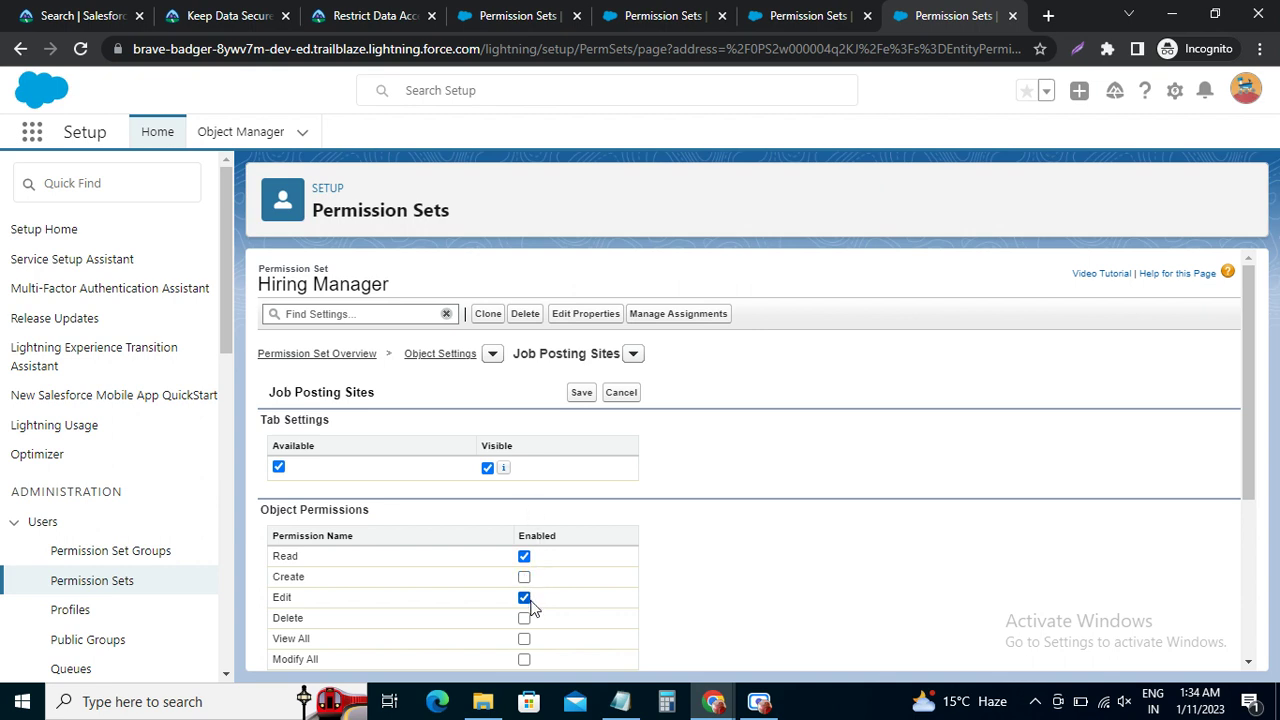
click(524, 598)
click(583, 395)
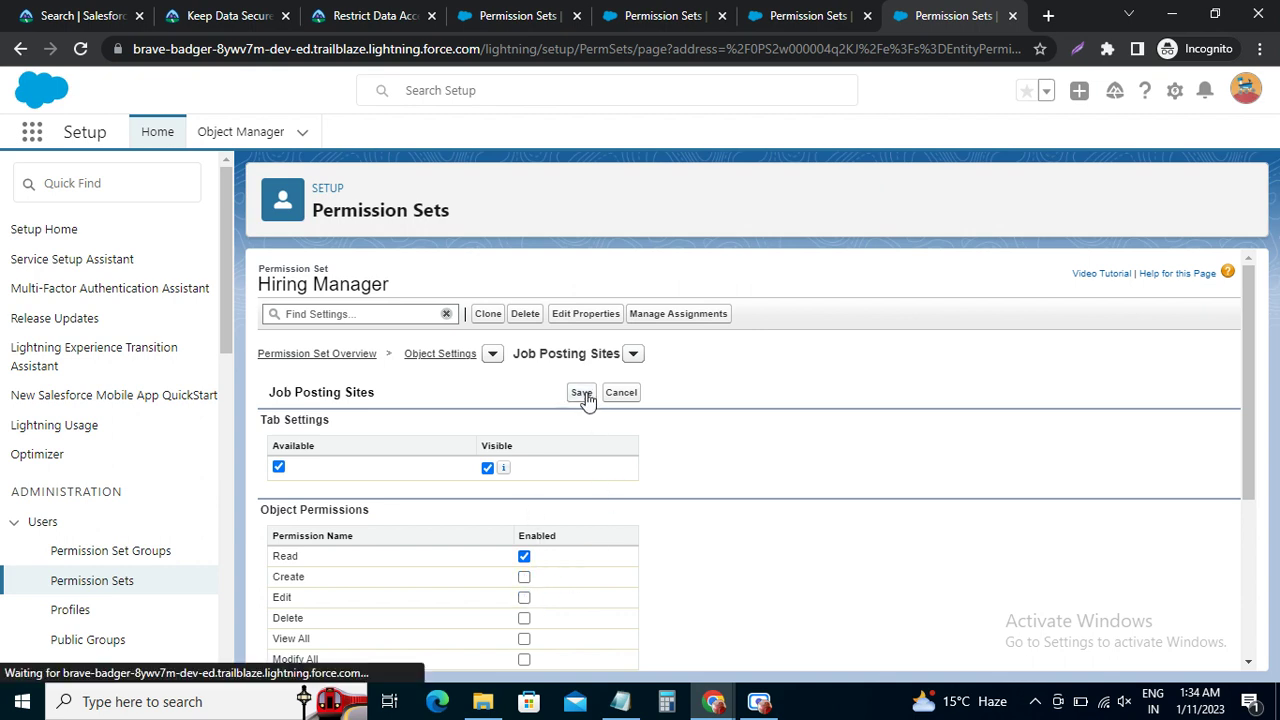
click(518, 15)
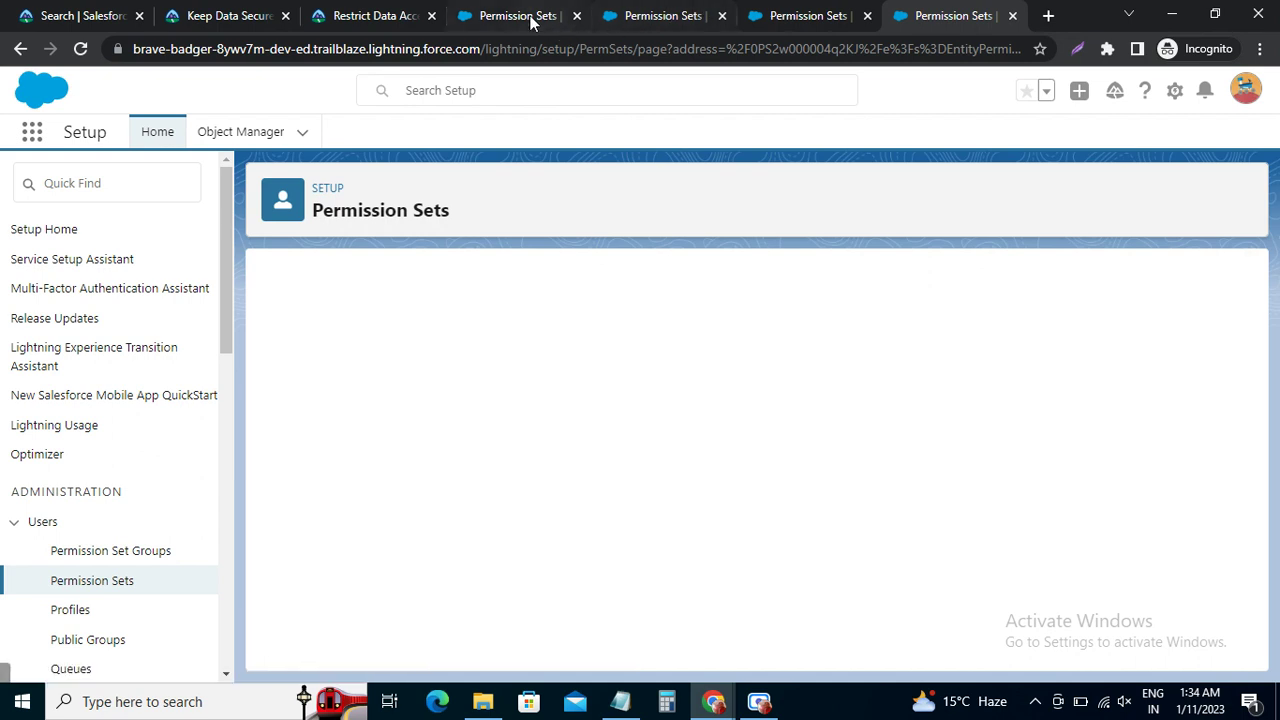
Step: Check the remaining rows of Trailhead's permissions table and close the Job Applications, Job Postings and Job Posting Sites browser tabs
click(365, 16)
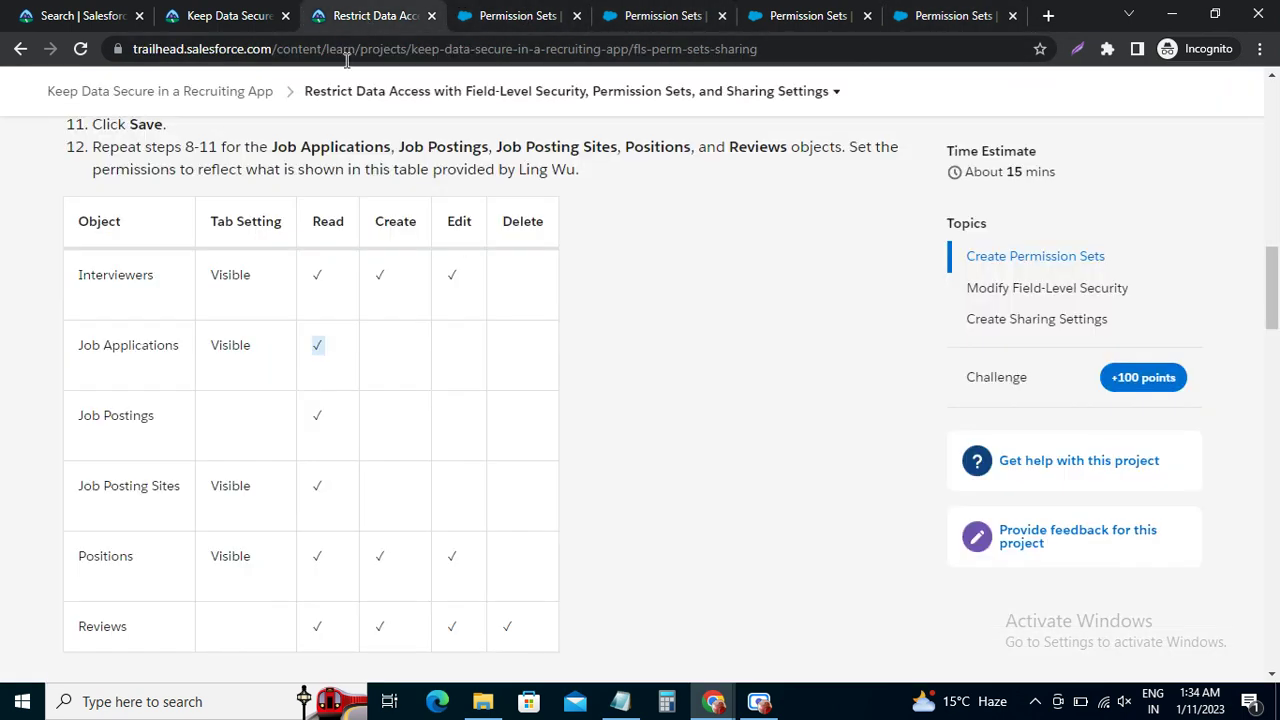
scroll(286, 500, down, 2)
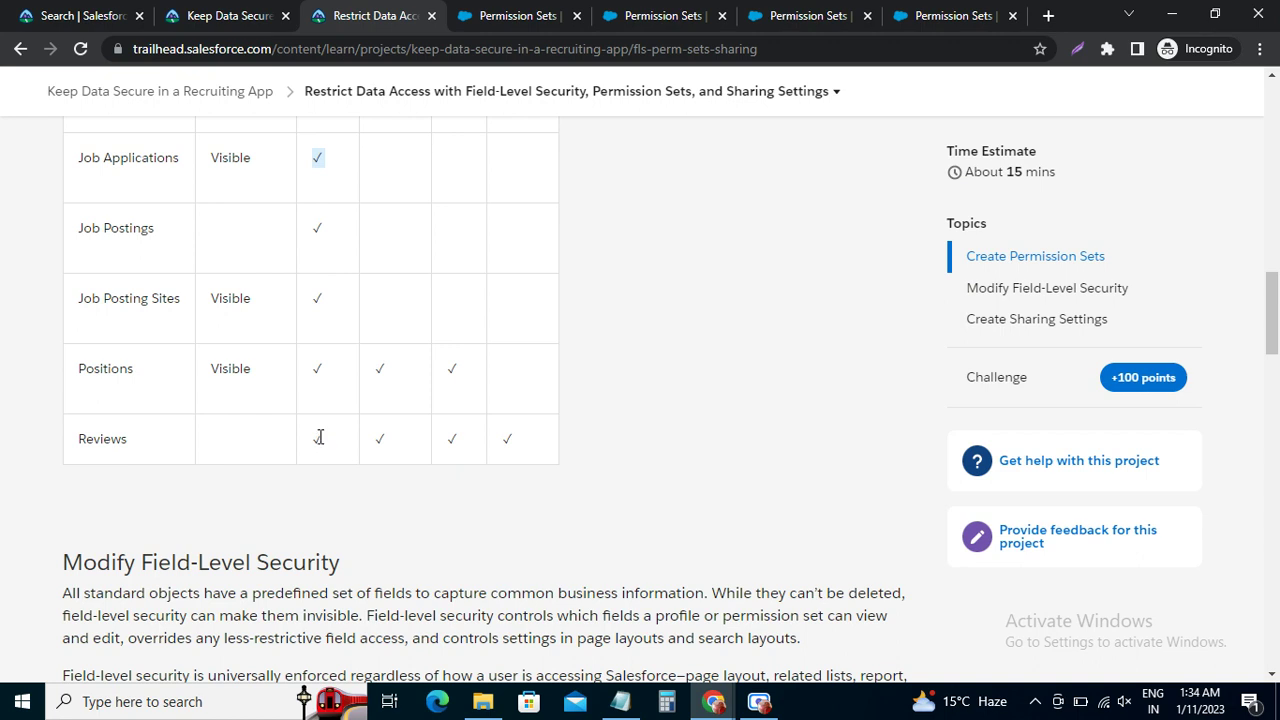
scroll(346, 420, up, 2)
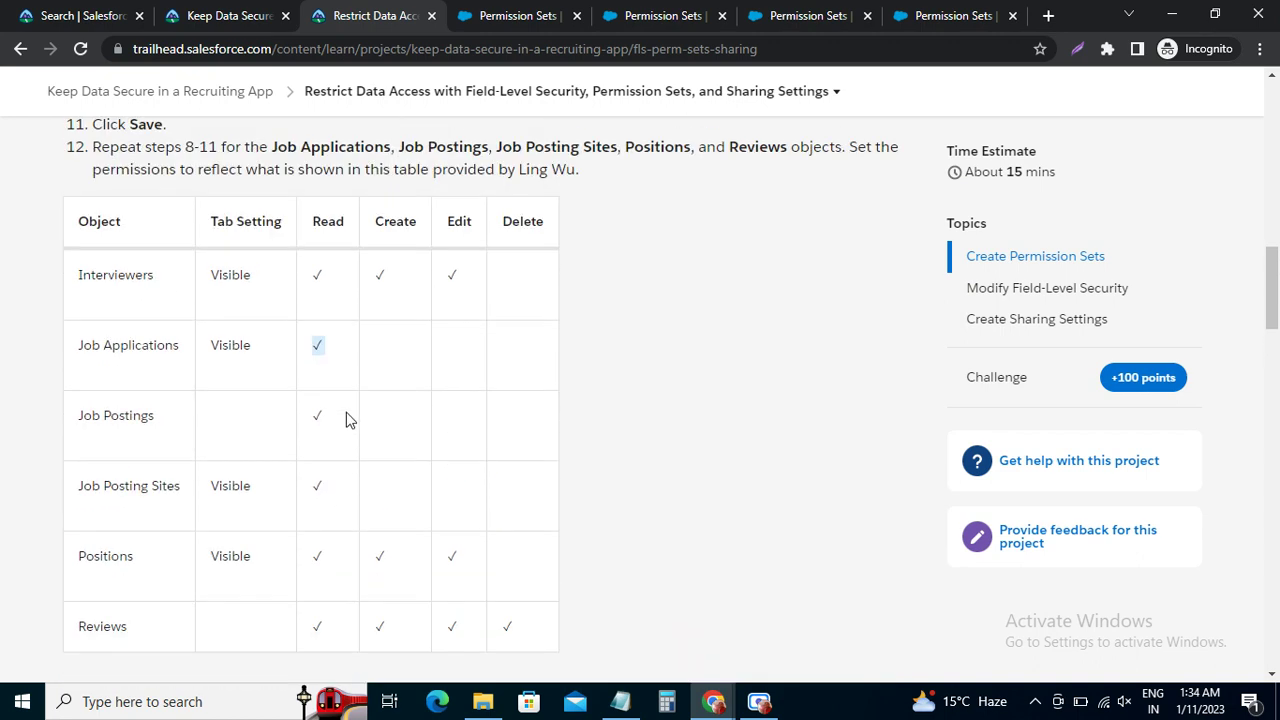
scroll(360, 392, down, 2)
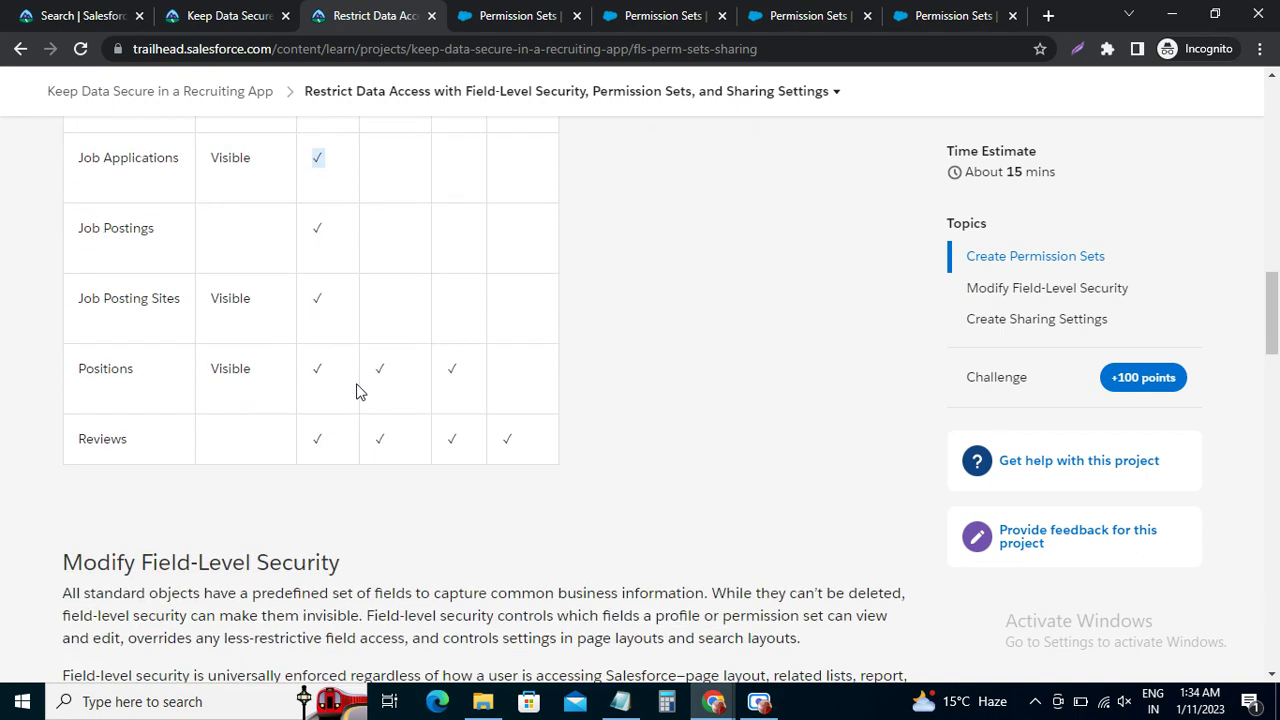
click(640, 16)
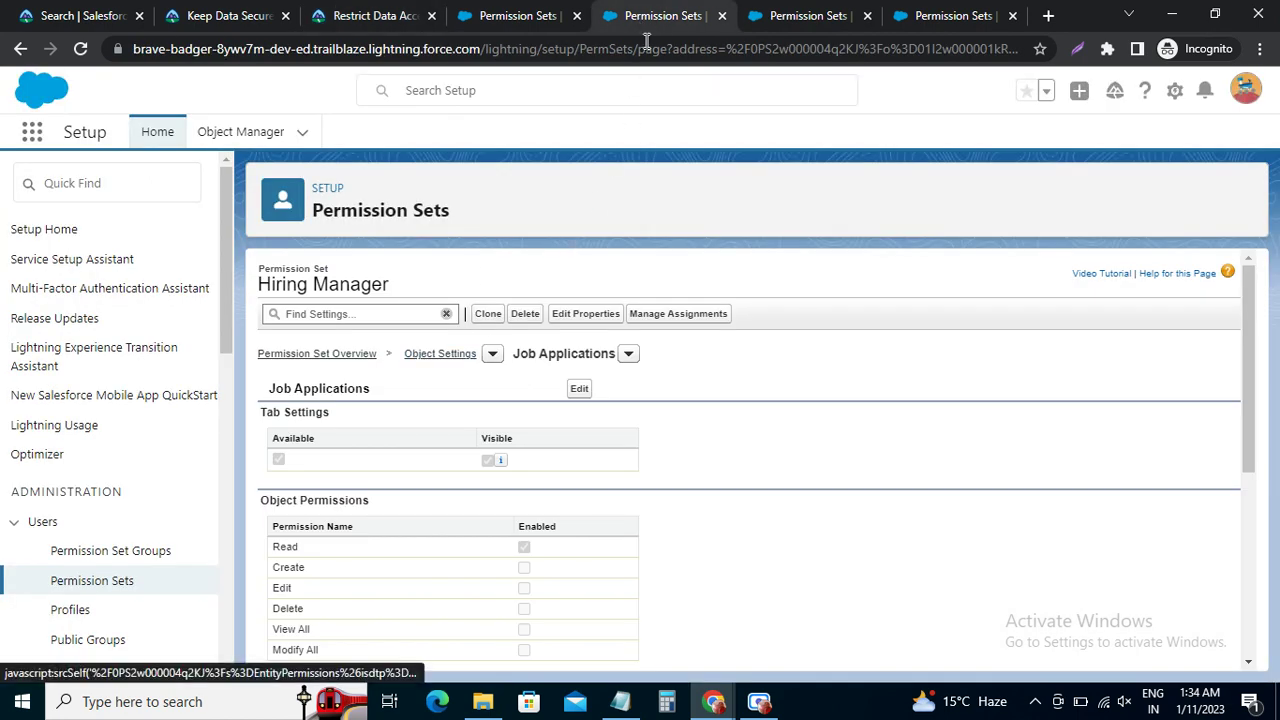
click(723, 16)
click(723, 16)
click(723, 16)
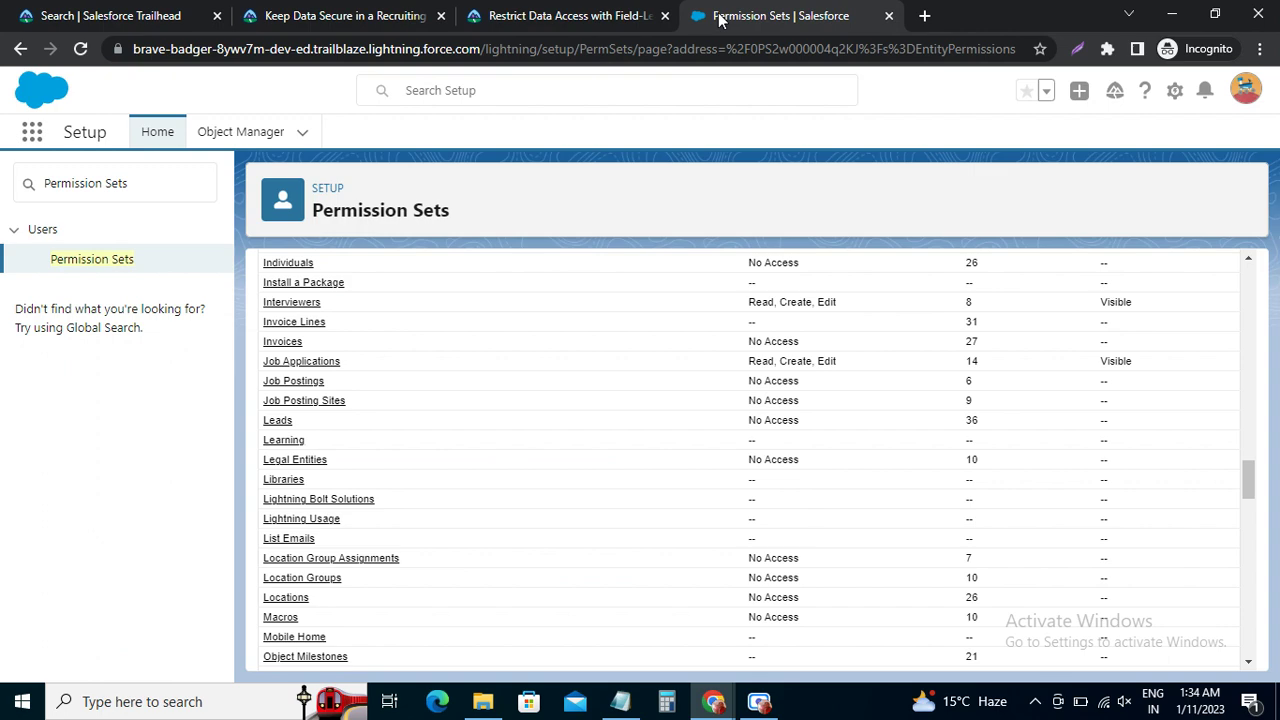
Step: Open Reviews from the Hiring Manager object list, enable Delete alongside Read, Create and Edit, and save its settings
click(612, 16)
scroll(300, 390, down, 5)
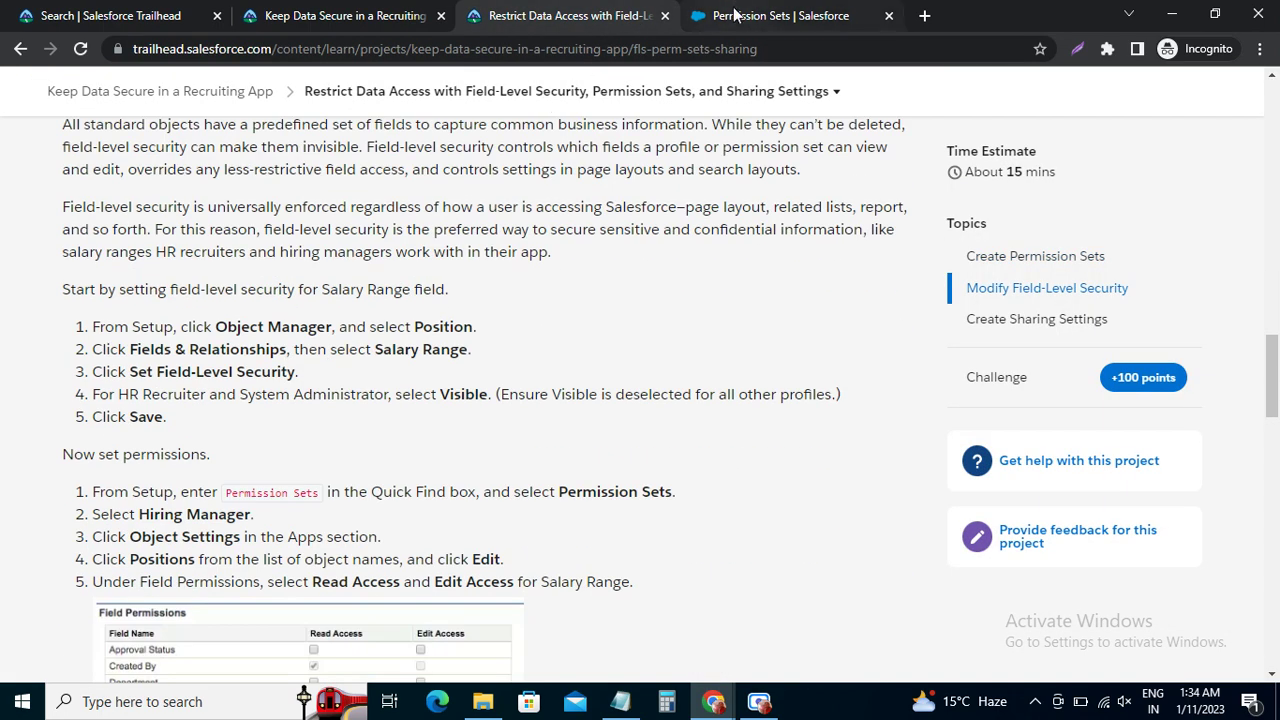
click(735, 15)
scroll(305, 365, down, 10)
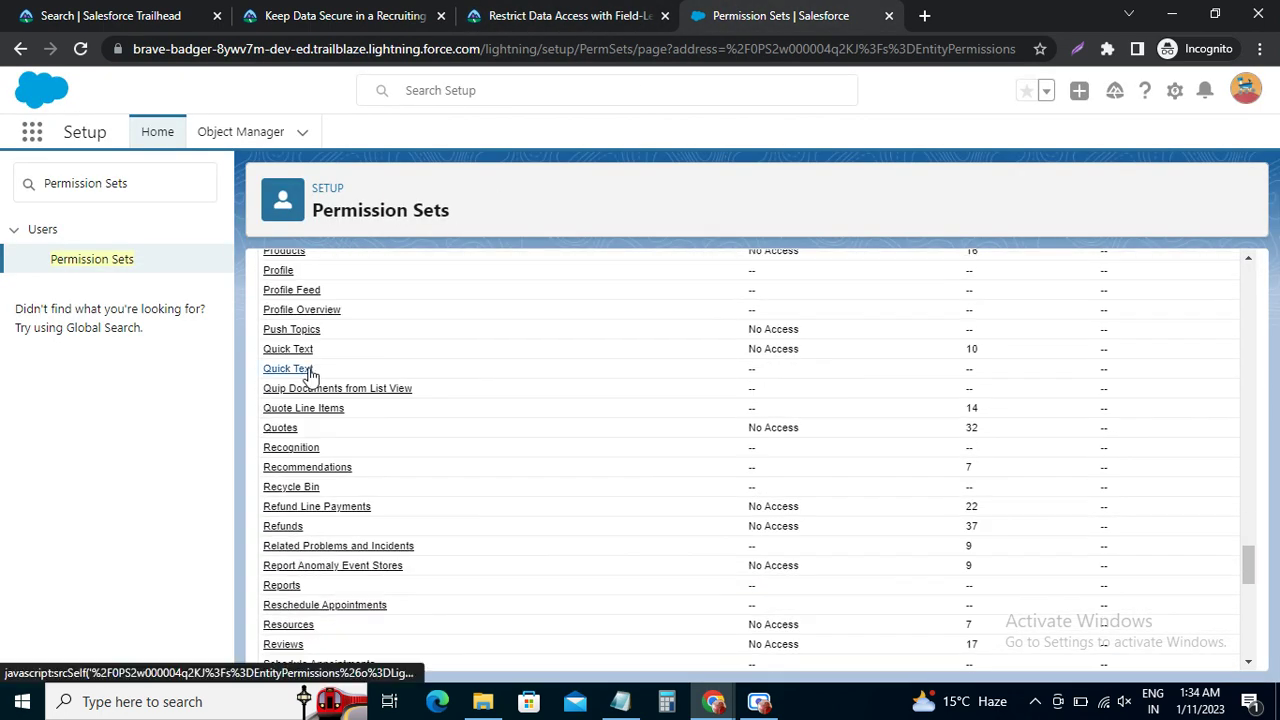
click(283, 645)
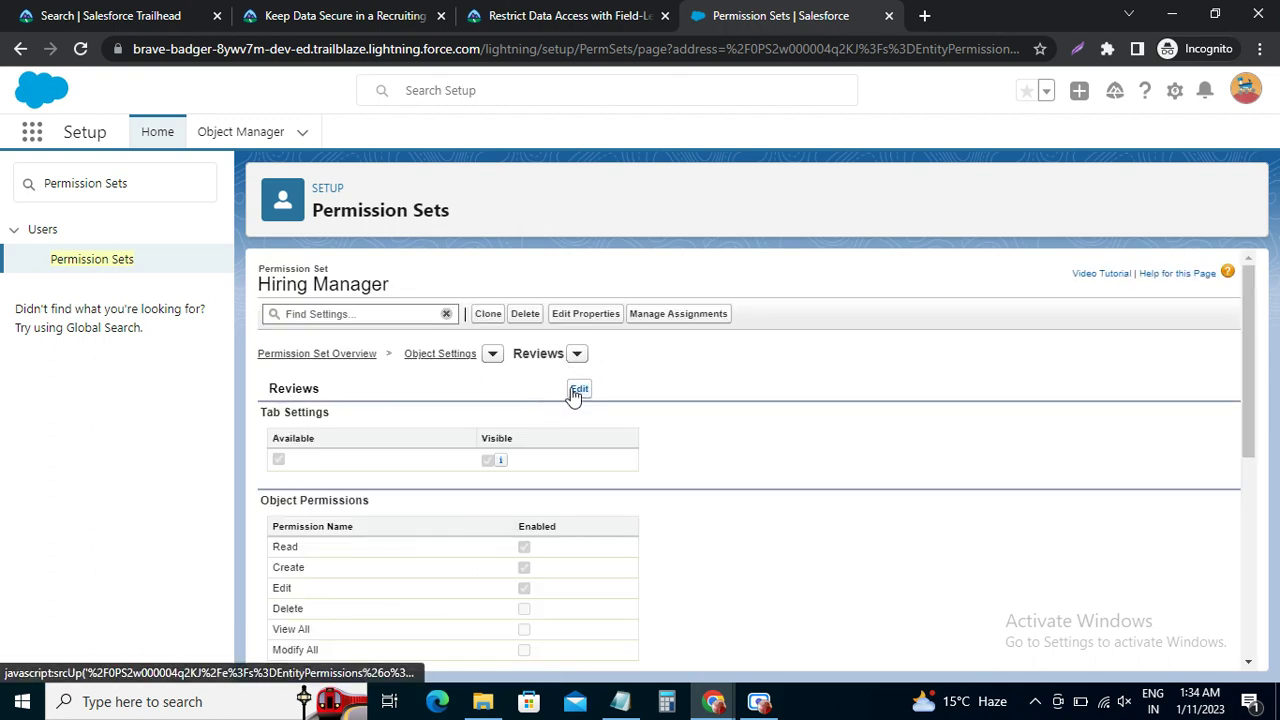
click(576, 394)
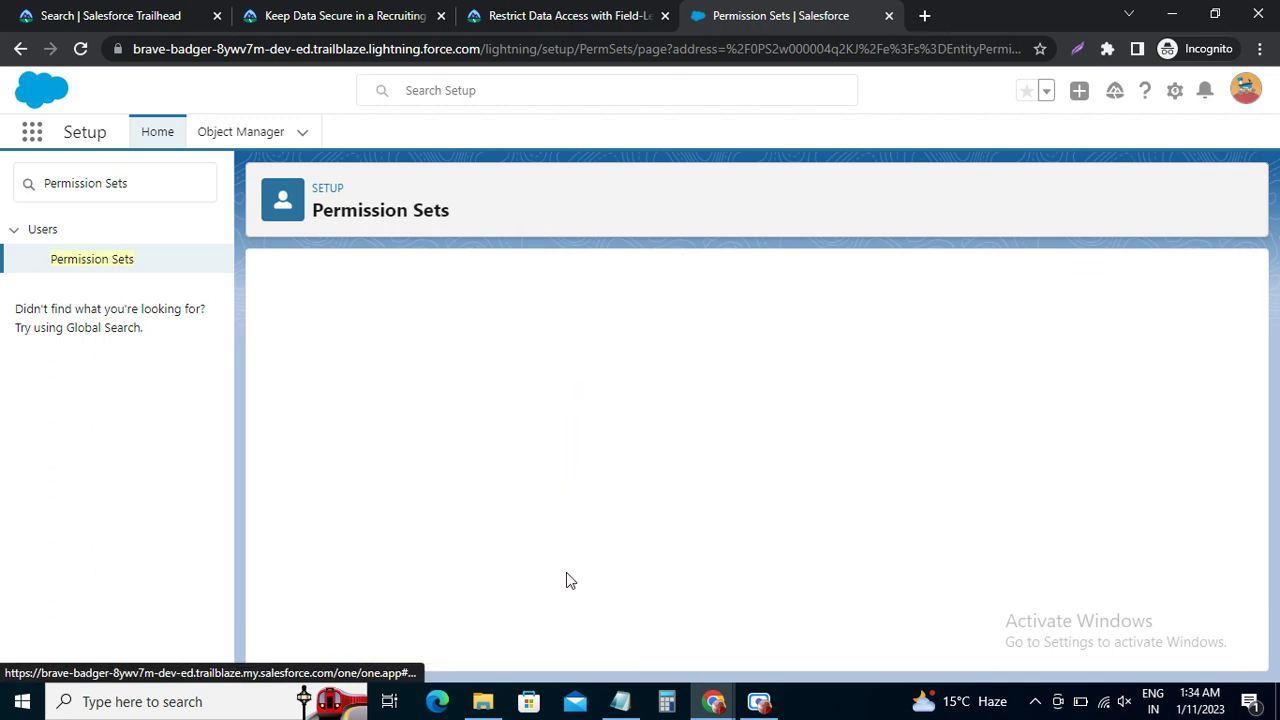
scroll(545, 557, down, 2)
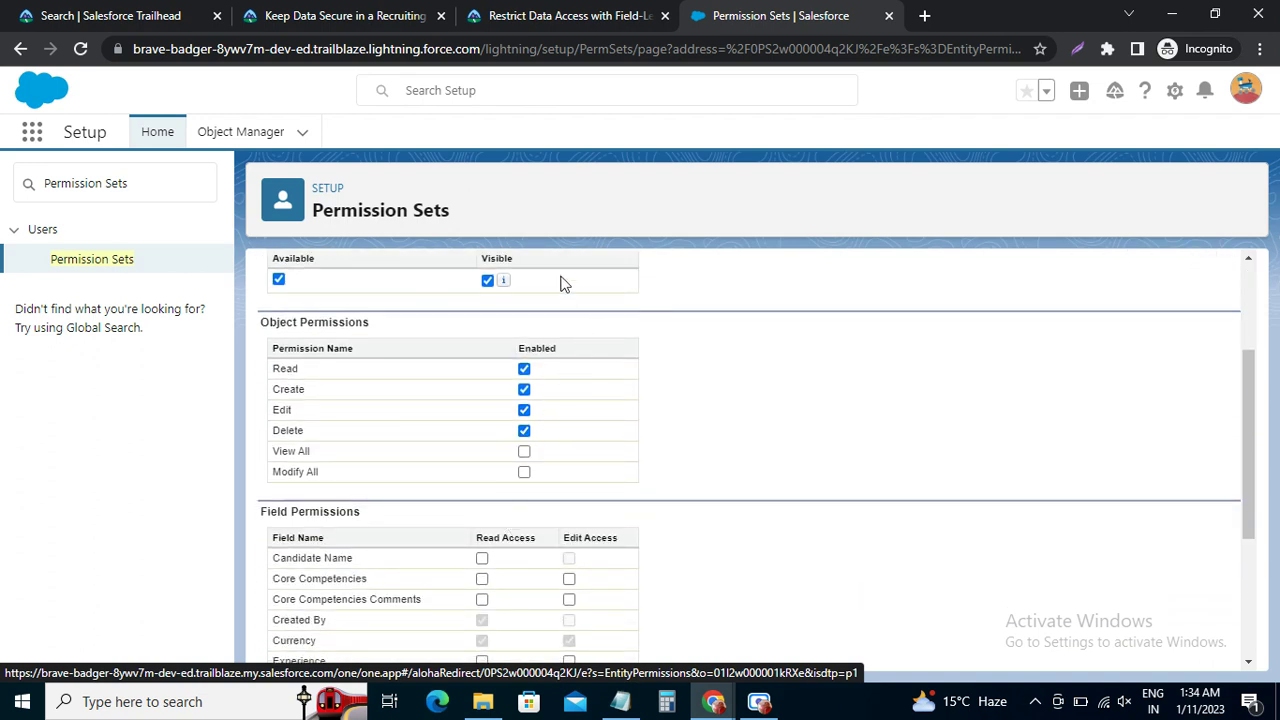
scroll(507, 285, up, 2)
click(580, 393)
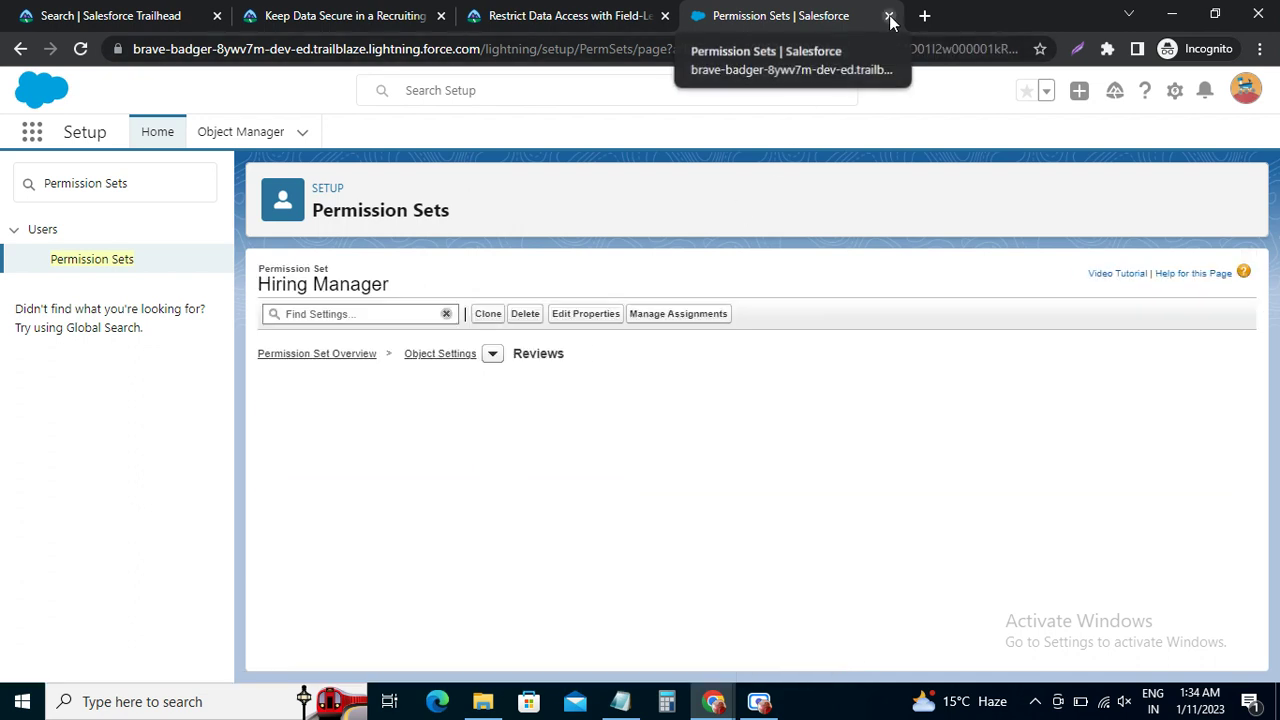
Step: Read Trailhead's Modify Field-Level Security instructions, search Object Manager for "pos" and open the Position object
click(580, 16)
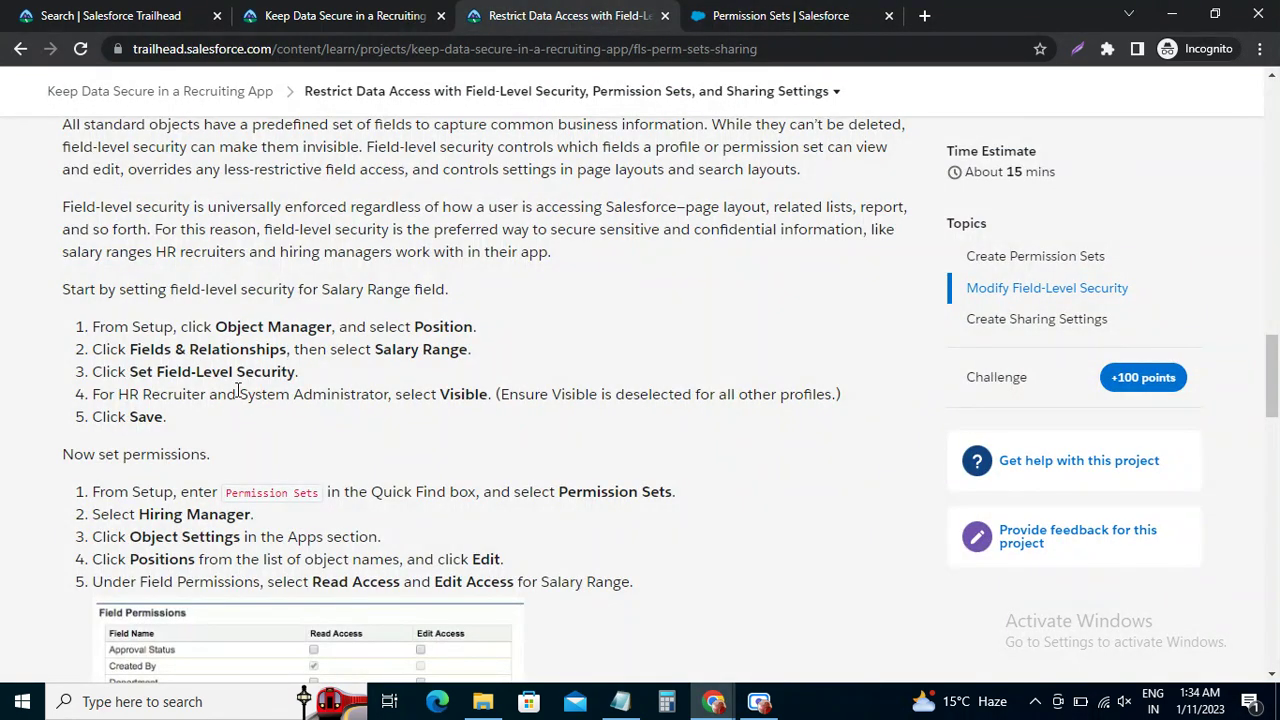
scroll(250, 380, up, 3)
scroll(252, 378, down, 2)
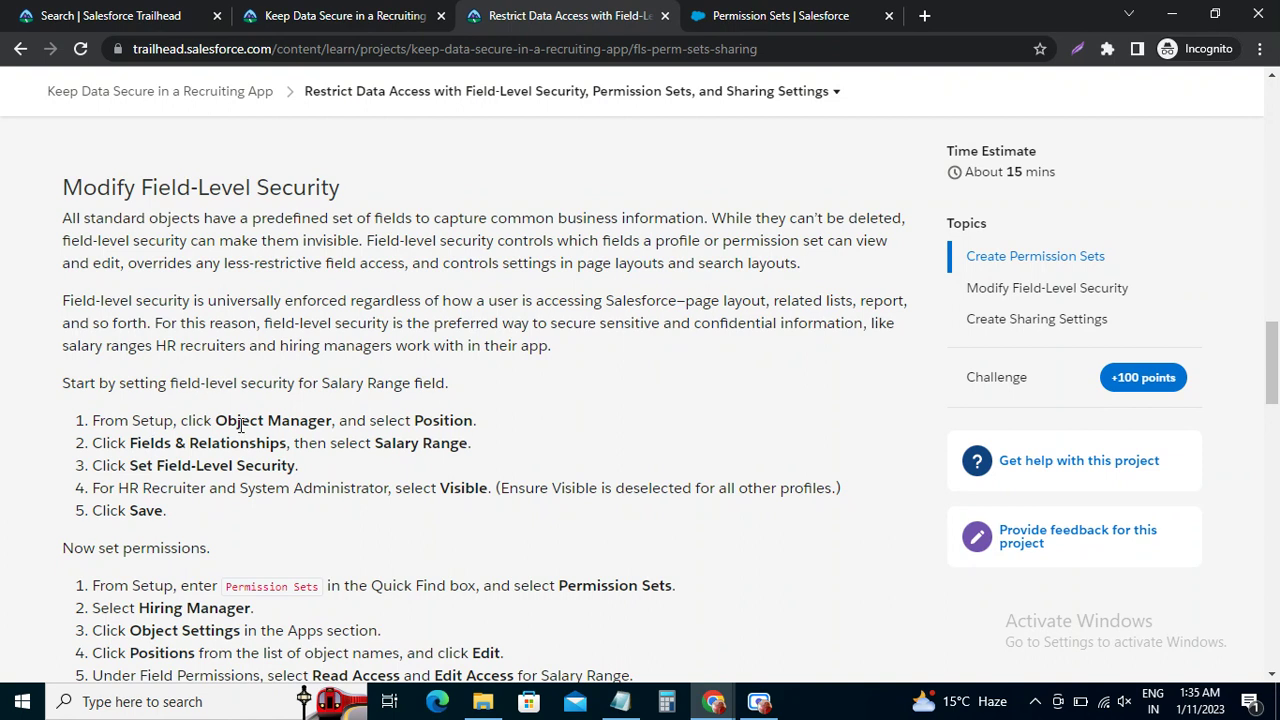
click(777, 15)
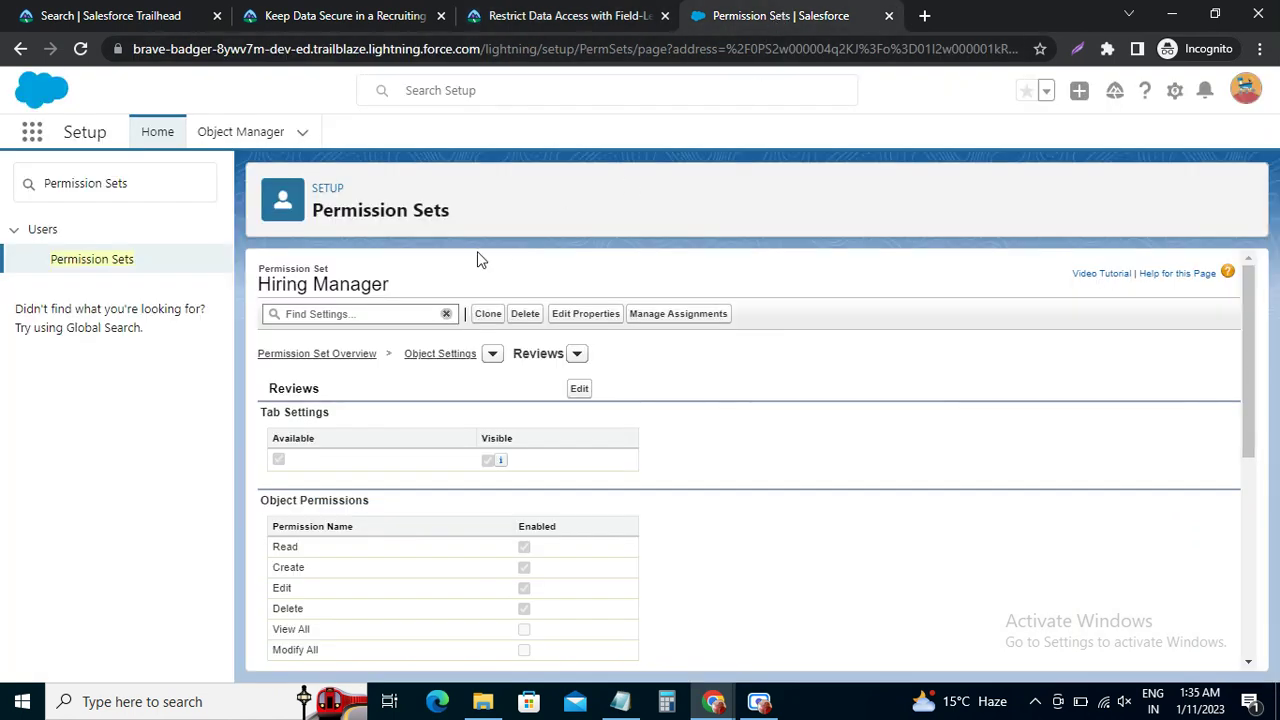
click(250, 134)
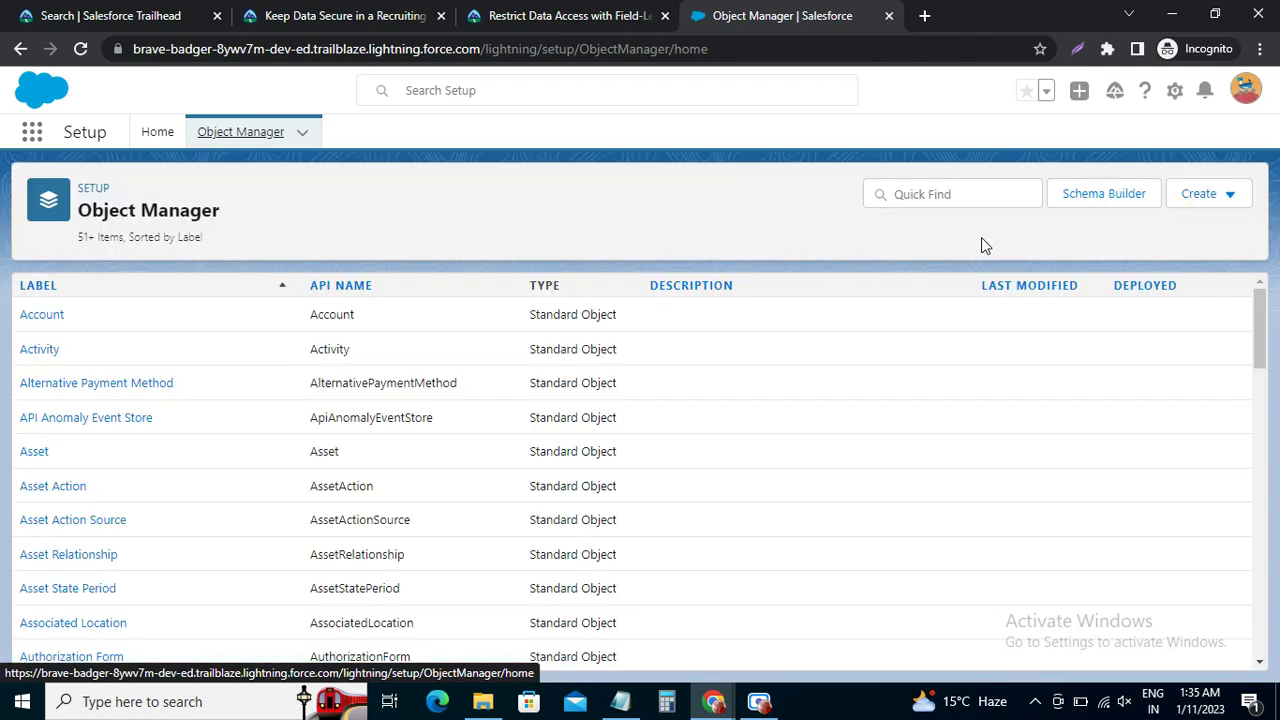
click(962, 199)
text(po)
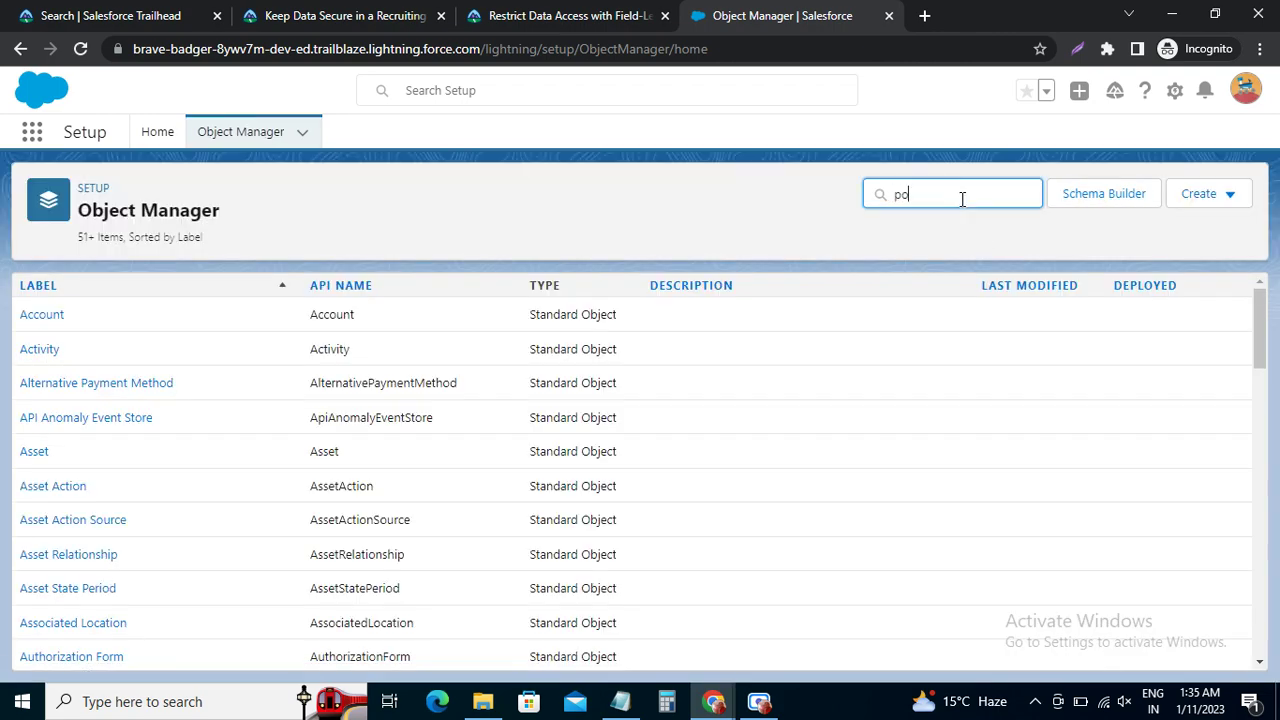
text(s)
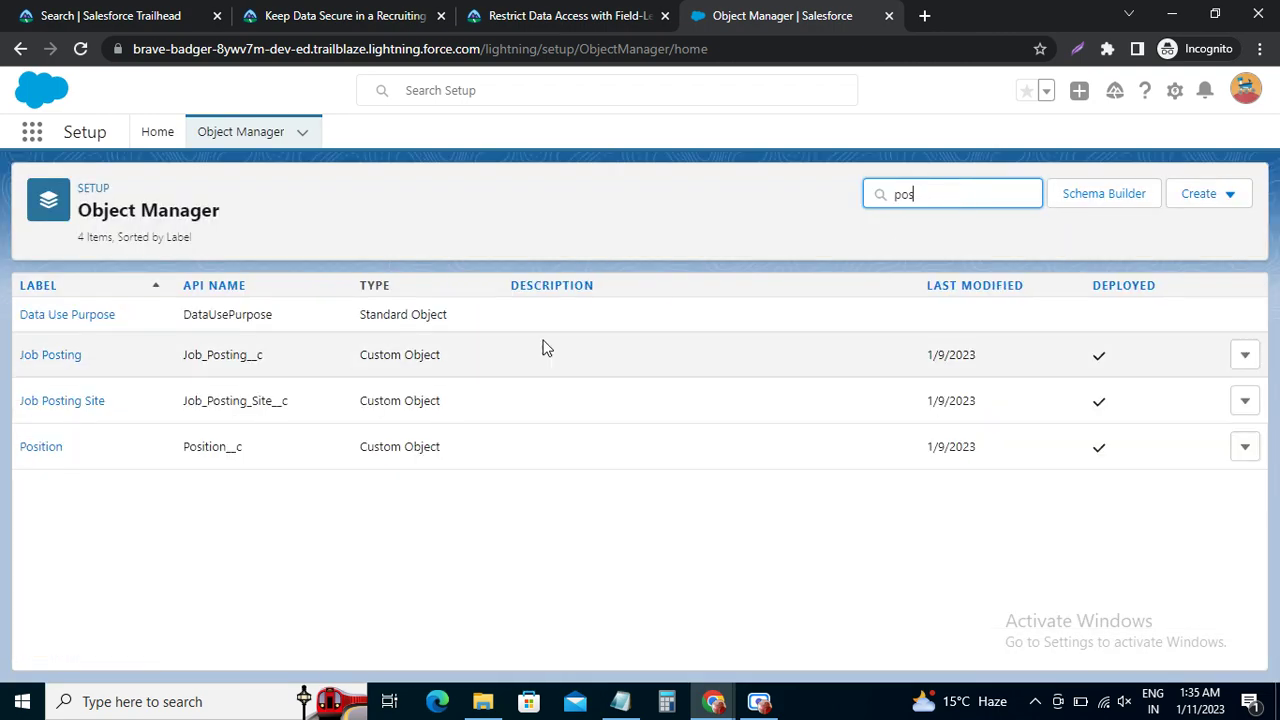
click(25, 447)
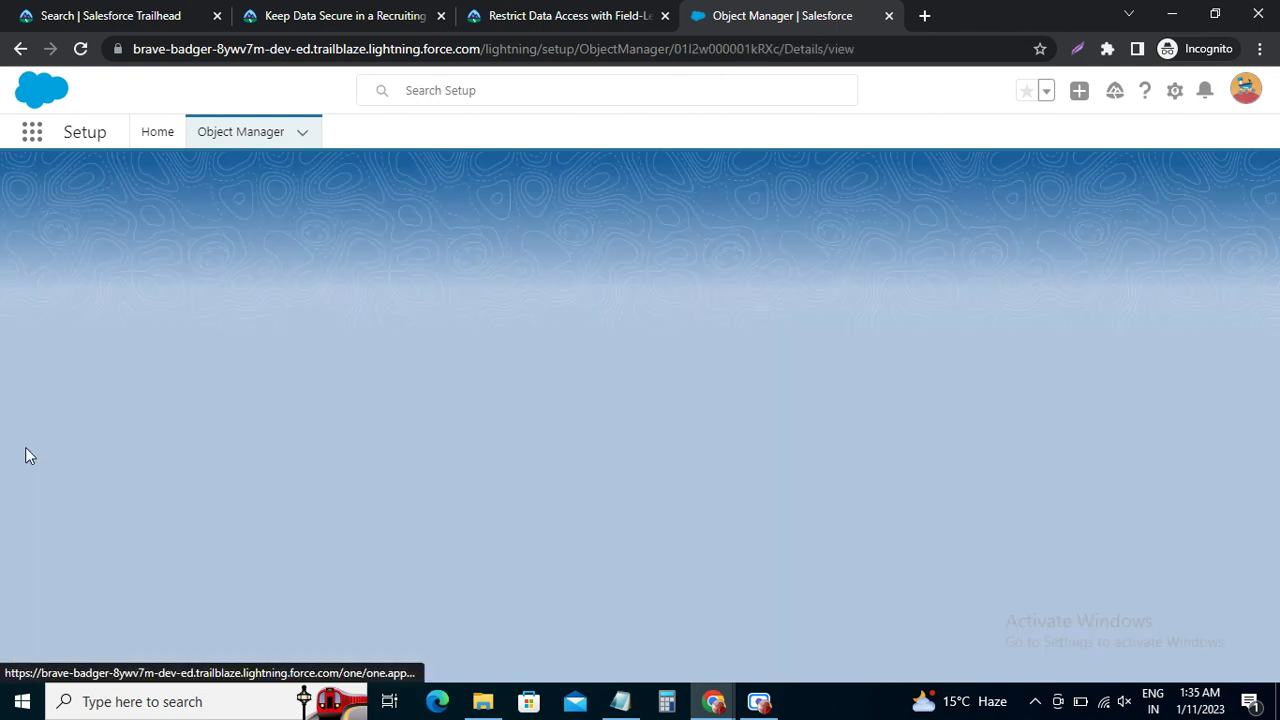
Step: Open the Salary Range field from the Position object's Fields & Relationships, following the Trailhead instructions
click(557, 12)
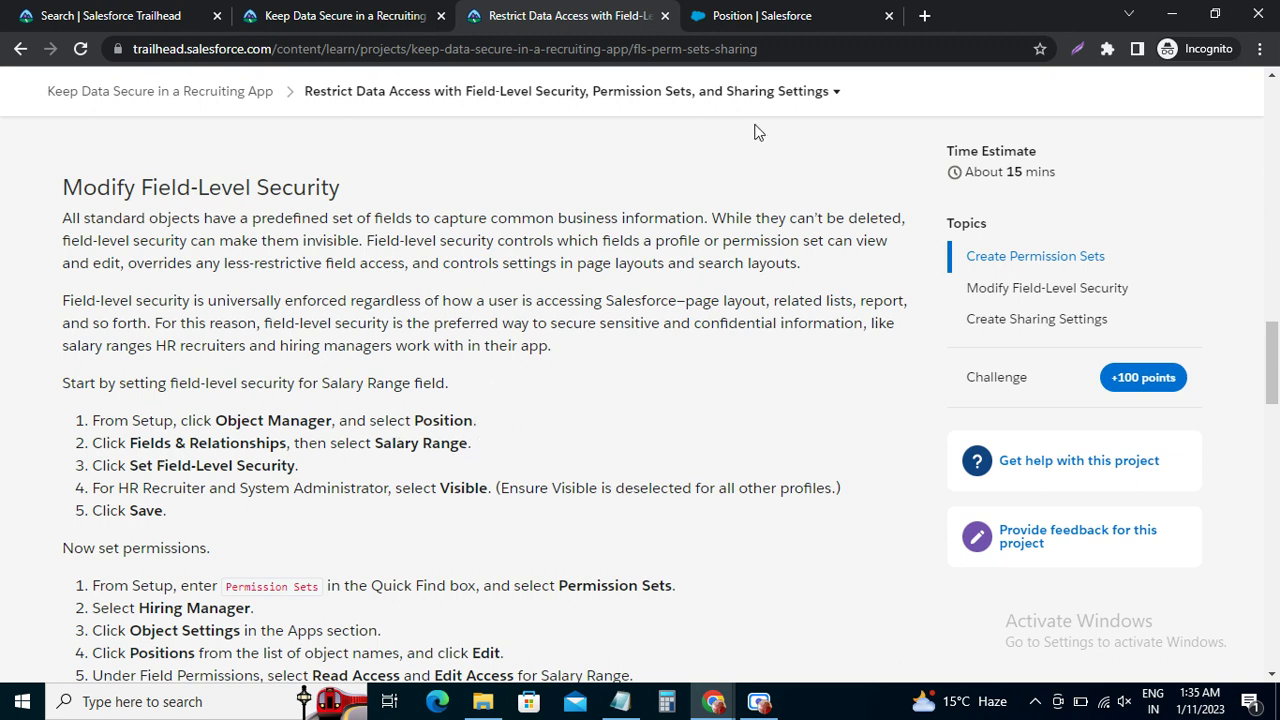
click(778, 16)
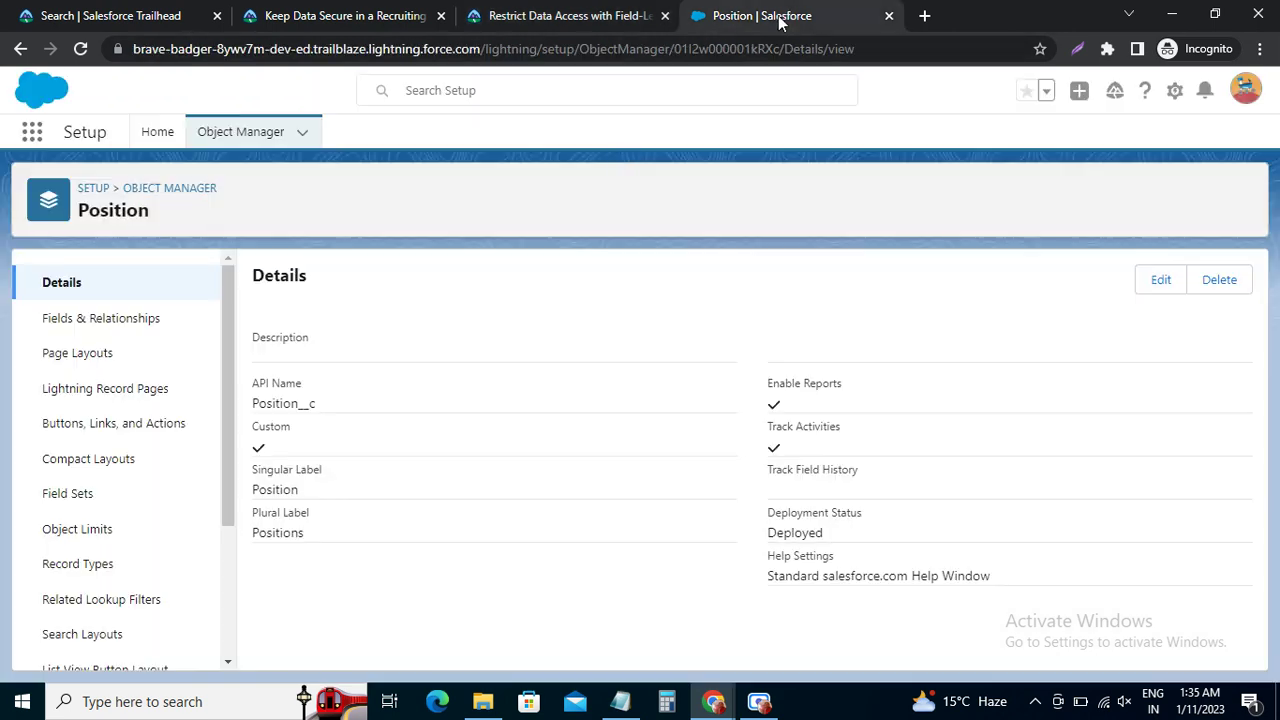
click(127, 324)
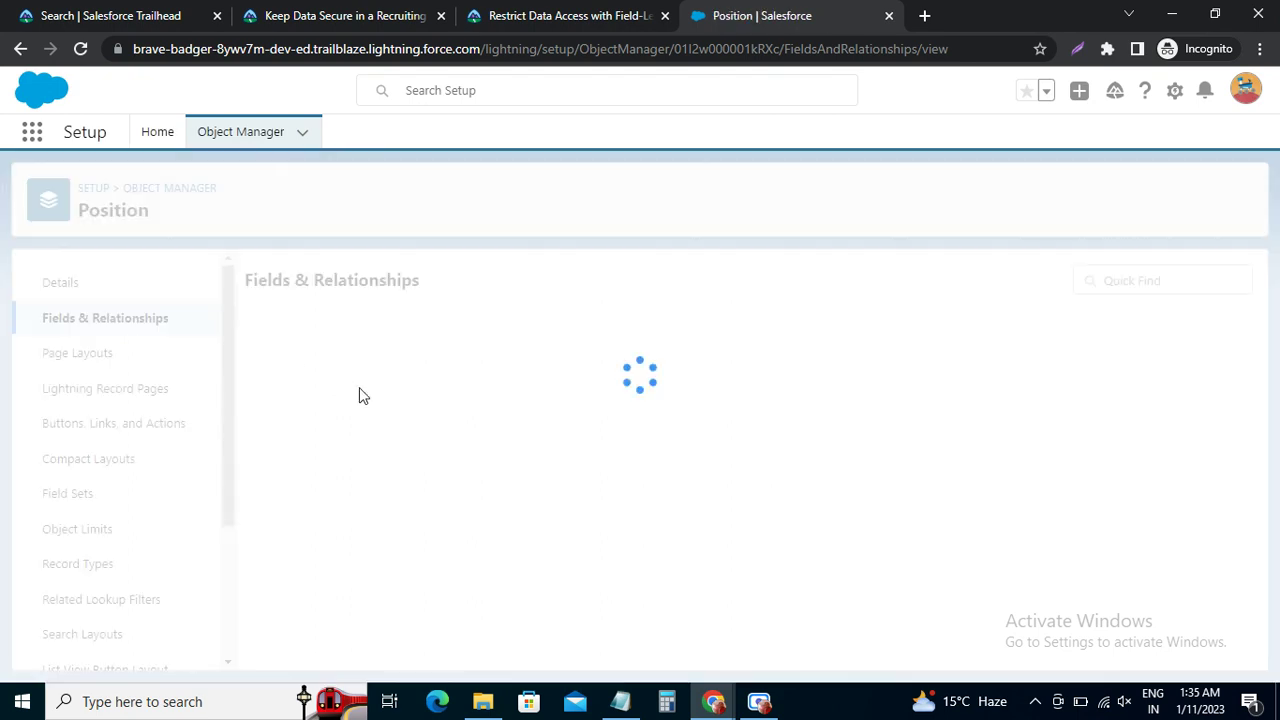
scroll(391, 423, down, 4)
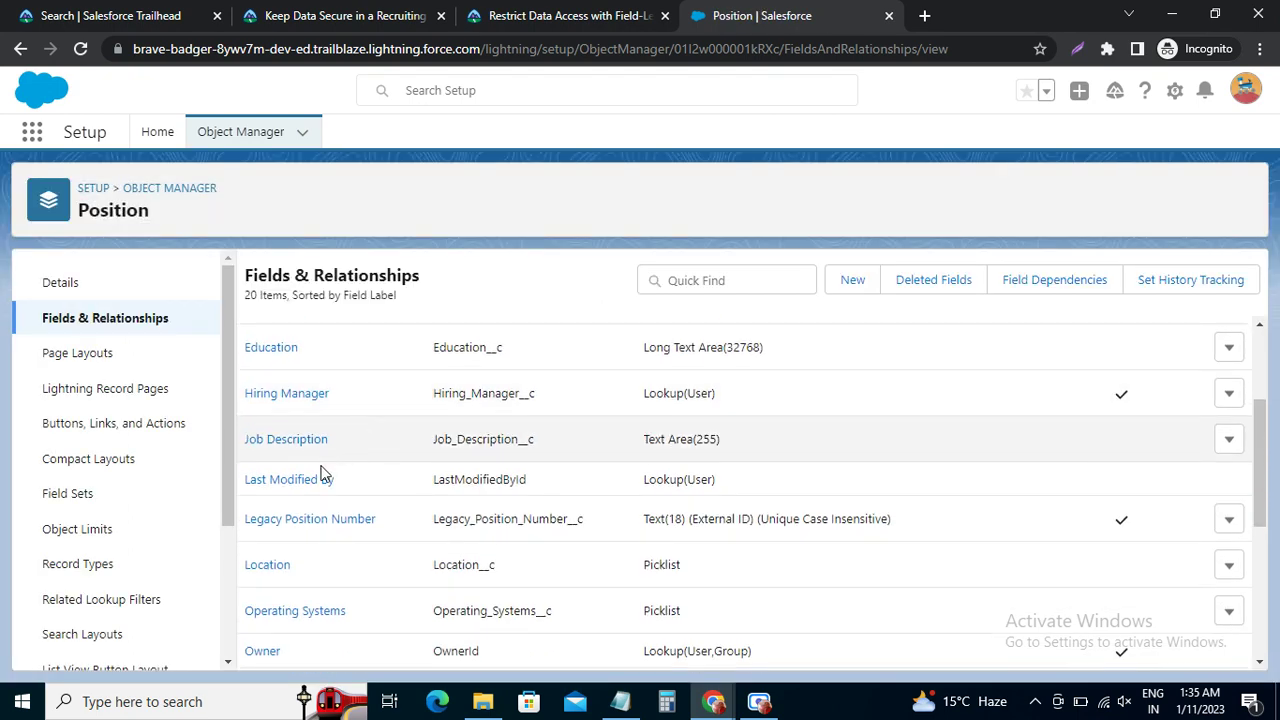
scroll(310, 522, down, 3)
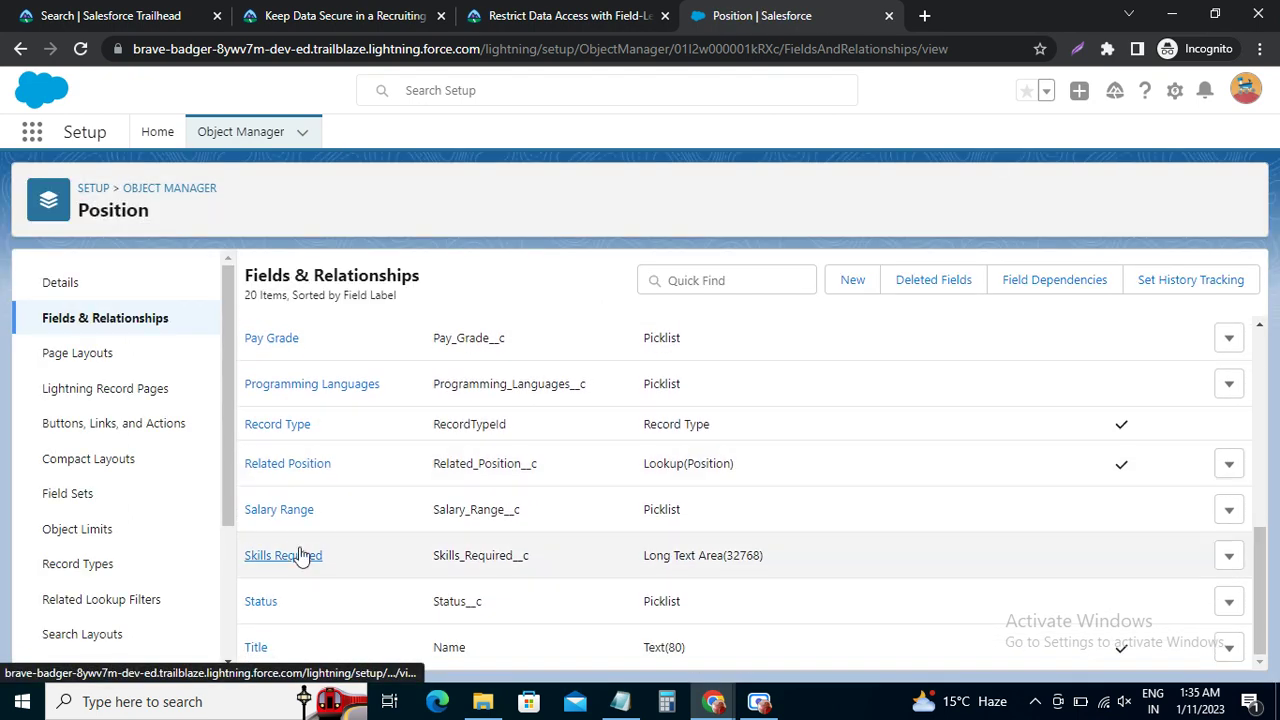
click(287, 517)
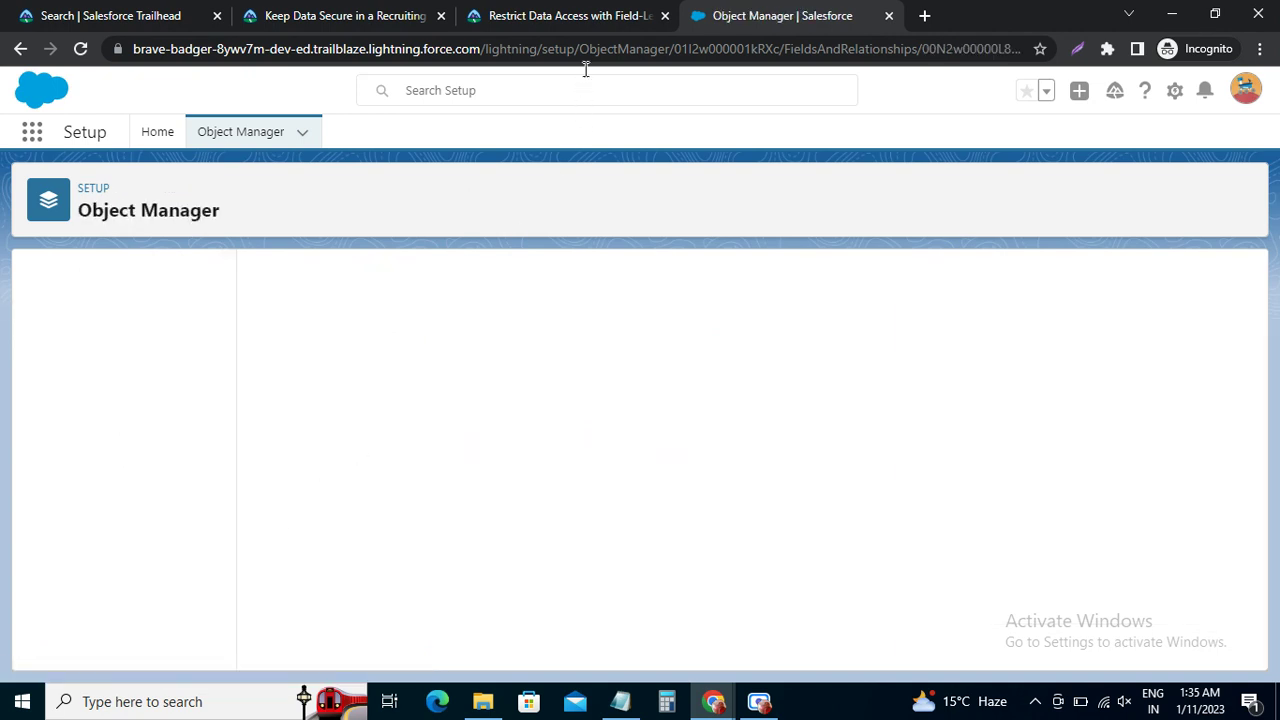
Step: Open the field-level security settings for the Position object's Salary Range field, following Trailhead's instructions
click(569, 17)
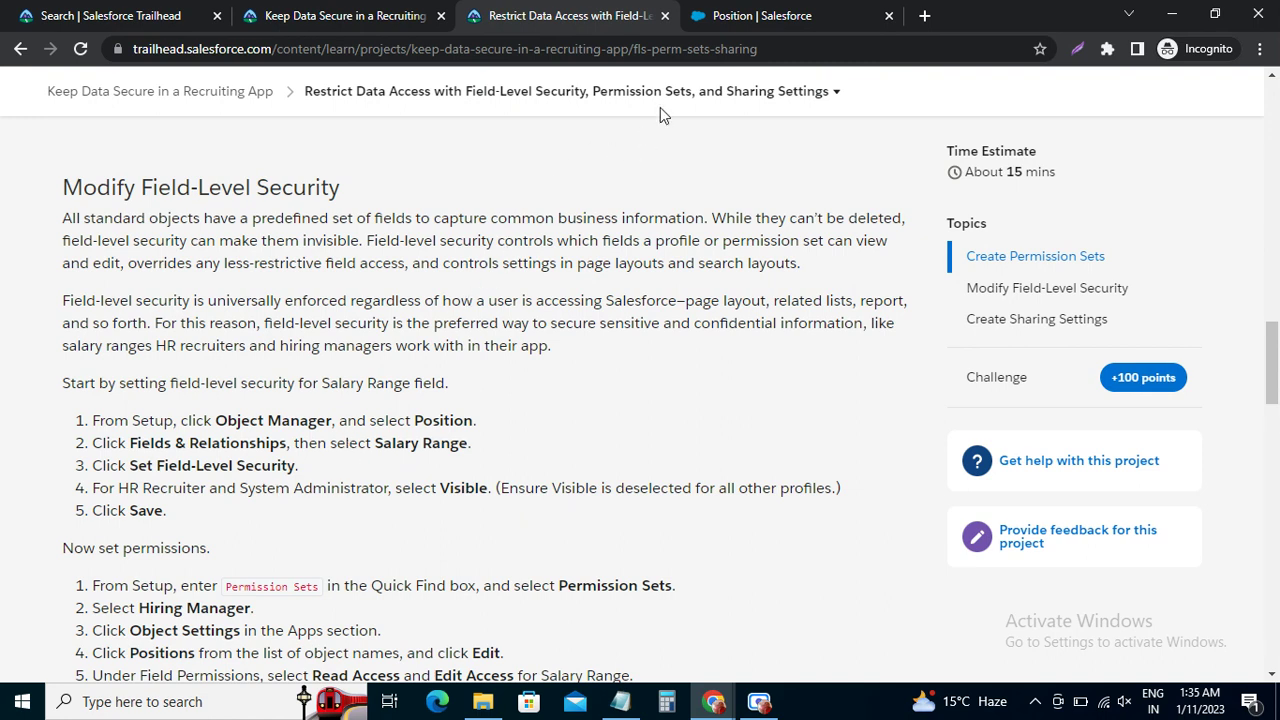
click(733, 14)
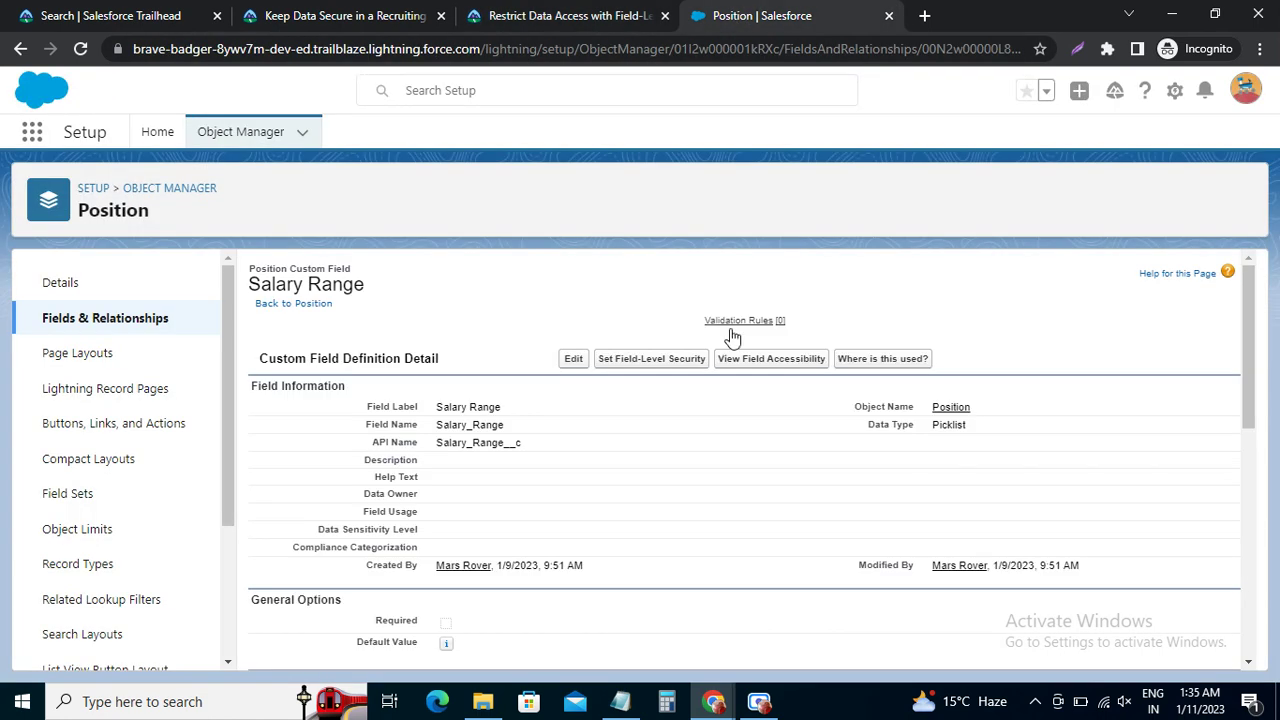
click(625, 364)
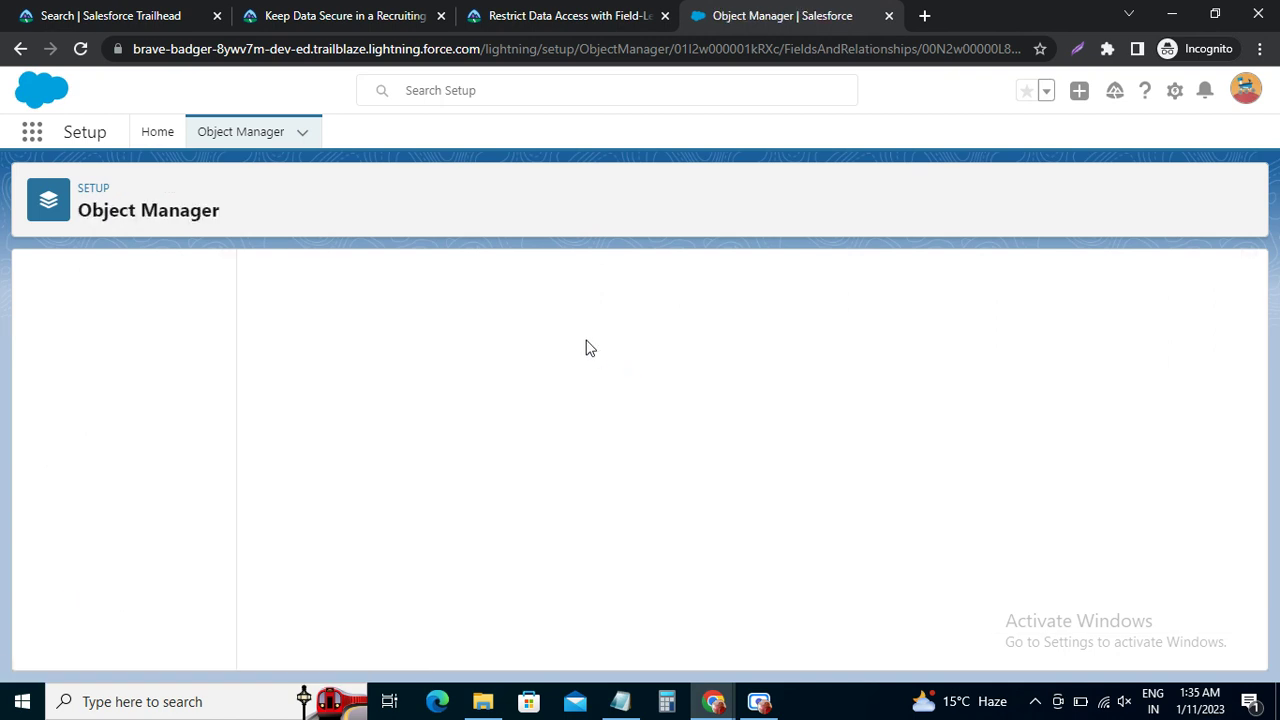
click(543, 14)
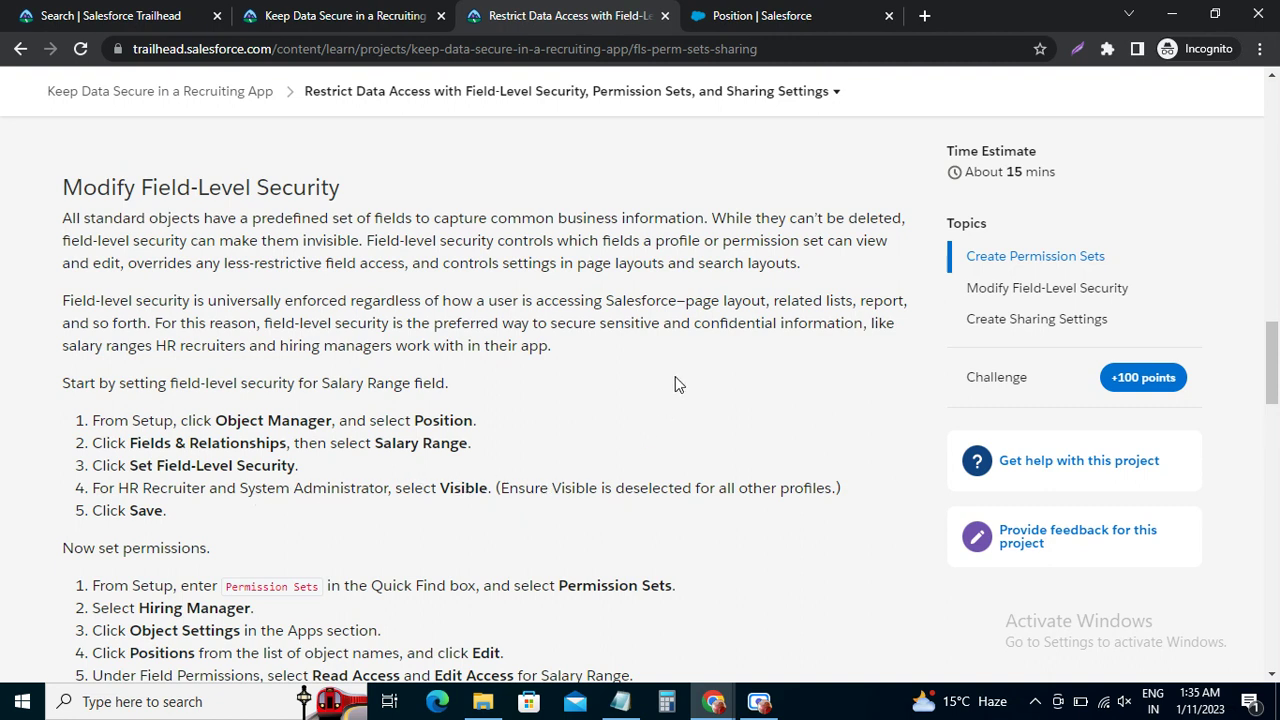
click(780, 16)
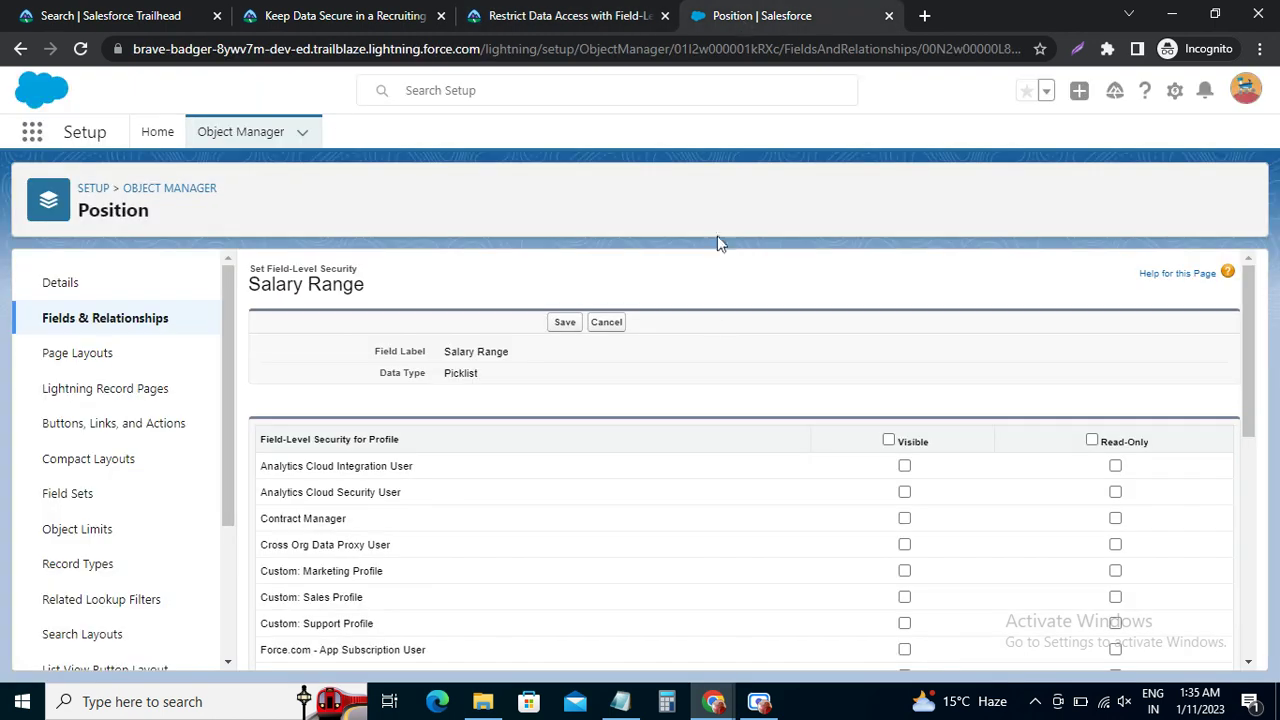
Step: Make the Salary Range field Visible for the HR Recruiter and System Administrator profiles
scroll(770, 510, down, 3)
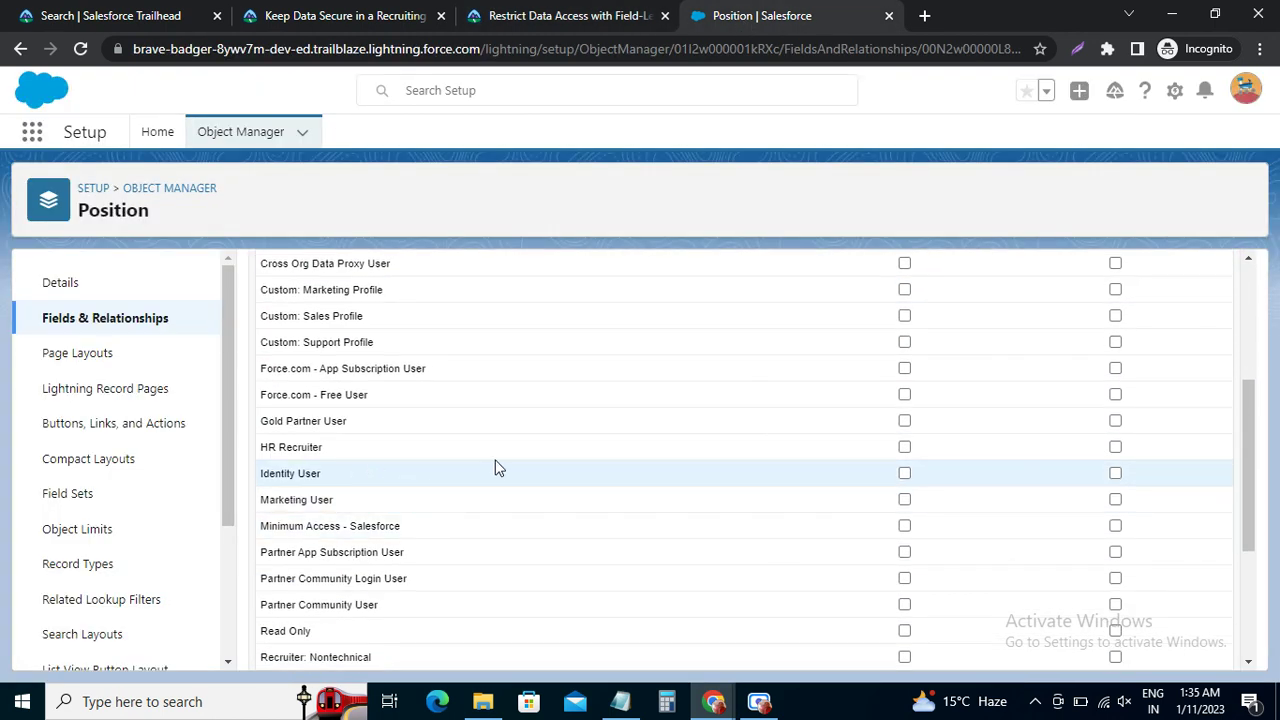
click(904, 448)
scroll(722, 532, down, 3)
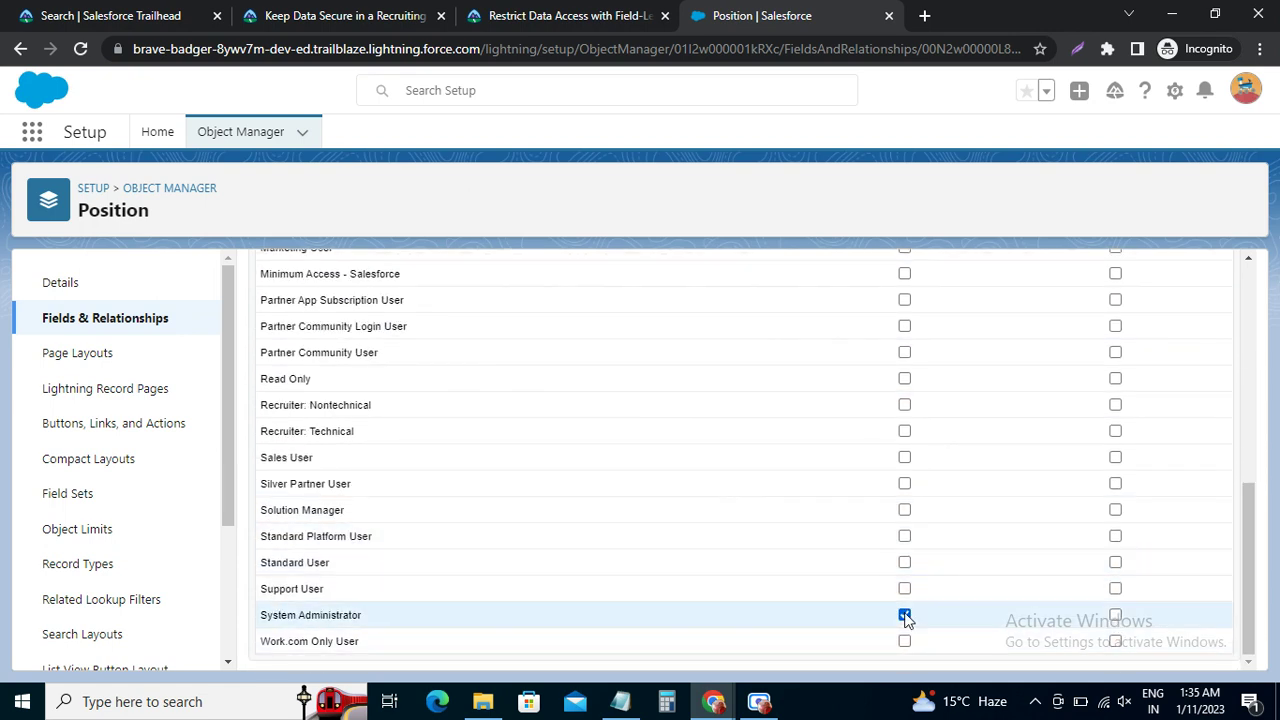
scroll(903, 500, up, 2)
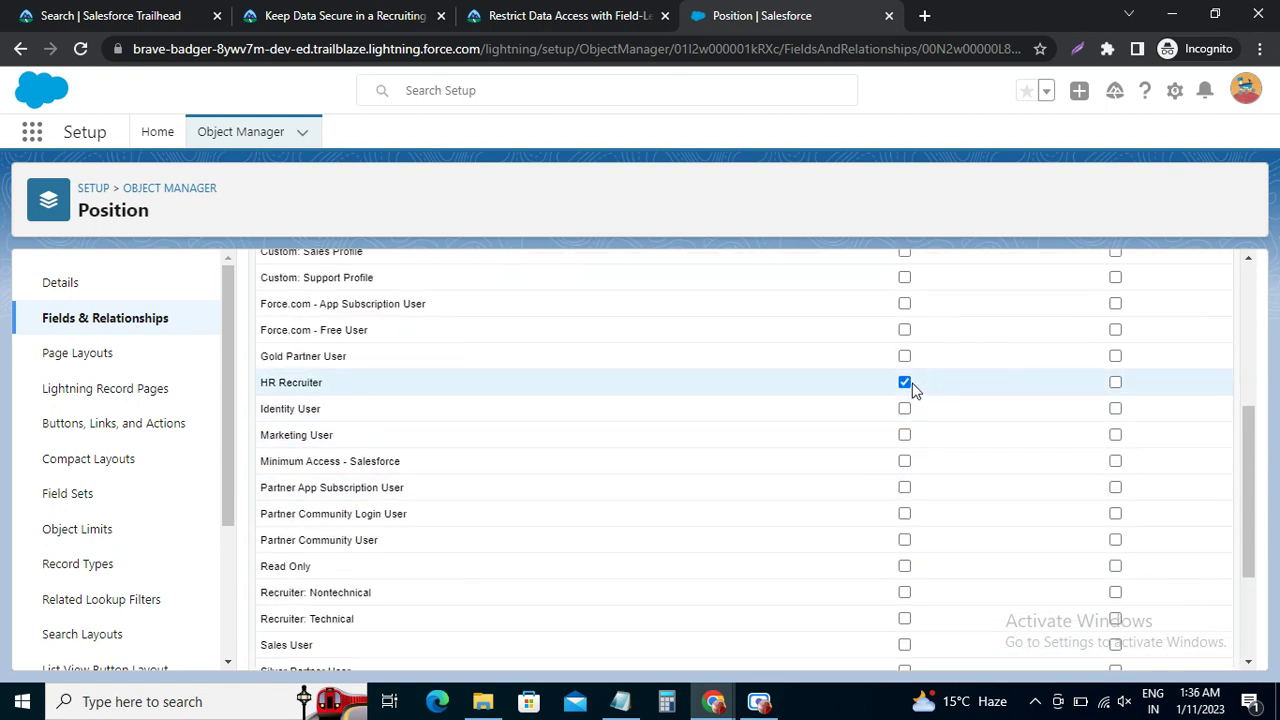
Step: Recheck the profile visibility choices against Trailhead's instructions and save the Salary Range field-level security
click(598, 15)
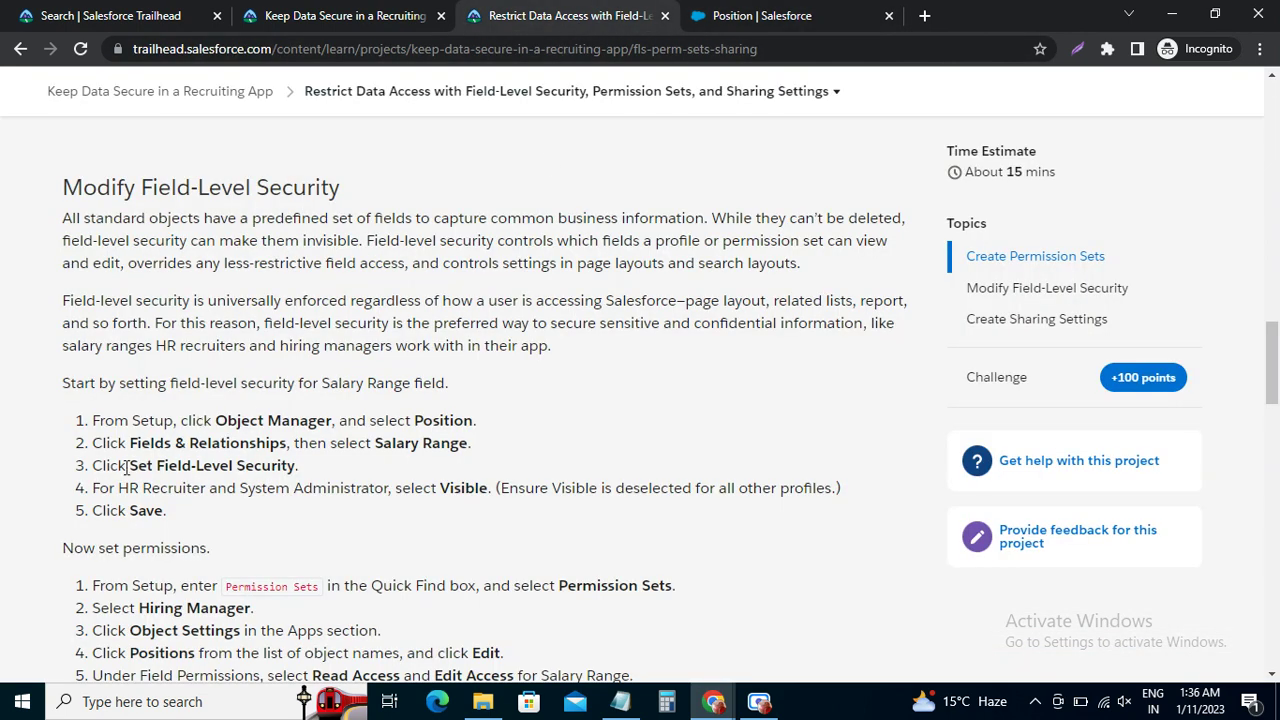
drag(120, 488, 386, 490)
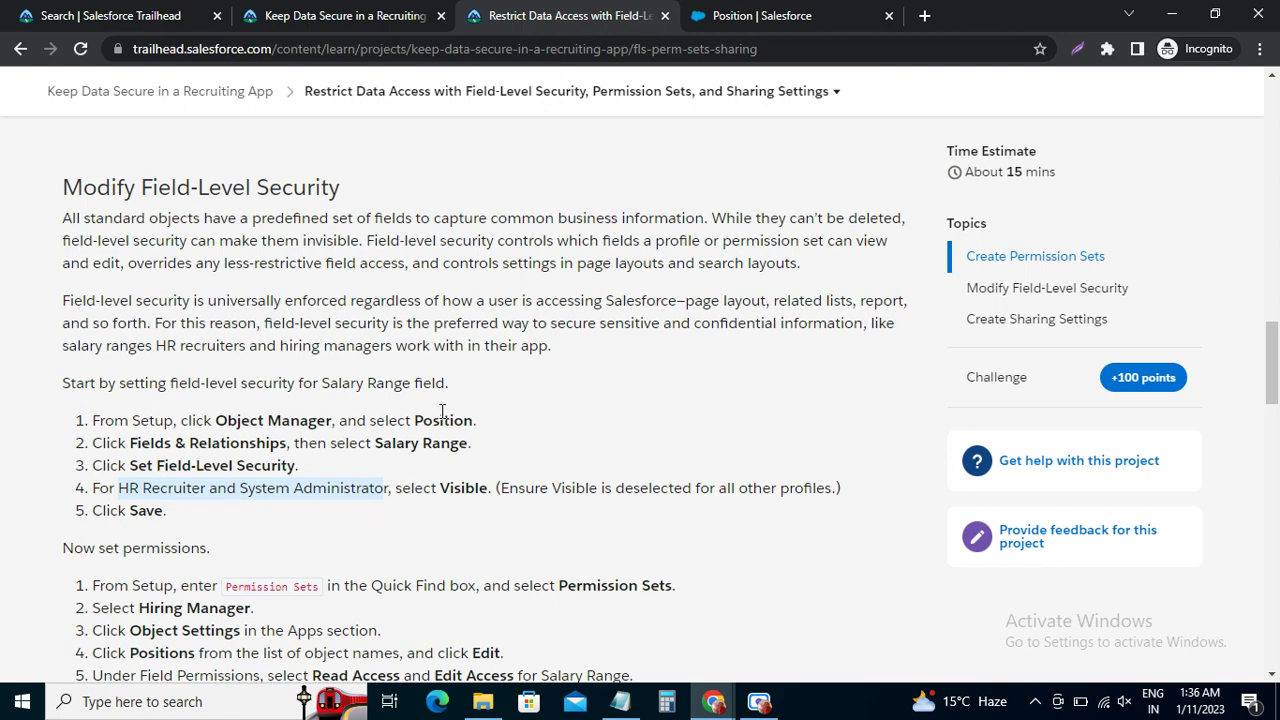
click(700, 15)
scroll(879, 517, up, 5)
scroll(879, 517, down, 7)
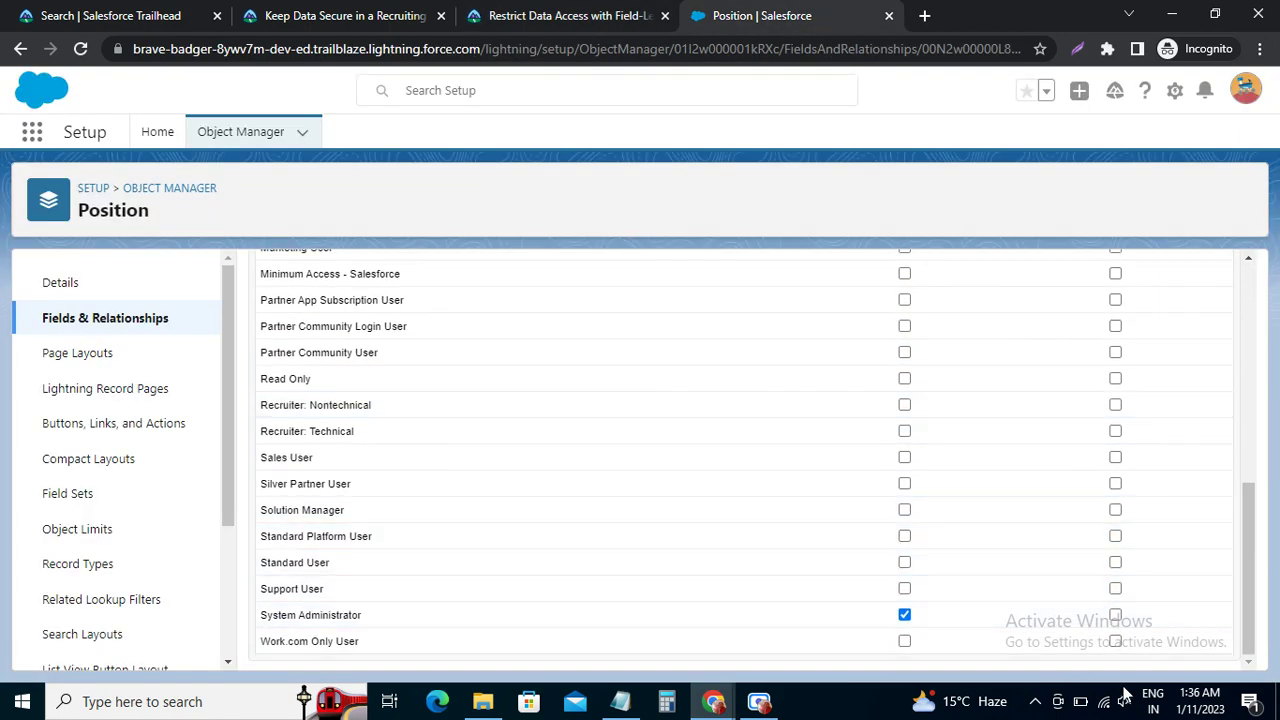
scroll(998, 605, up, 6)
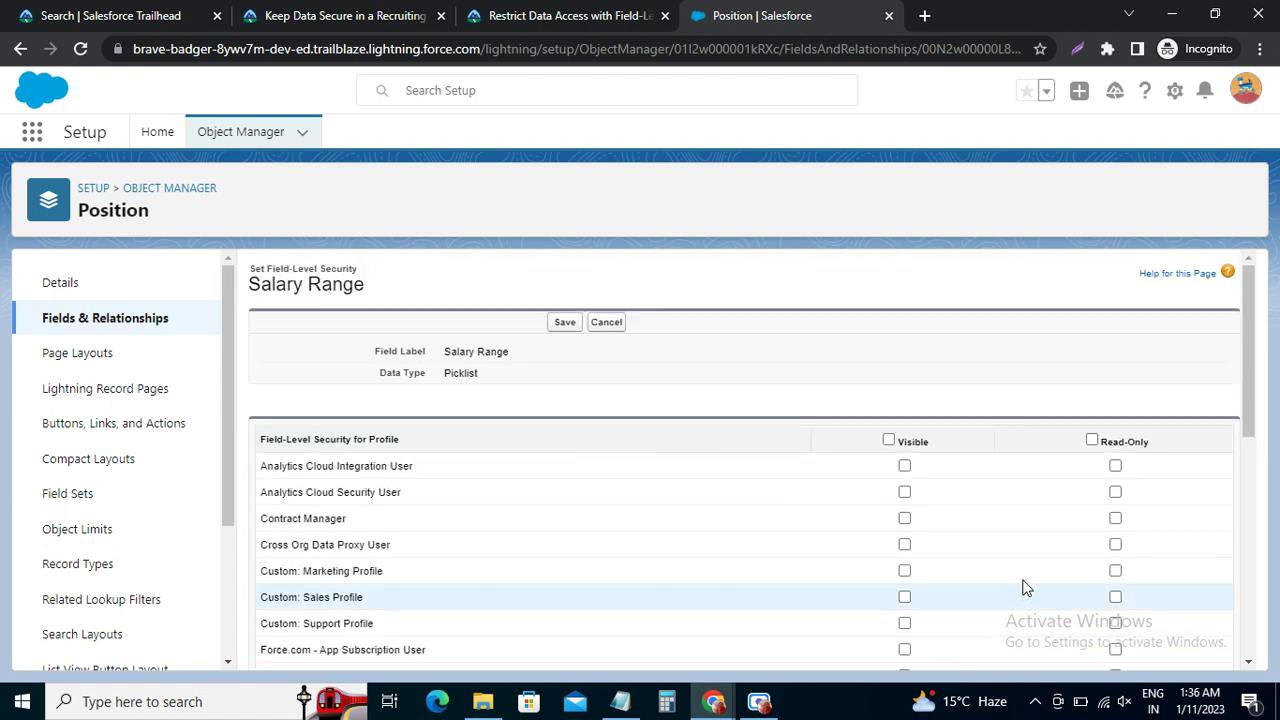
click(575, 325)
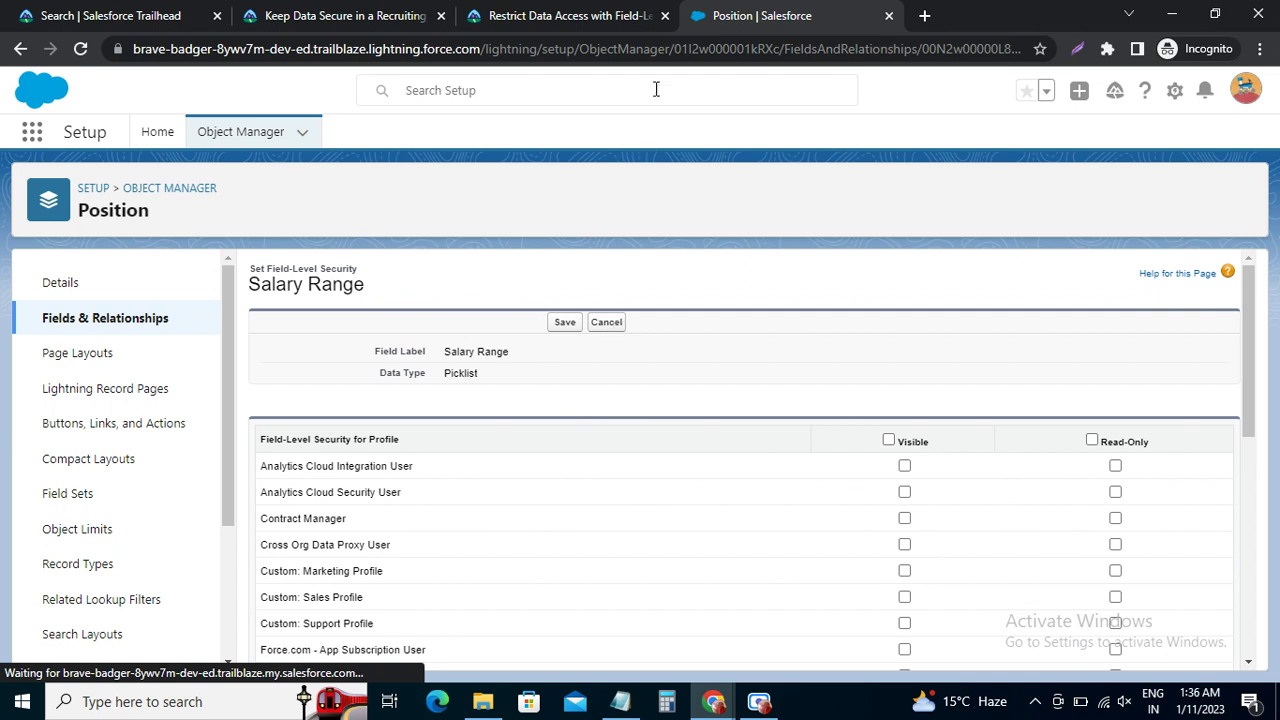
Step: Copy "Permission Sets" from Trailhead's instructions, search for it in Setup Quick Find and open the Permission Sets page
click(583, 13)
scroll(272, 427, down, 2)
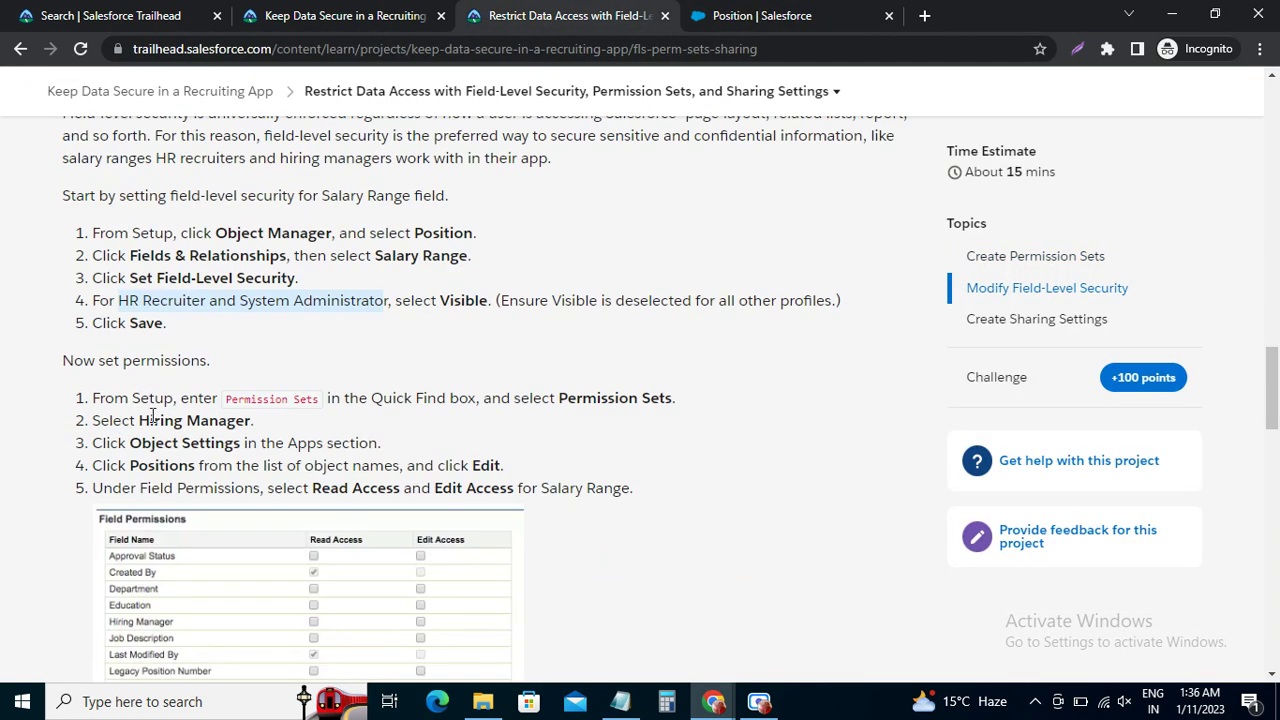
drag(228, 405, 329, 400)
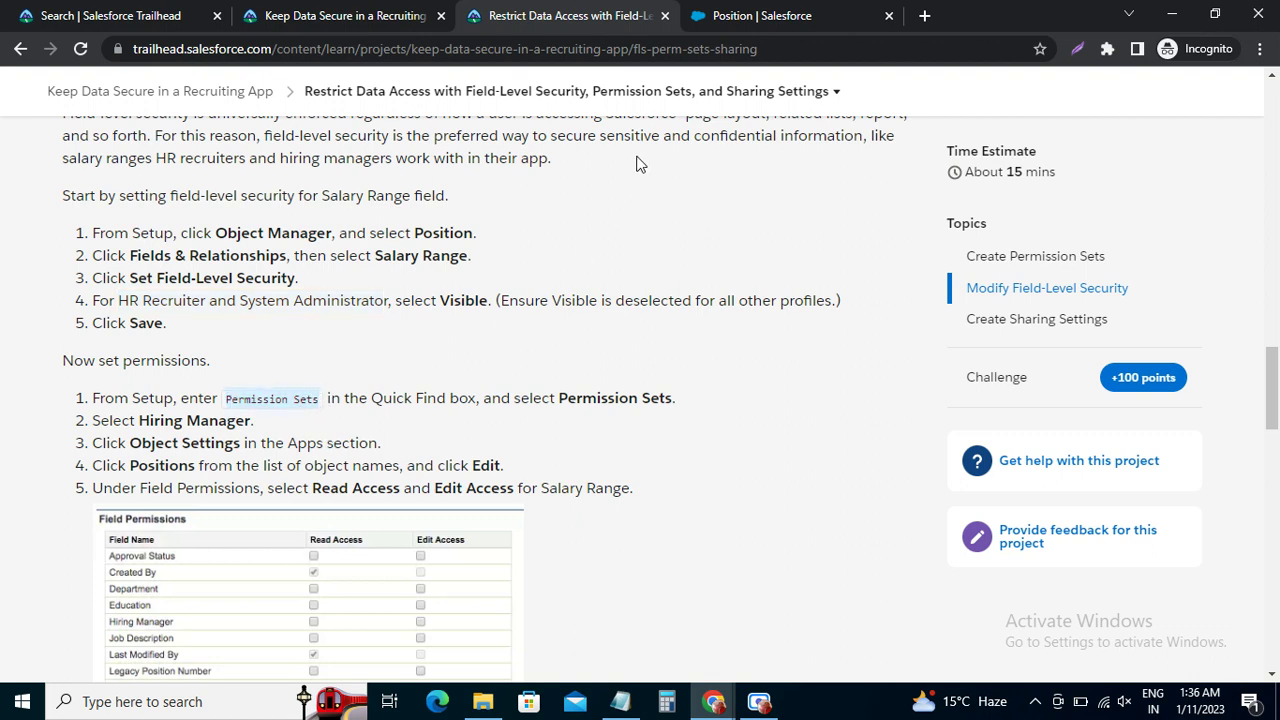
click(757, 18)
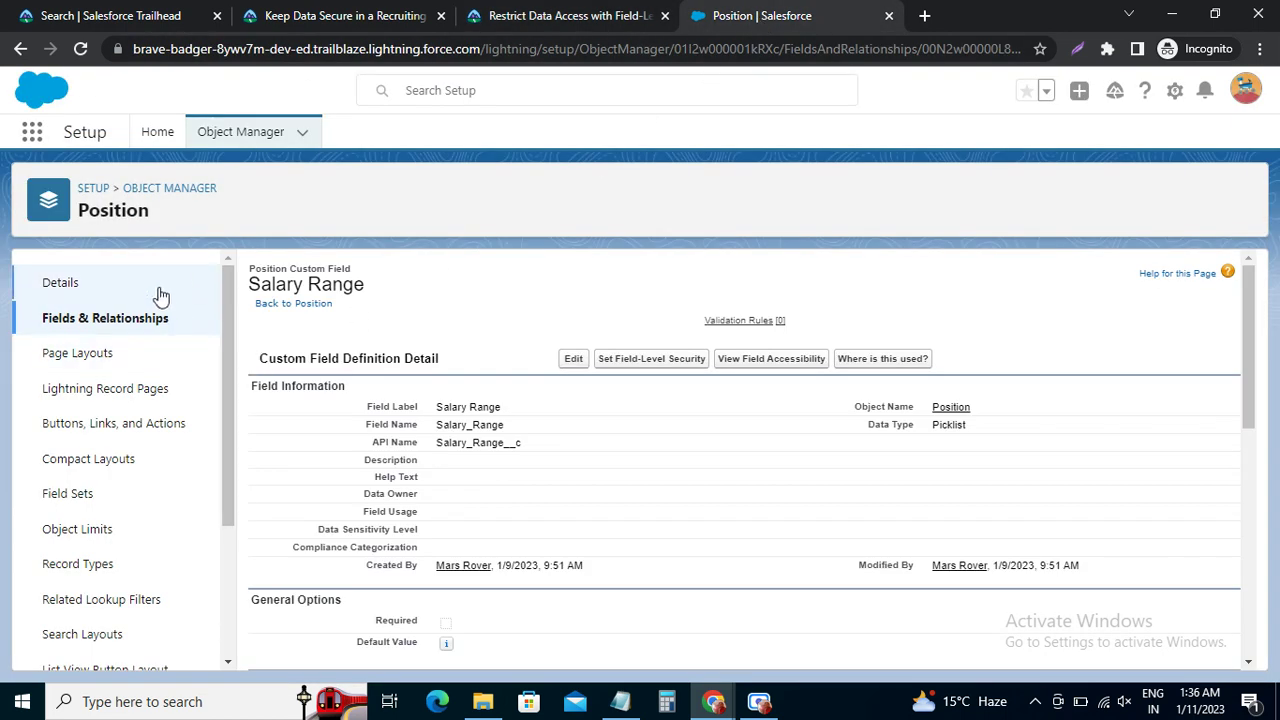
click(152, 132)
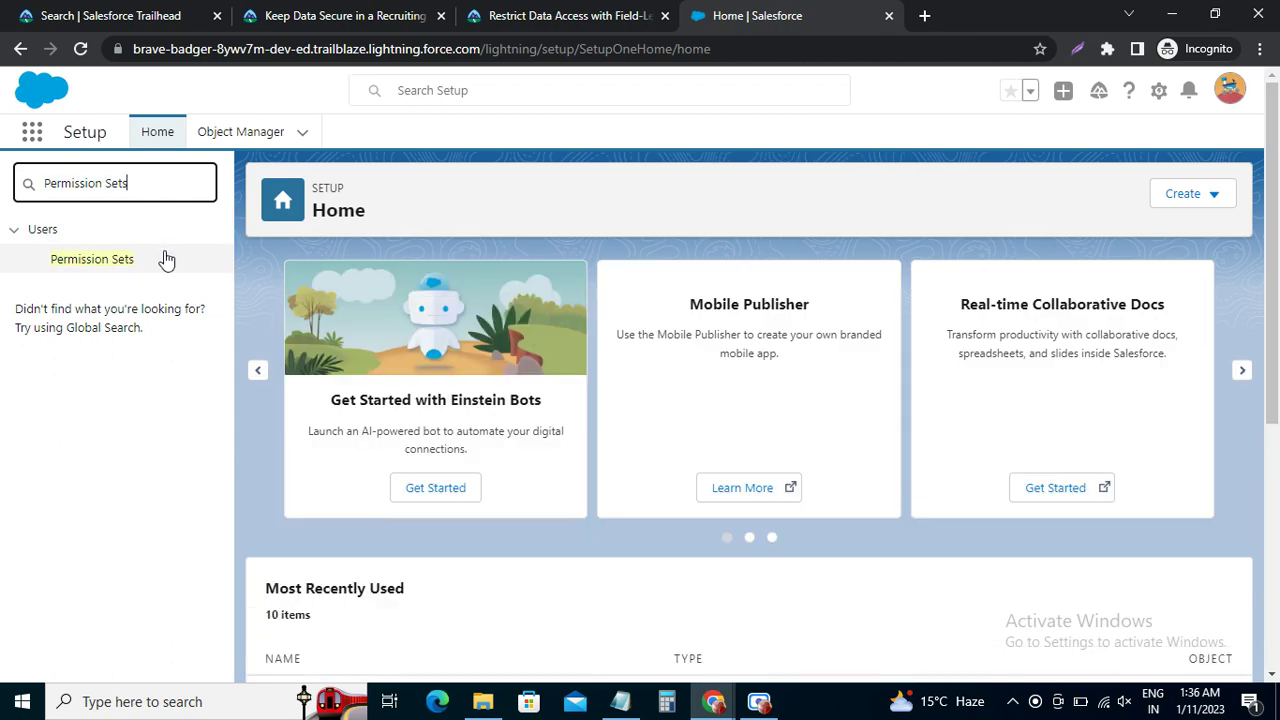
click(118, 264)
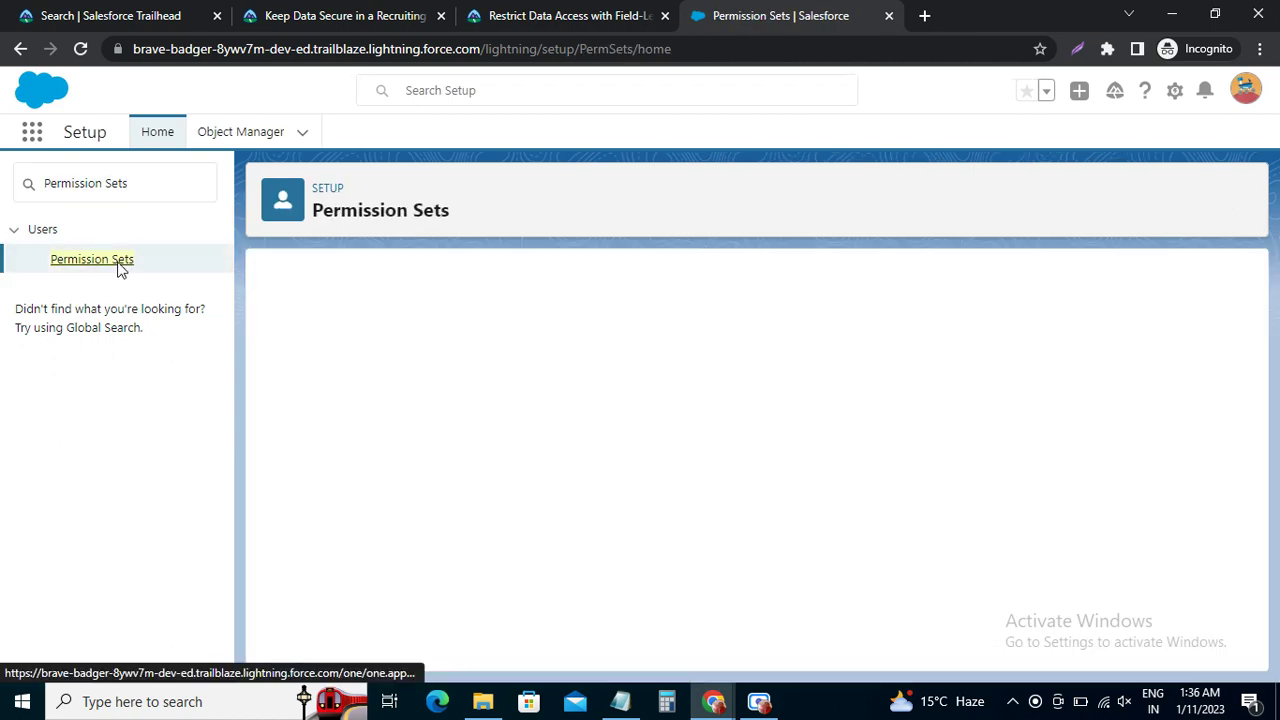
Step: Open the Hiring Manager permission set and go to its Object Settings, following Trailhead's instructions
click(566, 16)
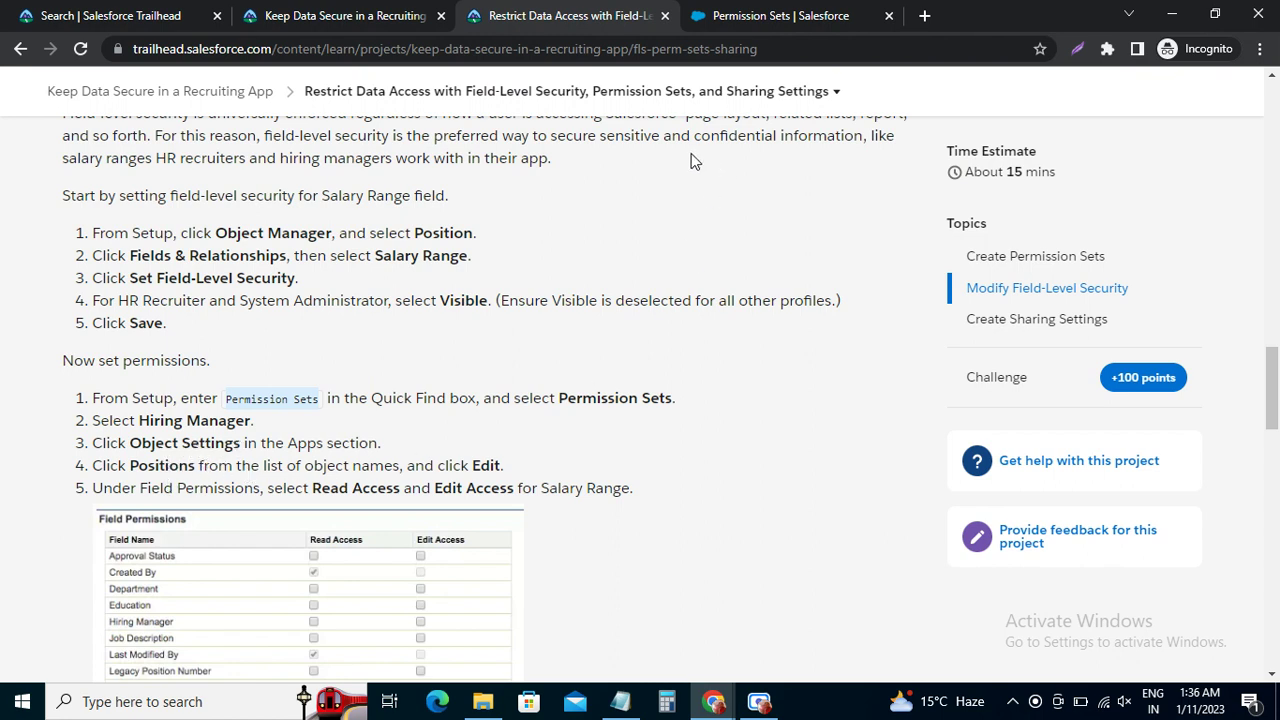
click(778, 10)
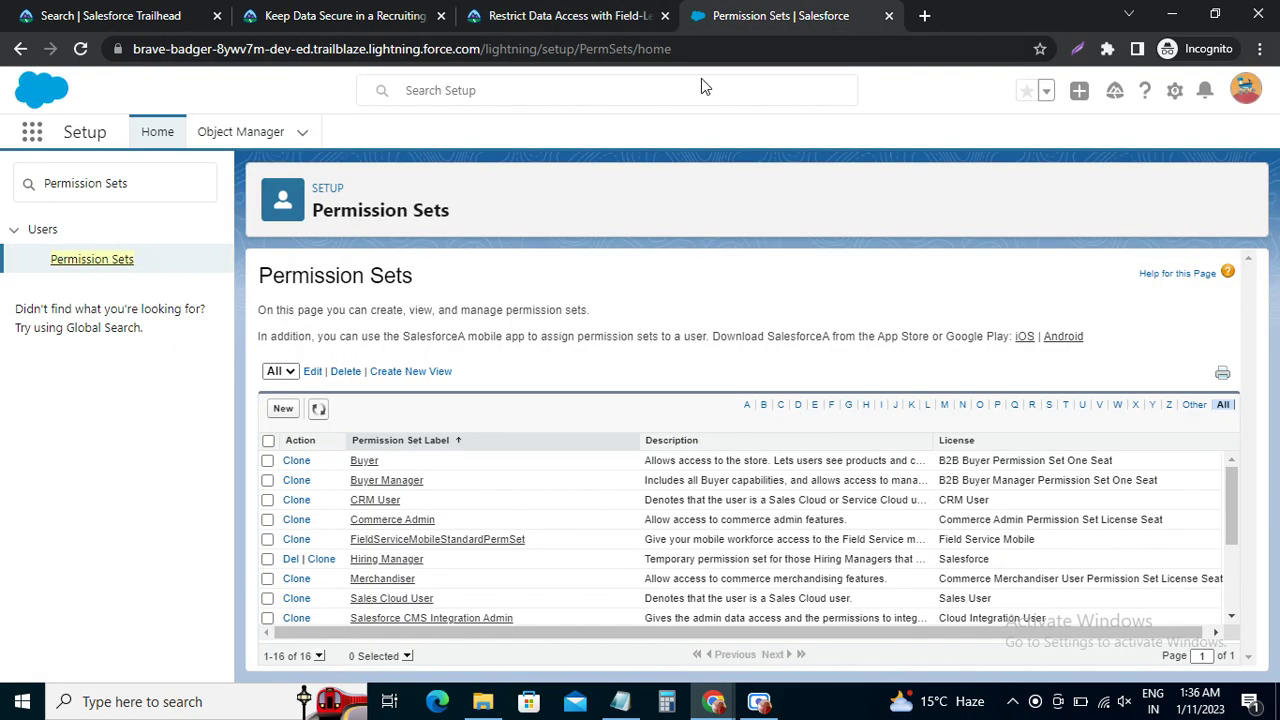
click(597, 18)
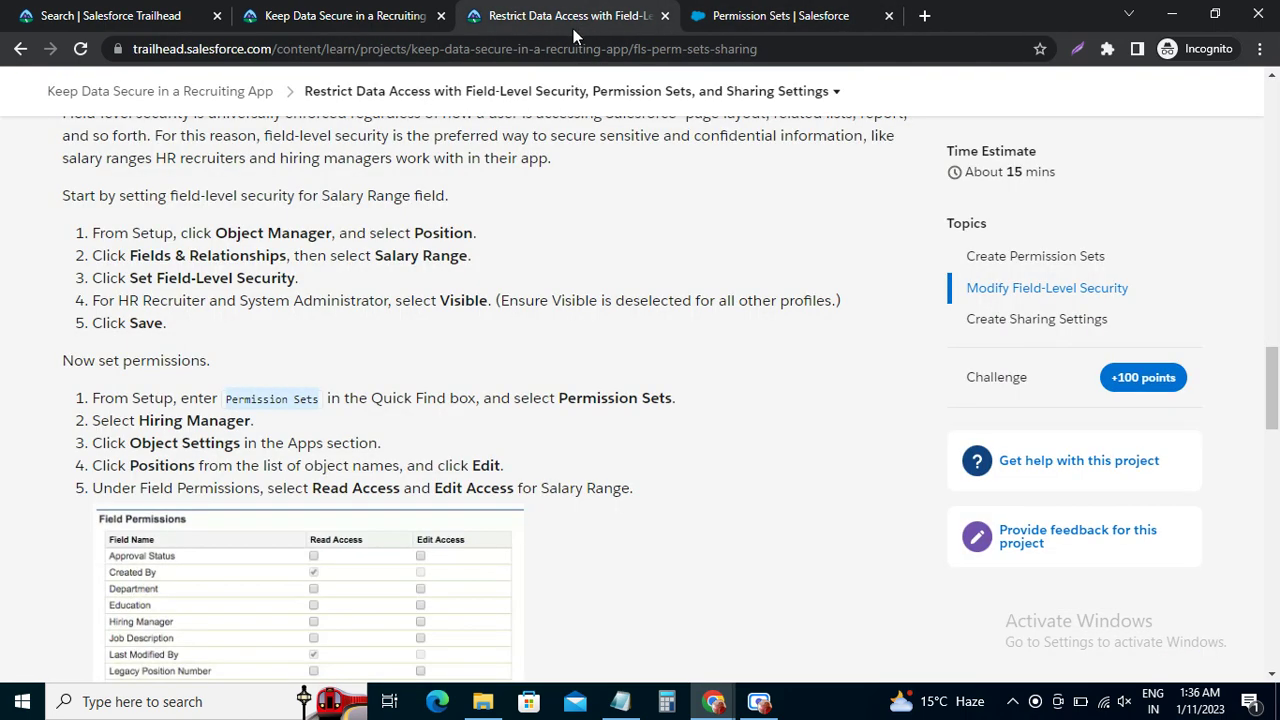
click(795, 16)
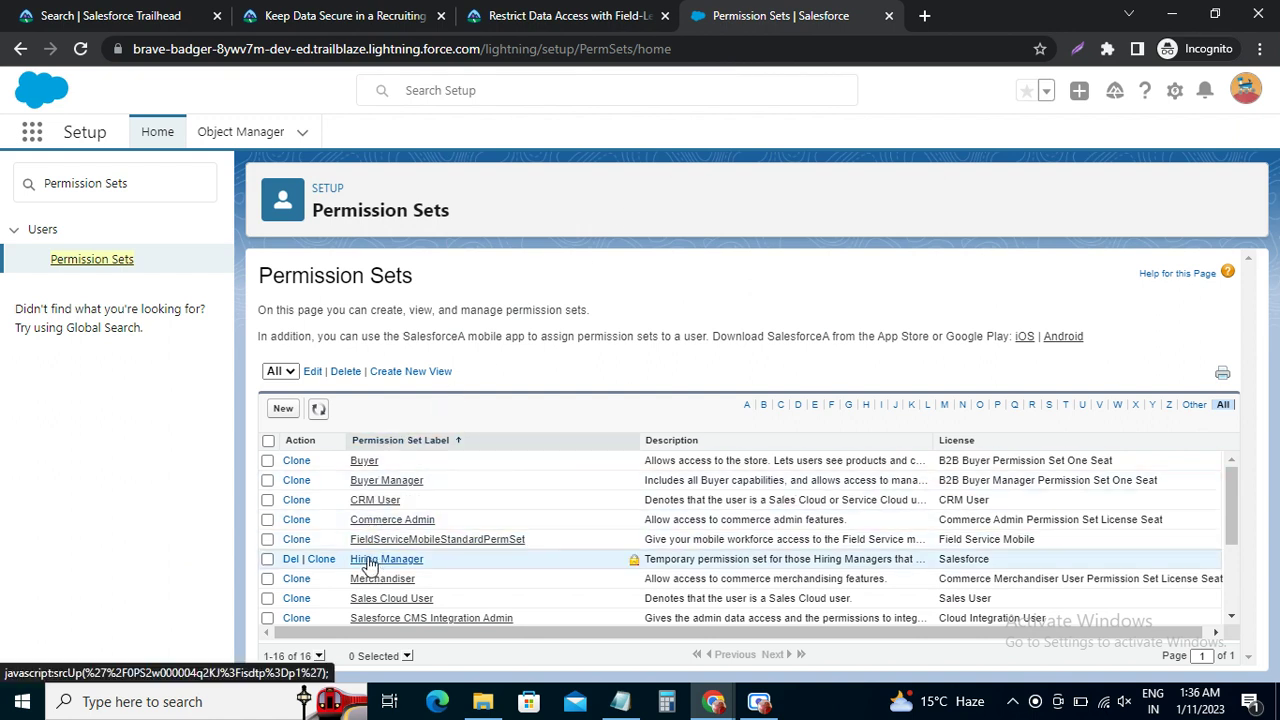
click(552, 16)
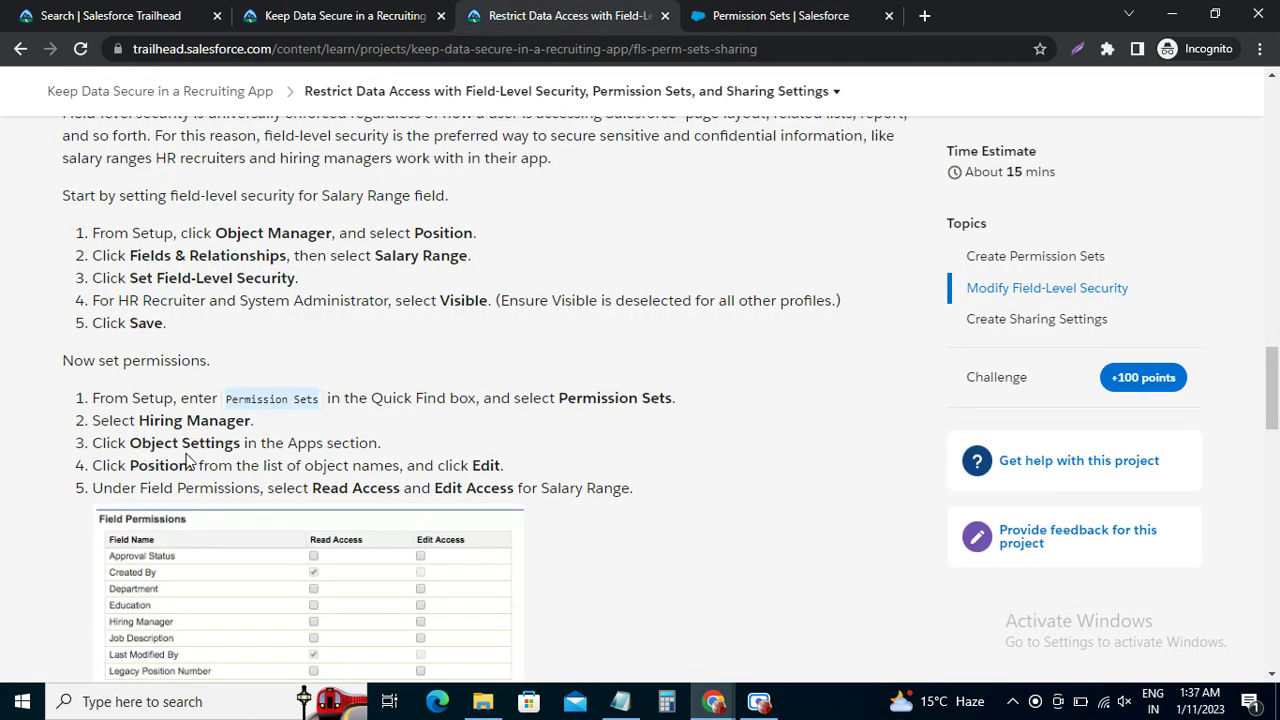
click(825, 14)
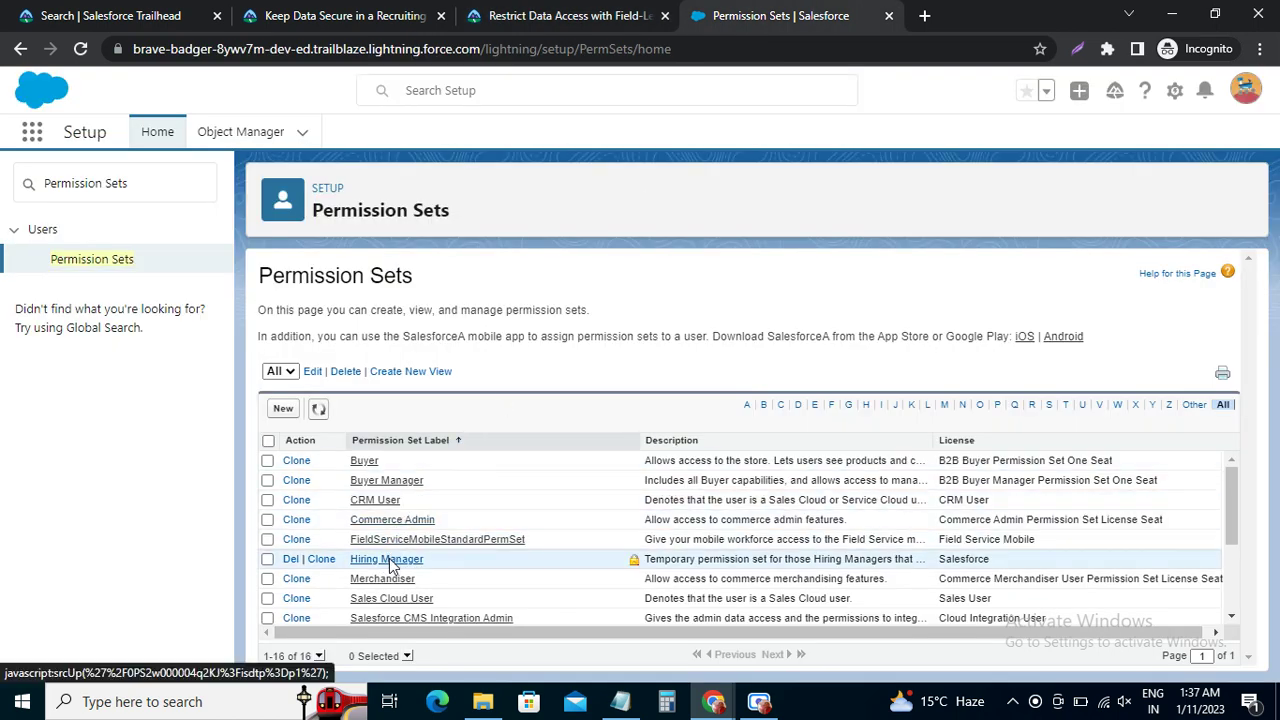
click(389, 562)
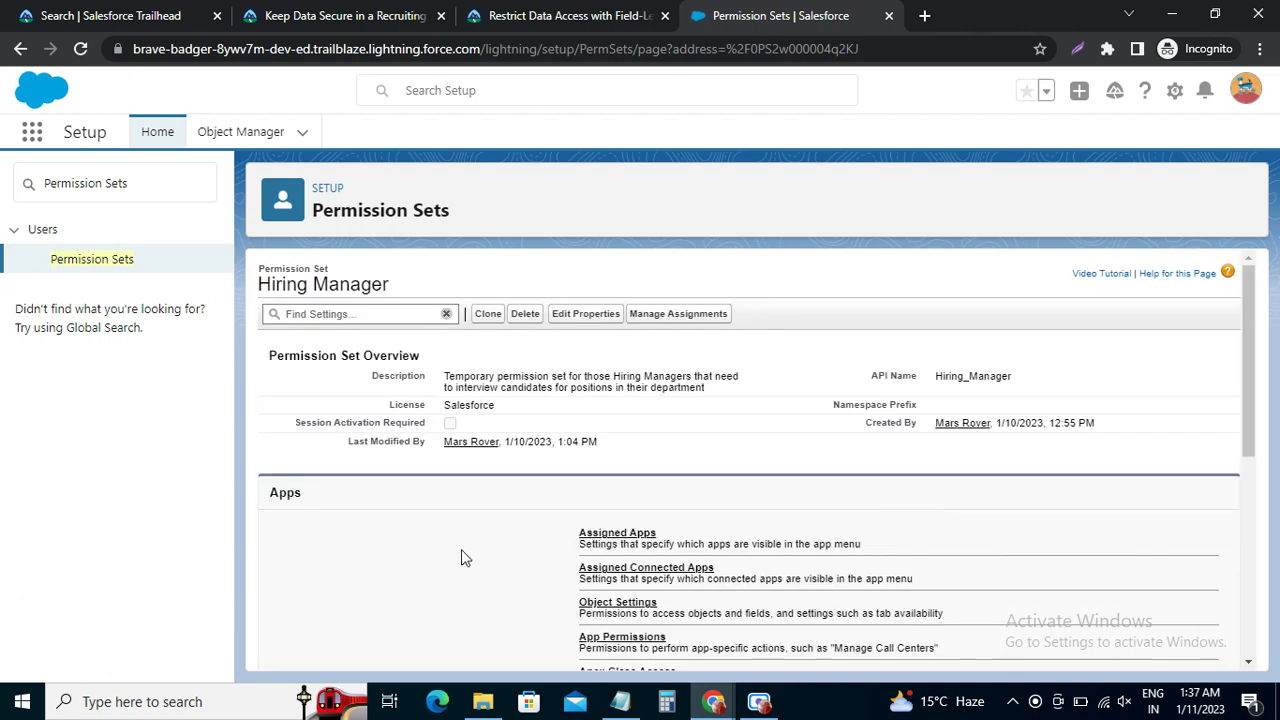
scroll(477, 560, down, 1)
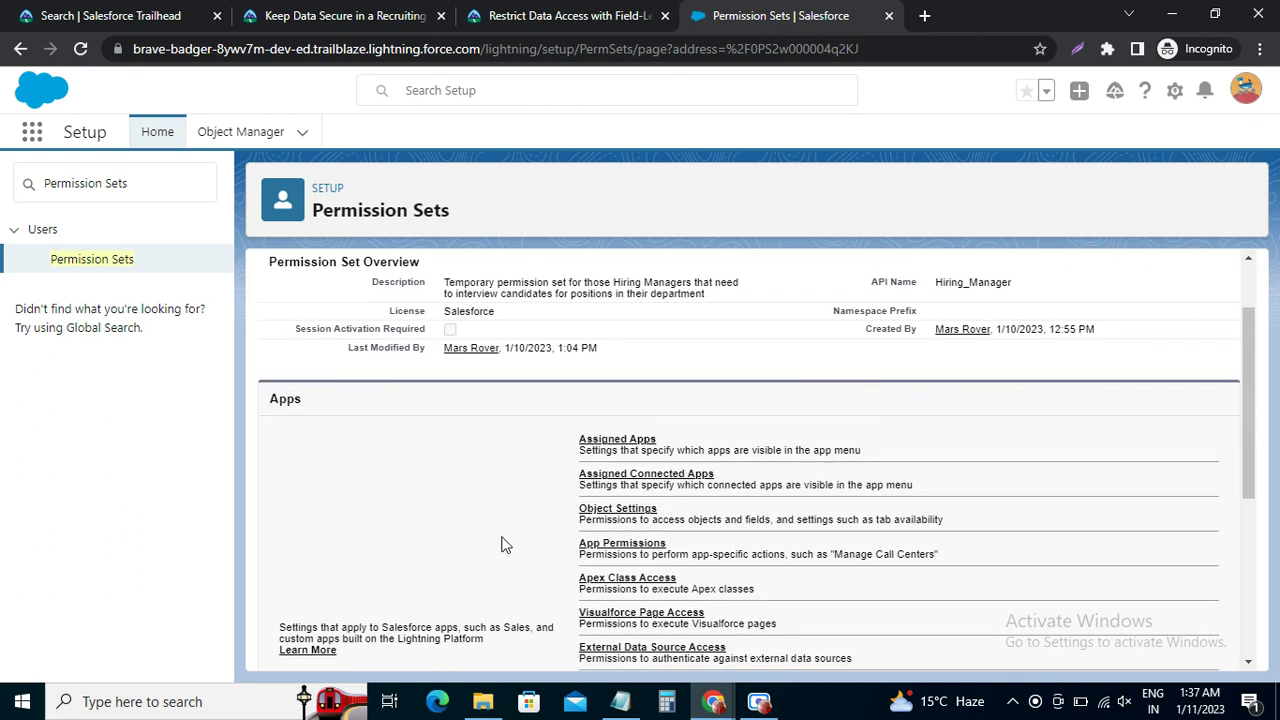
click(617, 510)
Step: Open Positions from the Hiring Manager object list and start editing its settings
click(568, 16)
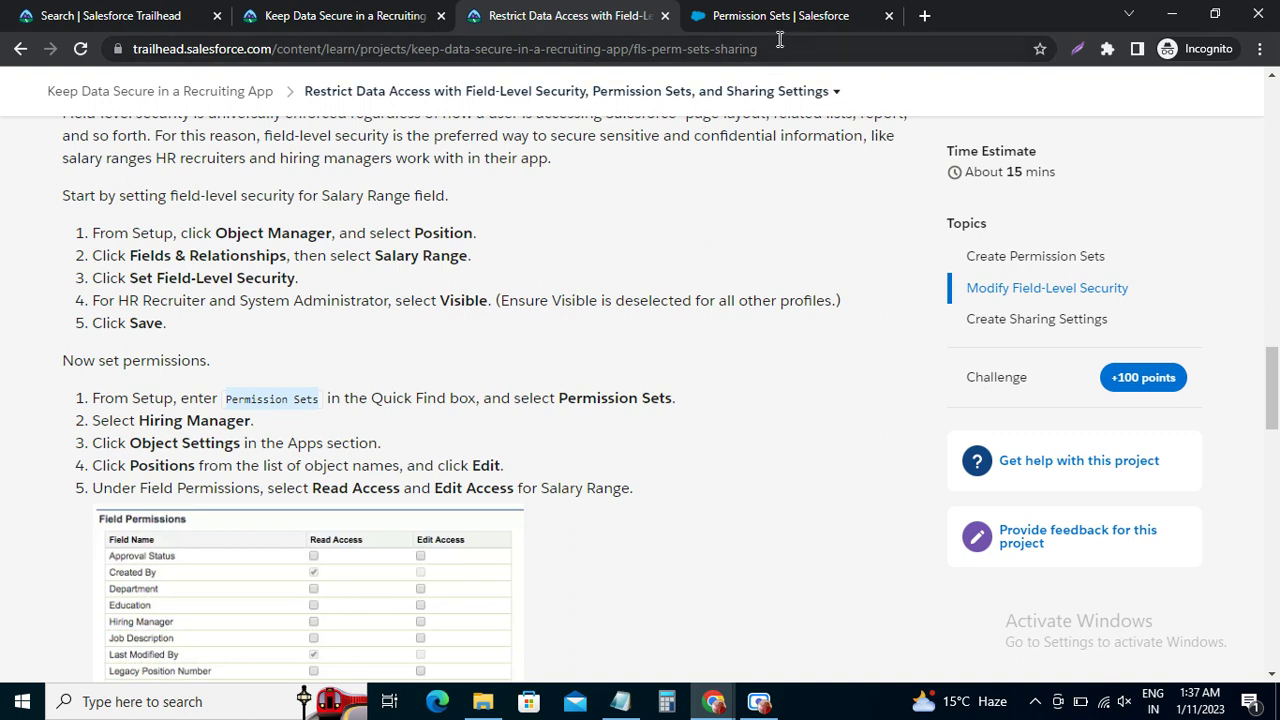
click(745, 18)
scroll(322, 594, down, 15)
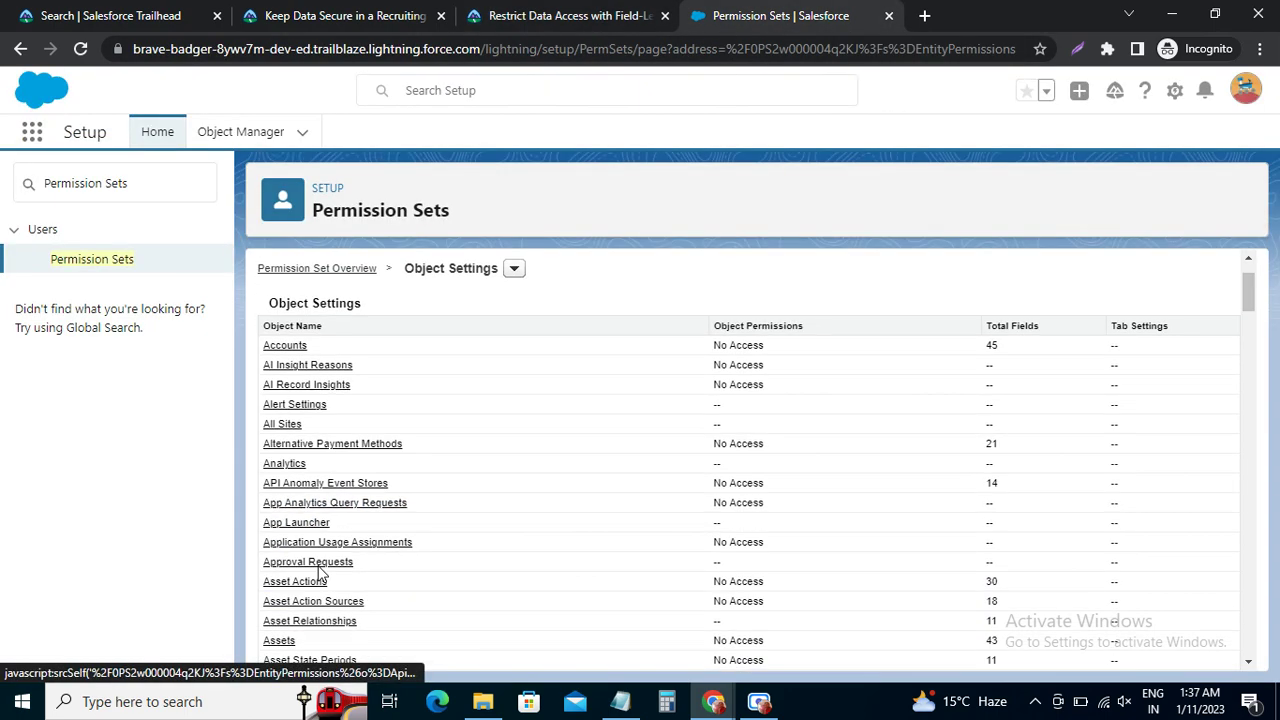
scroll(320, 570, down, 20)
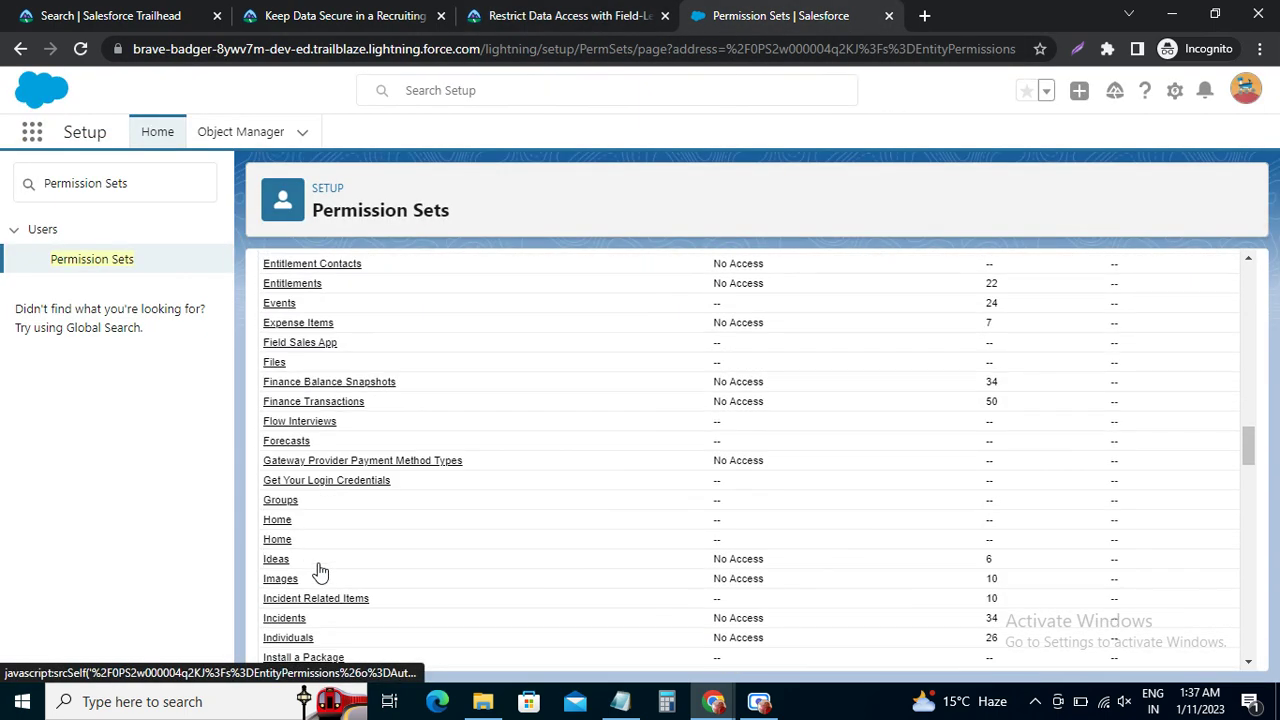
scroll(320, 570, down, 1)
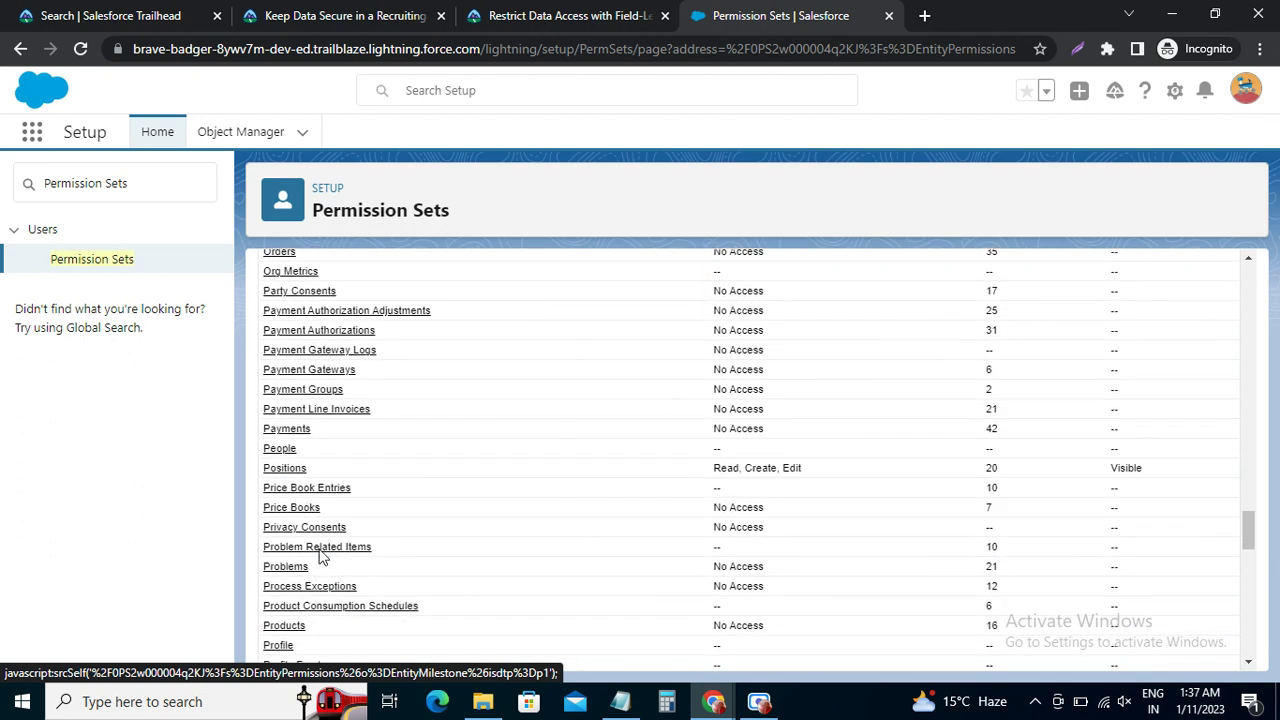
click(299, 472)
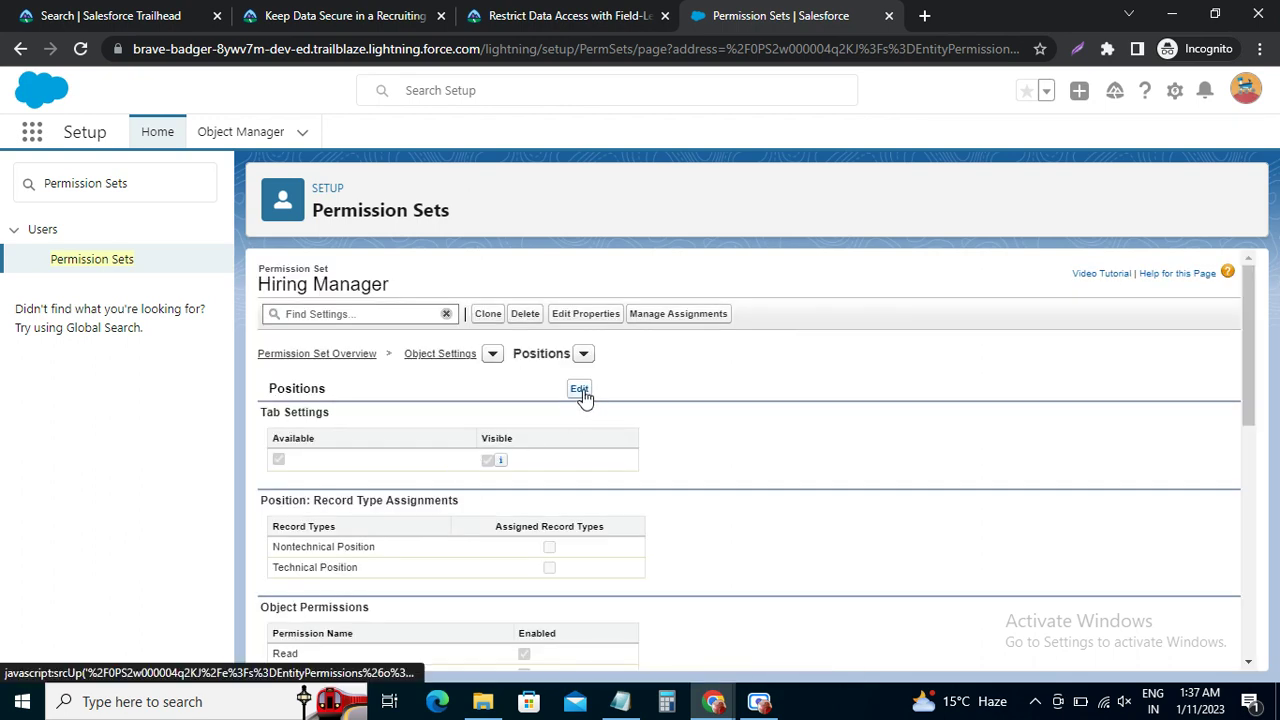
click(587, 398)
Step: Following Trailhead's instructions, select Read Access for Salary Range in the Hiring Manager permission set's Position field permissions
click(551, 17)
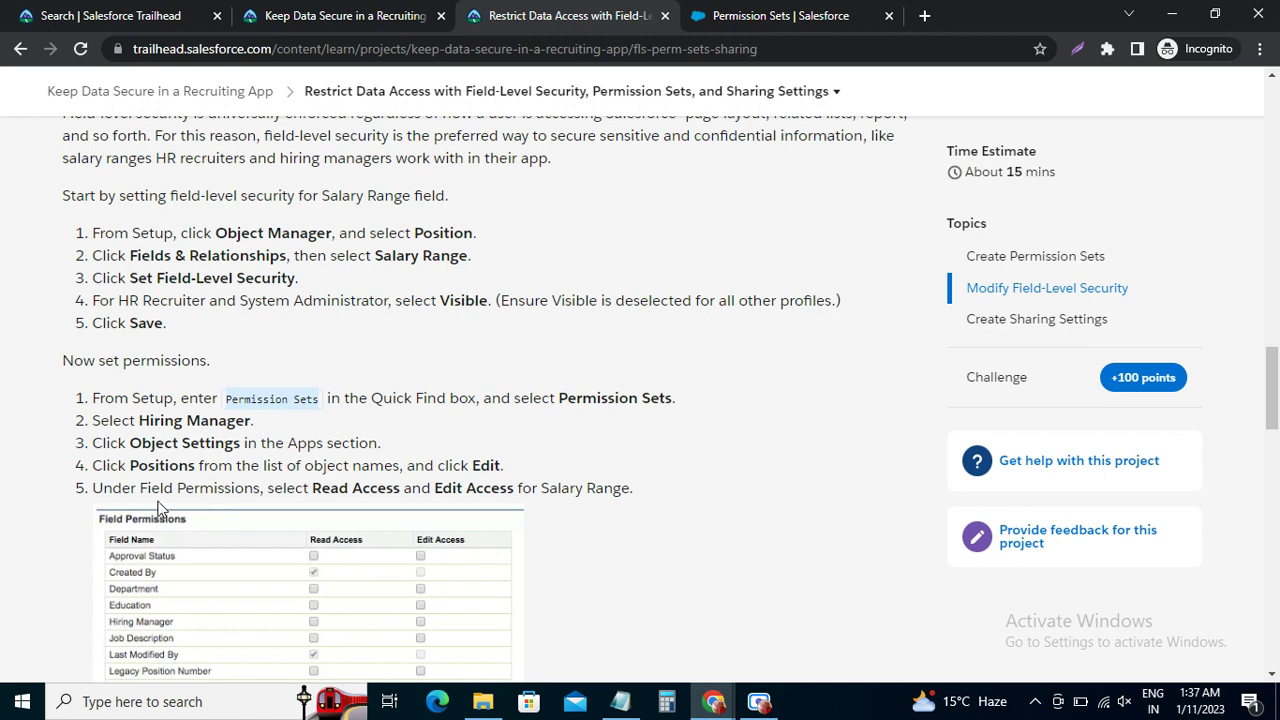
scroll(158, 508, down, 3)
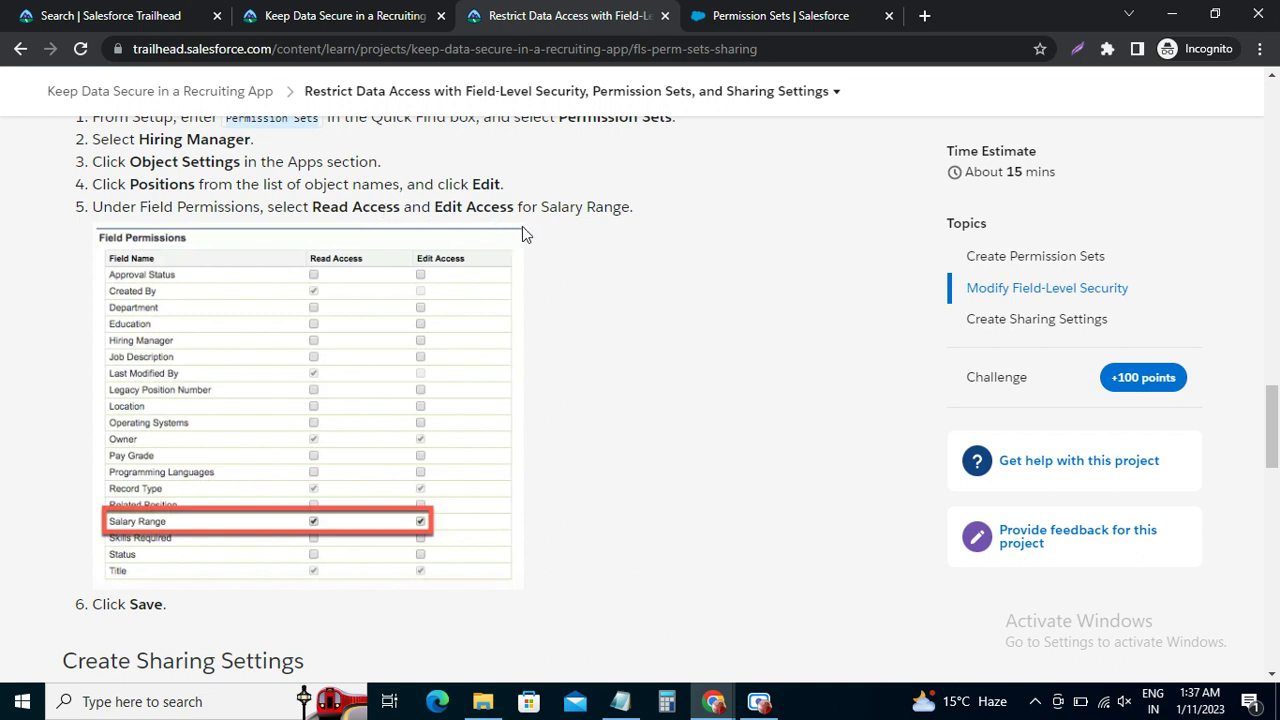
click(743, 15)
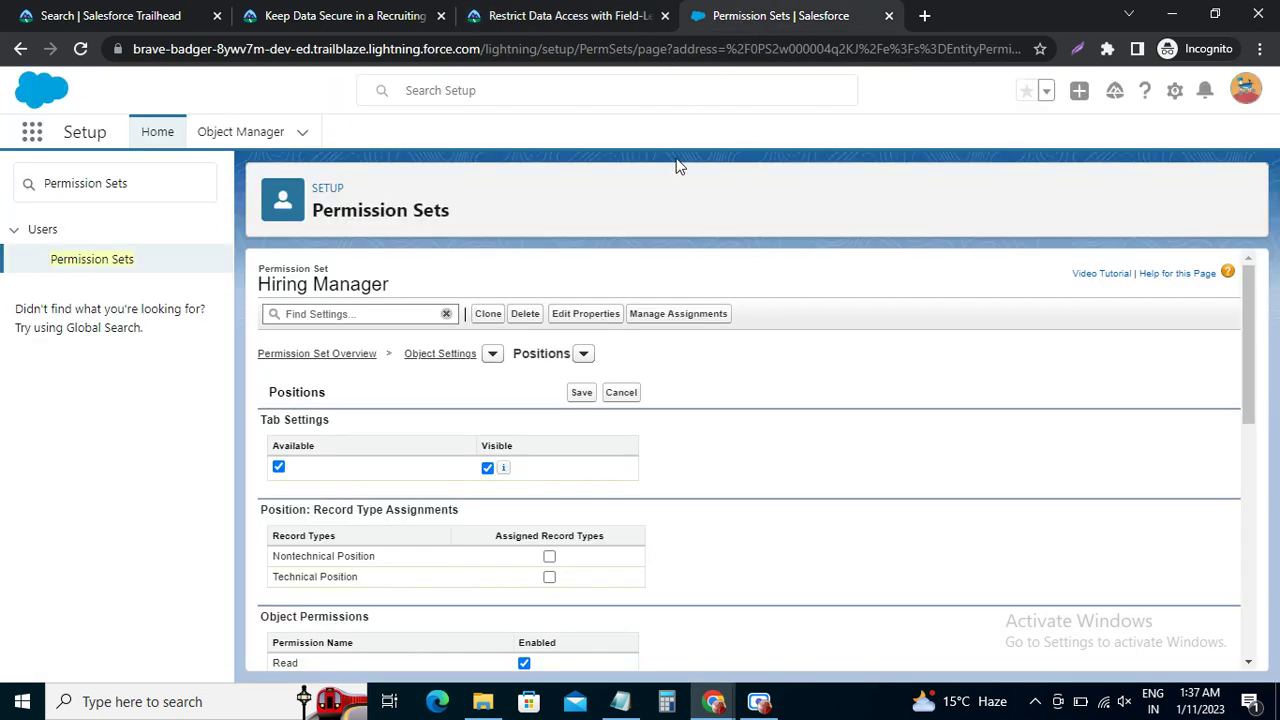
scroll(350, 430, down, 3)
scroll(333, 426, down, 5)
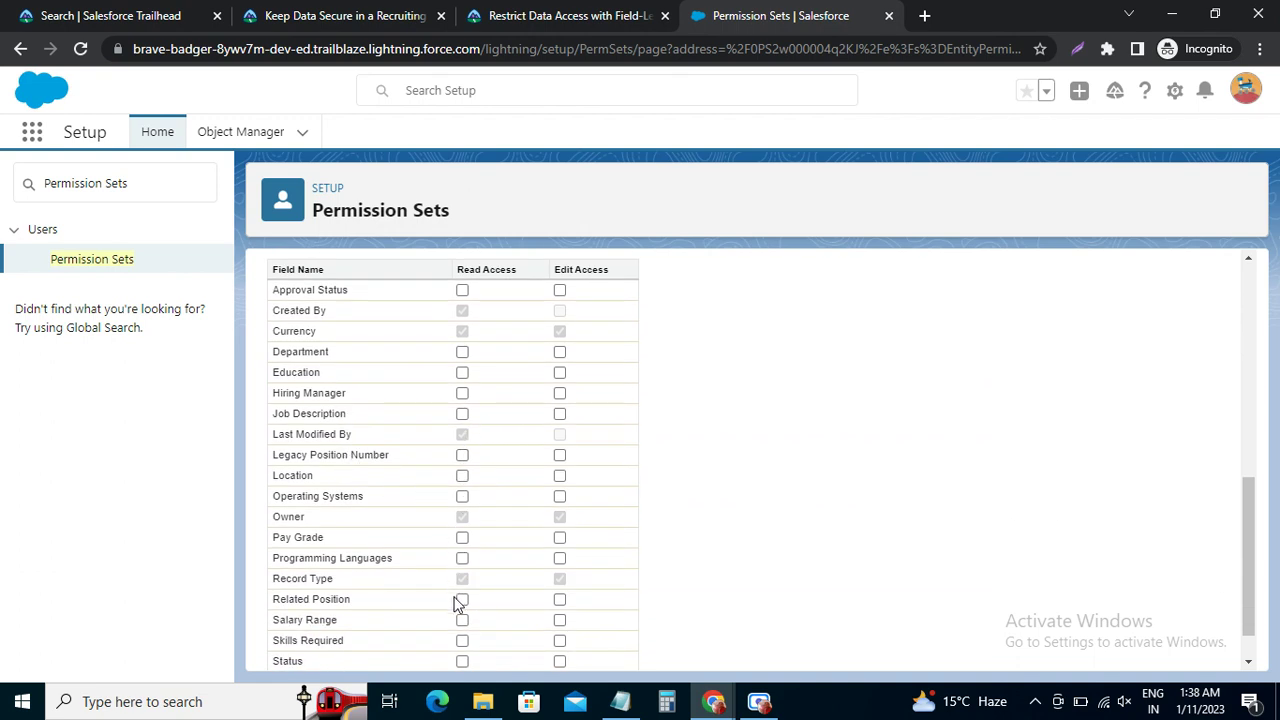
scroll(457, 625, down, 1)
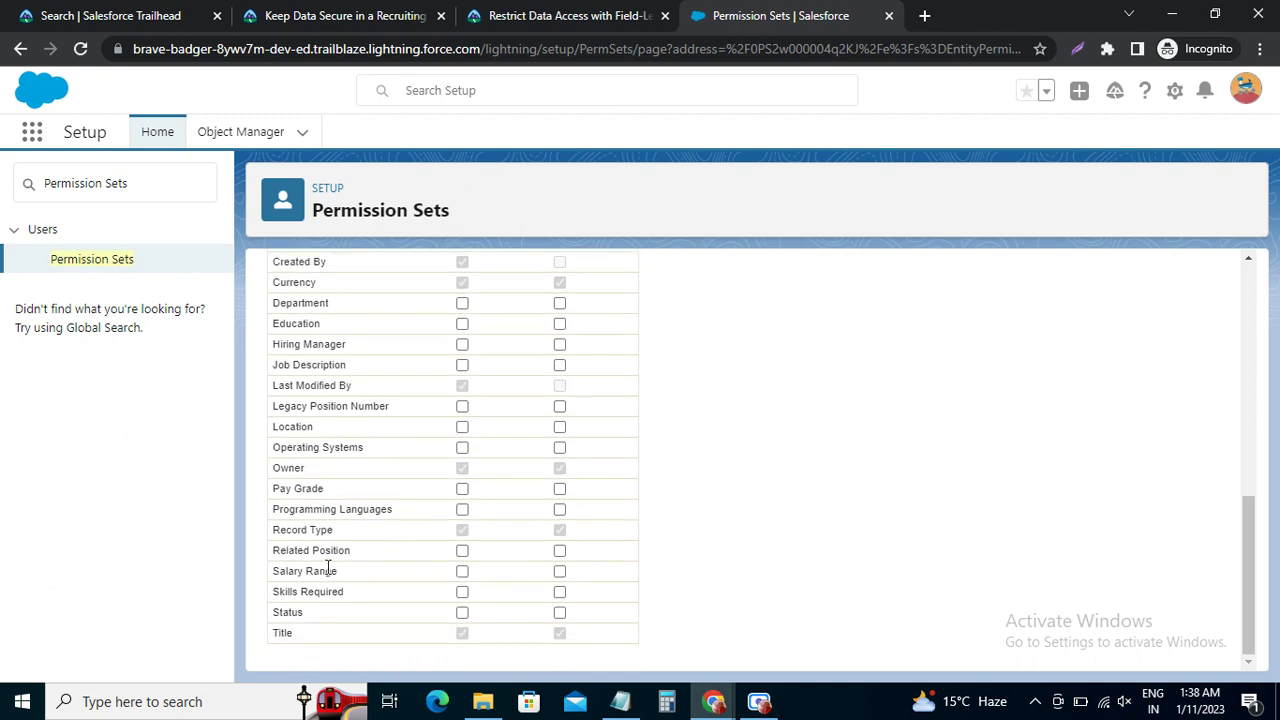
click(462, 572)
Step: Recheck the Salary Range permissions against Trailhead's example and save the Hiring Manager's Positions settings
click(554, 24)
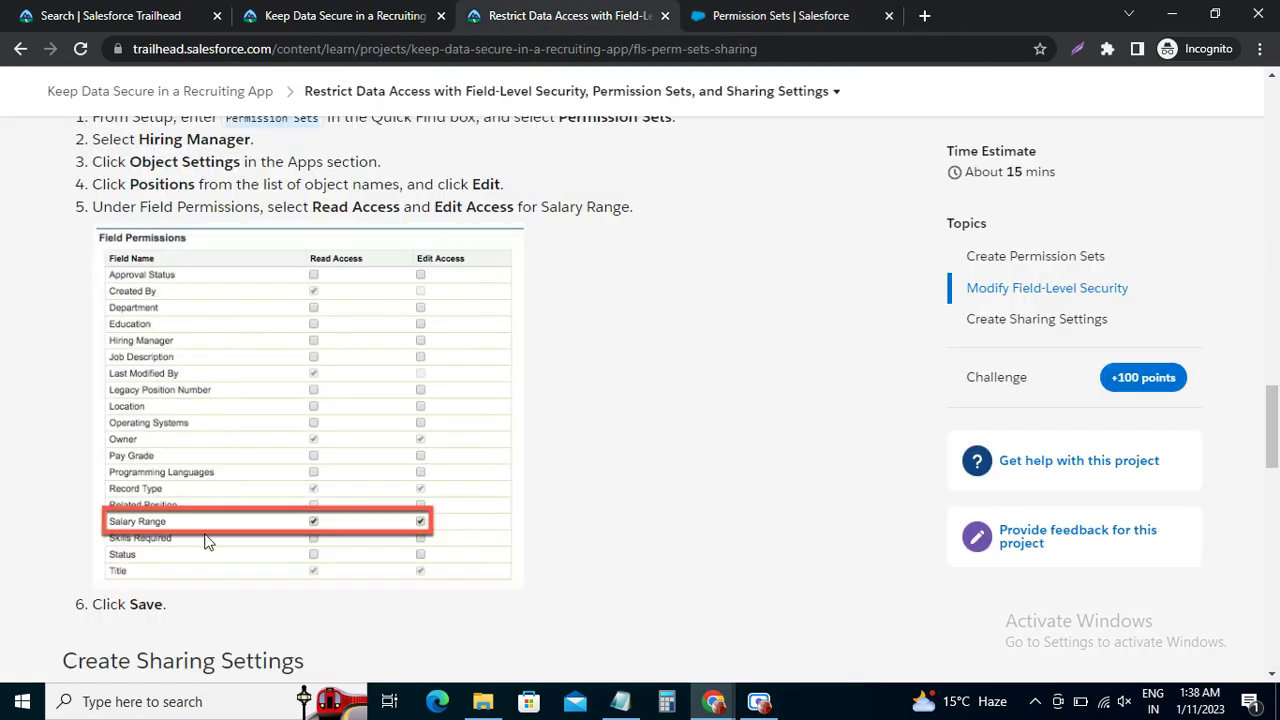
scroll(345, 543, down, 2)
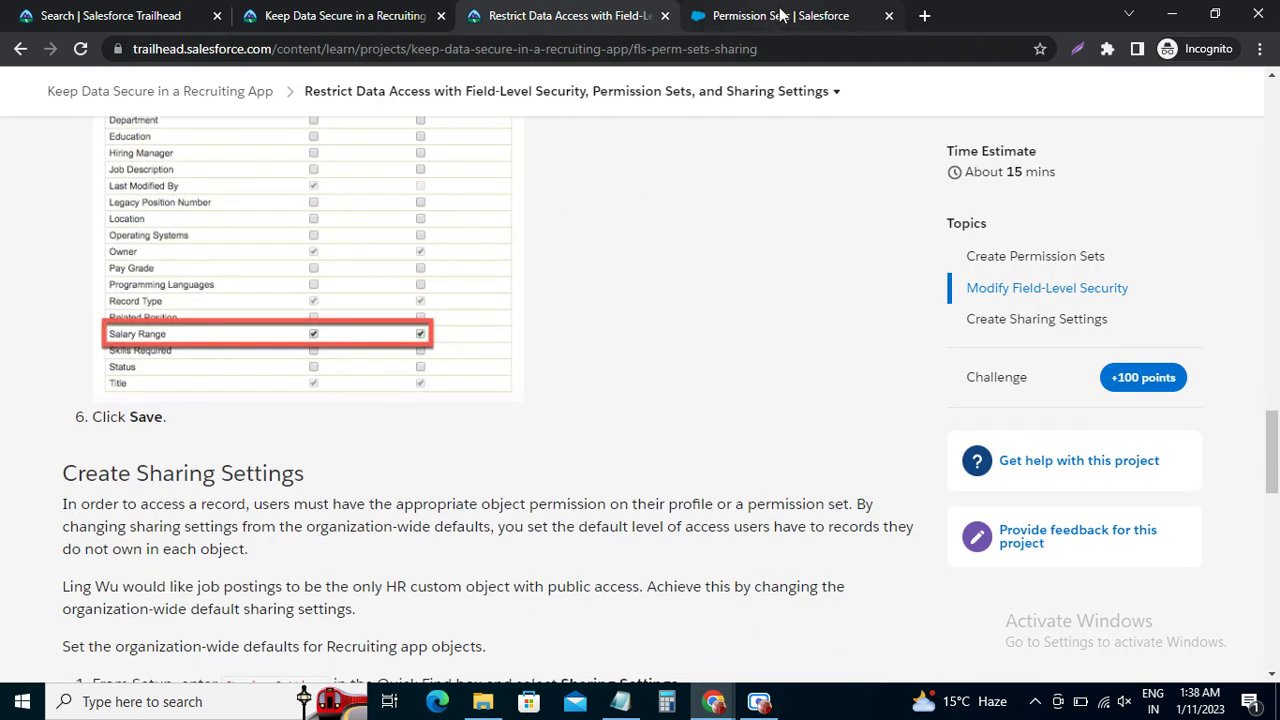
click(815, 12)
scroll(411, 477, up, 10)
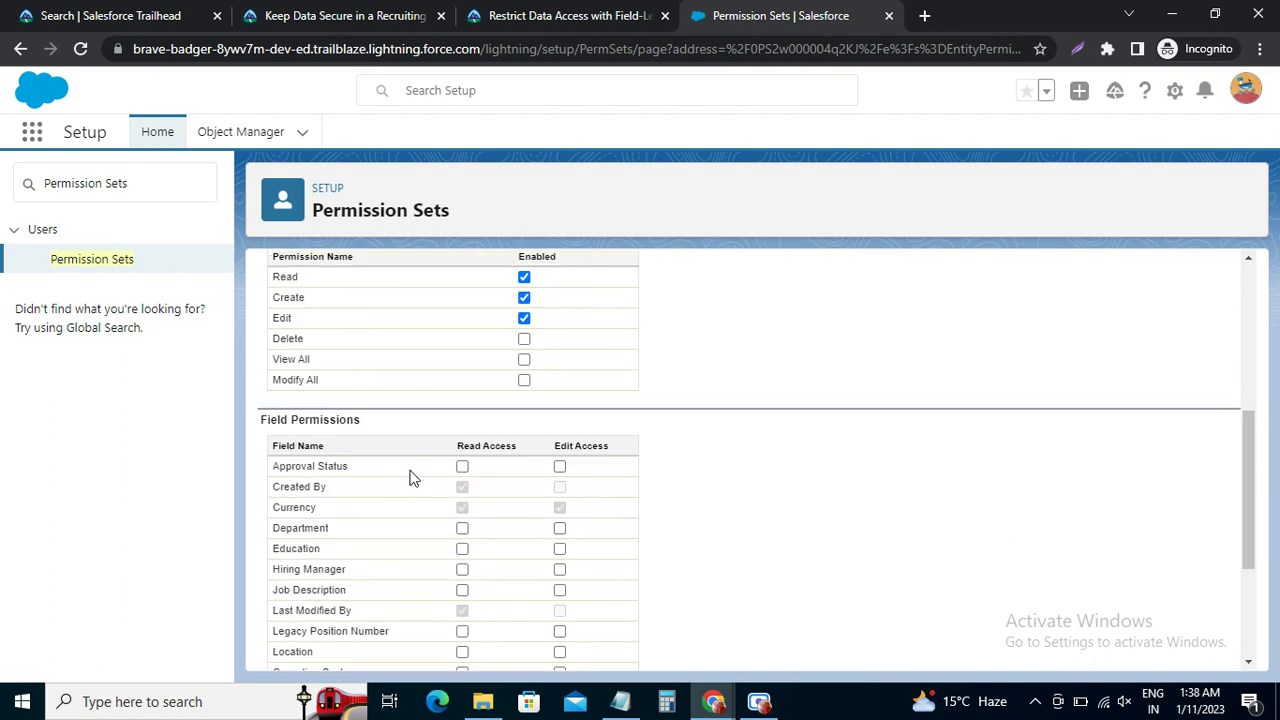
click(581, 391)
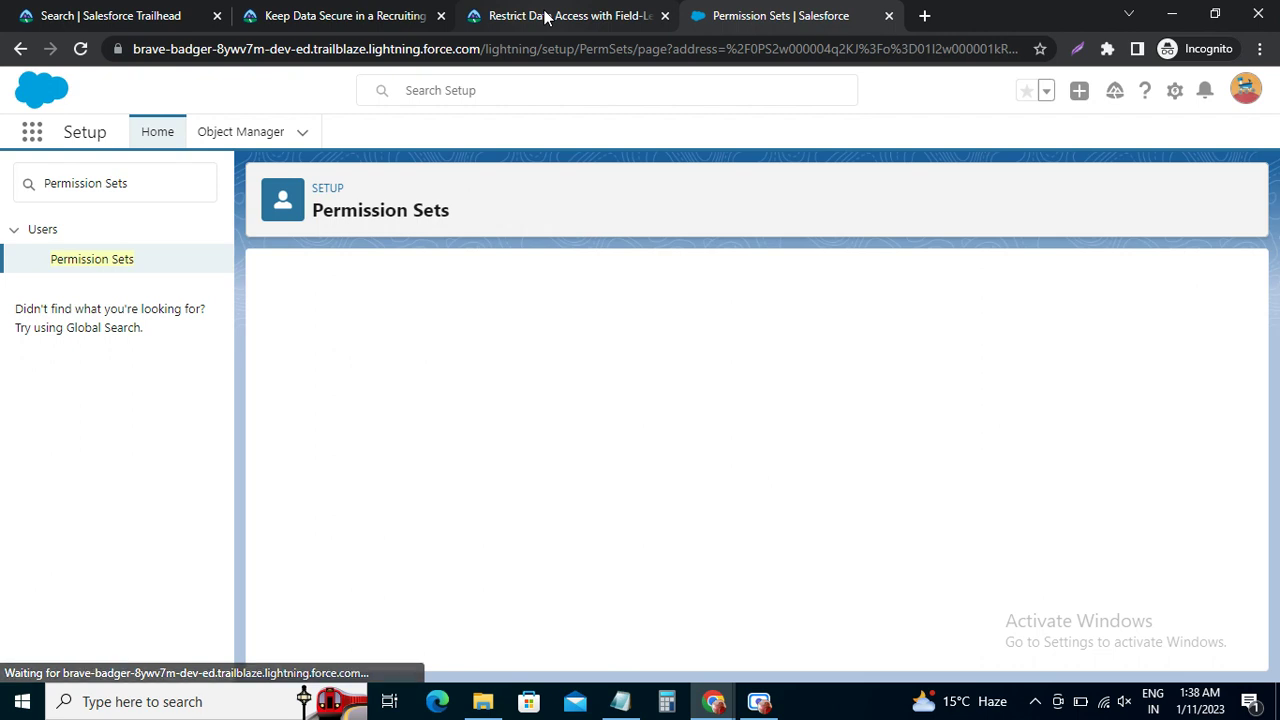
Step: Copy "Sharing Settings" from Trailhead's instructions, search for it in Setup Quick Find and open the Sharing Settings page
click(547, 18)
scroll(218, 490, down, 2)
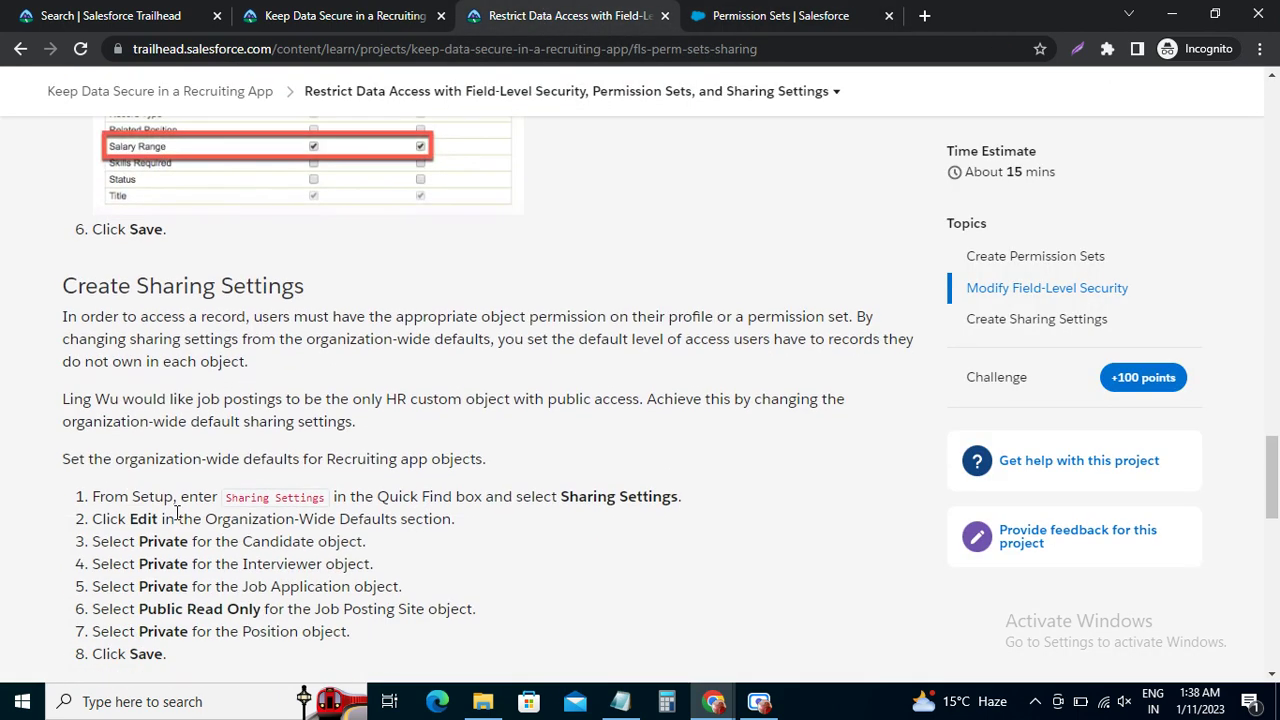
scroll(218, 490, down, 1)
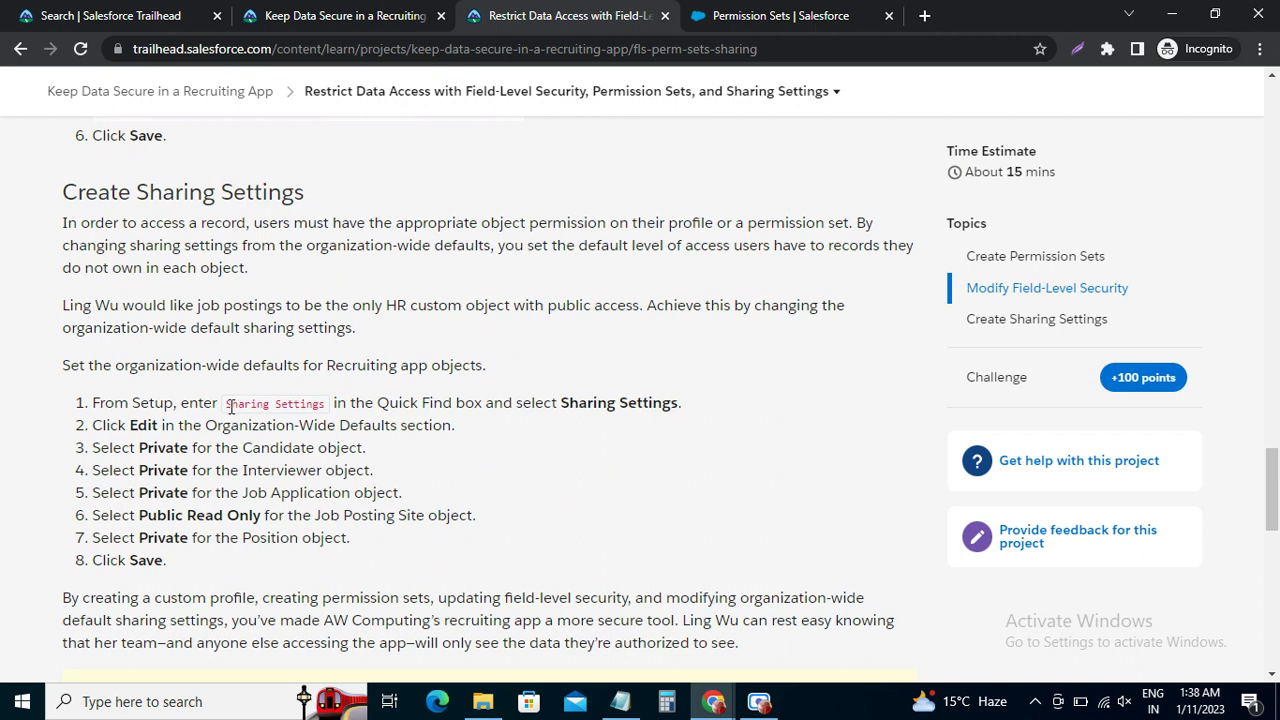
drag(236, 407, 323, 406)
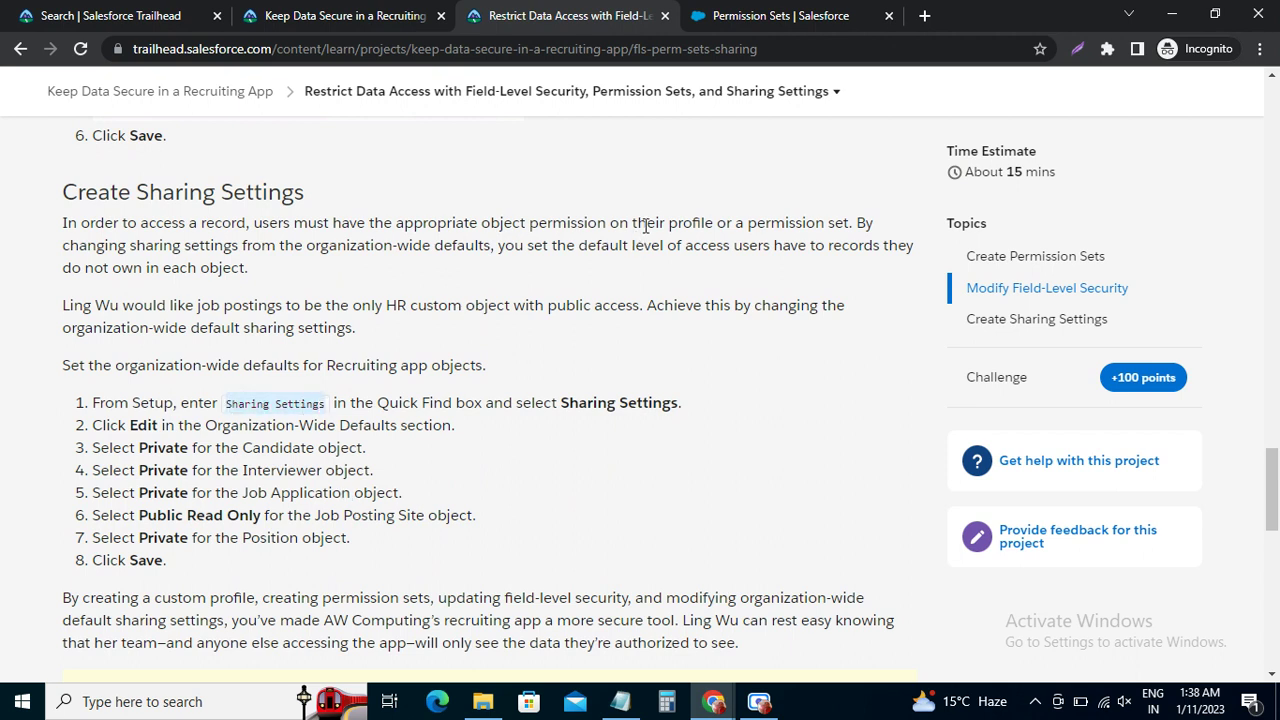
click(778, 14)
click(140, 181)
key(ctrl+a)
text(Sharing Settings)
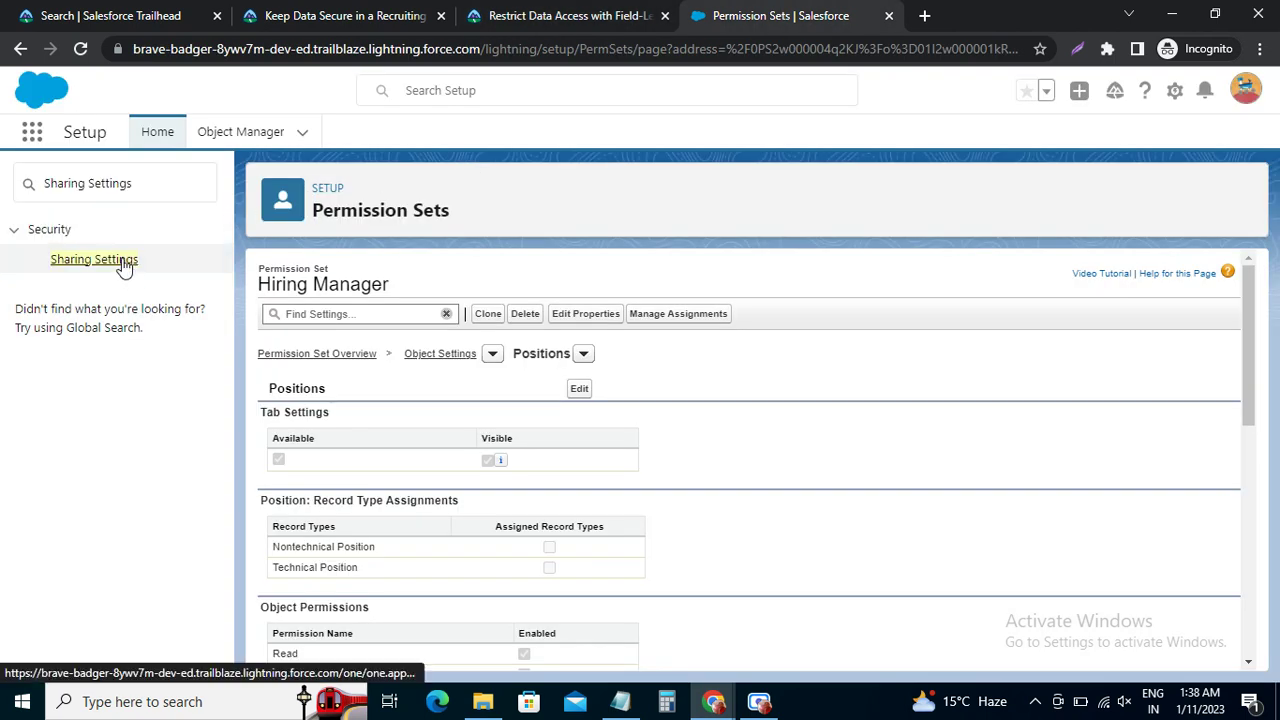
click(124, 264)
Step: Check Trailhead's instruction on the Organization-Wide Defaults section and start editing those defaults in Sharing Settings
click(578, 20)
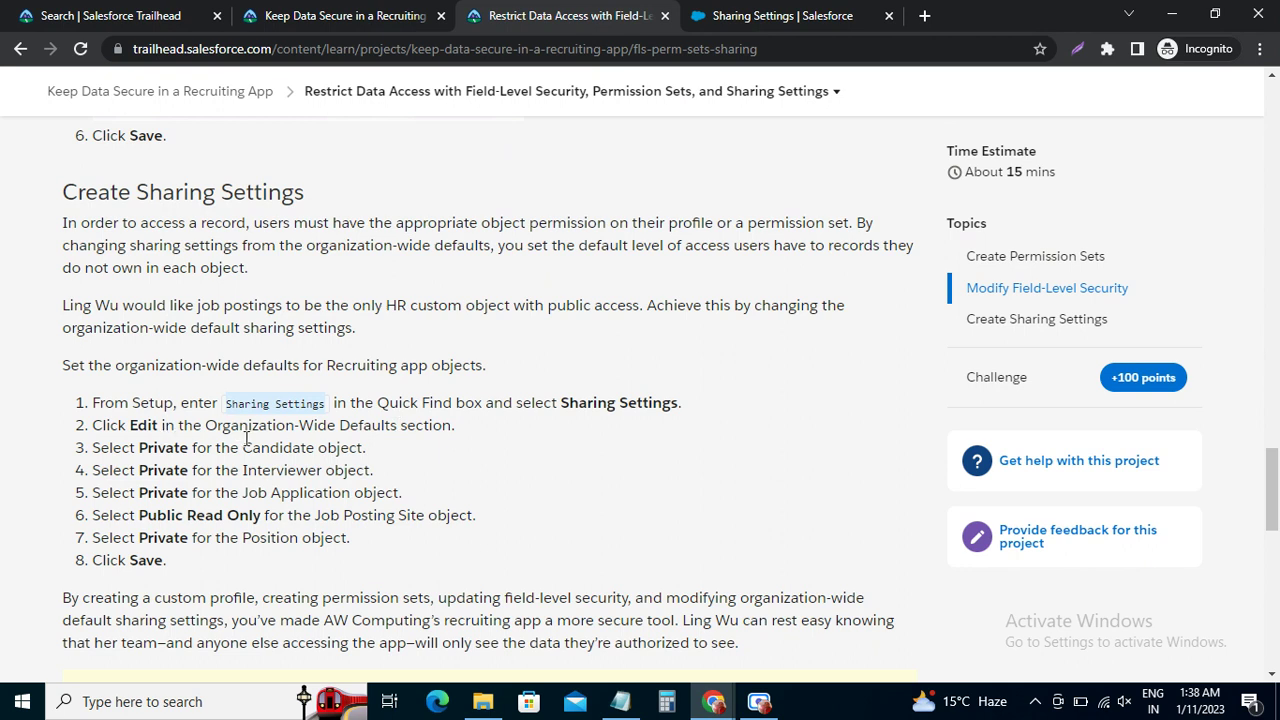
drag(206, 426, 444, 425)
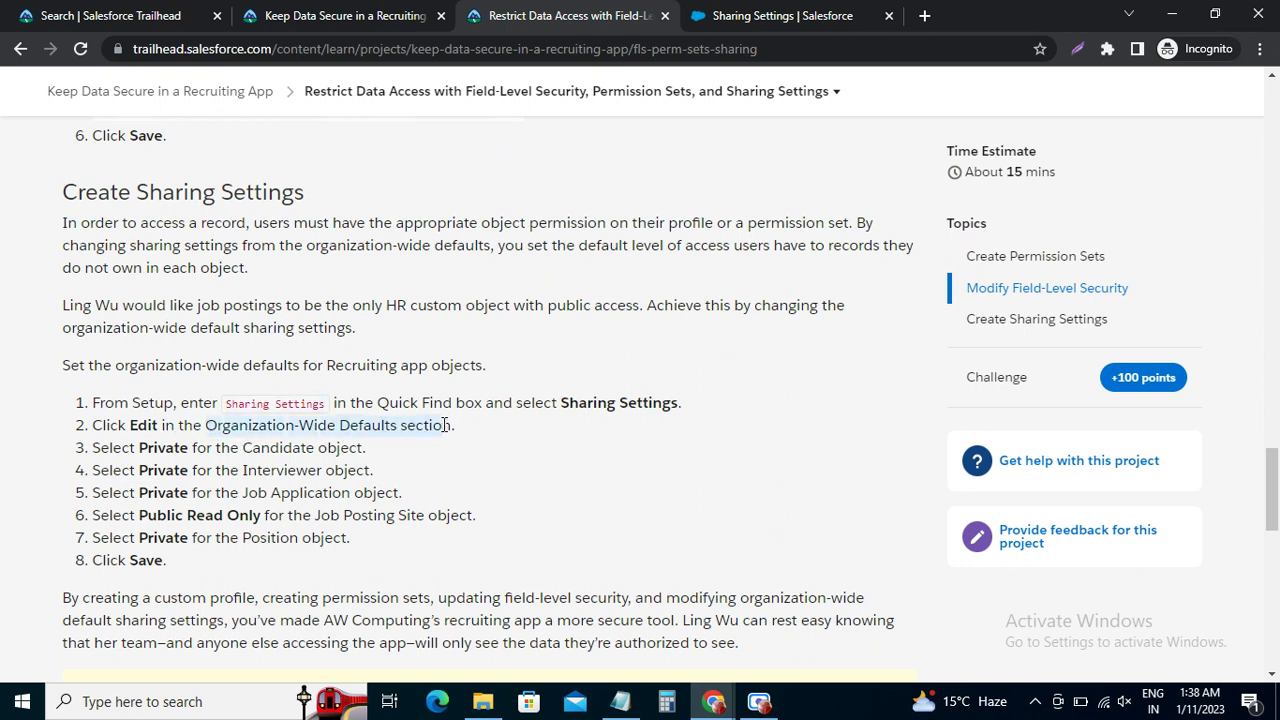
click(750, 16)
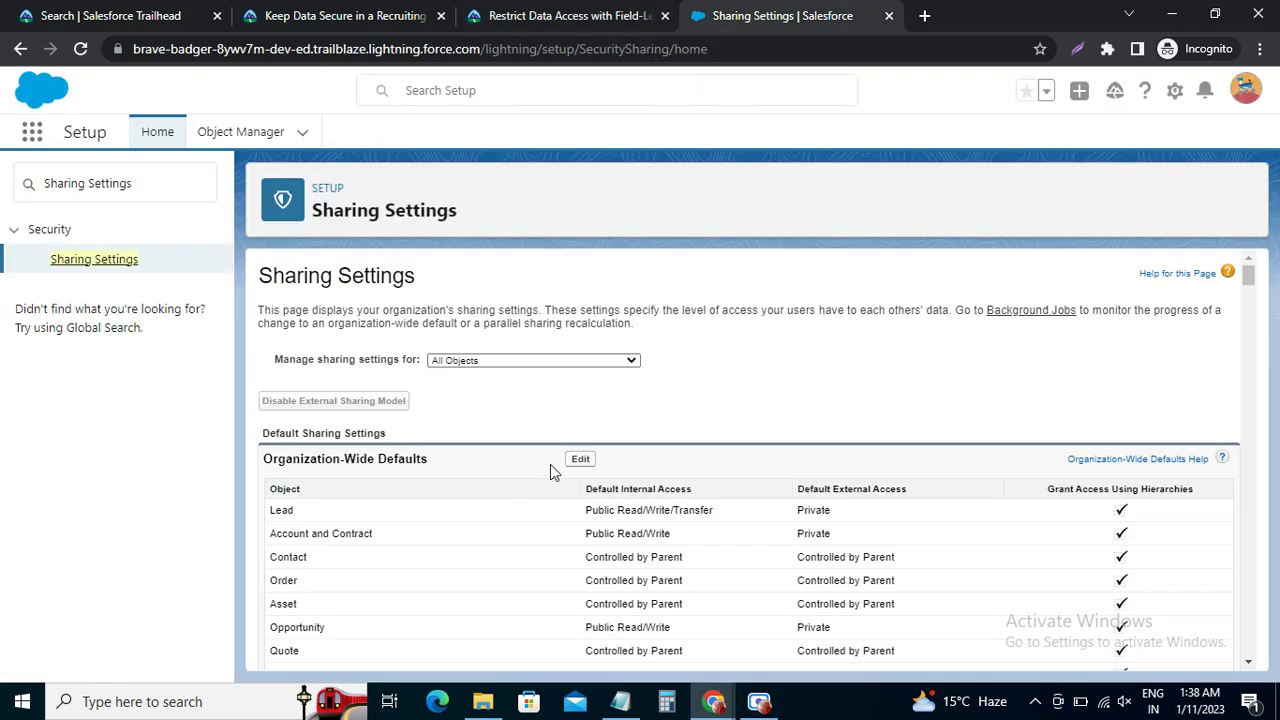
click(580, 461)
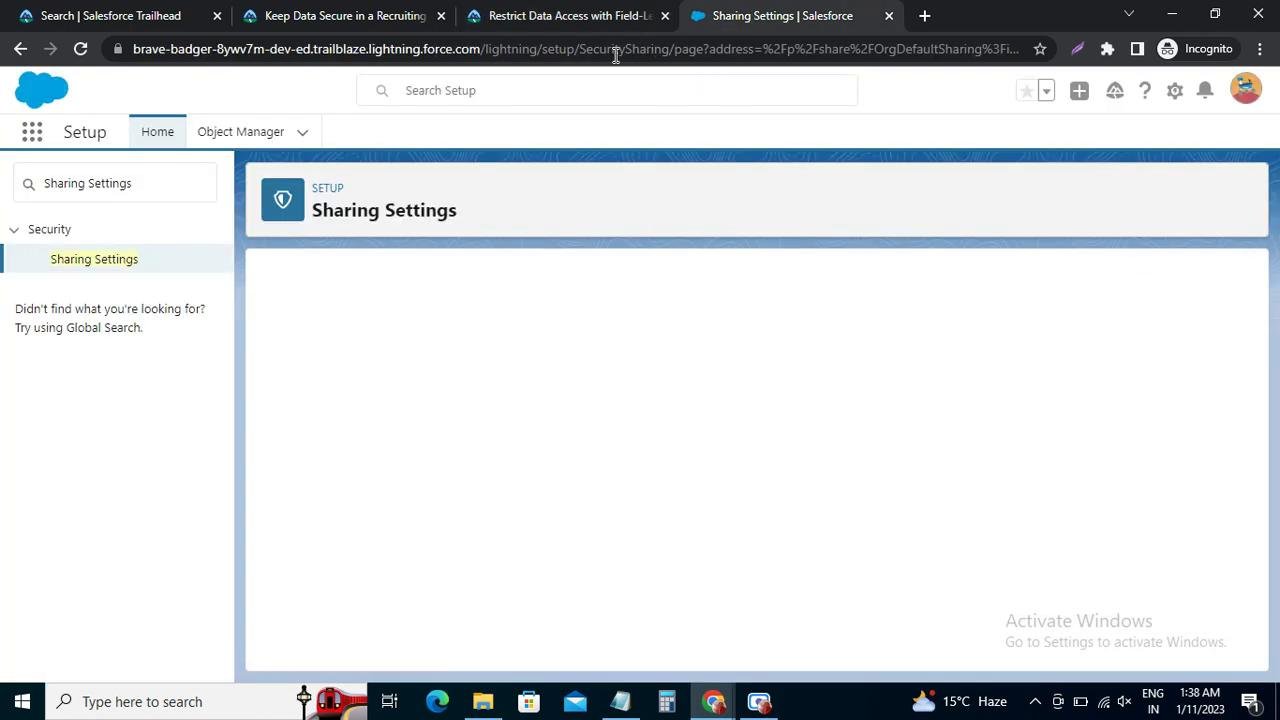
Step: Following Trailhead's instructions, find the Candidate object in the organization-wide defaults and set its Default Internal Access to Private
click(571, 14)
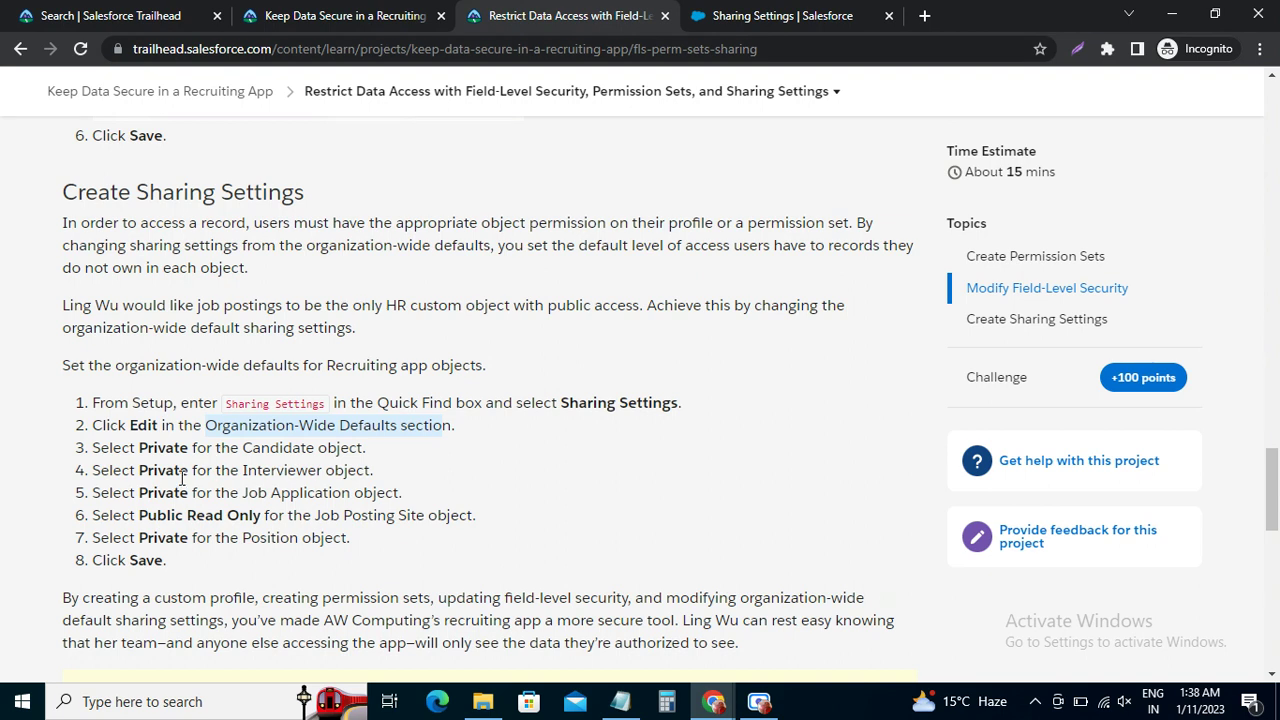
double_click(161, 448)
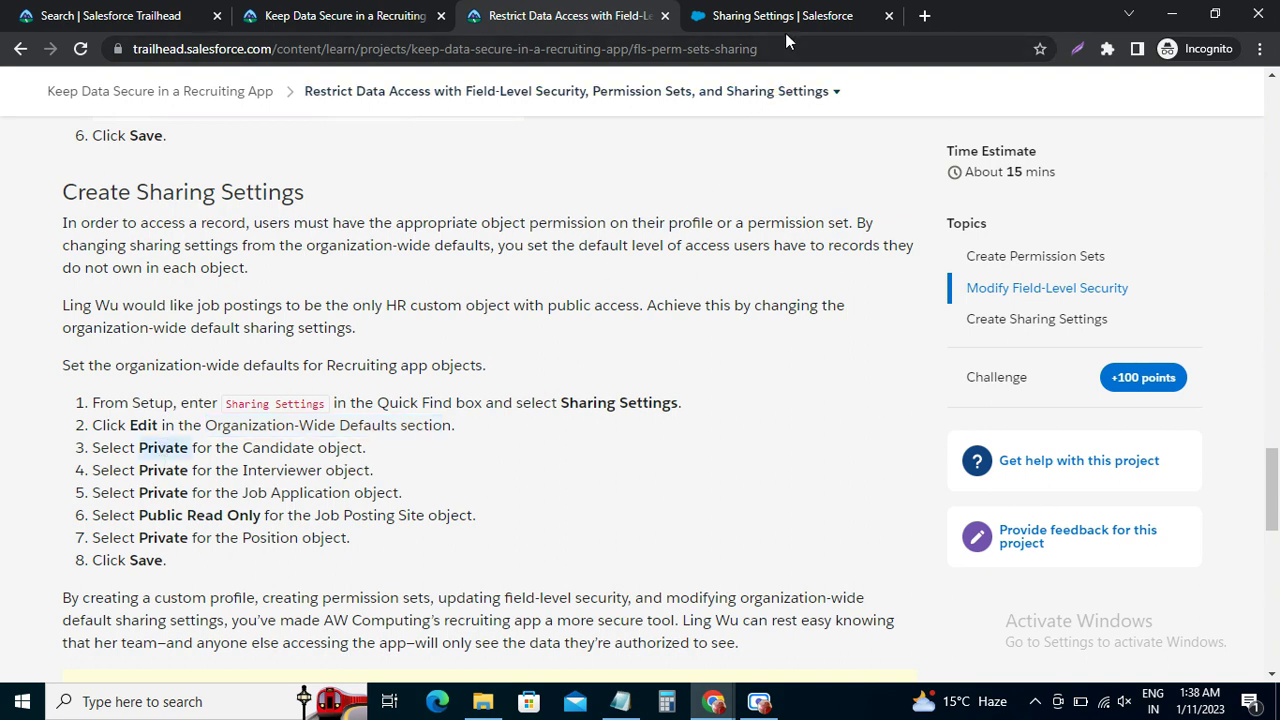
click(815, 16)
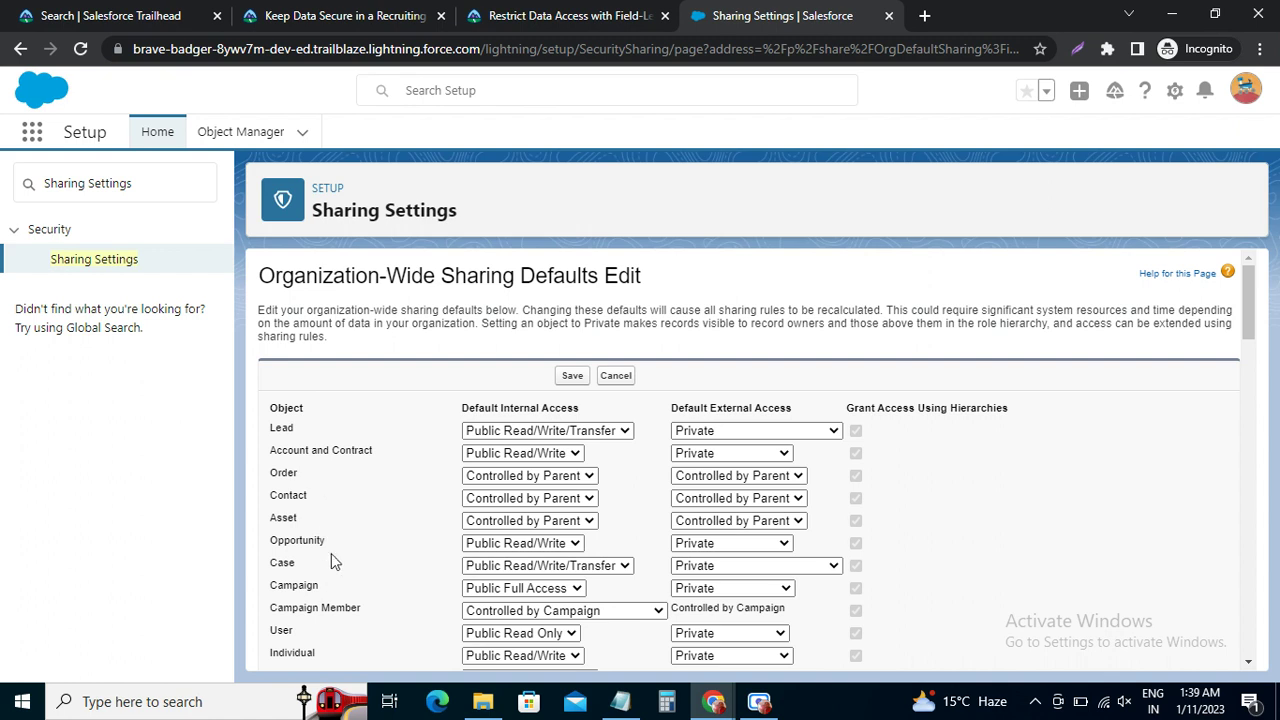
scroll(299, 521, down, 2)
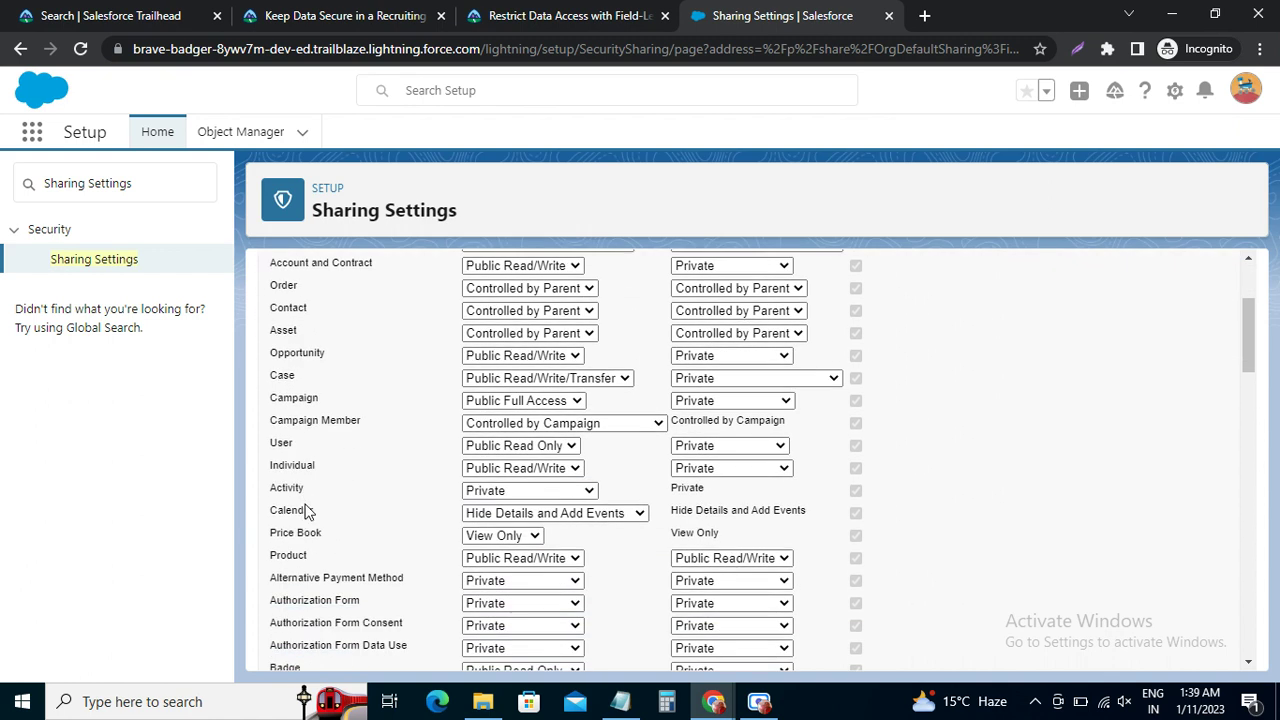
key(ctrl+f)
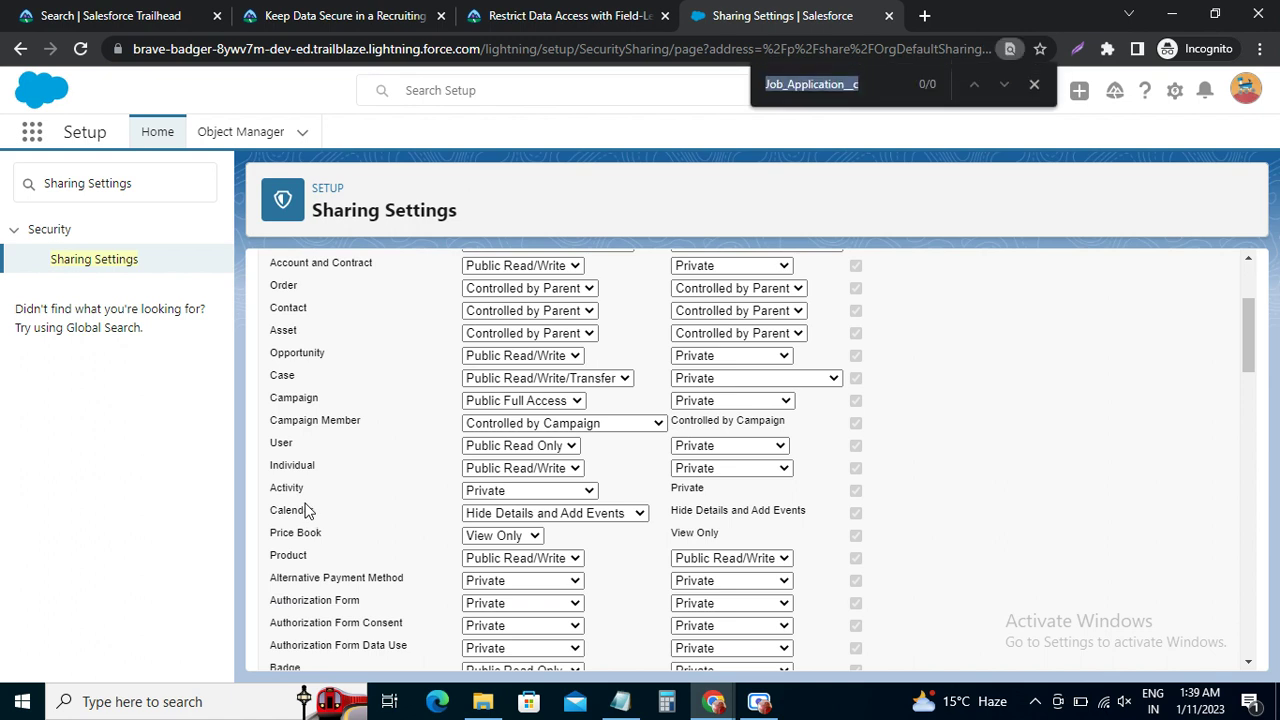
text(can)
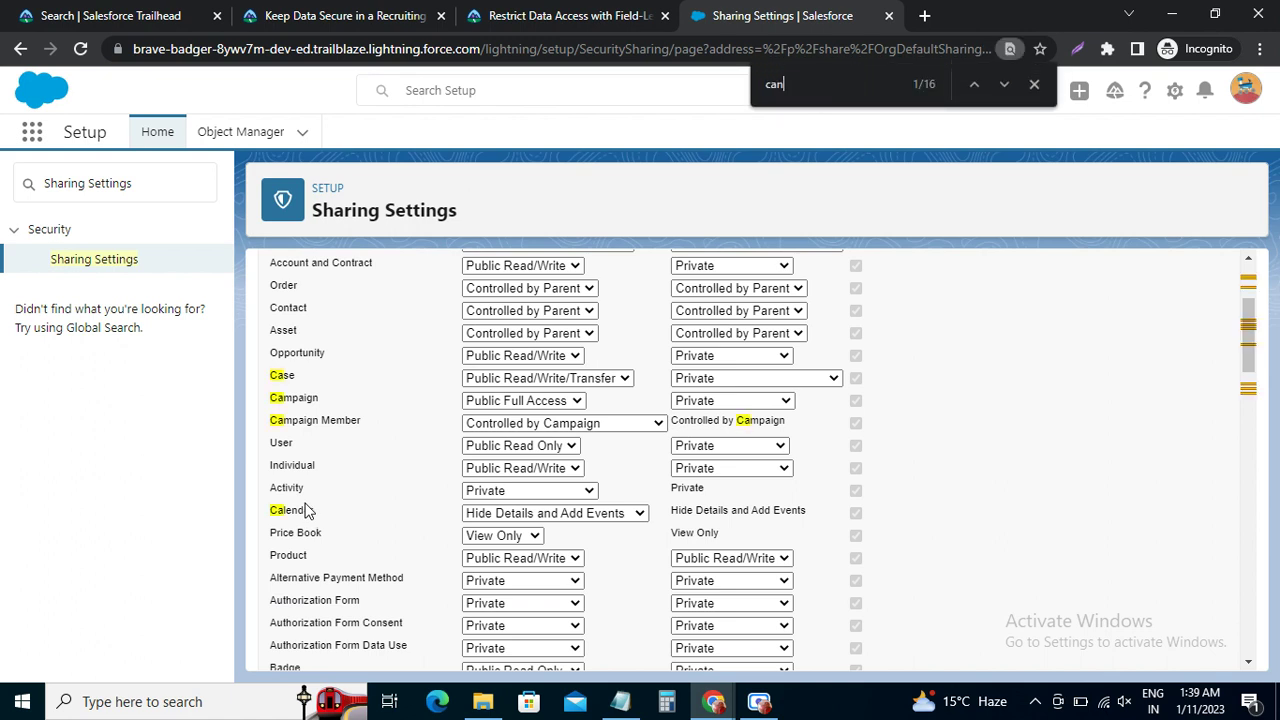
text(d)
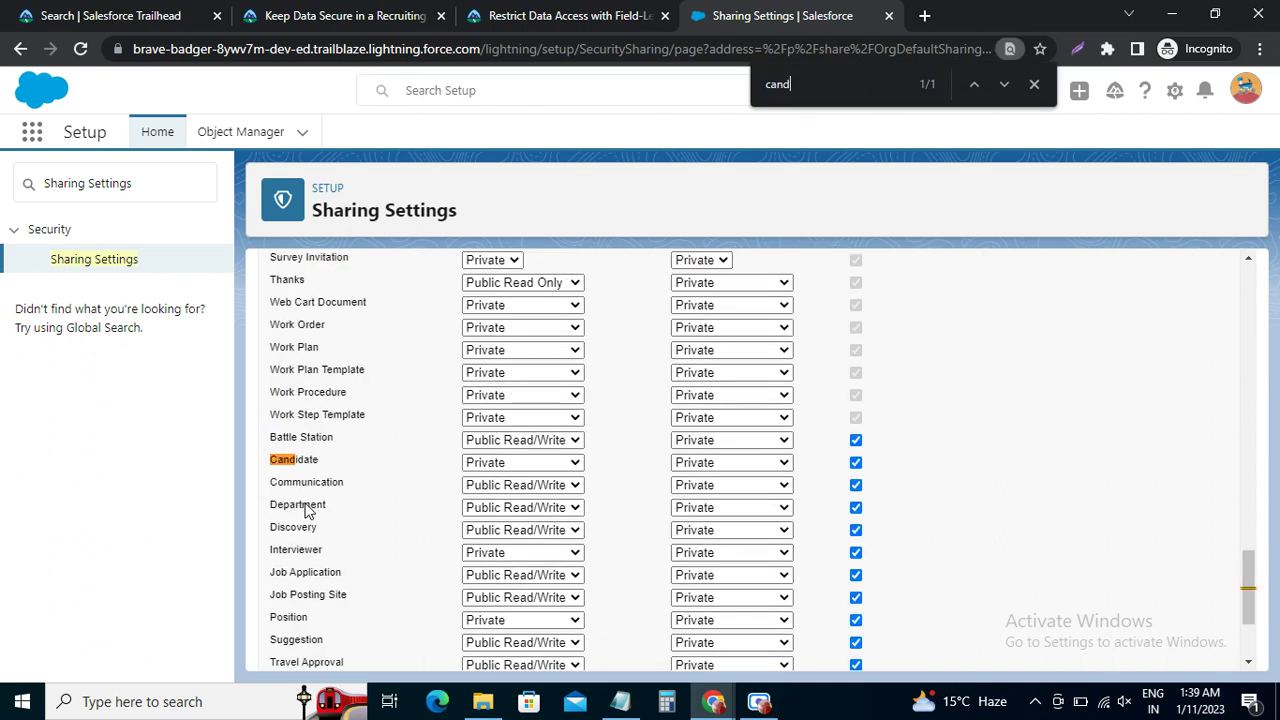
click(503, 470)
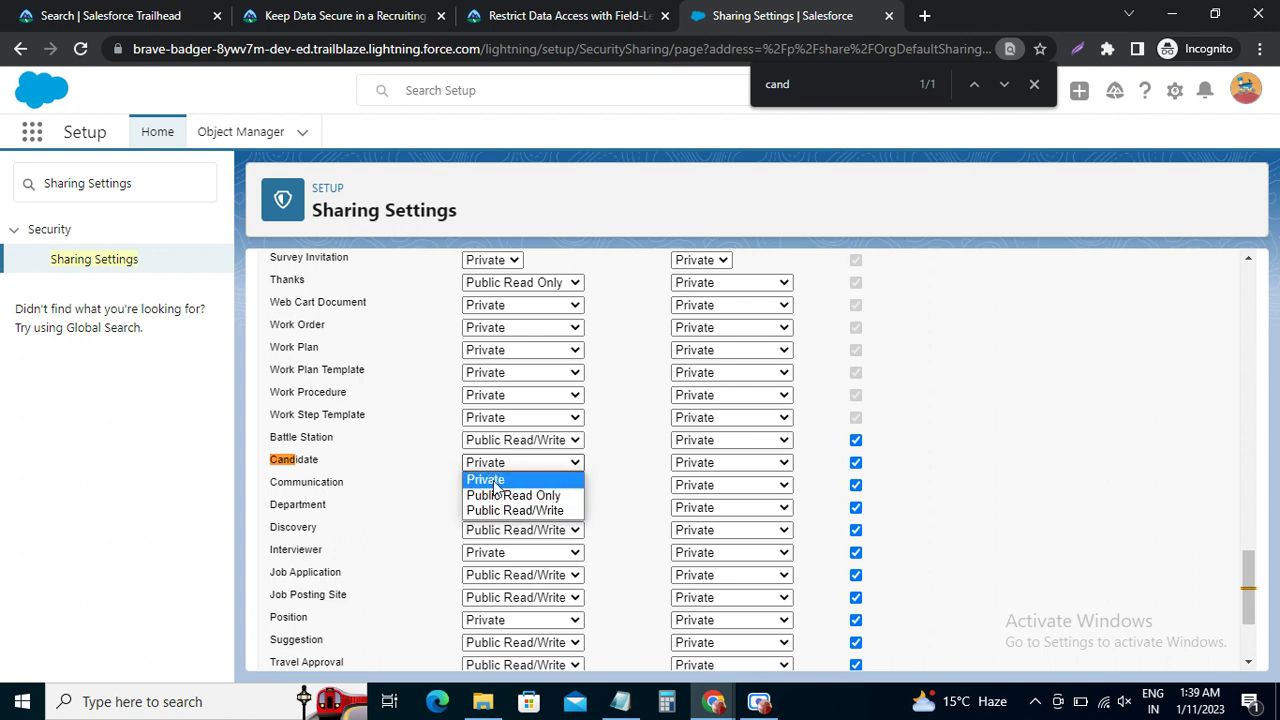
click(495, 480)
Step: Check Trailhead's next sharing instruction, find the Interviewer object and set its Default Internal Access to Private
click(551, 16)
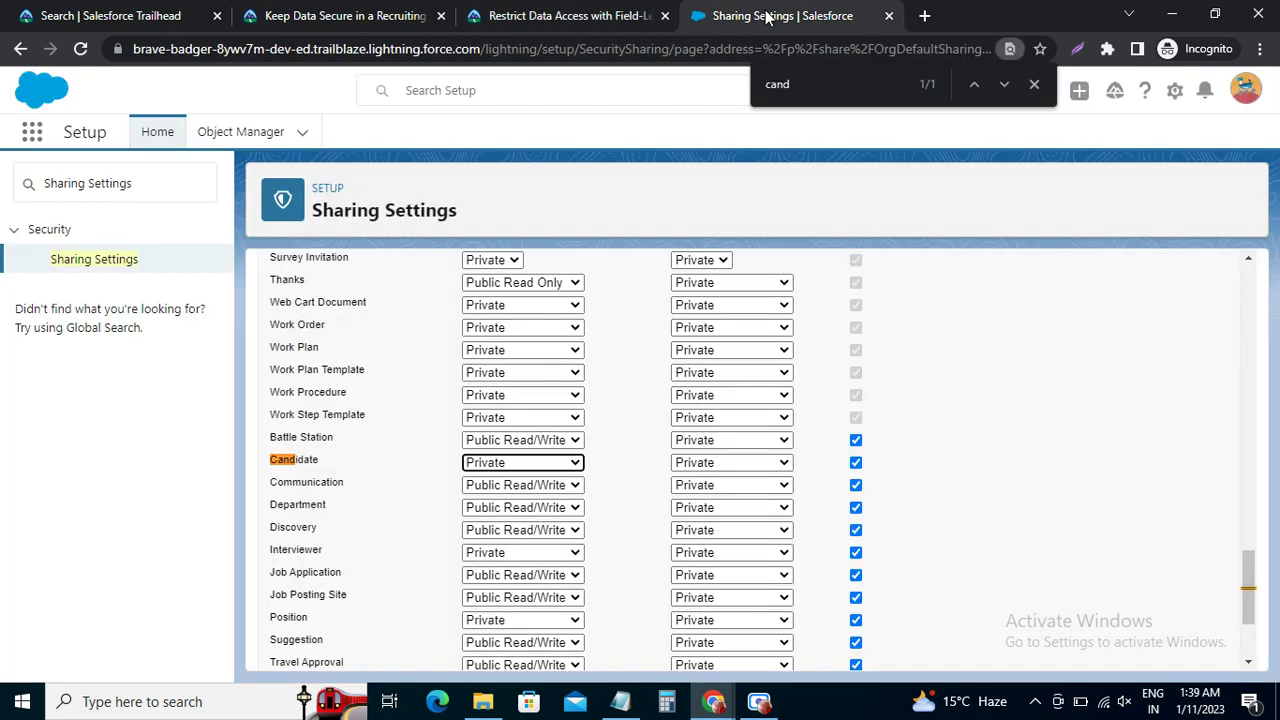
click(768, 16)
scroll(332, 484, up, 1)
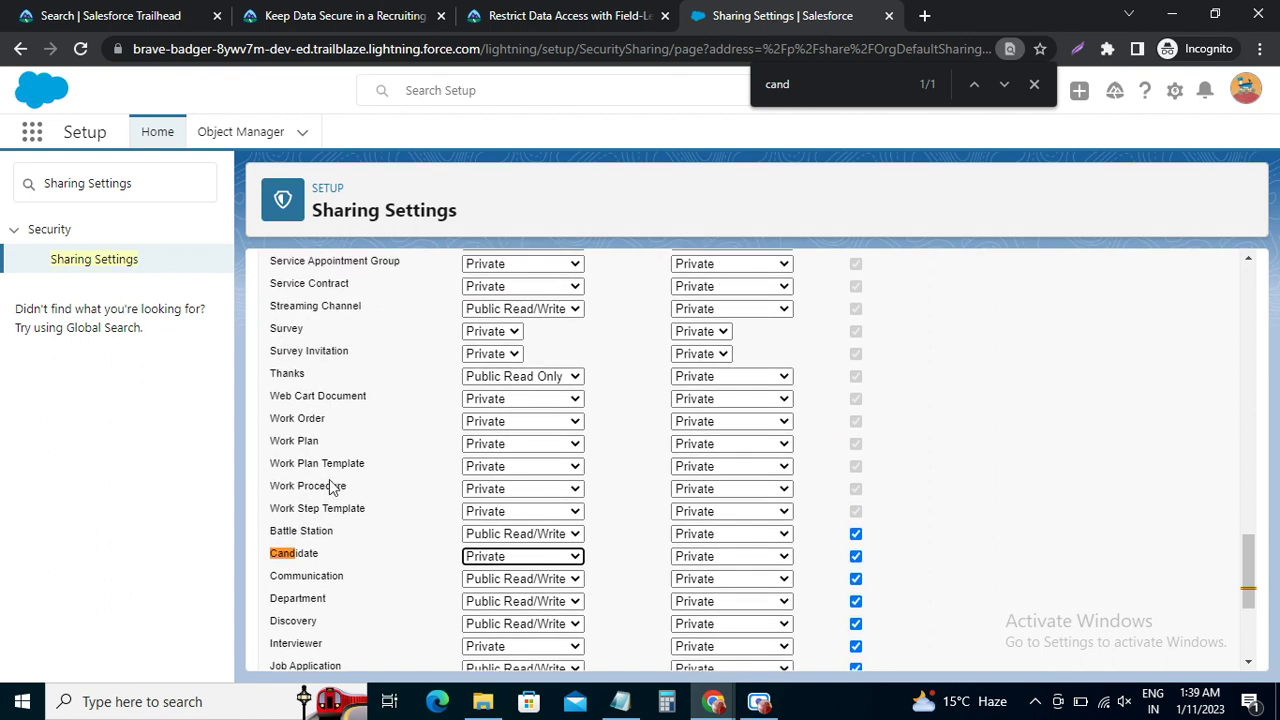
key(ctrl+f)
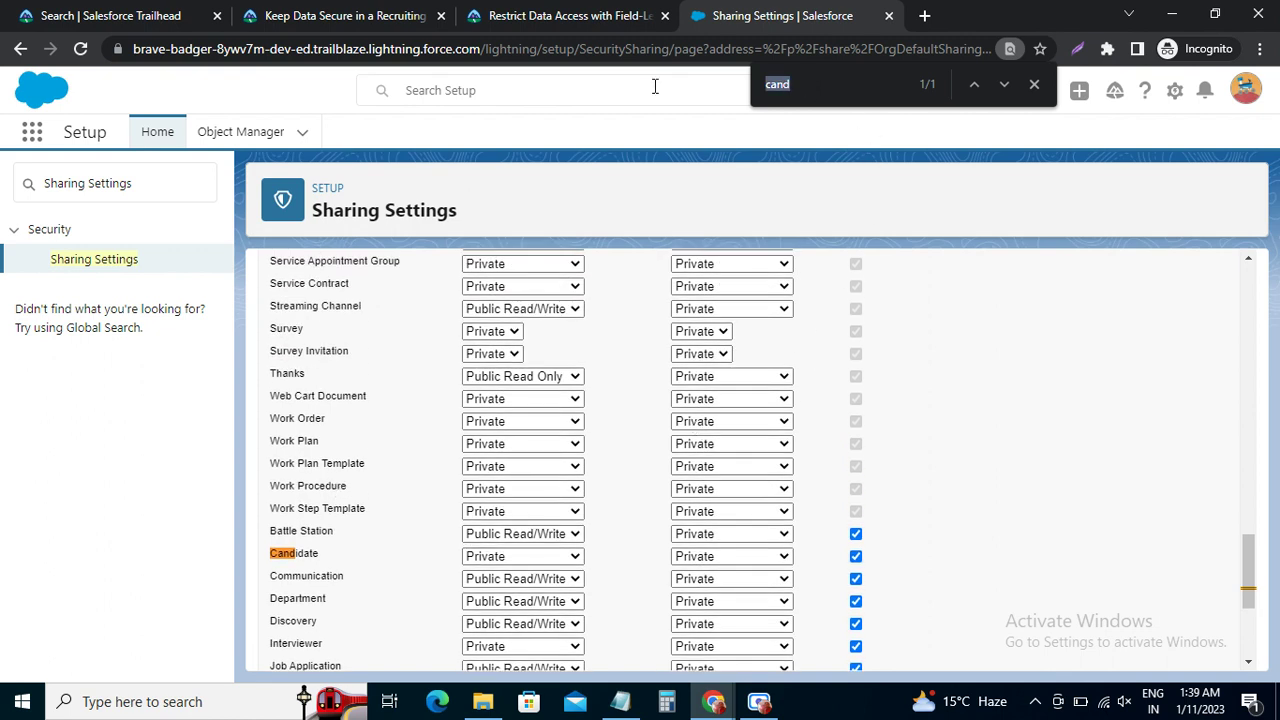
text(Inter)
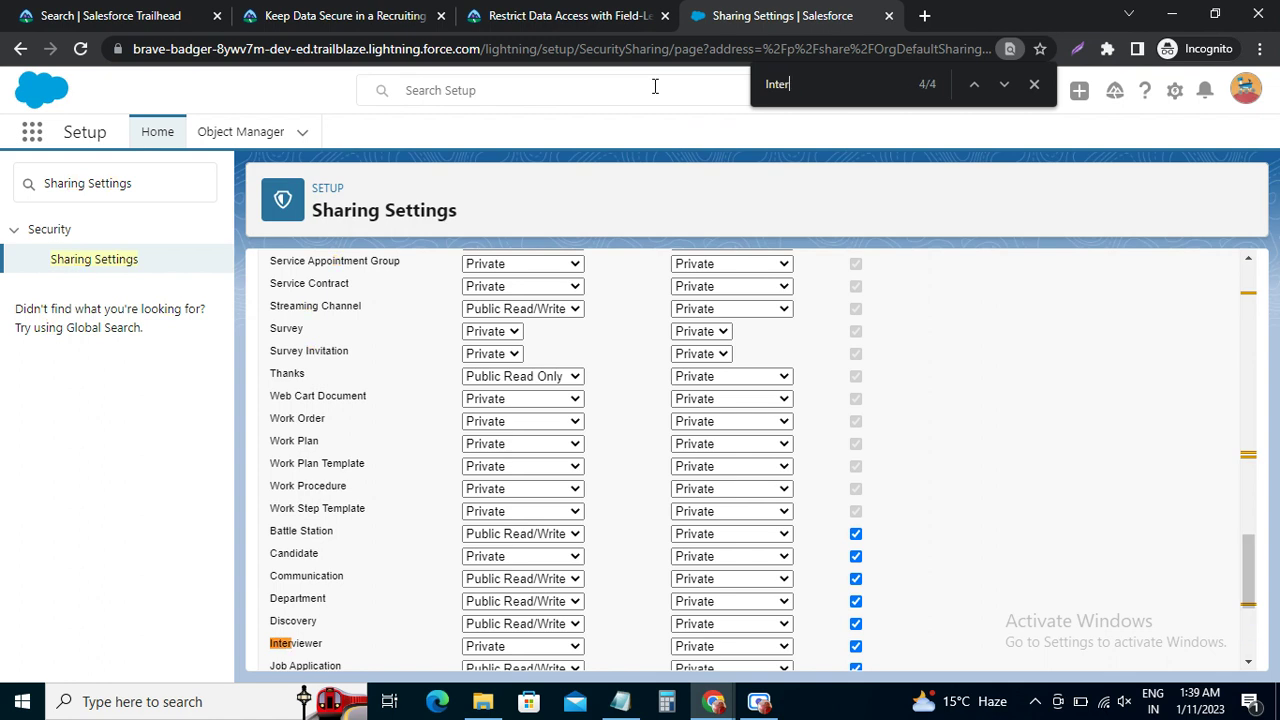
scroll(577, 486, down, 1)
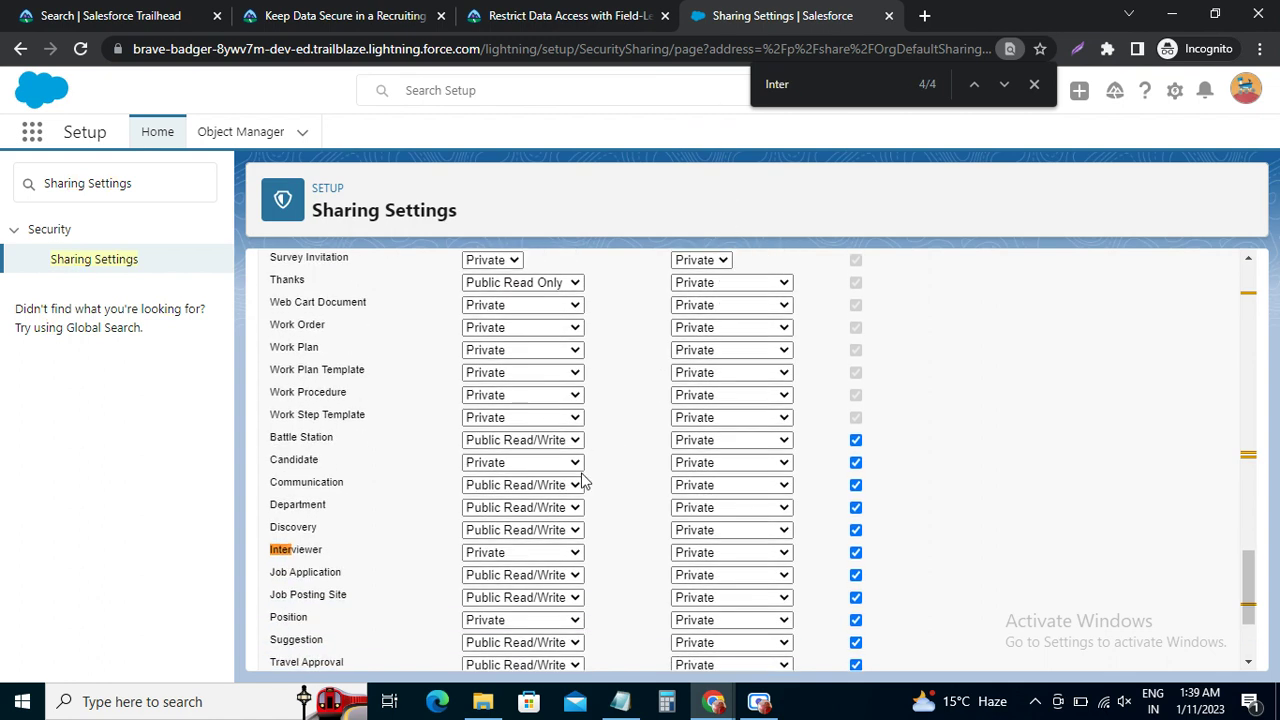
click(522, 558)
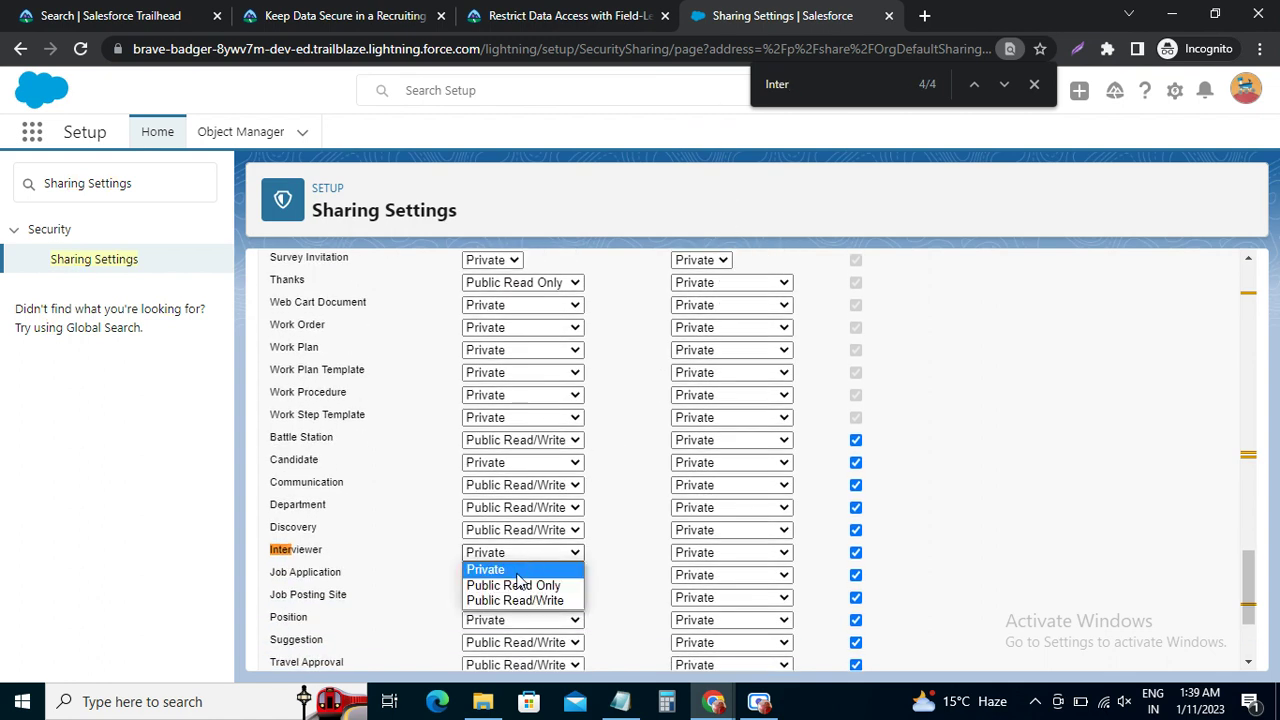
click(523, 569)
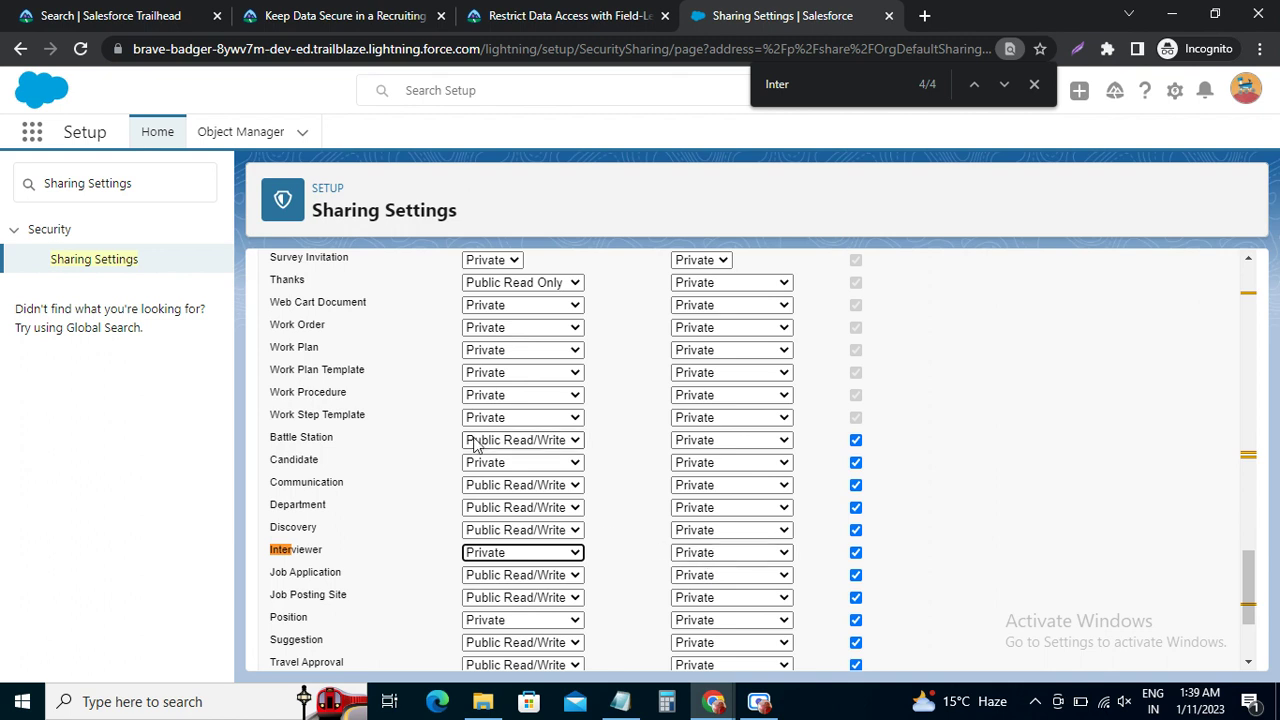
Step: Check Trailhead's next sharing instruction, find the Job Application object and set its Default Internal Access to Private
click(540, 16)
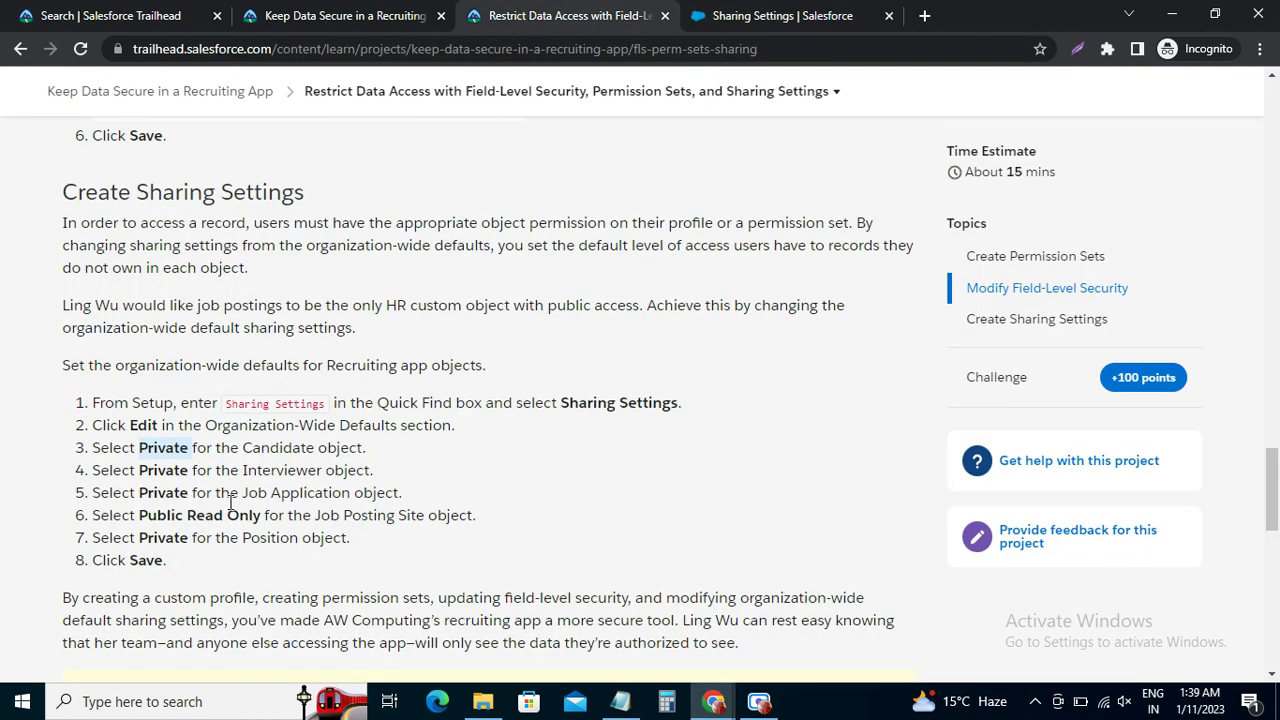
click(715, 16)
double_click(800, 84)
text(job)
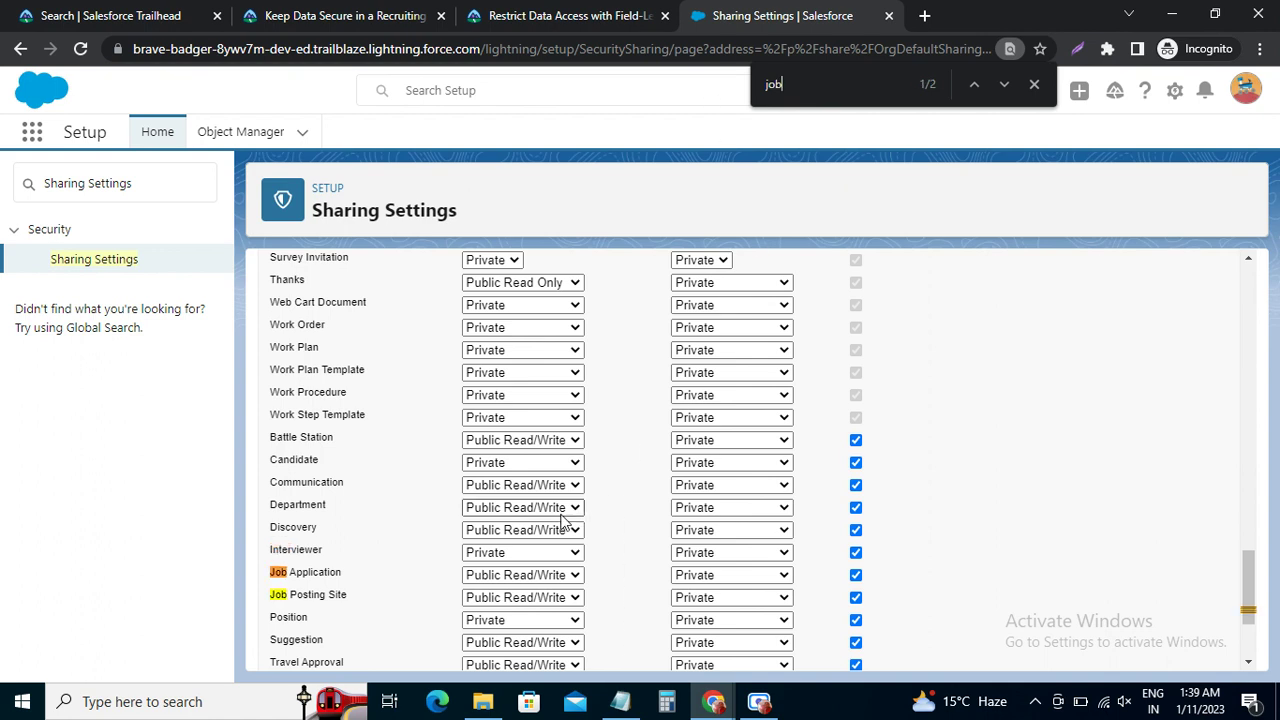
click(495, 578)
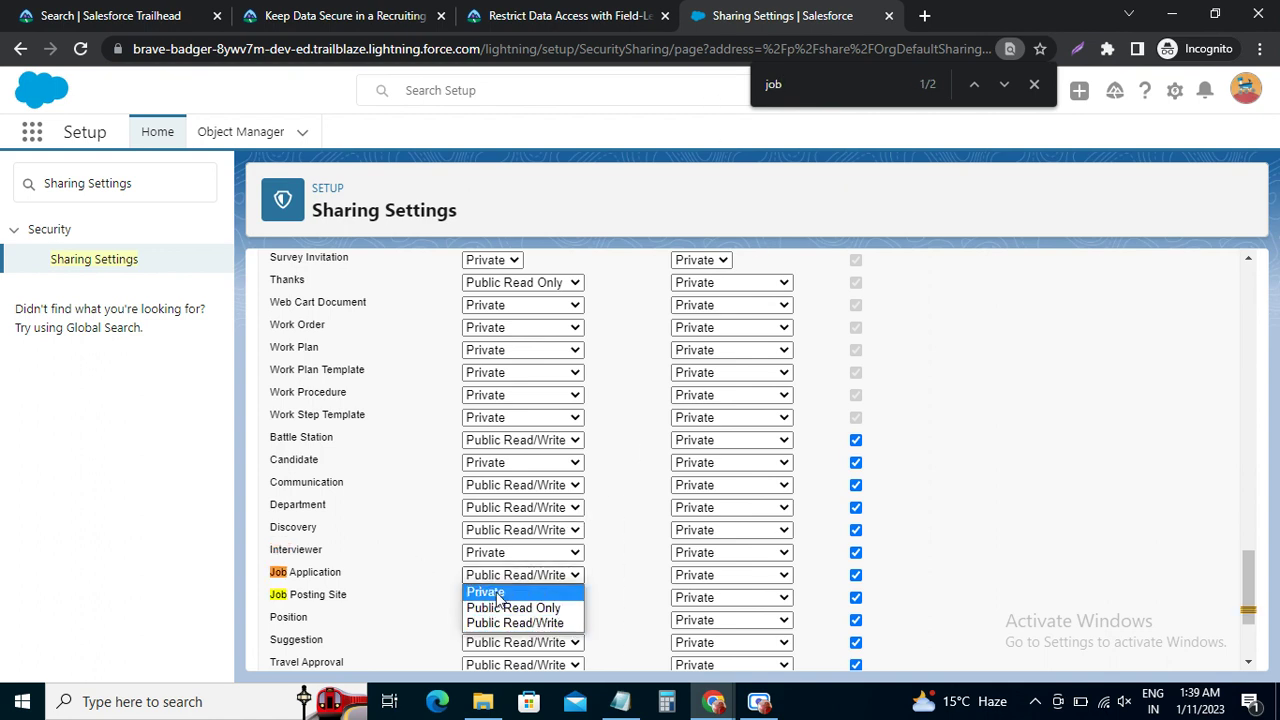
click(495, 591)
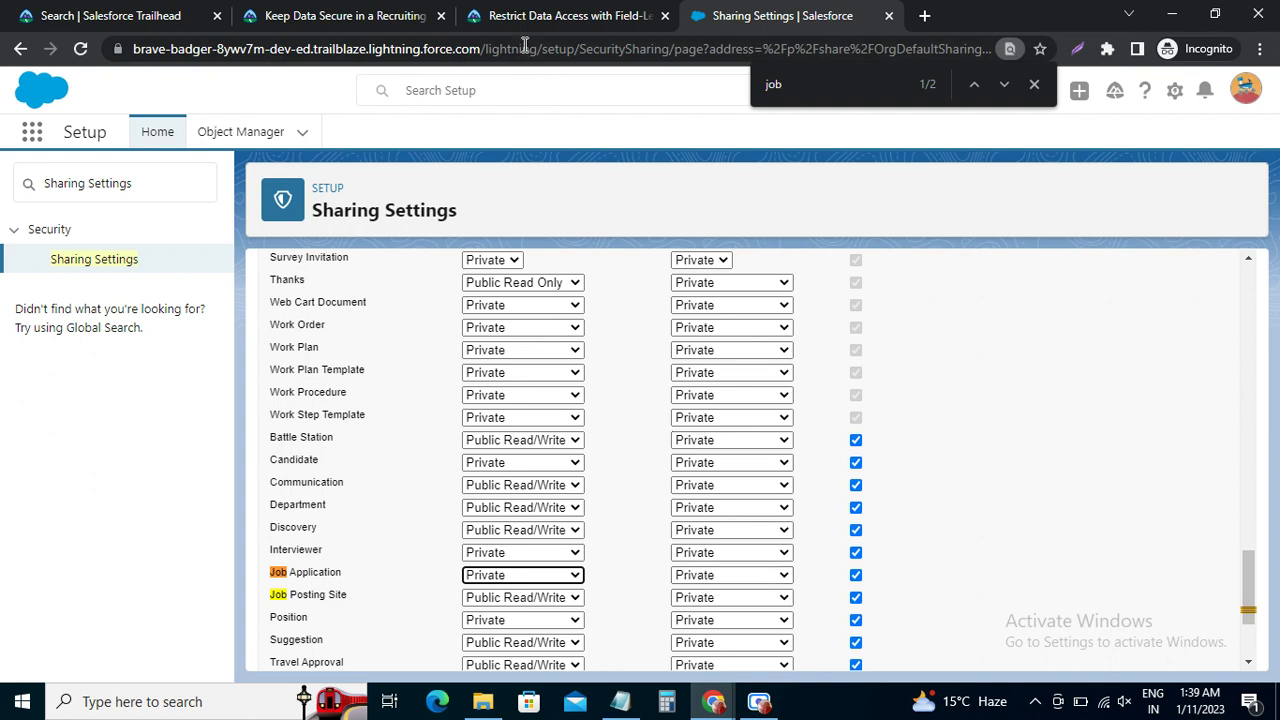
Step: Following Trailhead's next instruction, set the Job Posting Site object's Default Internal Access to Public Read Only
click(515, 16)
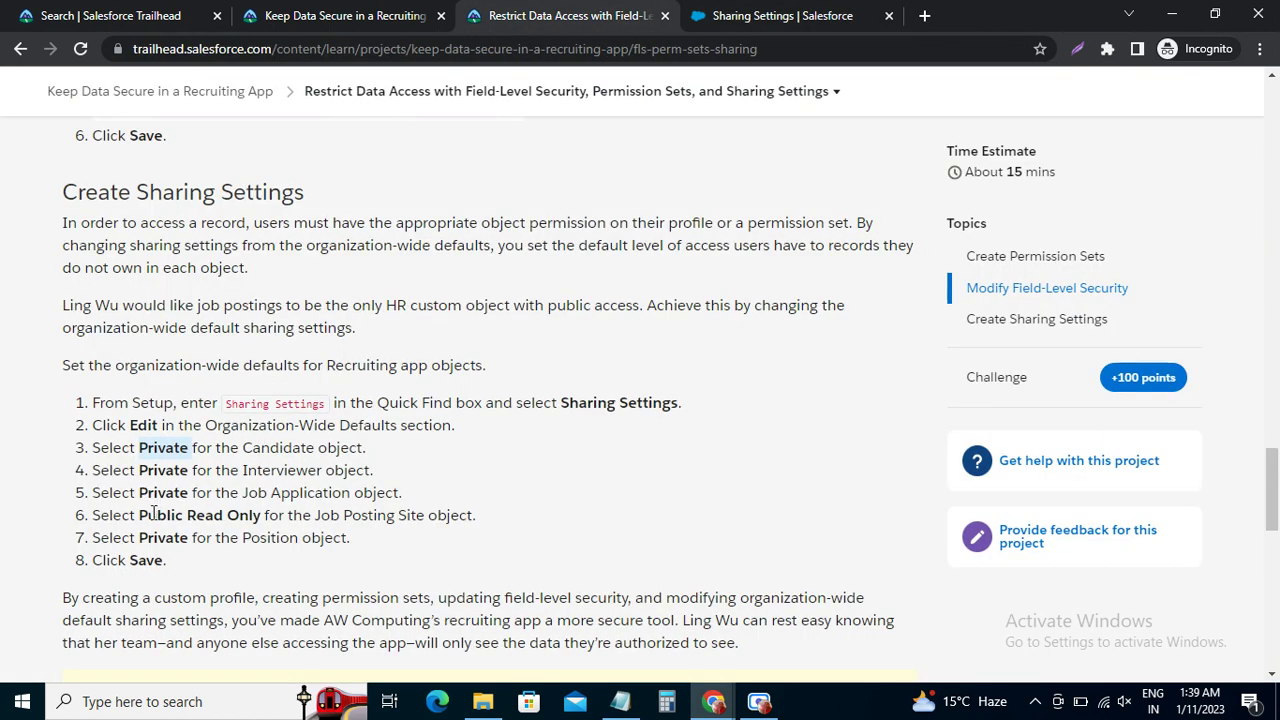
drag(140, 515, 265, 515)
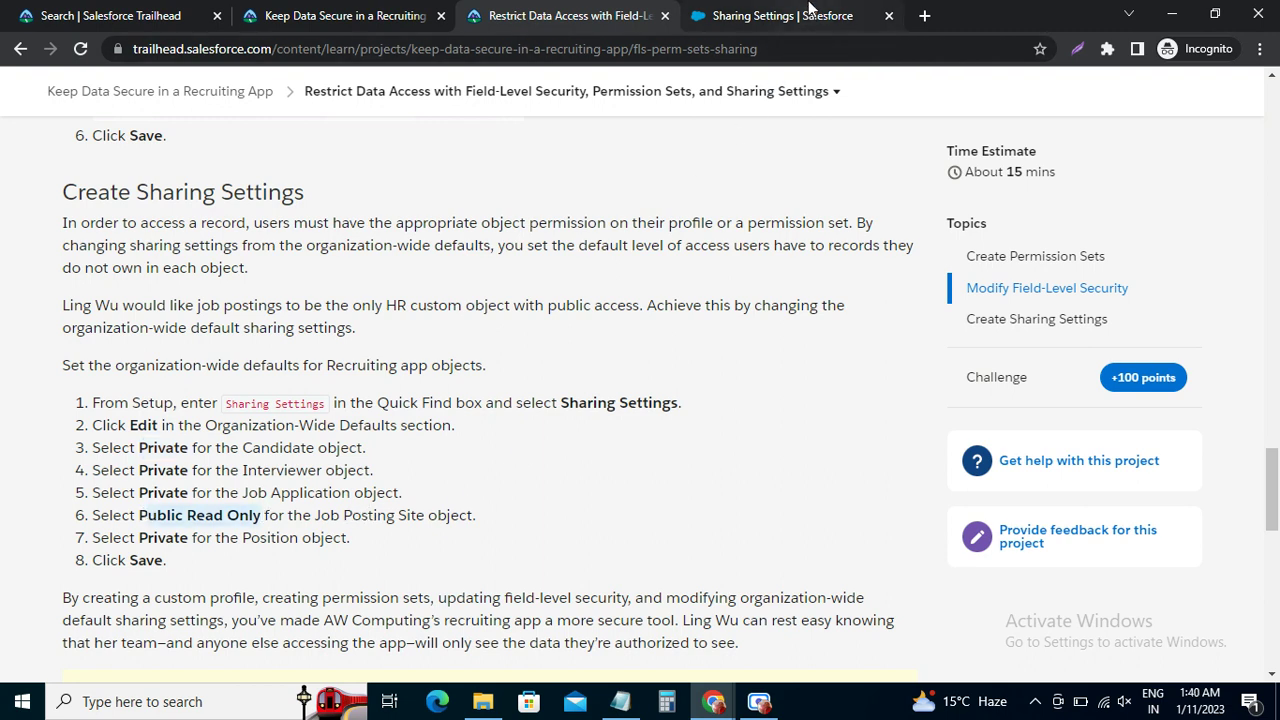
click(810, 8)
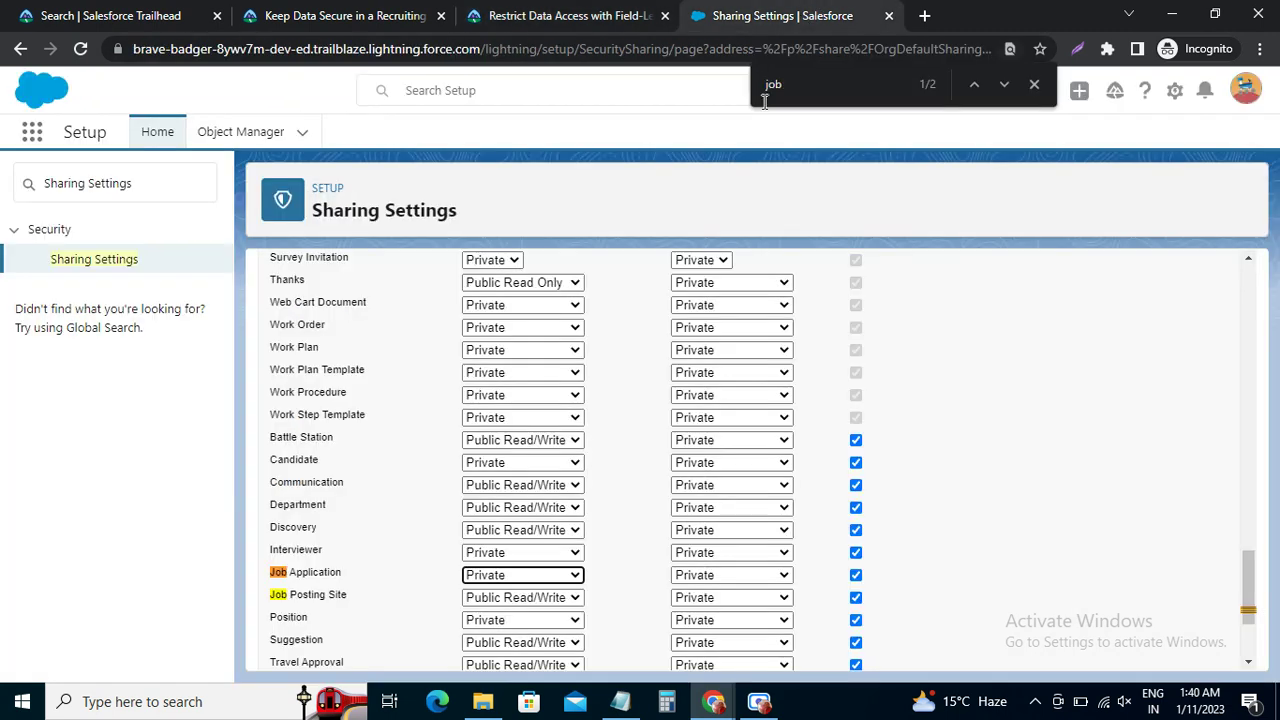
click(472, 600)
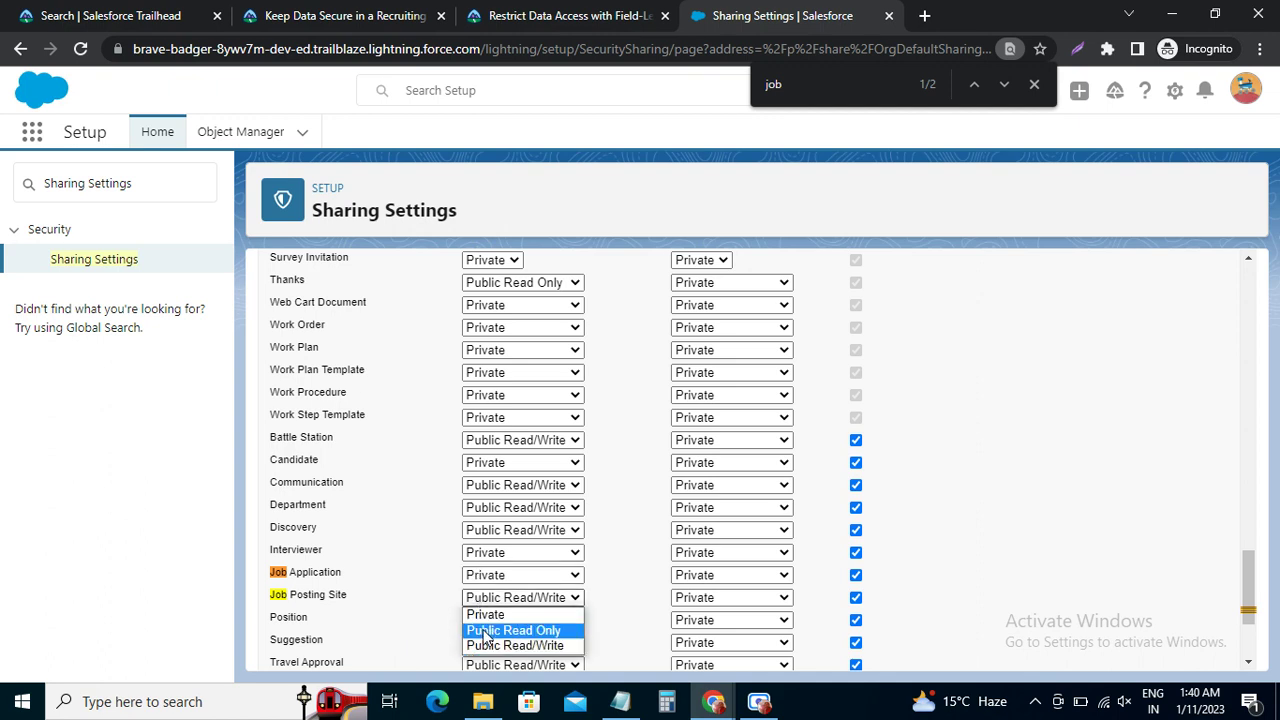
click(485, 631)
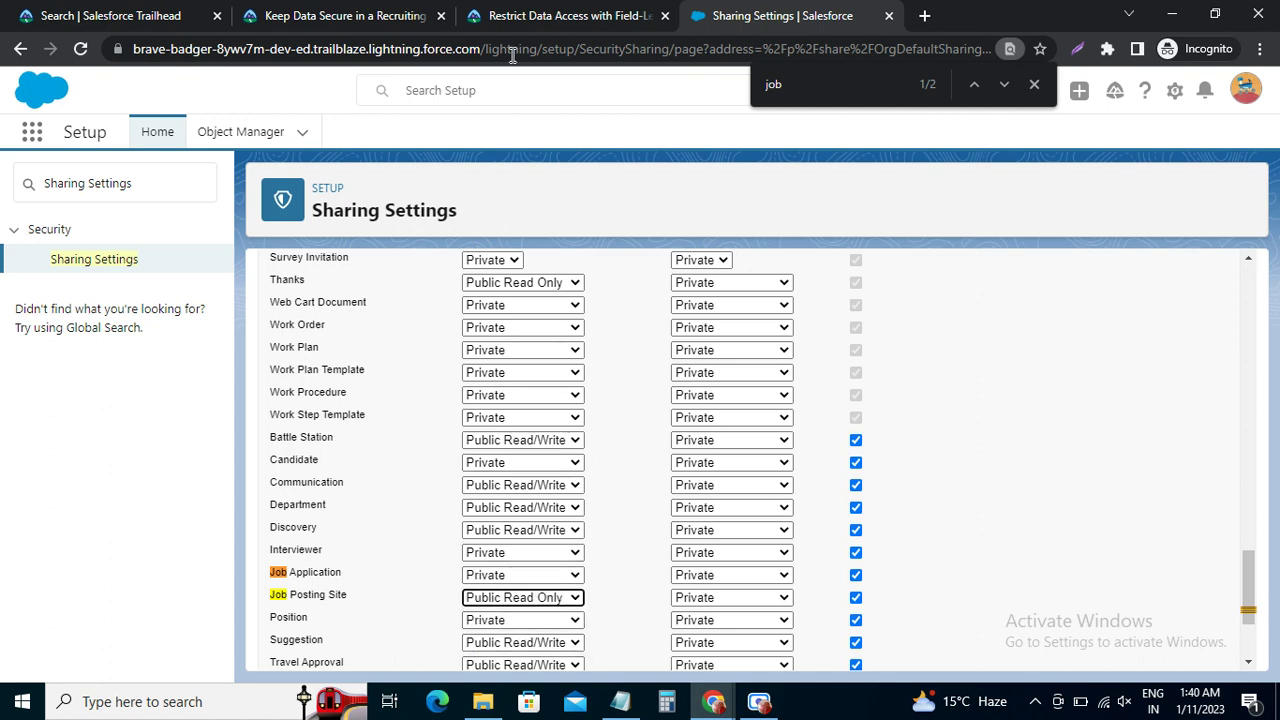
Step: Check Trailhead's last sharing instructions, select Private as the Position object's Default Internal Access and save the organization-wide defaults
click(530, 18)
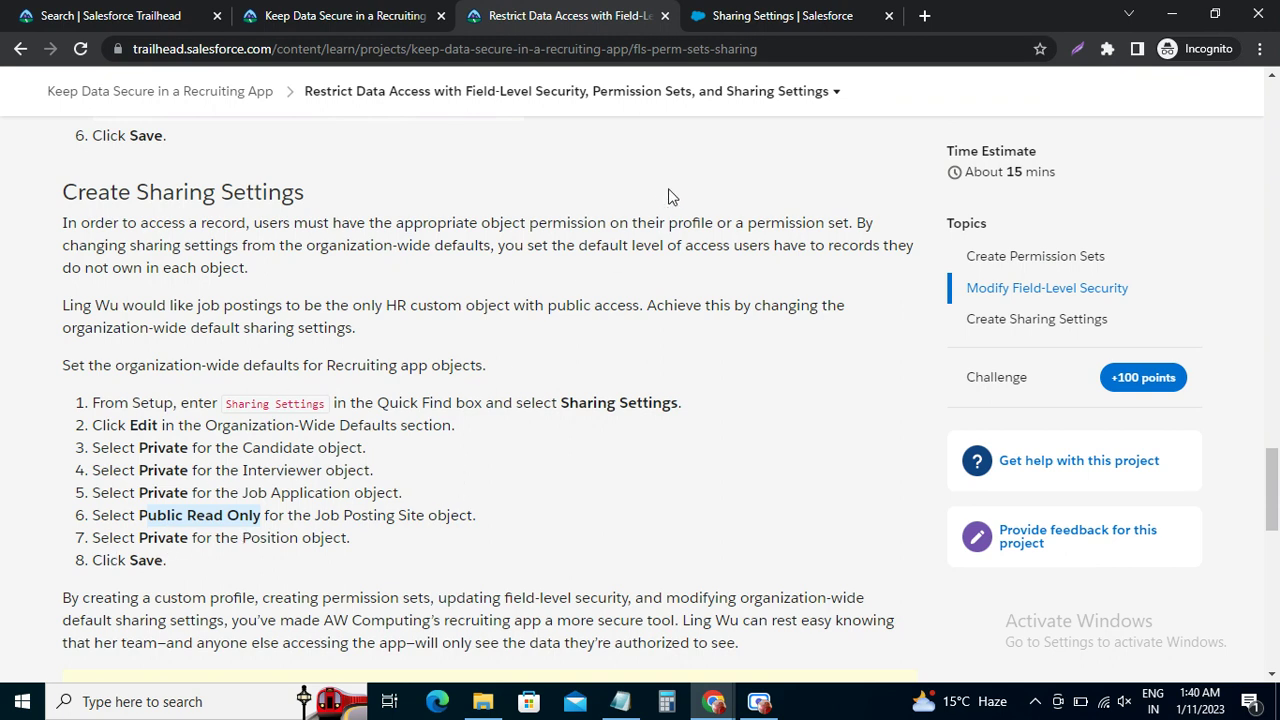
click(770, 17)
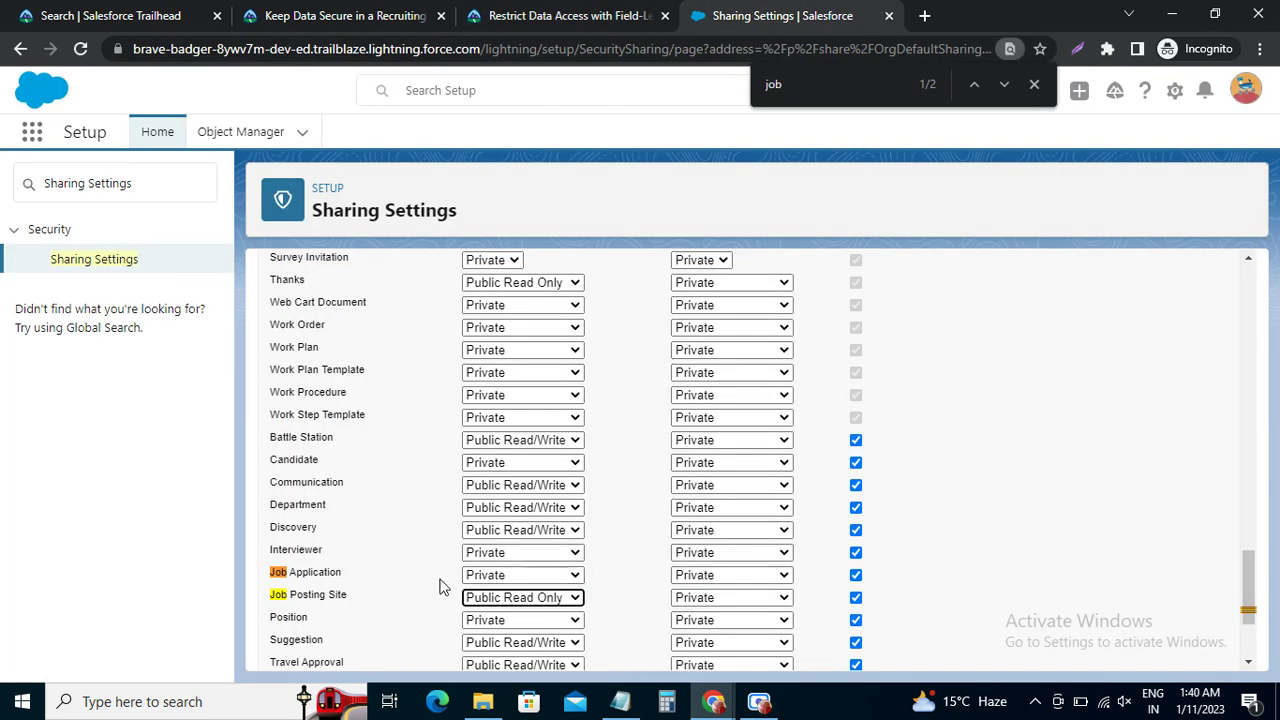
scroll(447, 585, down, 1)
click(517, 527)
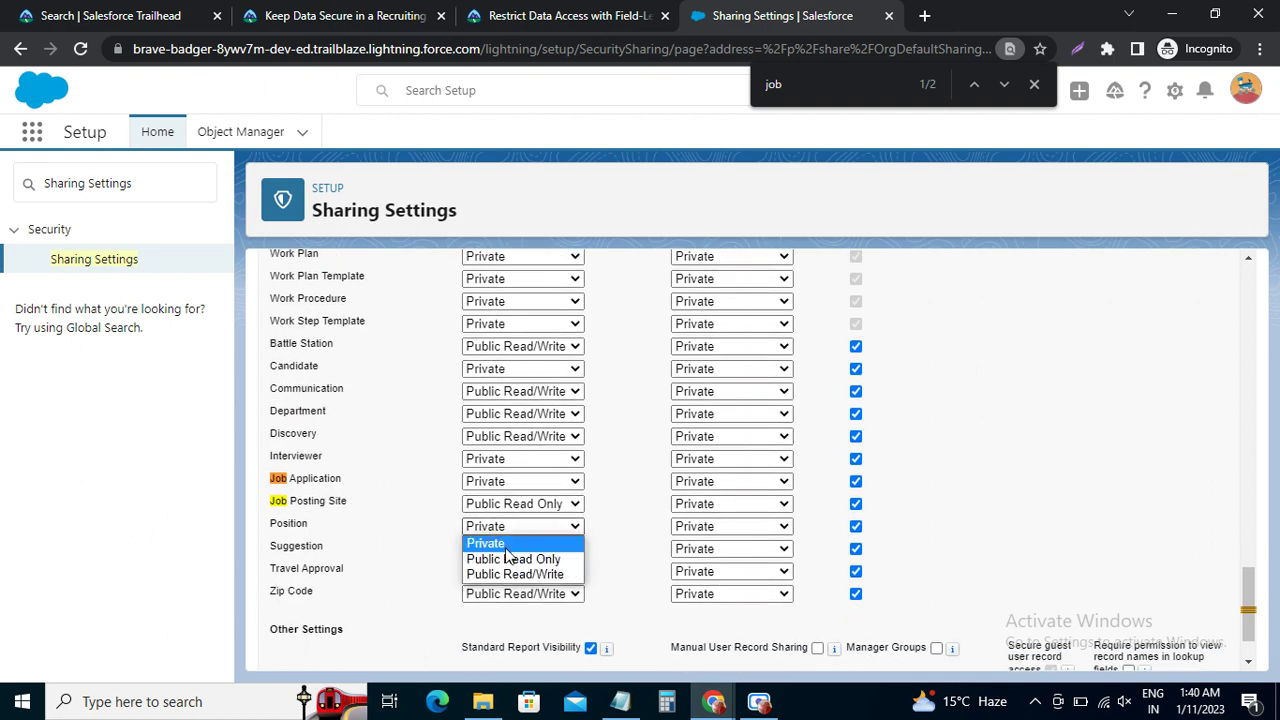
click(506, 550)
scroll(600, 590, down, 1)
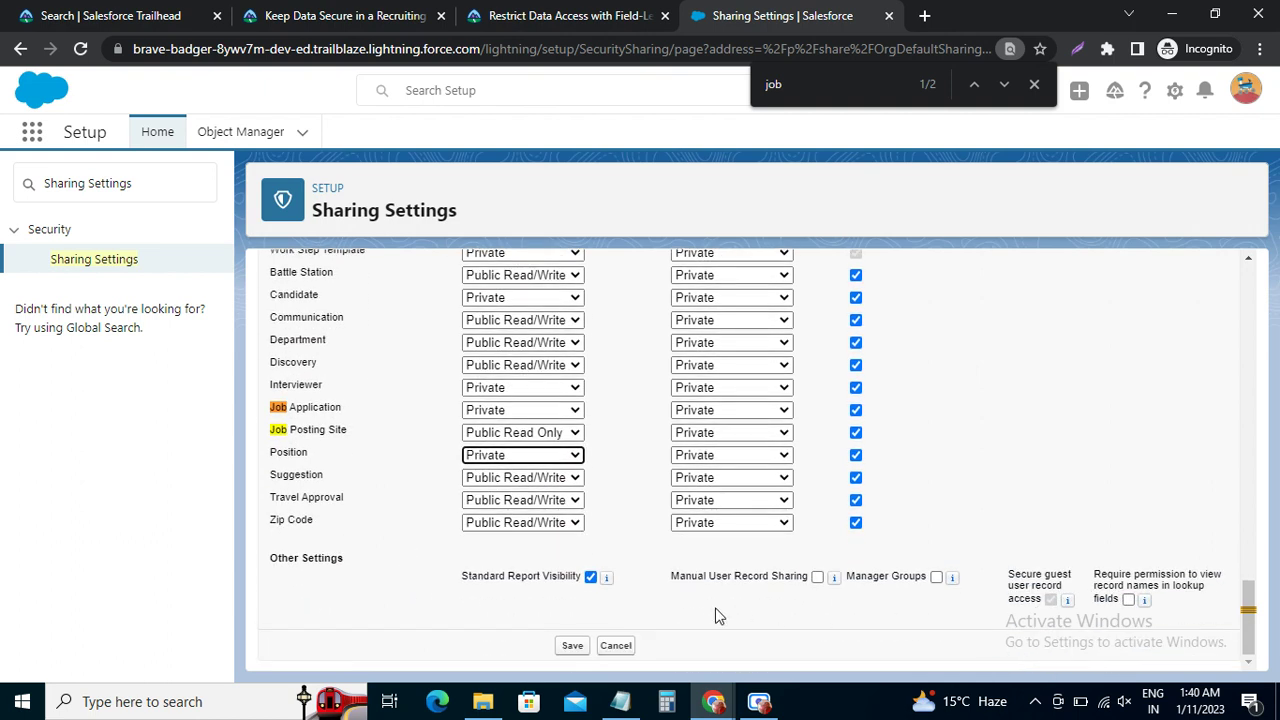
click(572, 646)
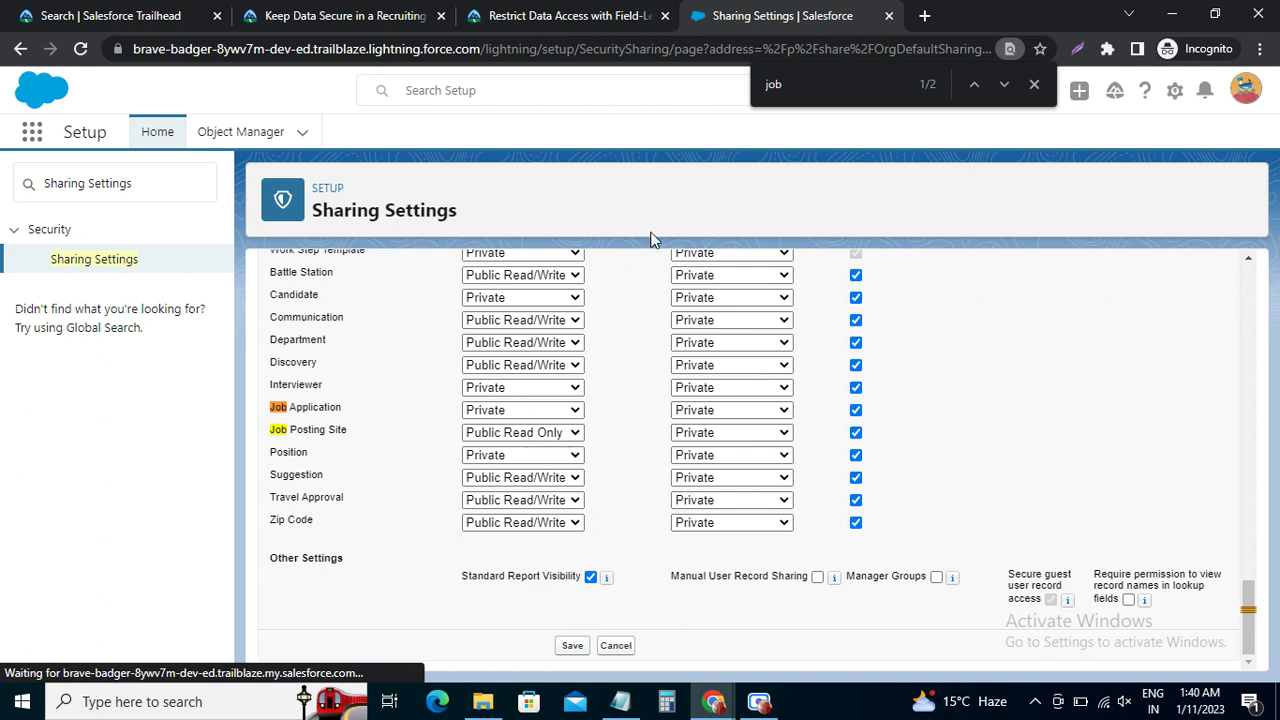
Step: Return to the Trailhead unit and verify the step to earn 100 points
click(580, 15)
scroll(270, 560, down, 6)
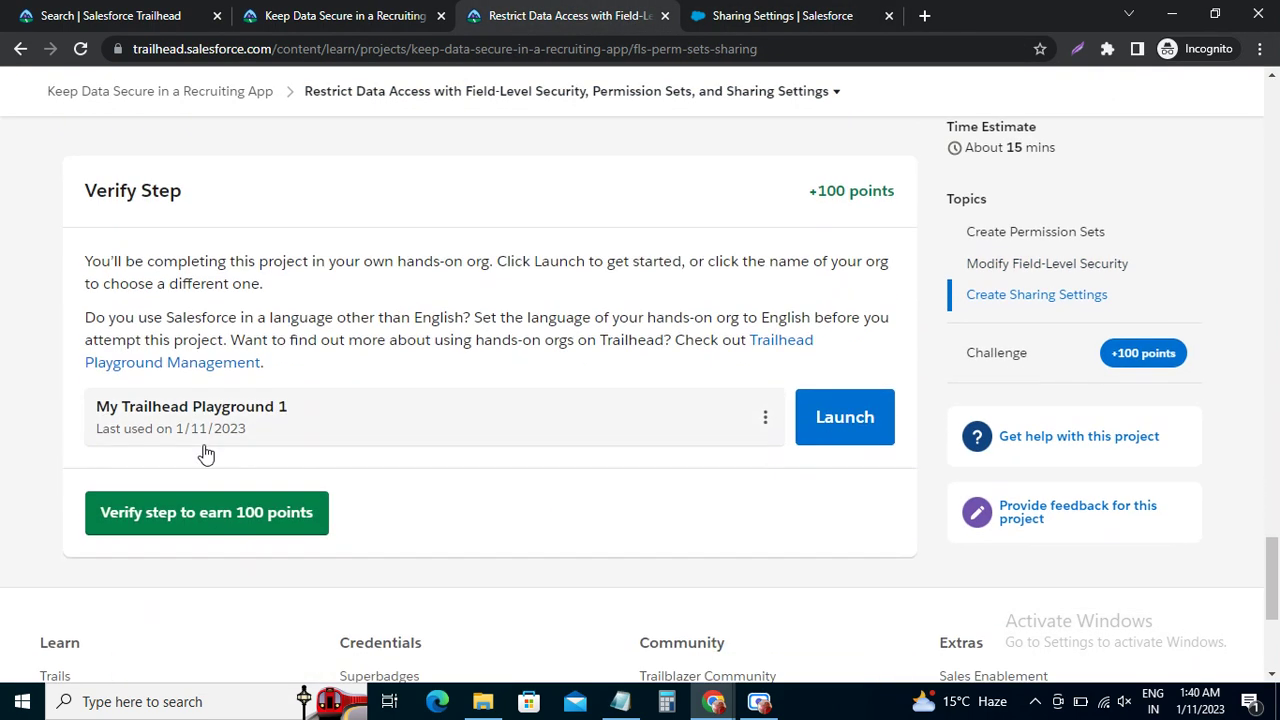
click(183, 515)
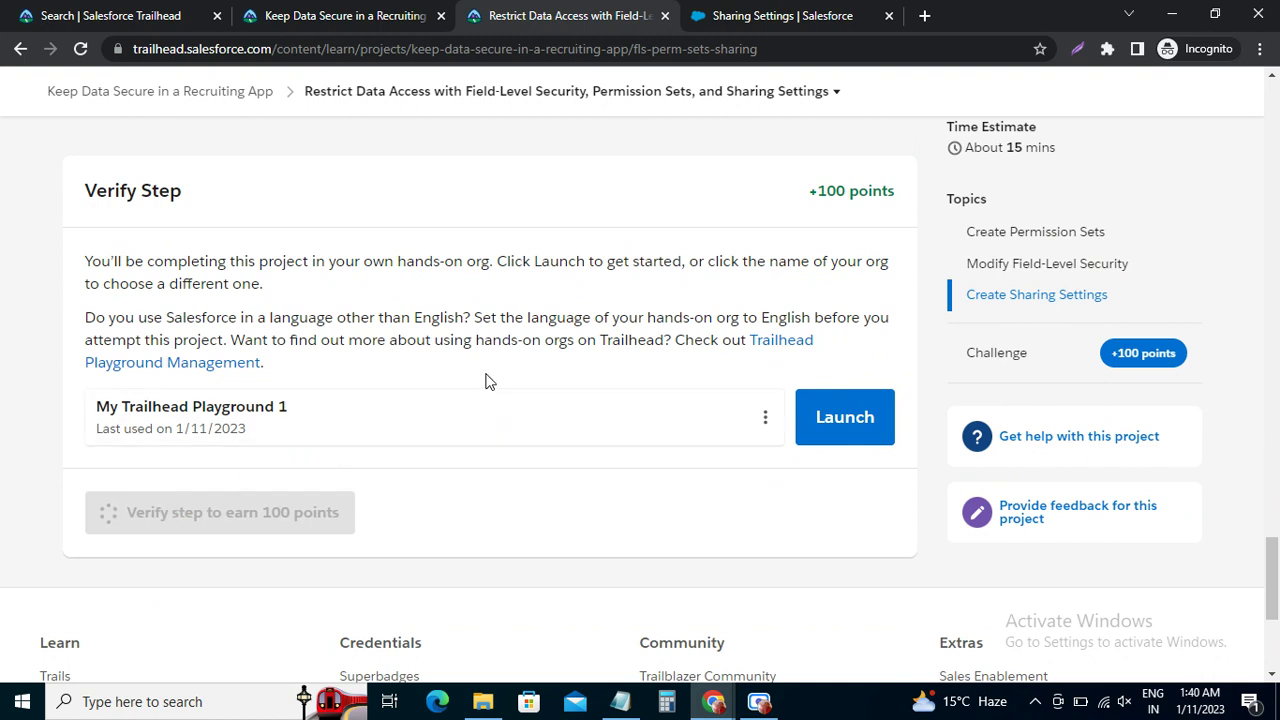